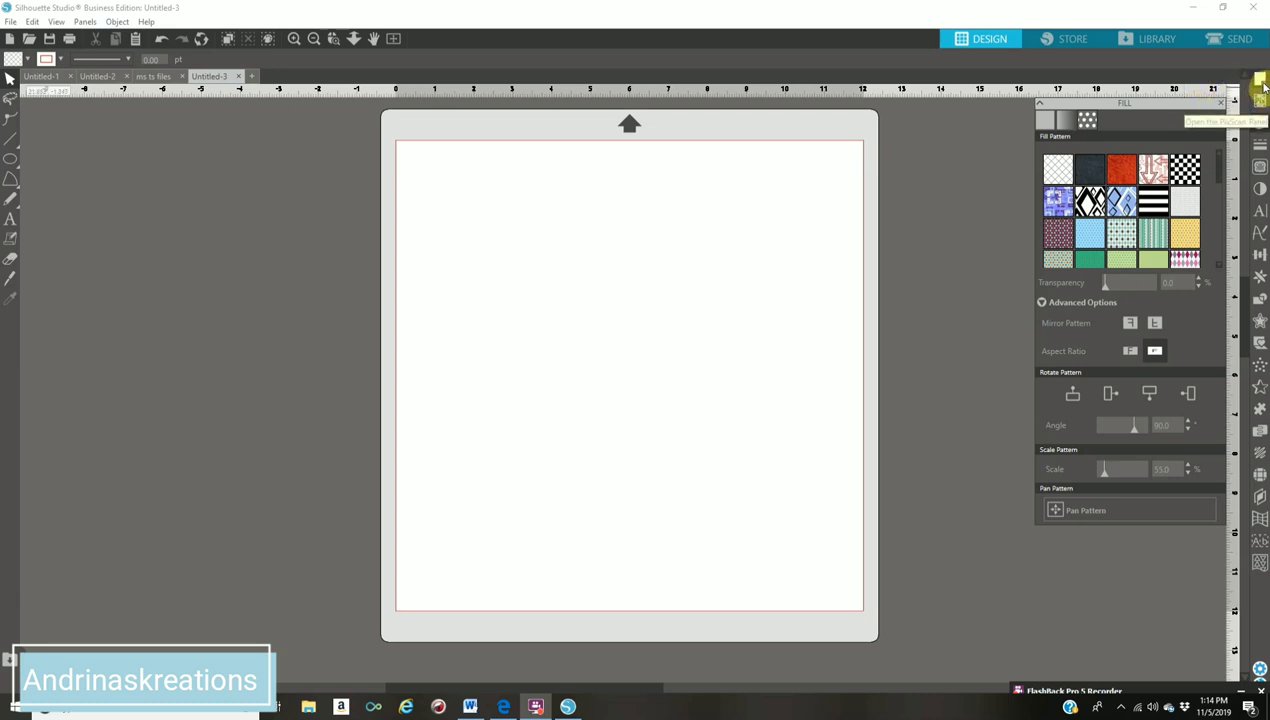
Step: Set the page size to Letter (8.5 x 11.0 in) and show the print border
{"action": "left_click", "coordinate": [1260, 84]}
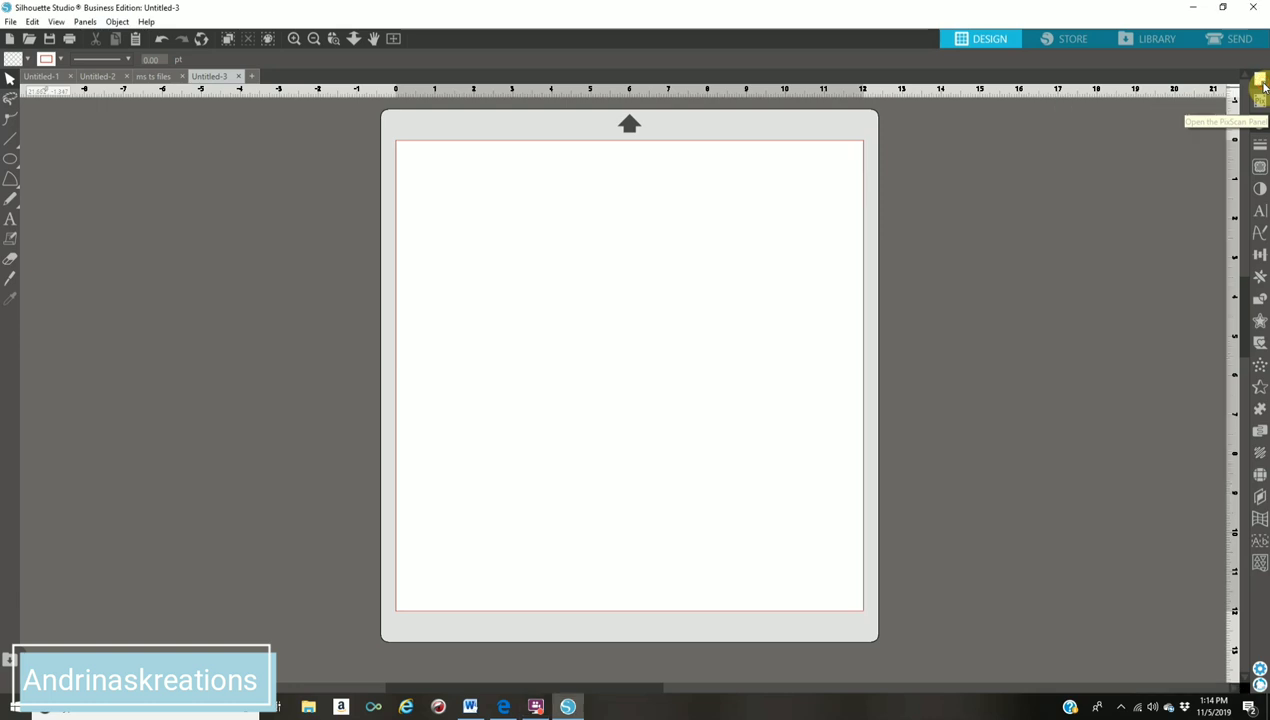
{"action": "left_click", "coordinate": [1261, 84]}
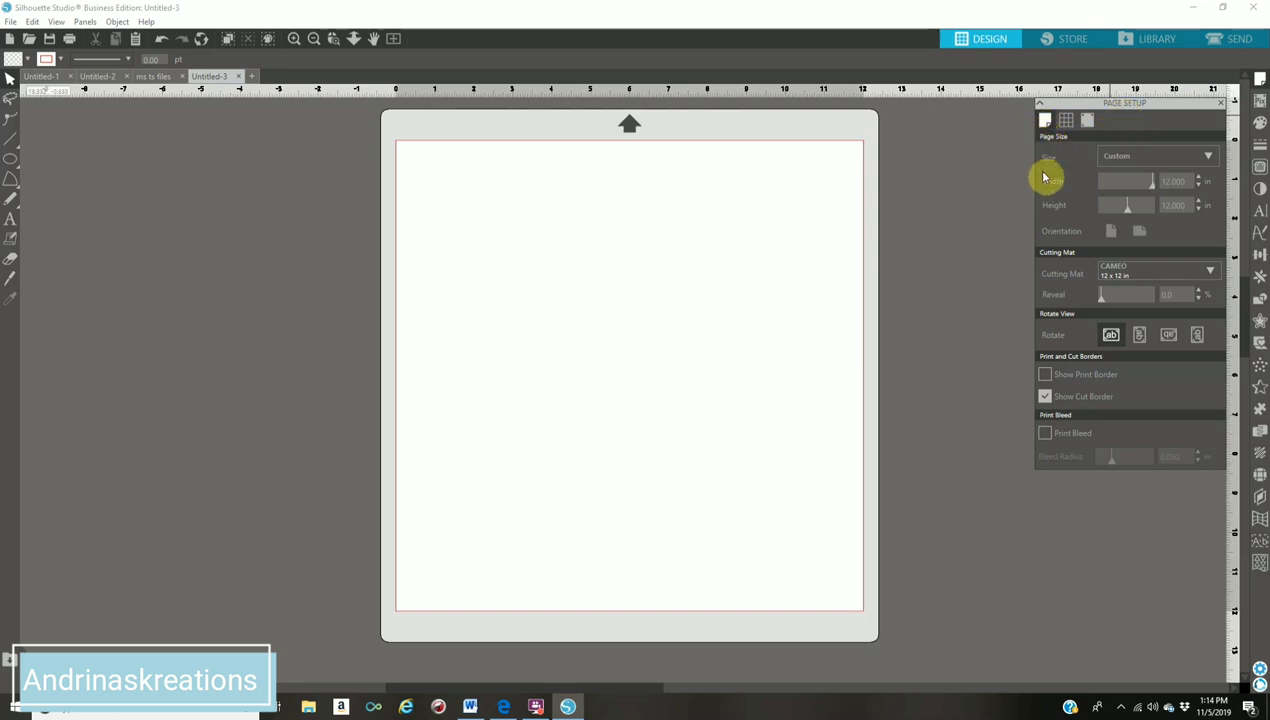
{"action": "left_click", "coordinate": [1206, 158]}
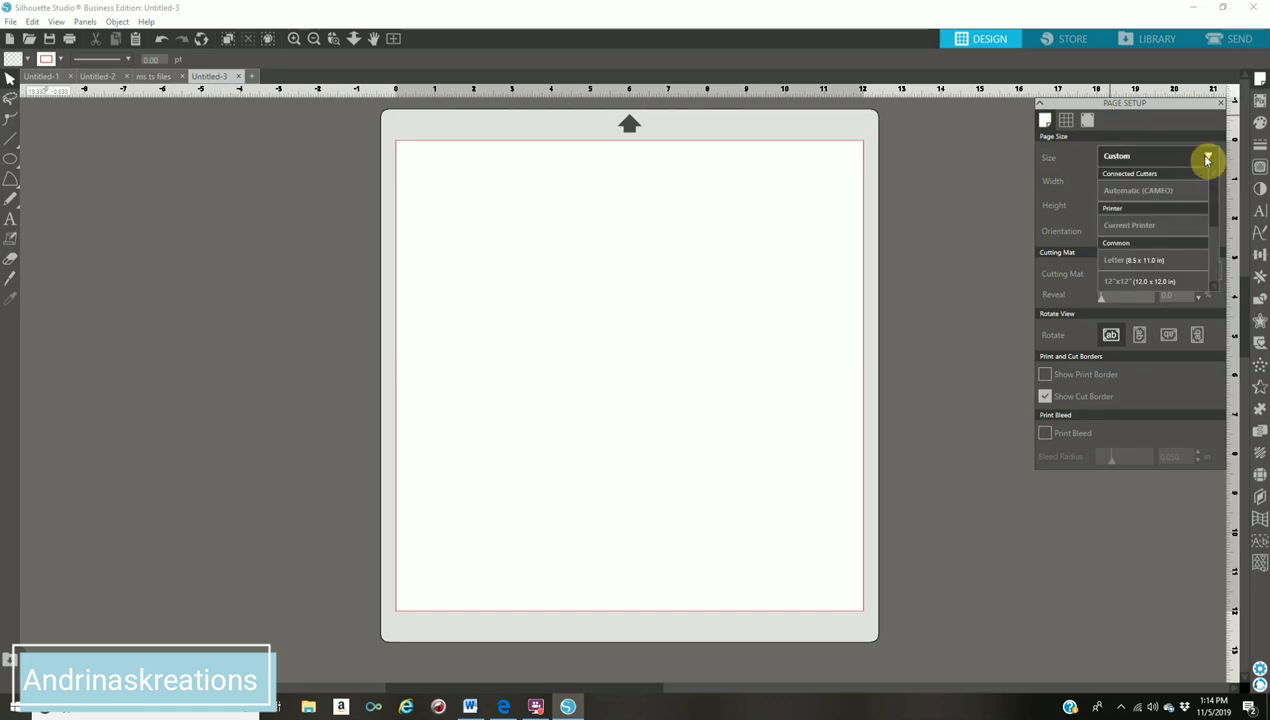
{"action": "left_click", "coordinate": [1135, 261]}
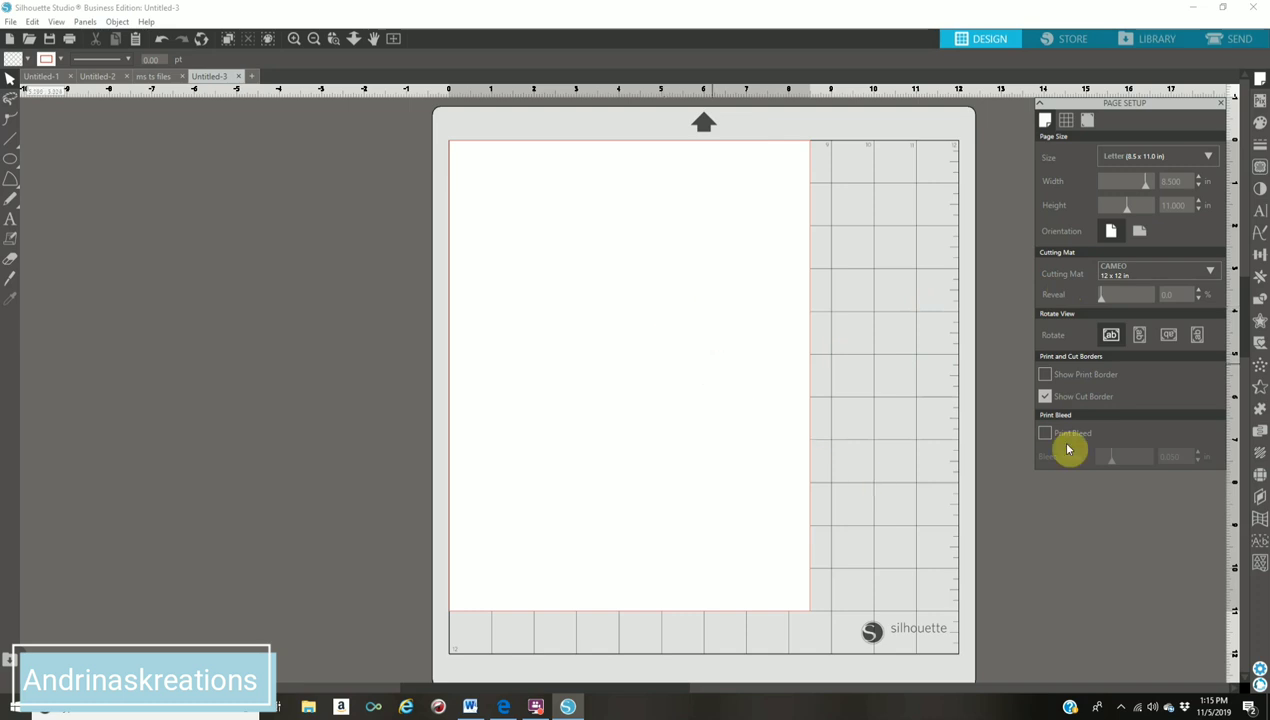
{"action": "left_click", "coordinate": [1045, 376]}
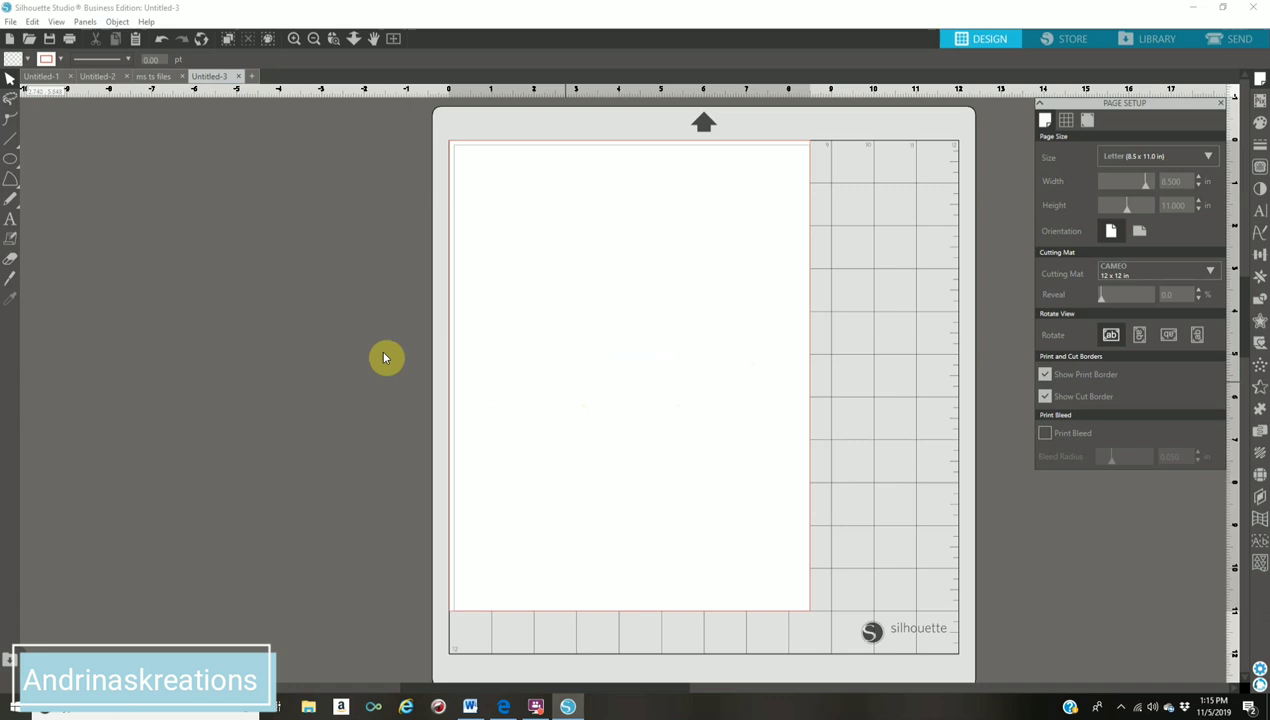
Step: Draw a circle about 3.16 in wide and 3.13 in high in the upper part of the page
{"action": "left_click", "coordinate": [8, 220]}
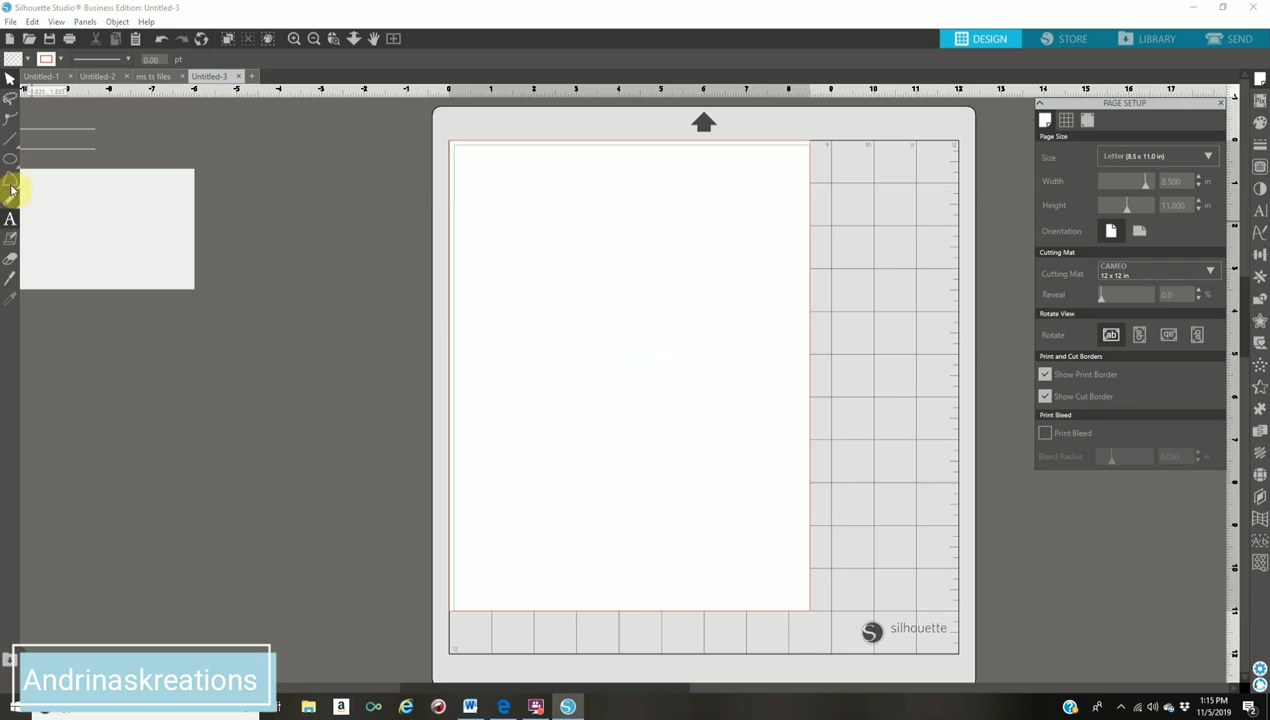
{"action": "mouse_move", "coordinate": [11, 161]}
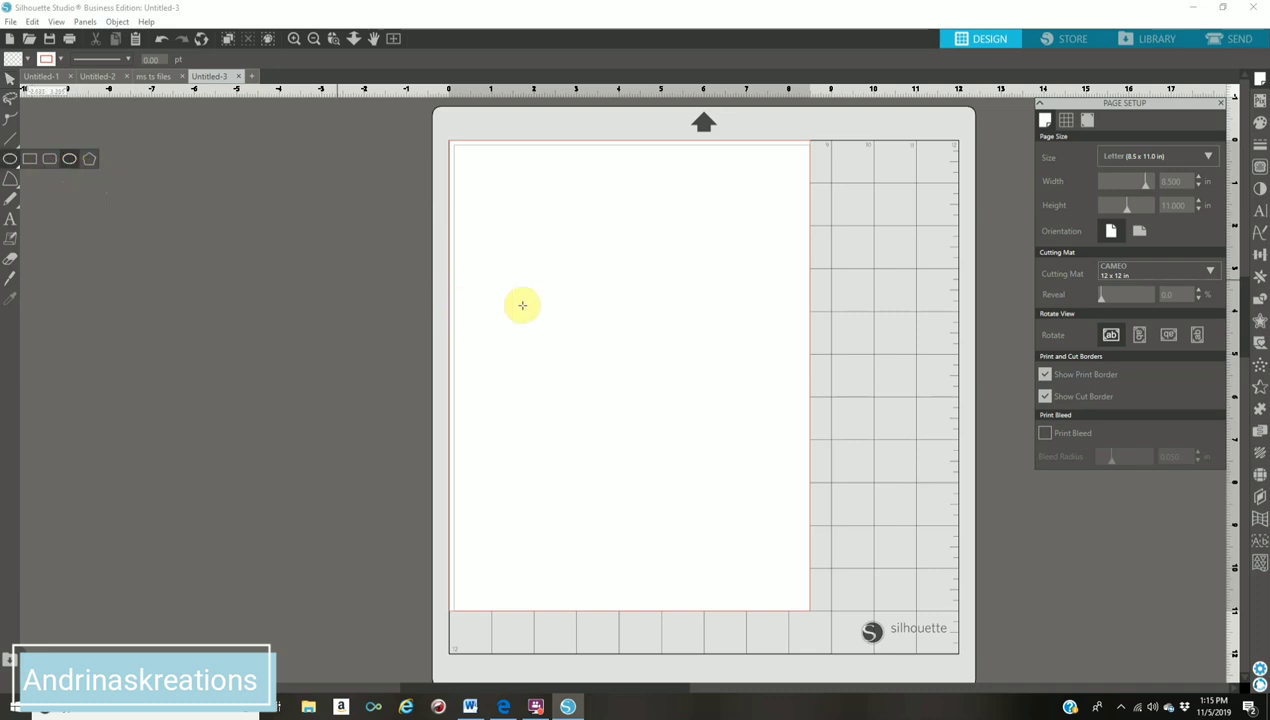
{"action": "left_click_drag", "start_coordinate": [523, 208], "coordinate": [548, 272]}
{"action": "left_click_drag", "start_coordinate": [629, 318], "coordinate": [660, 347]}
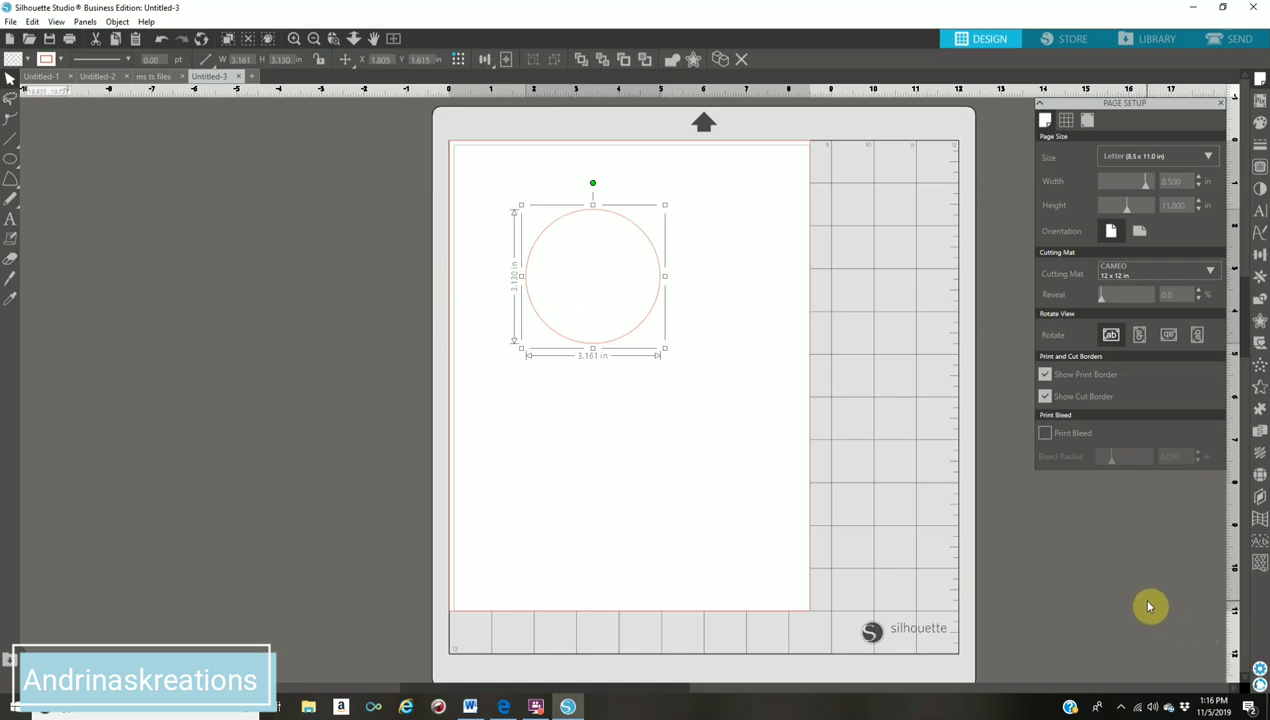
Step: Set the After Creating a Shape preference to Continue Drawing Shapes
{"action": "left_click", "coordinate": [1259, 668]}
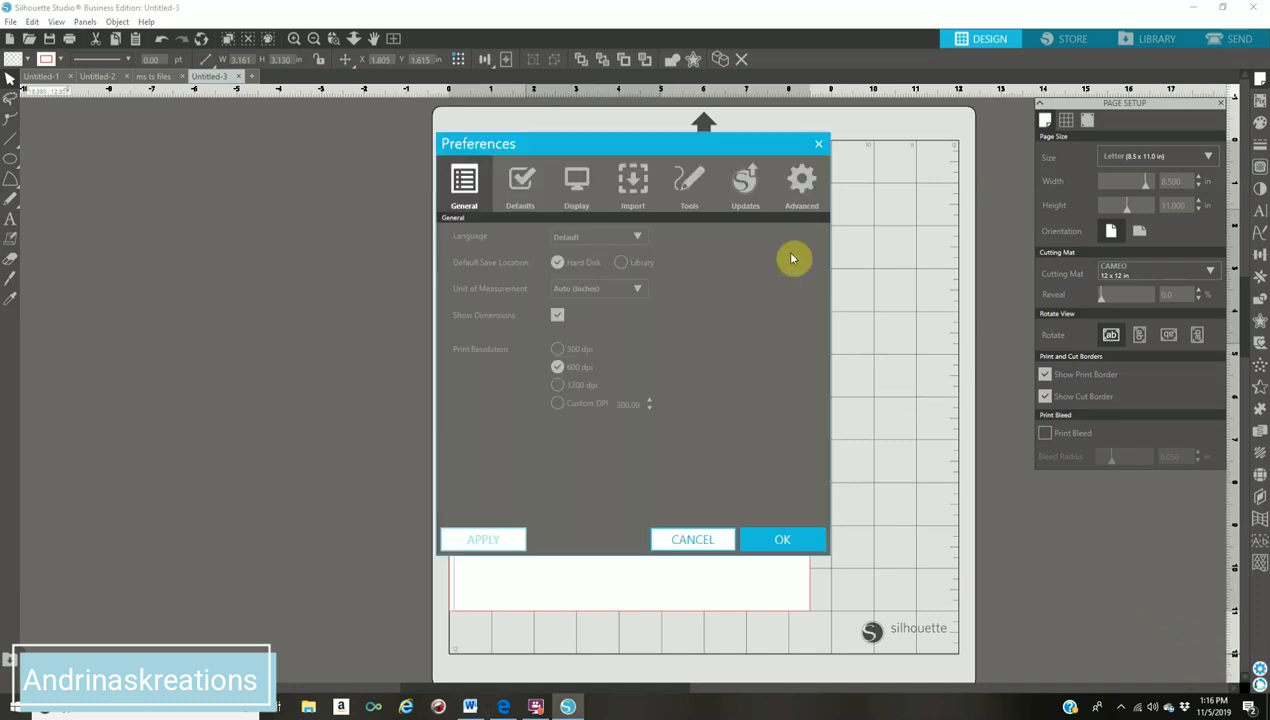
{"action": "left_click", "coordinate": [689, 184]}
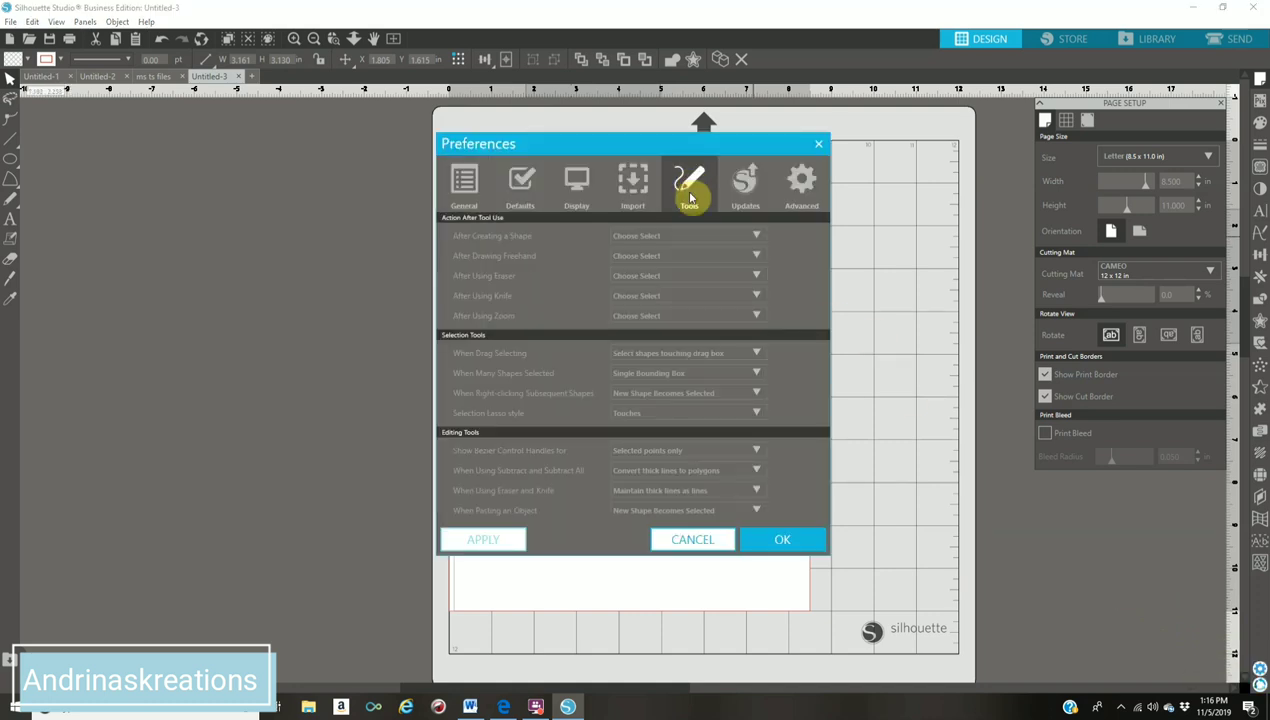
{"action": "left_click", "coordinate": [741, 238]}
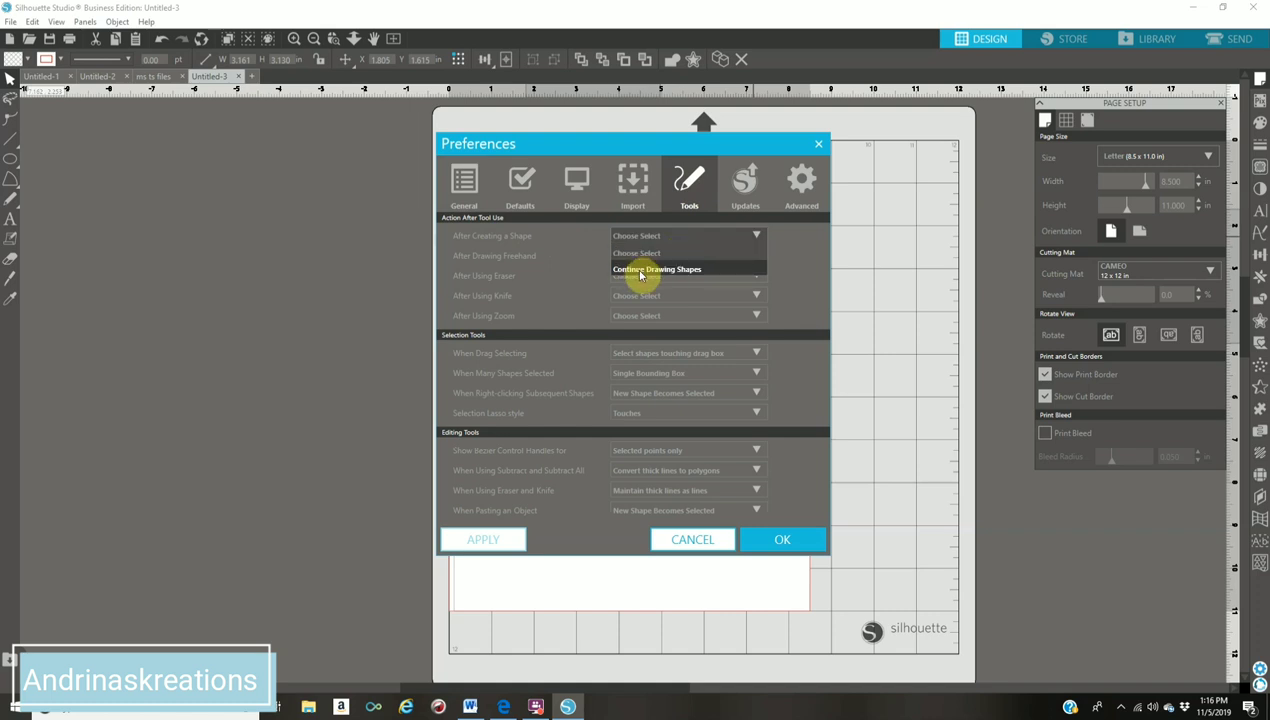
{"action": "left_click", "coordinate": [641, 270]}
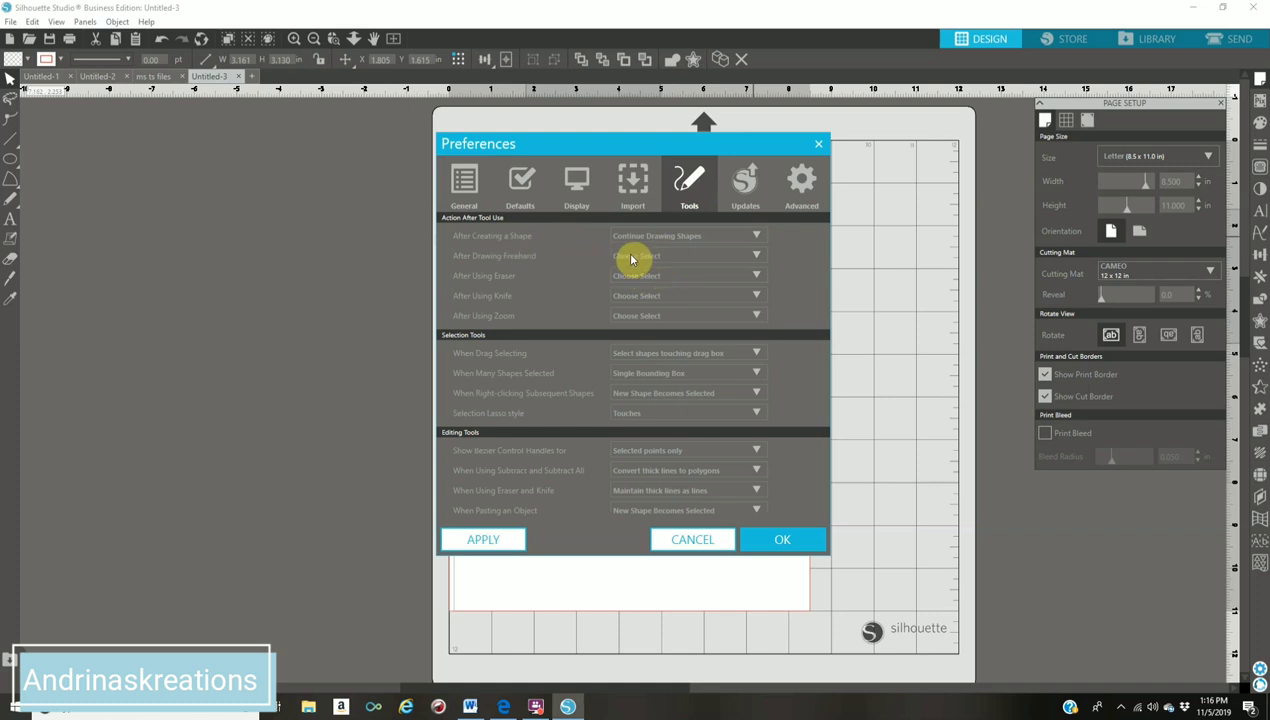
{"action": "left_click", "coordinate": [799, 541]}
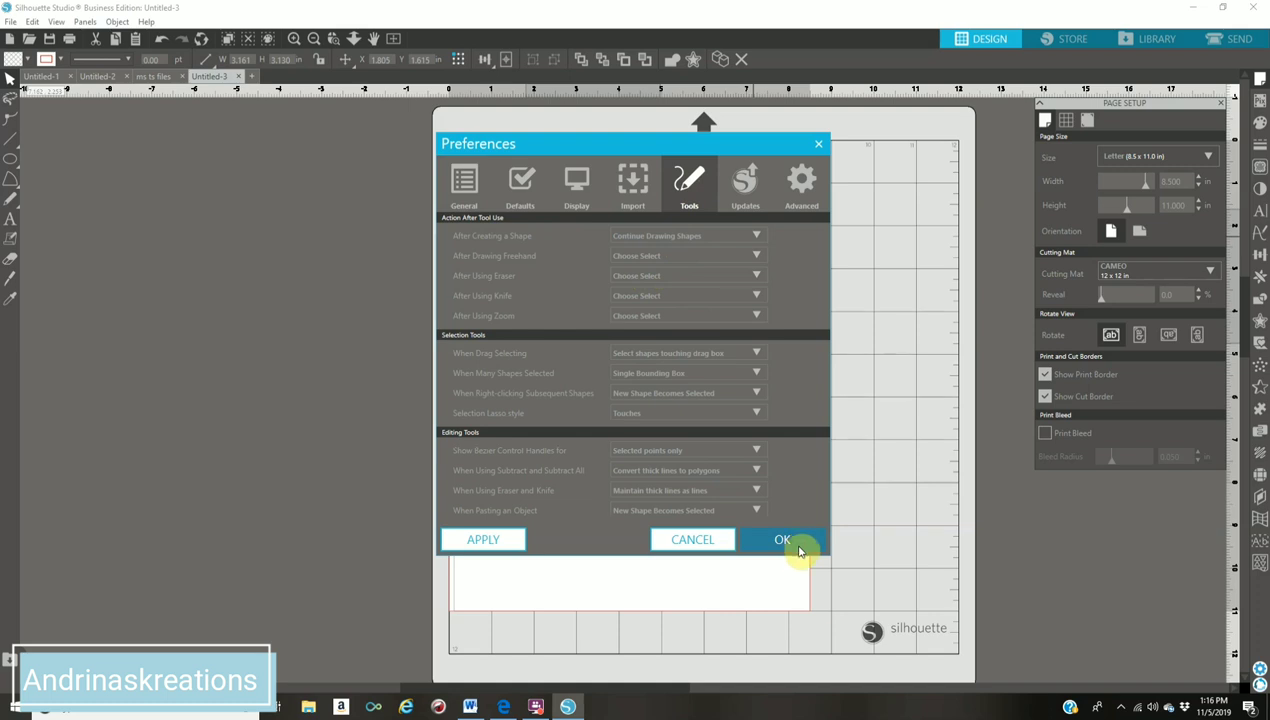
{"action": "left_click", "coordinate": [439, 271]}
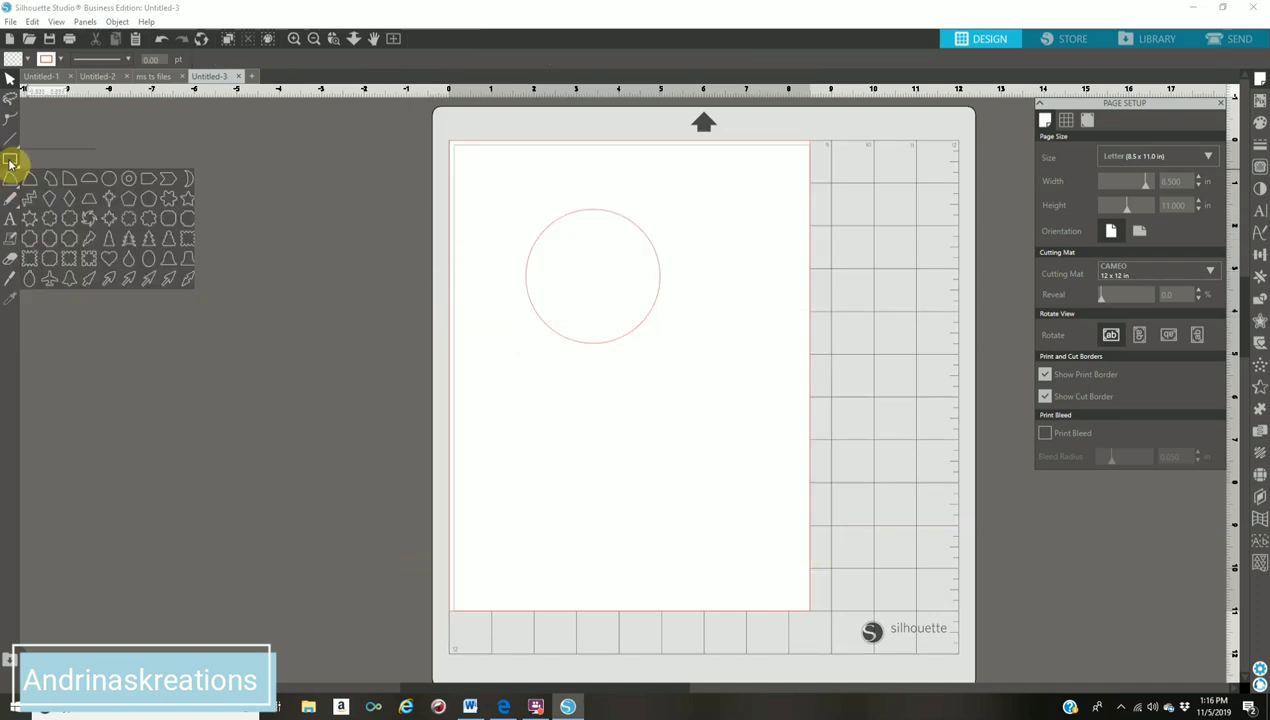
Step: Draw three ellipses in a row below the circle, the first about 4.13 x 2.21 in and the last about 3.33 x 2.27 in
{"action": "mouse_move", "coordinate": [14, 162]}
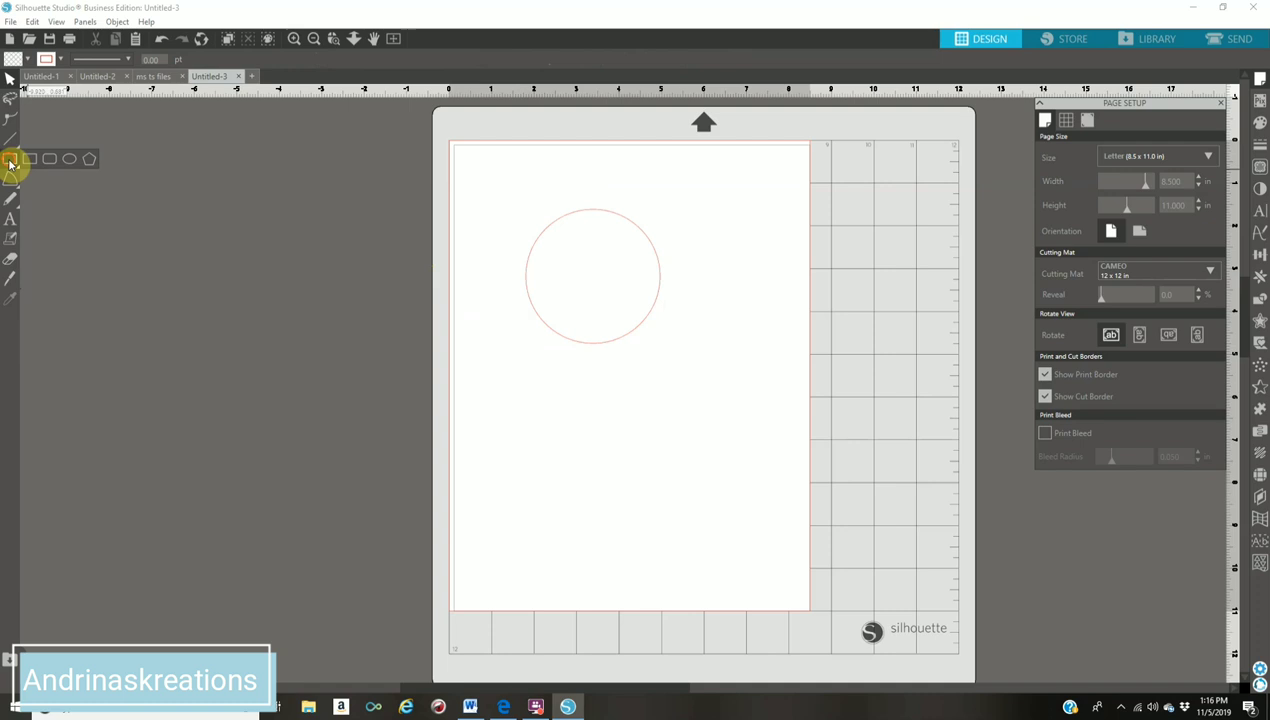
{"action": "left_click", "coordinate": [68, 160]}
{"action": "left_click_drag", "start_coordinate": [503, 397], "coordinate": [682, 494]}
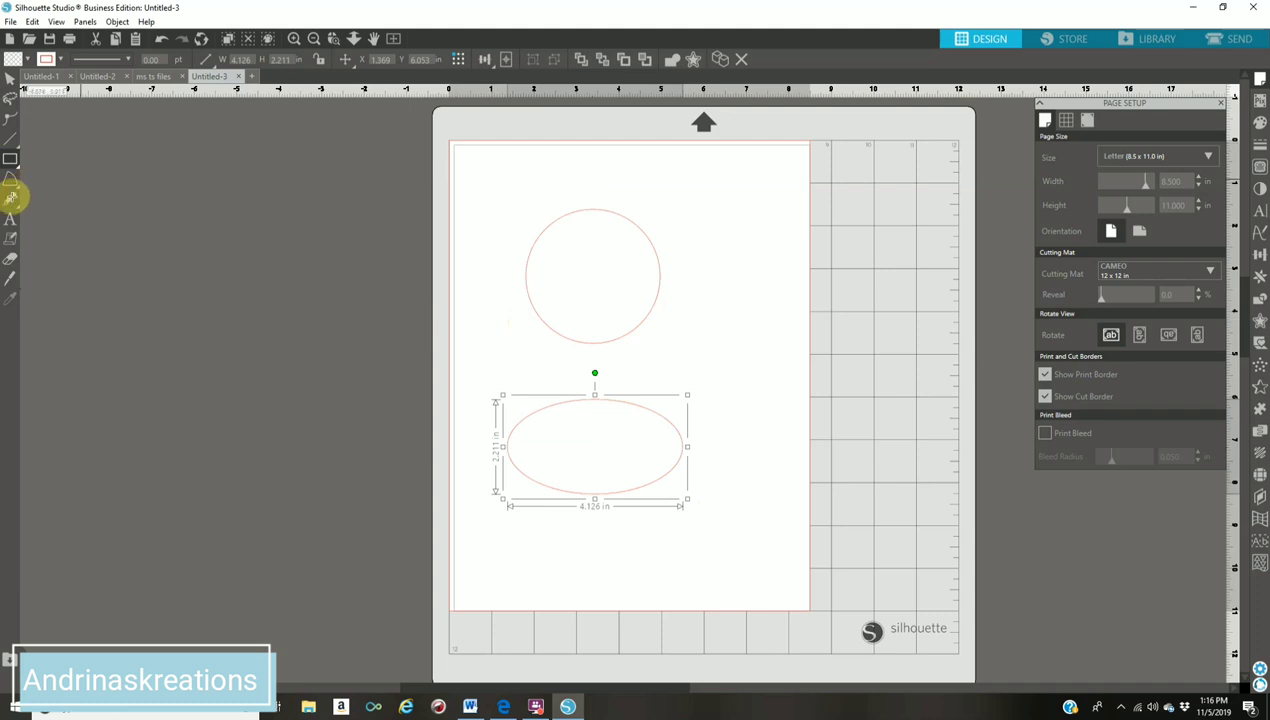
{"action": "left_click_drag", "start_coordinate": [655, 340], "coordinate": [805, 431]}
{"action": "left_click", "coordinate": [528, 366]}
{"action": "left_click_drag", "start_coordinate": [636, 441], "coordinate": [674, 468]}
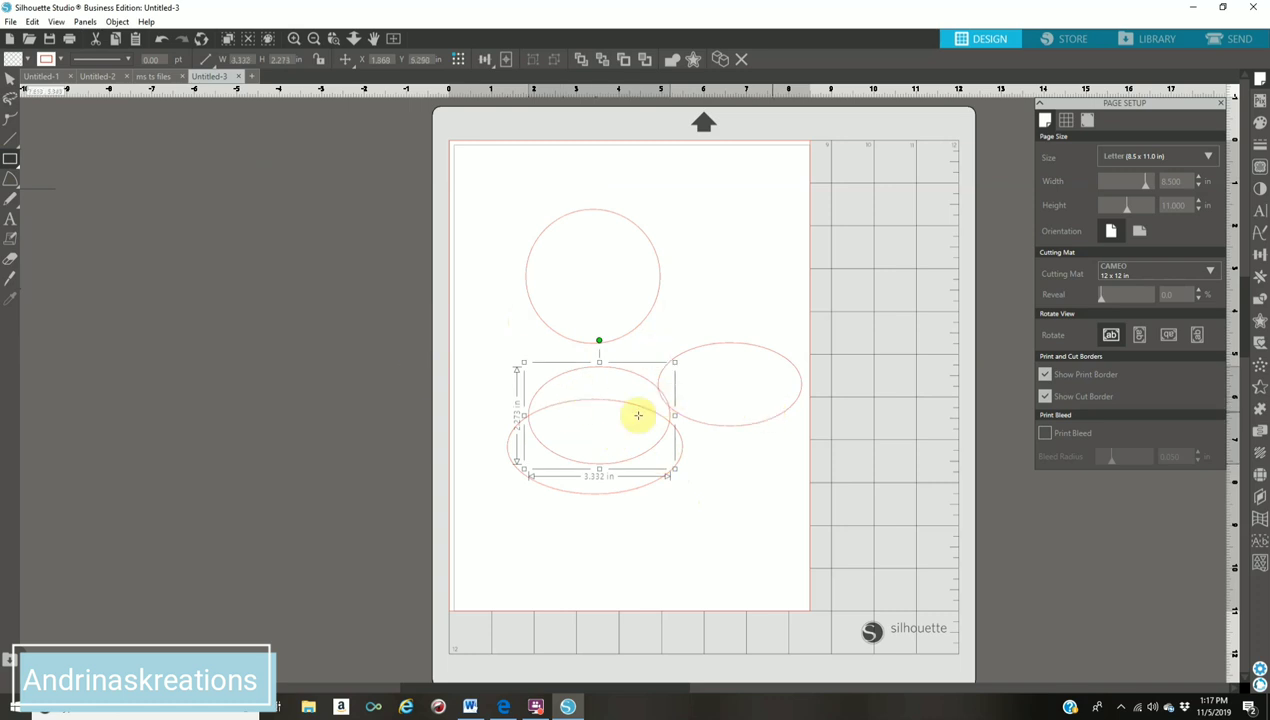
{"action": "left_click", "coordinate": [10, 158]}
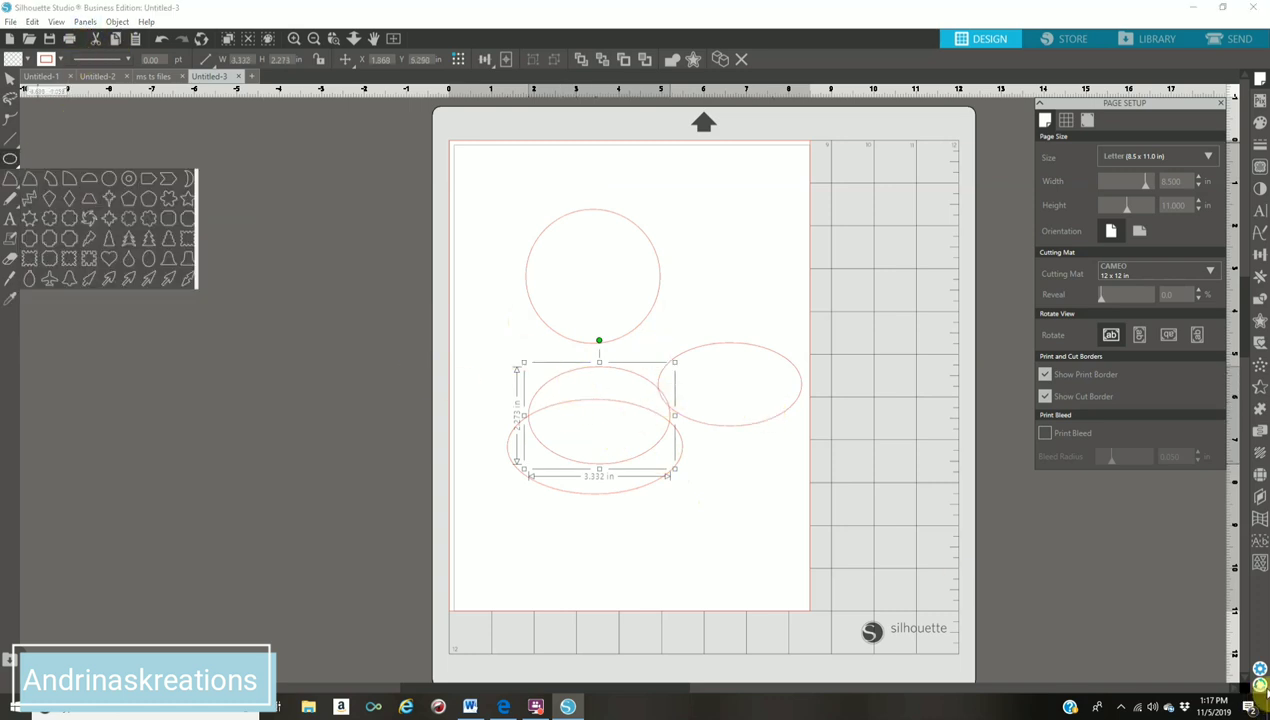
Step: Set the After Creating a Shape preference back to Choose Select and apply it
{"action": "left_click", "coordinate": [1260, 668]}
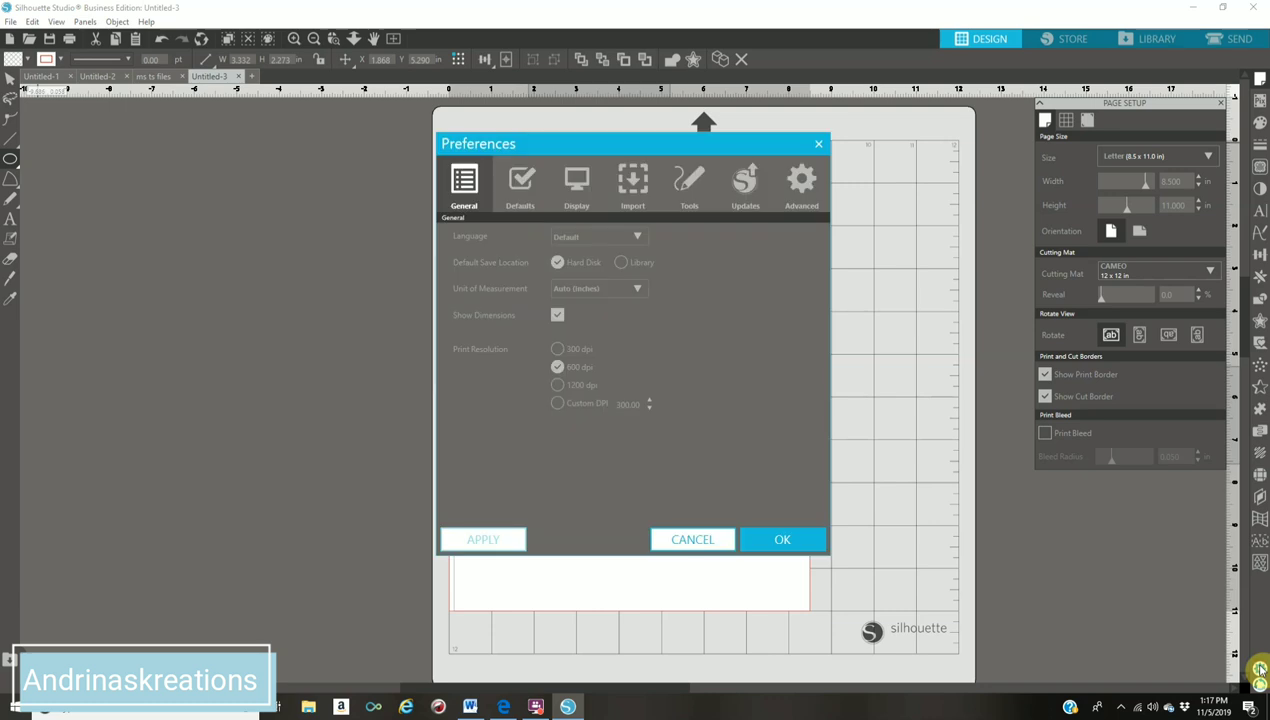
{"action": "left_click", "coordinate": [695, 183]}
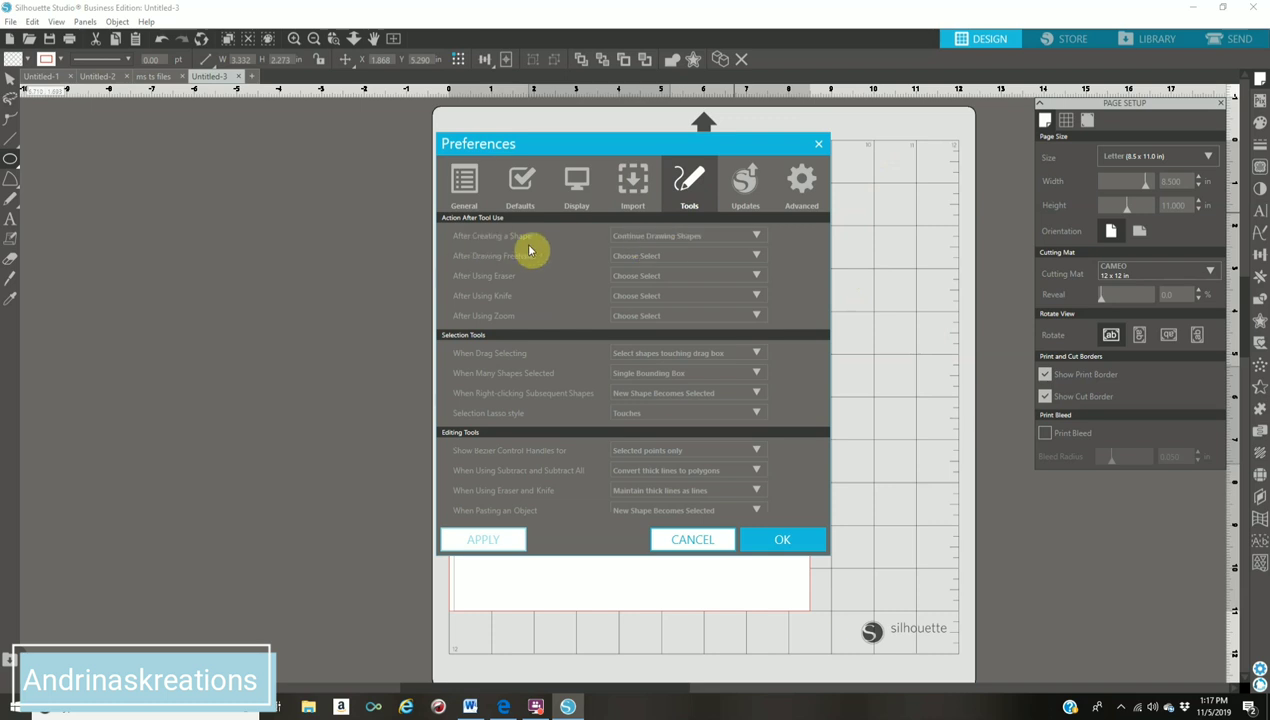
{"action": "left_click", "coordinate": [665, 240]}
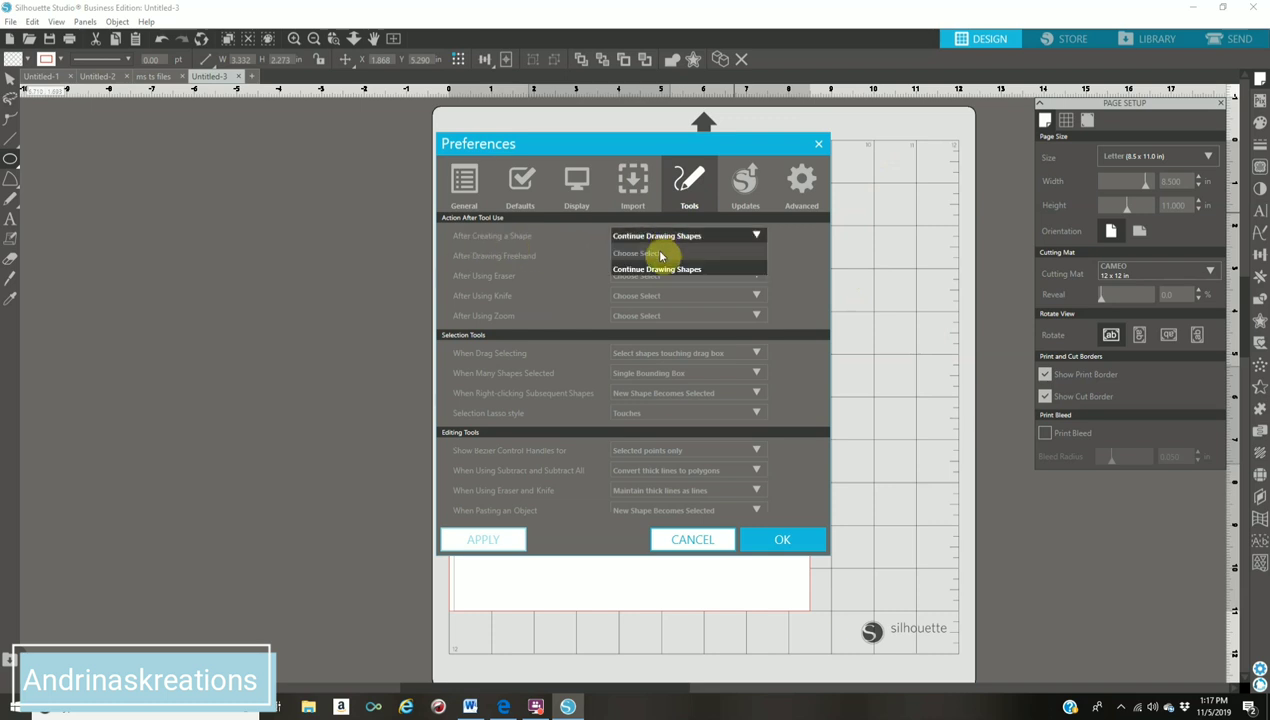
{"action": "left_click", "coordinate": [655, 254]}
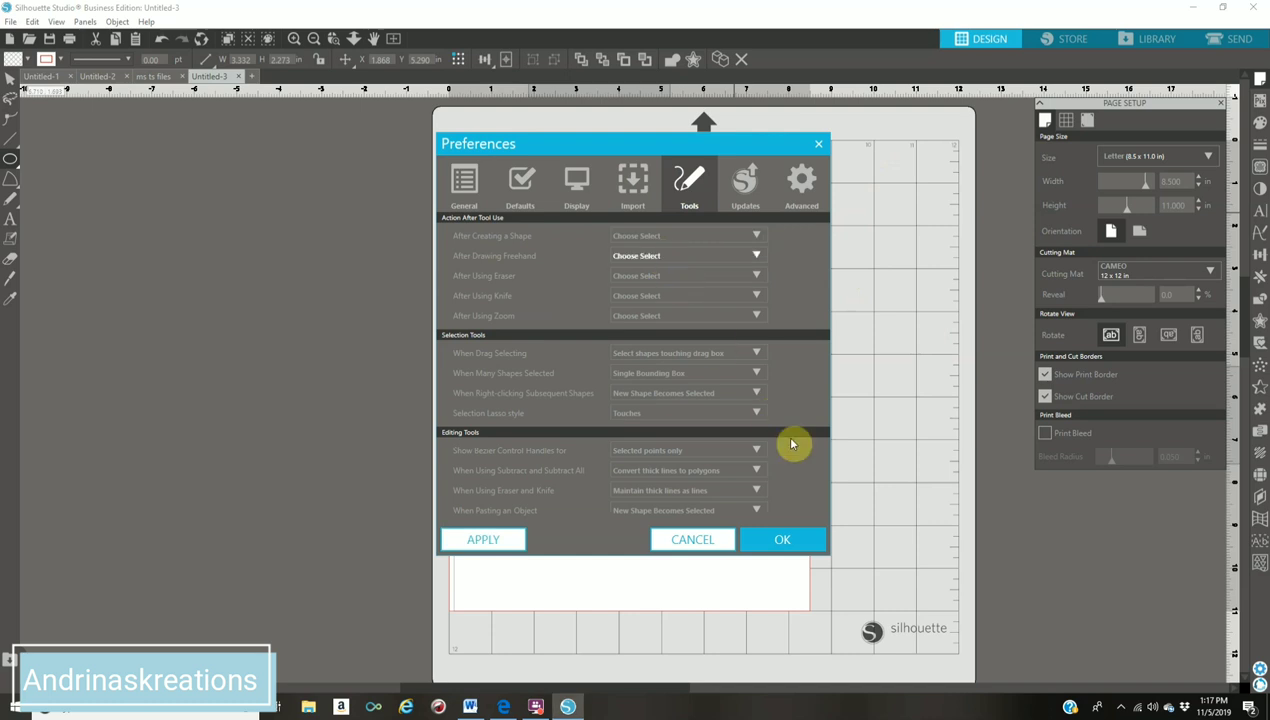
{"action": "left_click", "coordinate": [513, 543]}
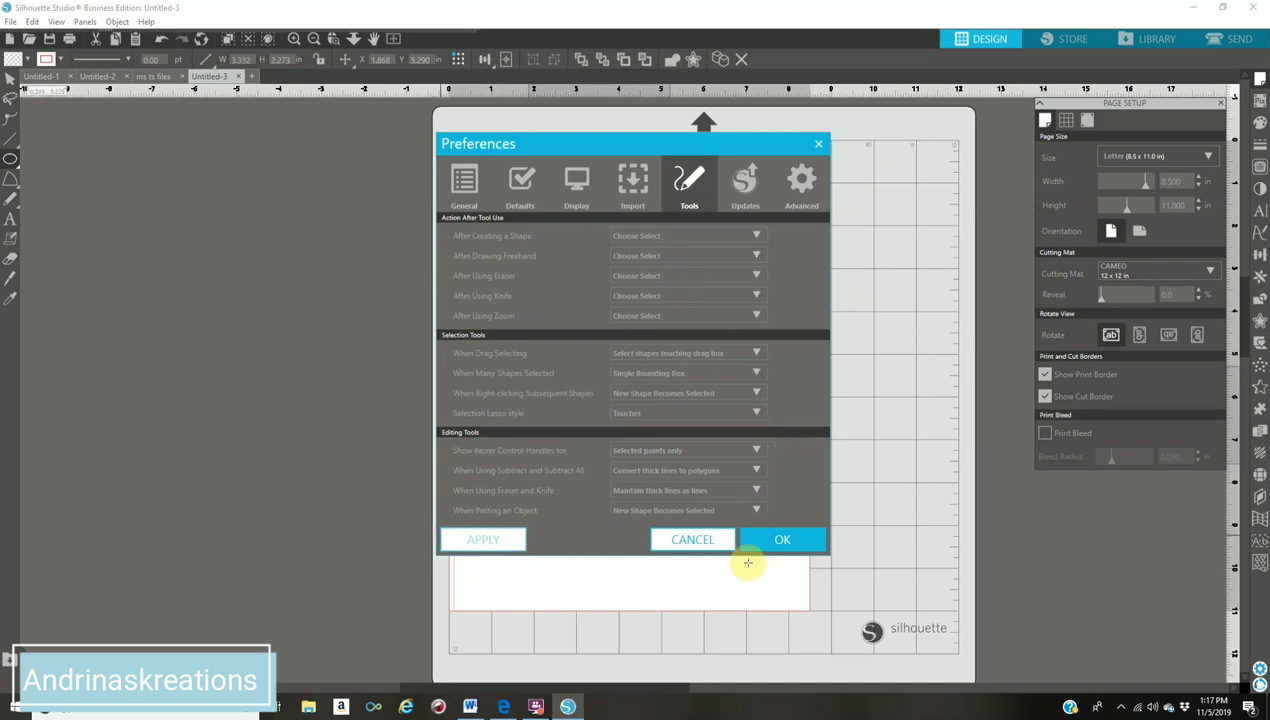
{"action": "left_click", "coordinate": [783, 540]}
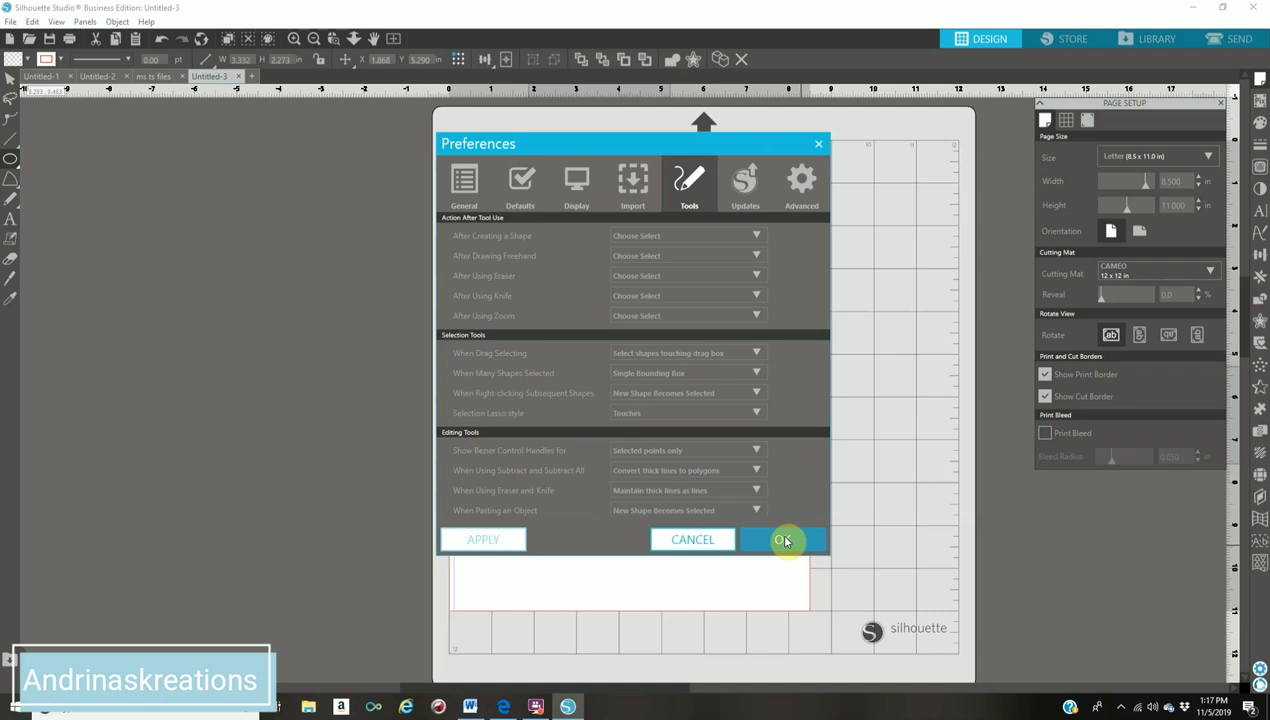
{"action": "left_click", "coordinate": [783, 540]}
Step: Delete the three ellipses, keeping only the circle on the page
{"action": "key", "text": "ctrl+z"}
{"action": "key", "text": "ctrl+y"}
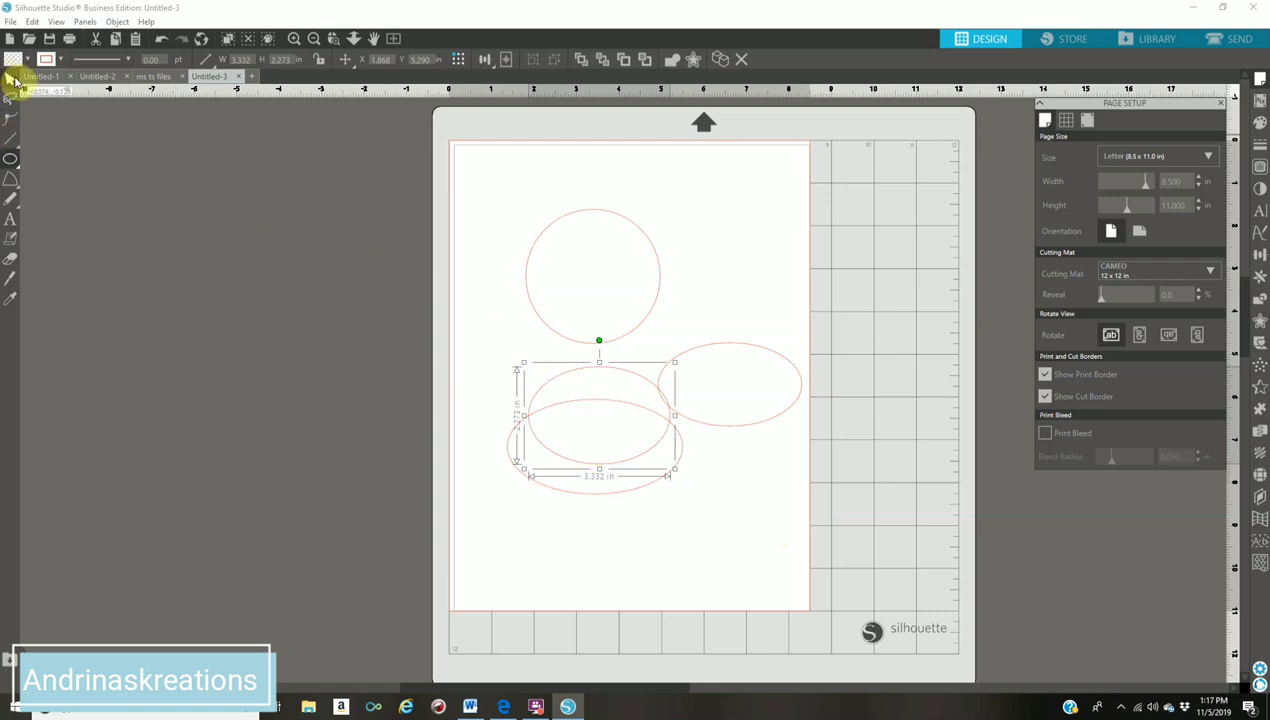
{"action": "left_click_drag", "start_coordinate": [526, 352], "coordinate": [731, 433]}
{"action": "key", "text": "Delete"}
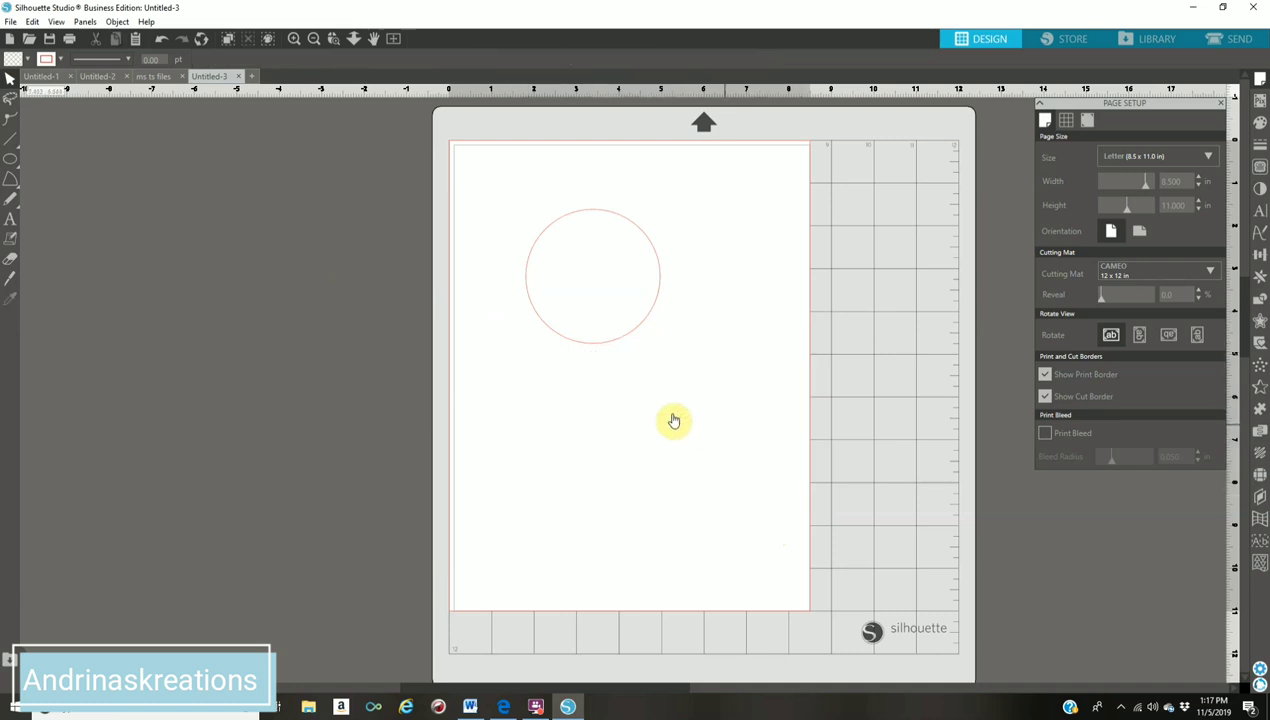
Step: Set the circle's width and height to 8 in each
{"action": "left_click", "coordinate": [621, 343]}
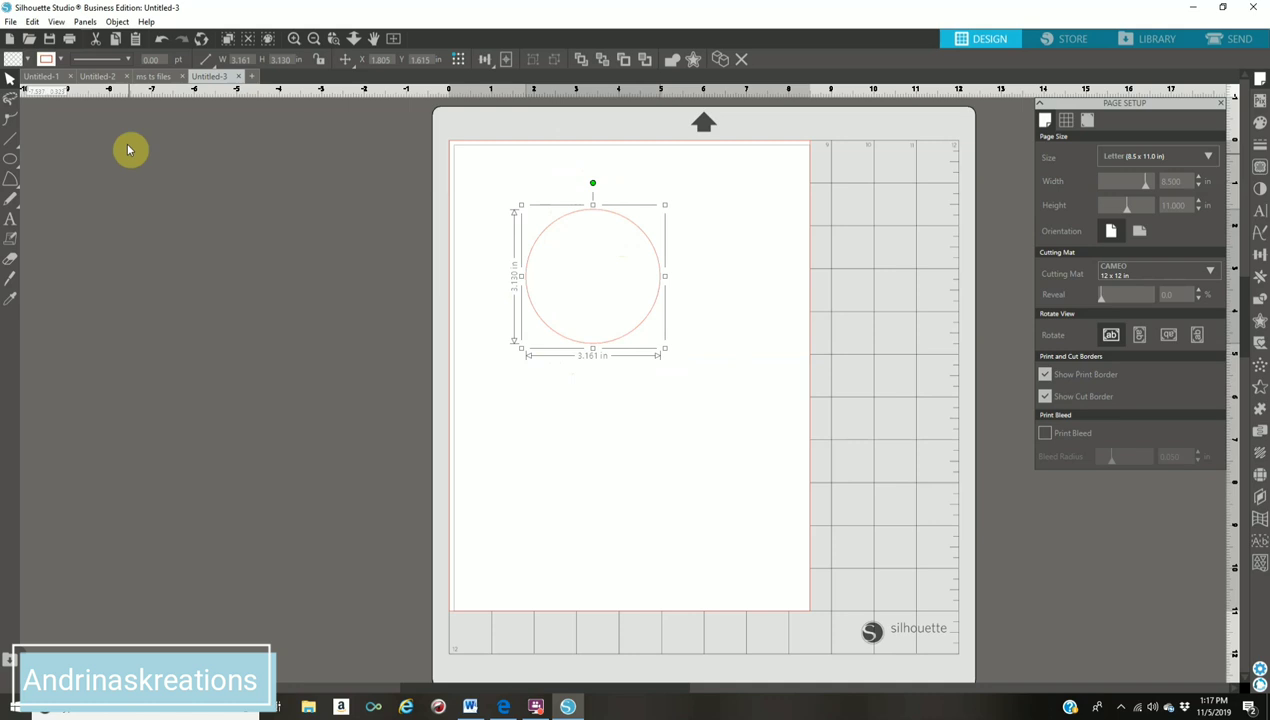
{"action": "left_click", "coordinate": [240, 59]}
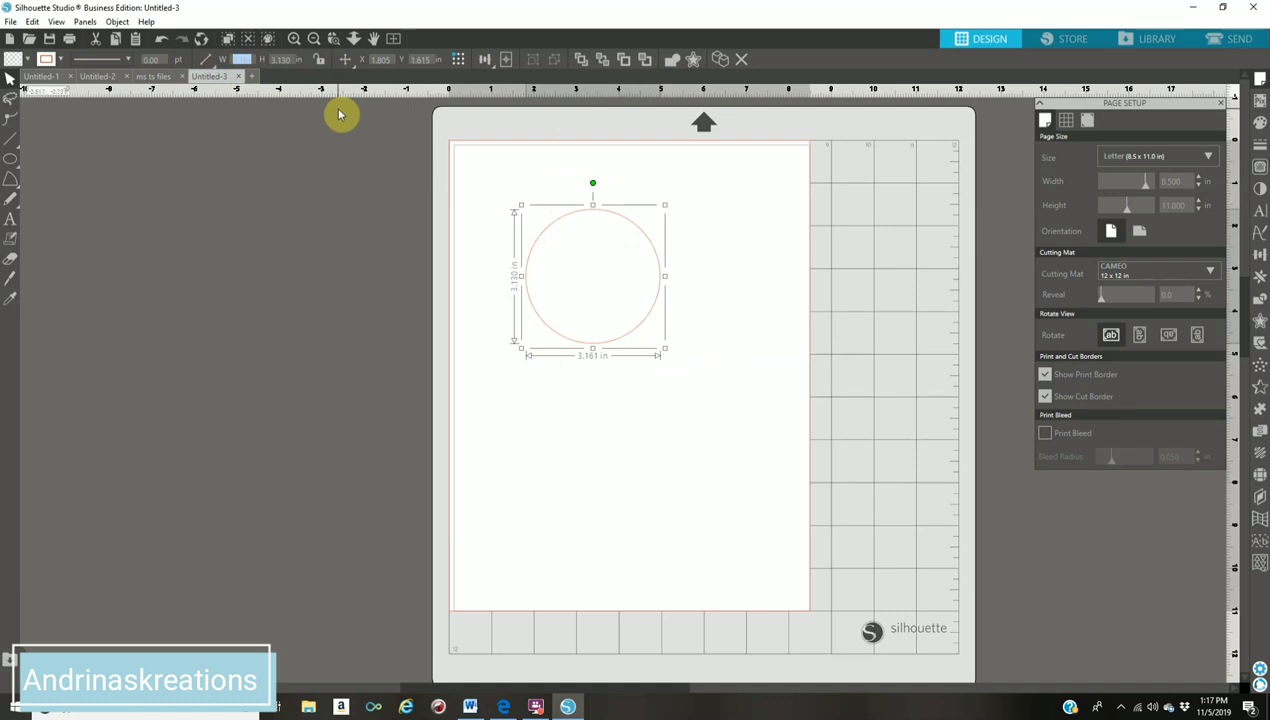
{"action": "type", "text": "8"}
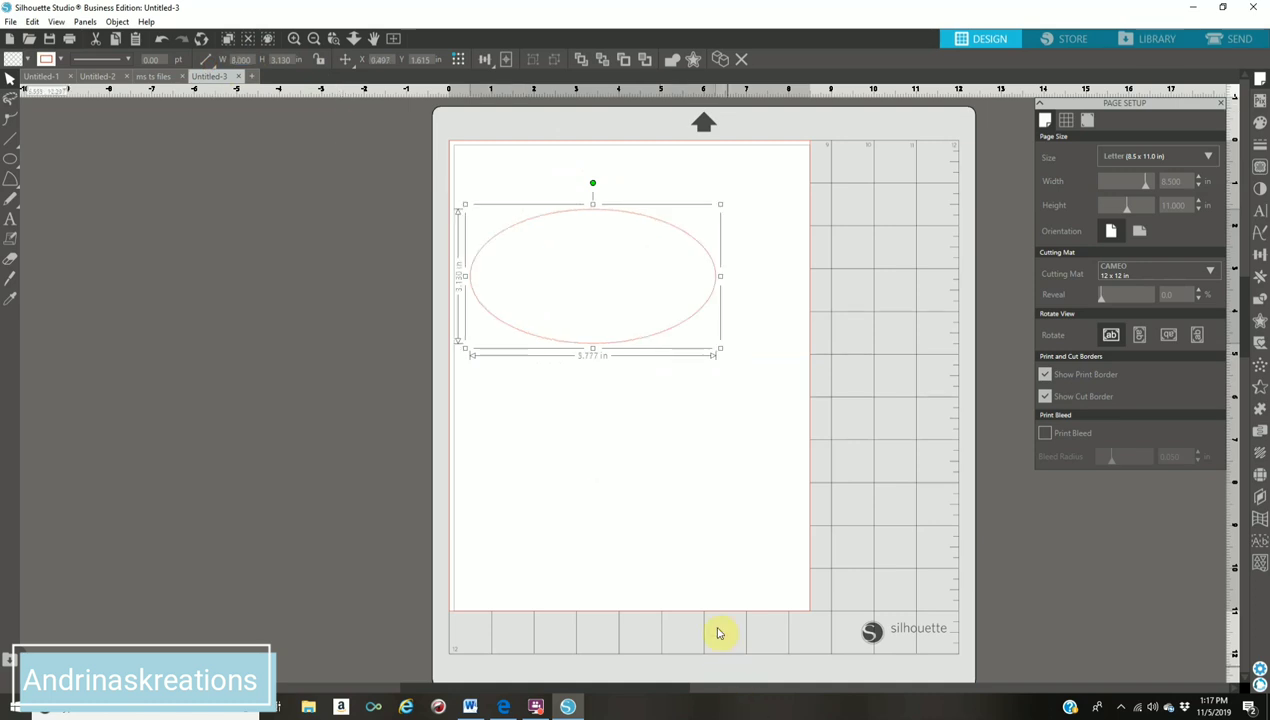
{"action": "left_click", "coordinate": [280, 59]}
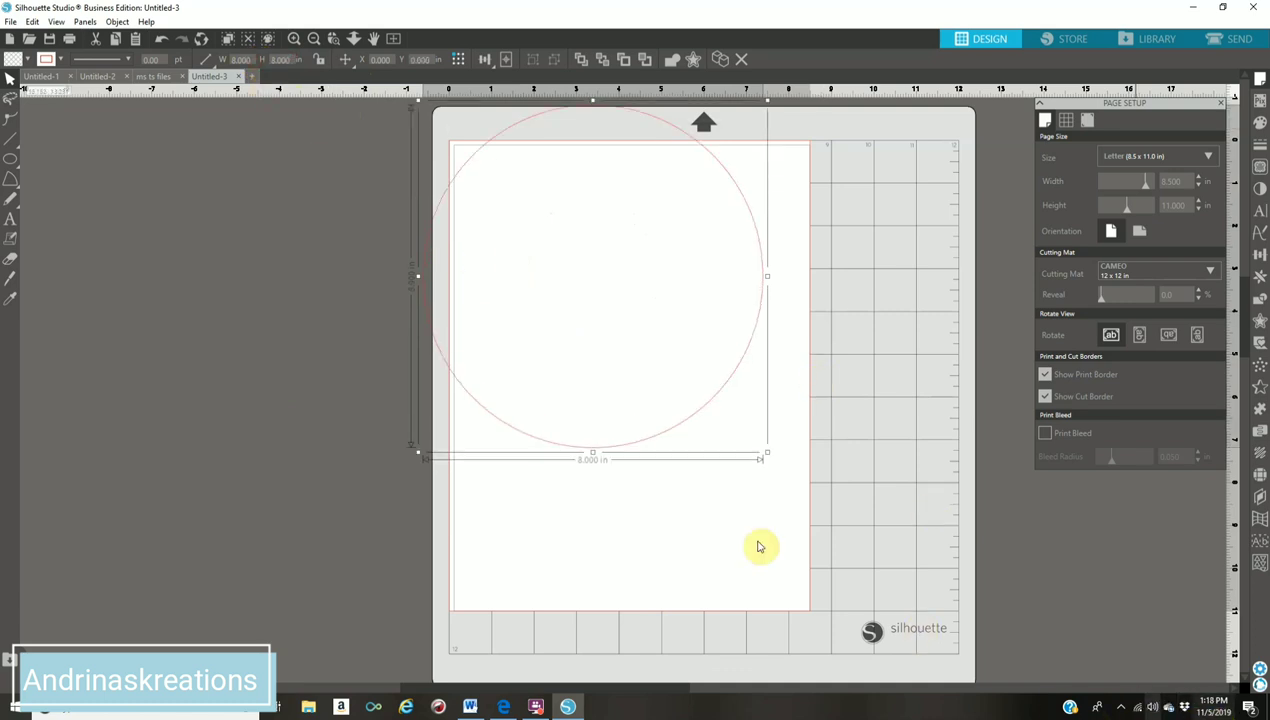
Step: Move the circle off the page and back, placing it within the print border in the upper part of the page
{"action": "left_click_drag", "start_coordinate": [527, 442], "coordinate": [204, 516]}
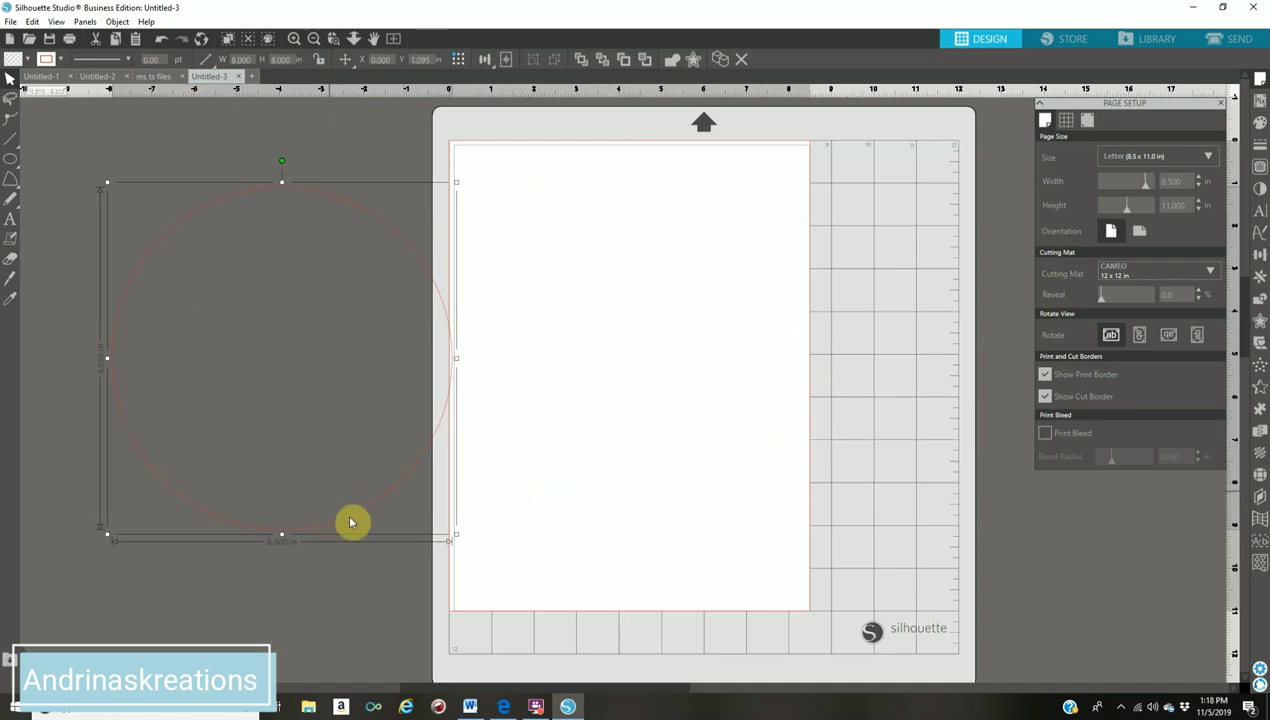
{"action": "left_click_drag", "start_coordinate": [351, 522], "coordinate": [300, 522]}
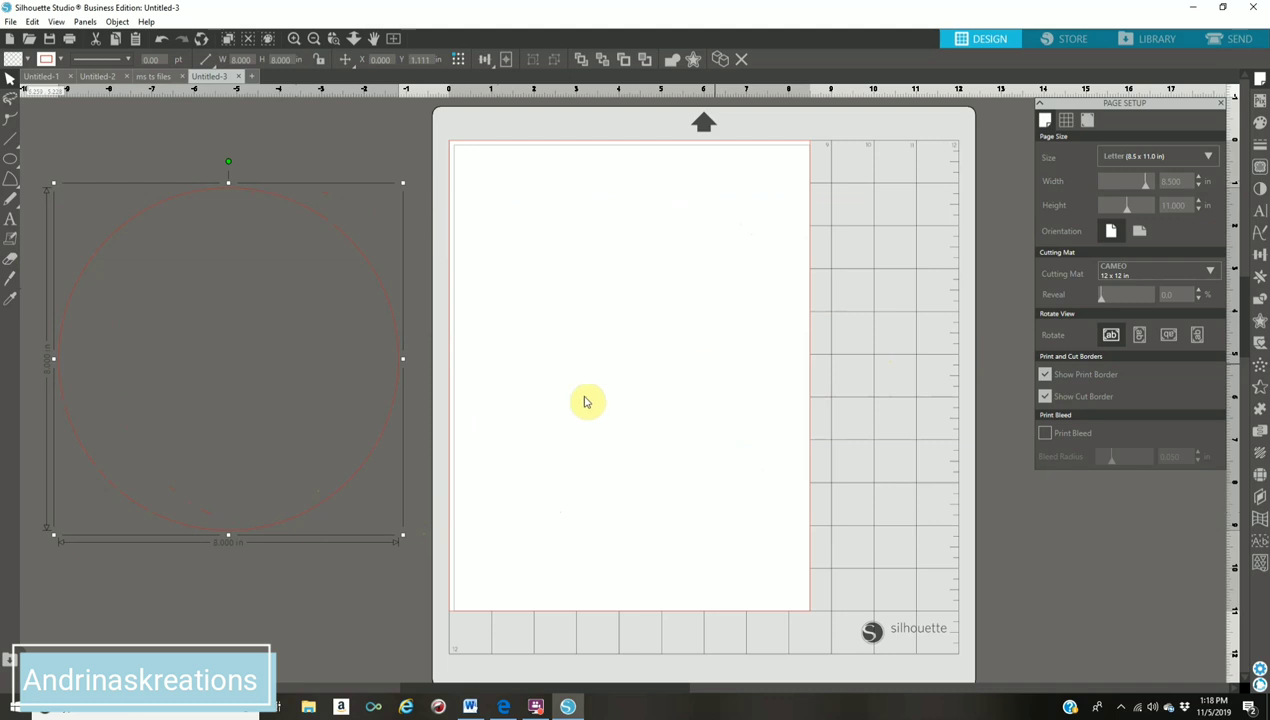
{"action": "left_click_drag", "start_coordinate": [362, 475], "coordinate": [755, 463]}
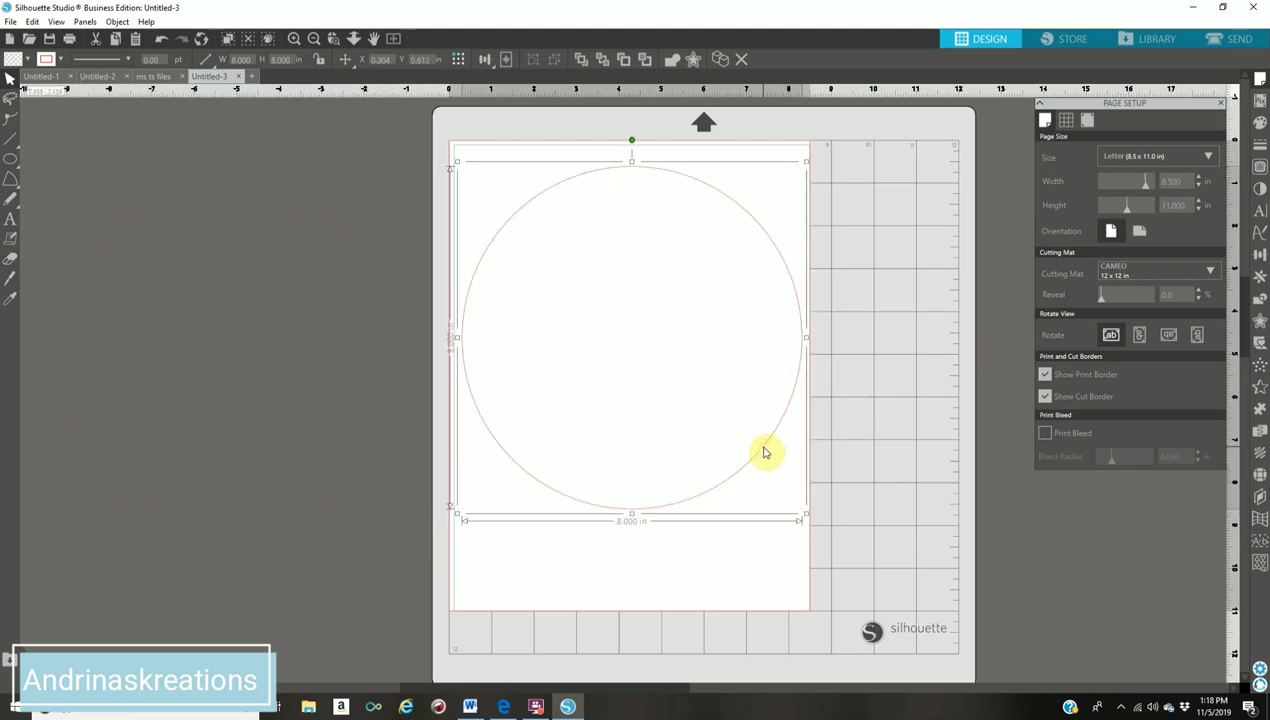
{"action": "left_click_drag", "start_coordinate": [764, 453], "coordinate": [760, 447]}
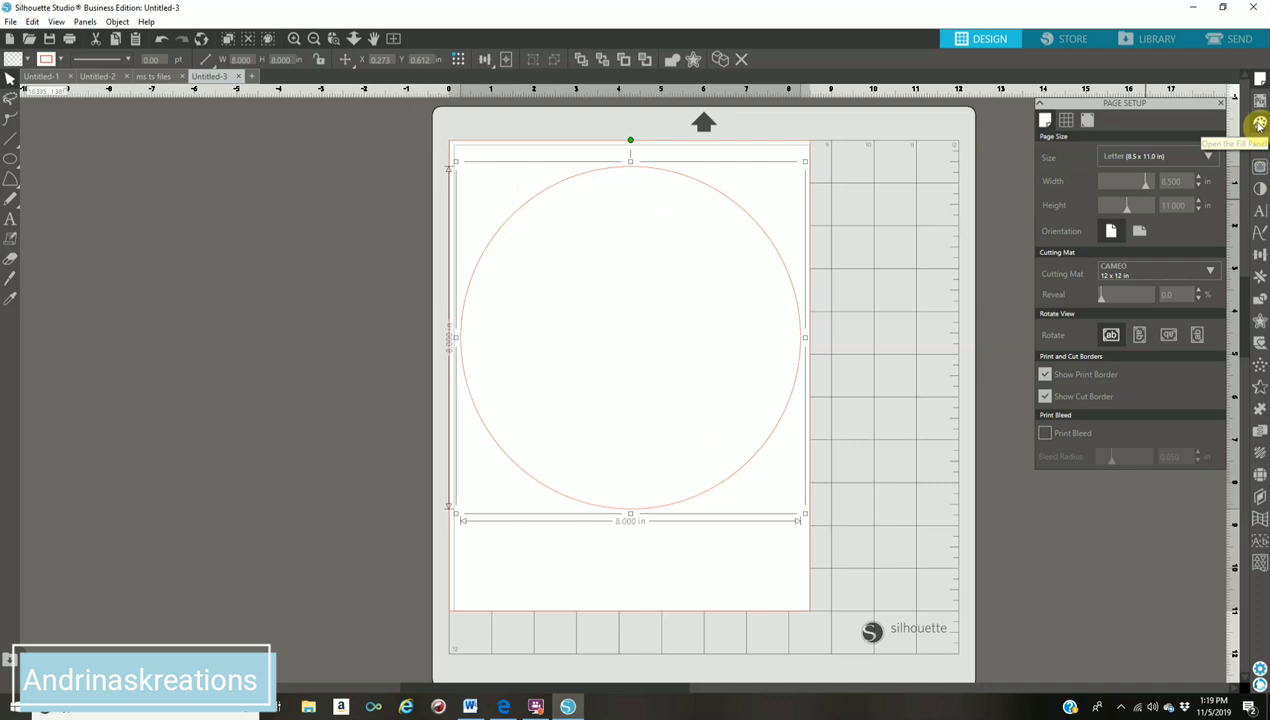
Step: Fill the 8-inch circle with bright pink
{"action": "left_click", "coordinate": [1260, 123]}
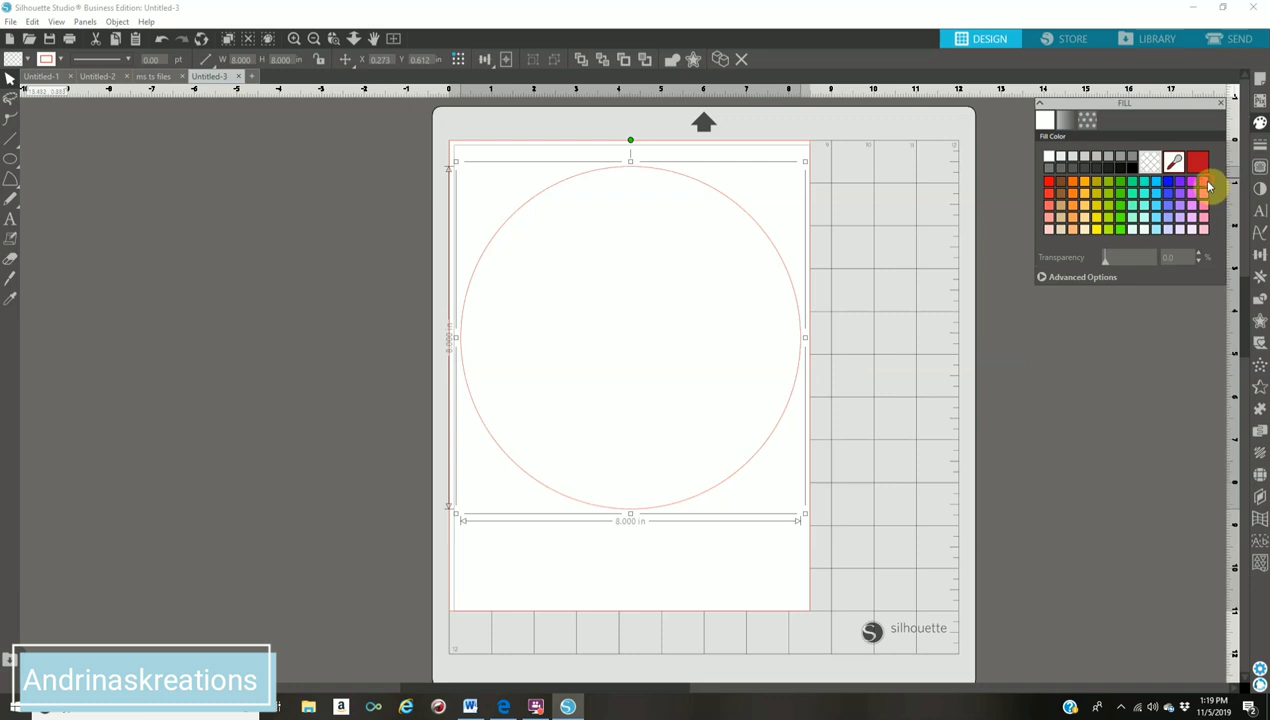
{"action": "left_click", "coordinate": [1205, 183]}
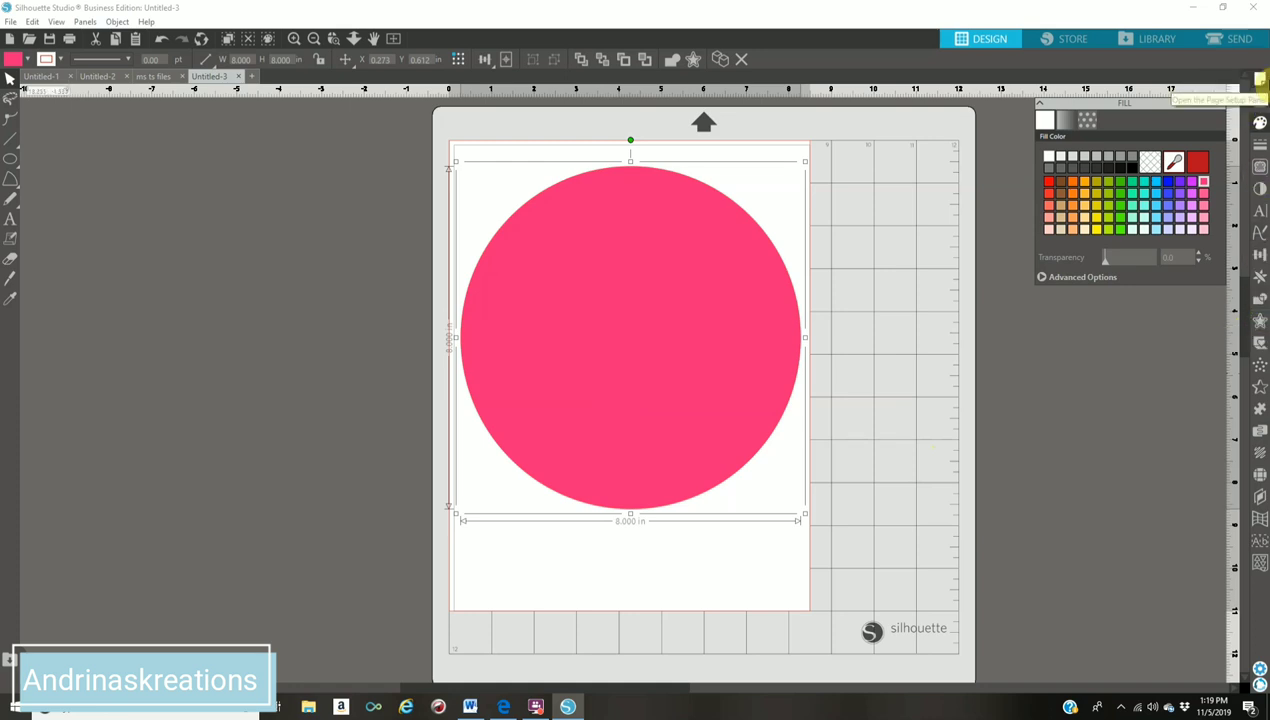
Step: Create an internal offset of the pink circle at a distance of 0.125 in
{"action": "left_click", "coordinate": [1259, 333]}
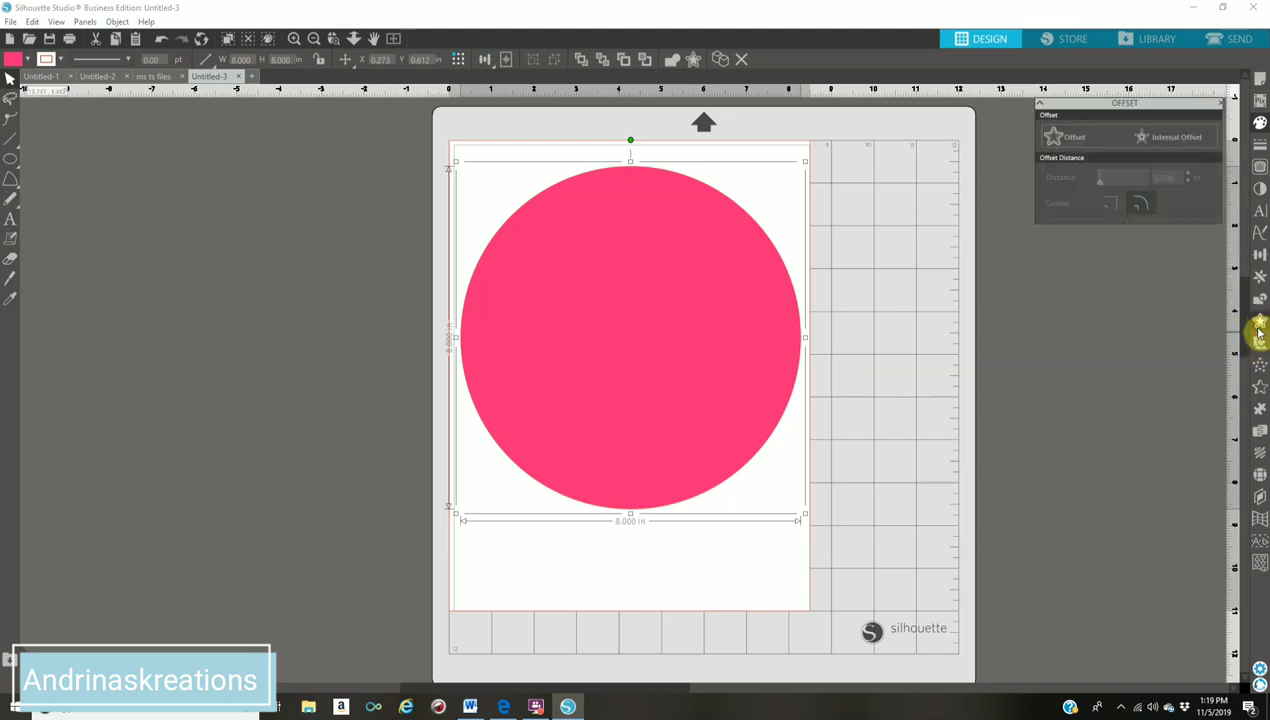
{"action": "left_click", "coordinate": [1176, 140]}
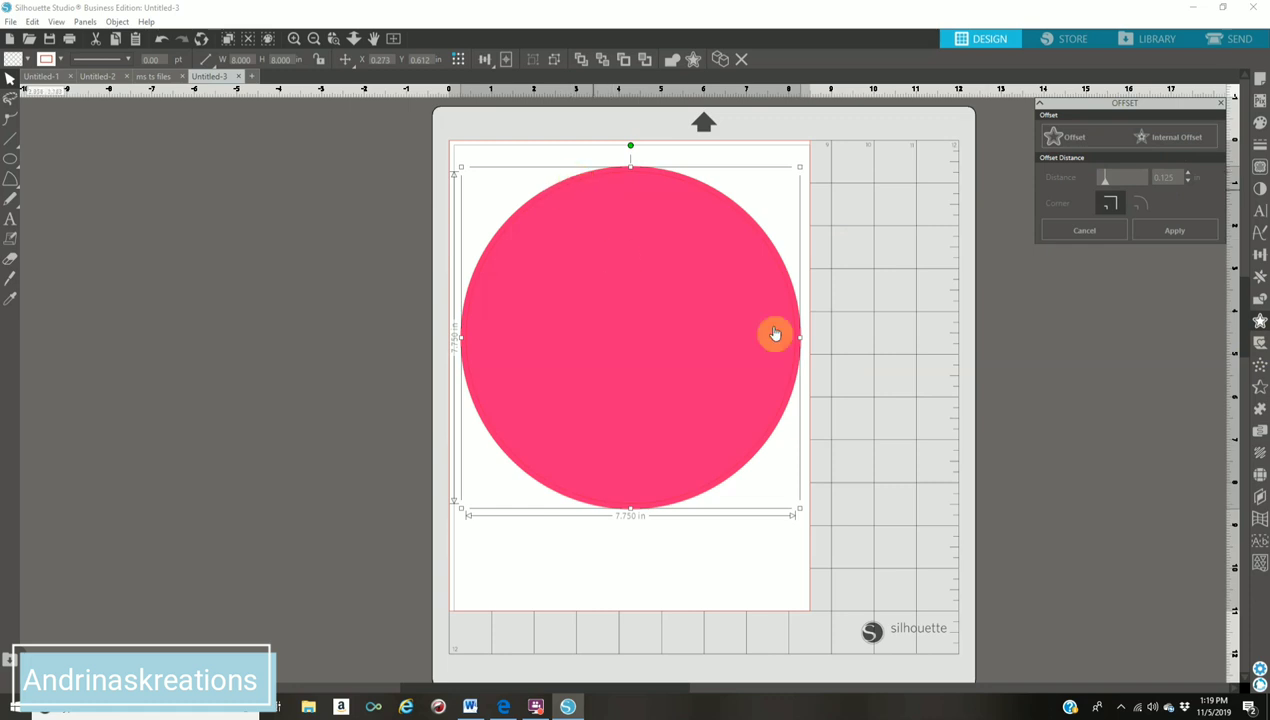
{"action": "left_click", "coordinate": [916, 346]}
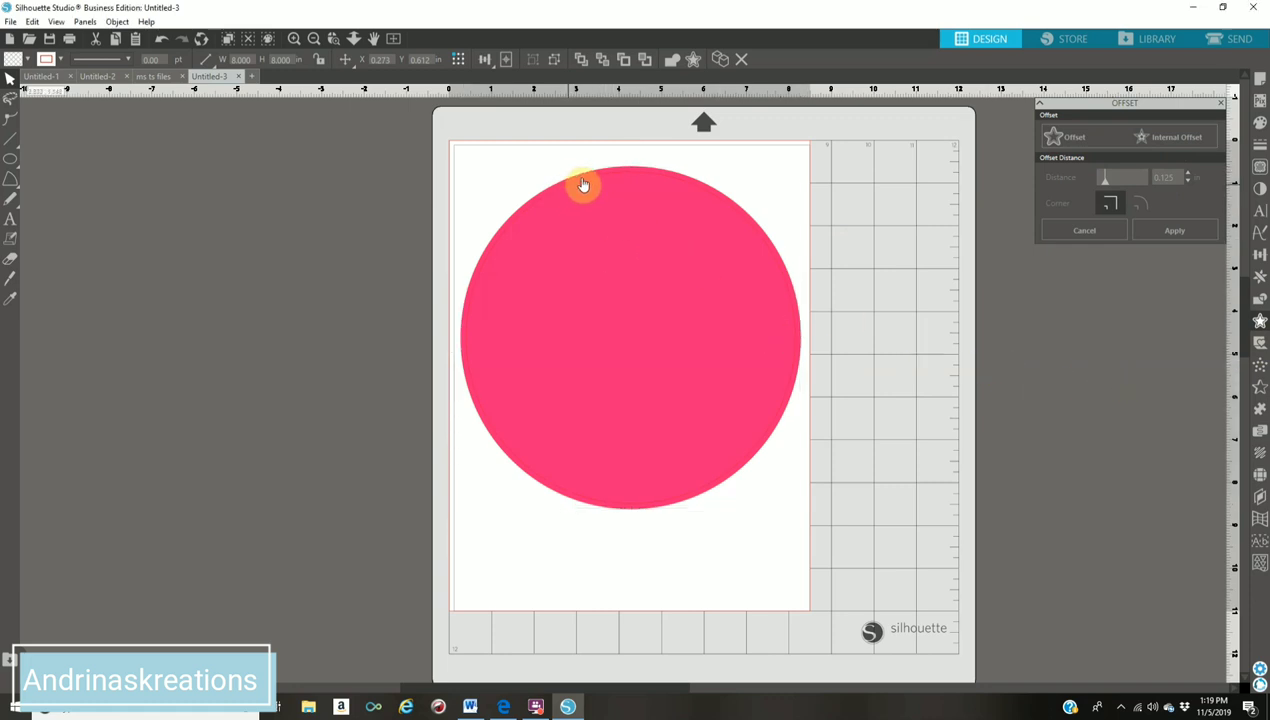
{"action": "left_click", "coordinate": [614, 279]}
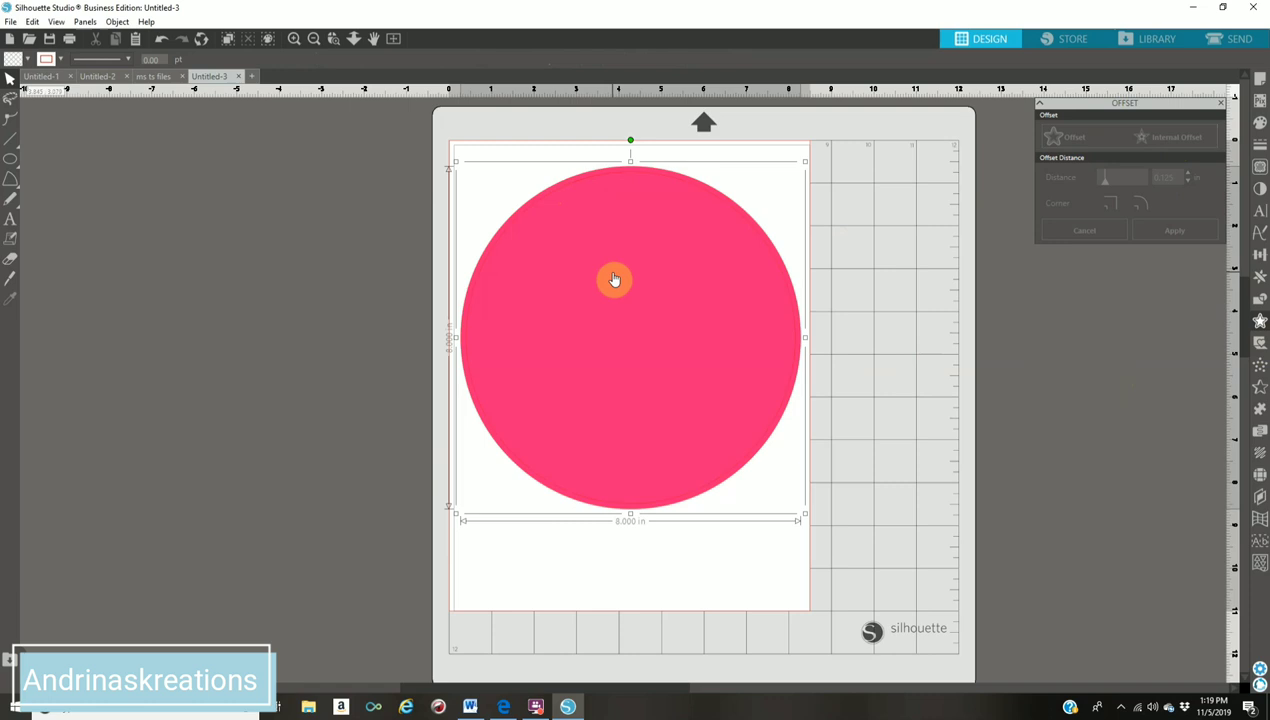
Step: Try a white fill on the outer circle and change it back to bright pink
{"action": "left_click", "coordinate": [591, 323]}
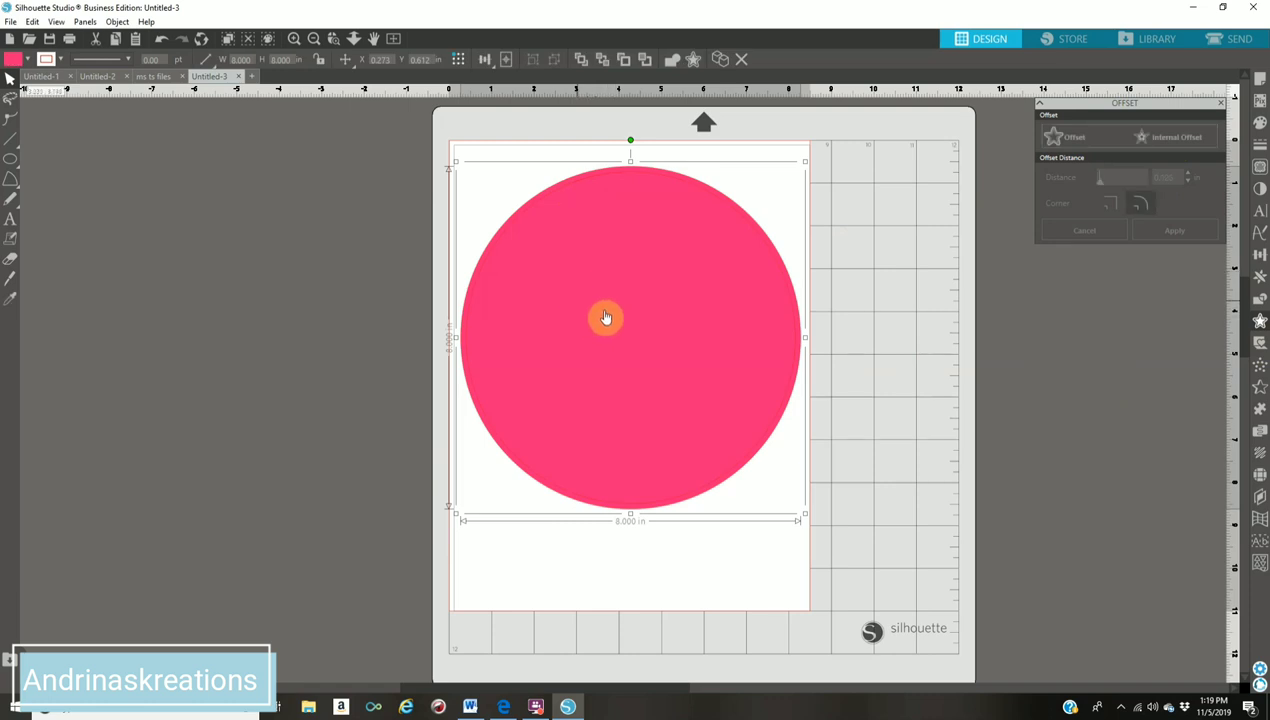
{"action": "left_click", "coordinate": [1257, 84]}
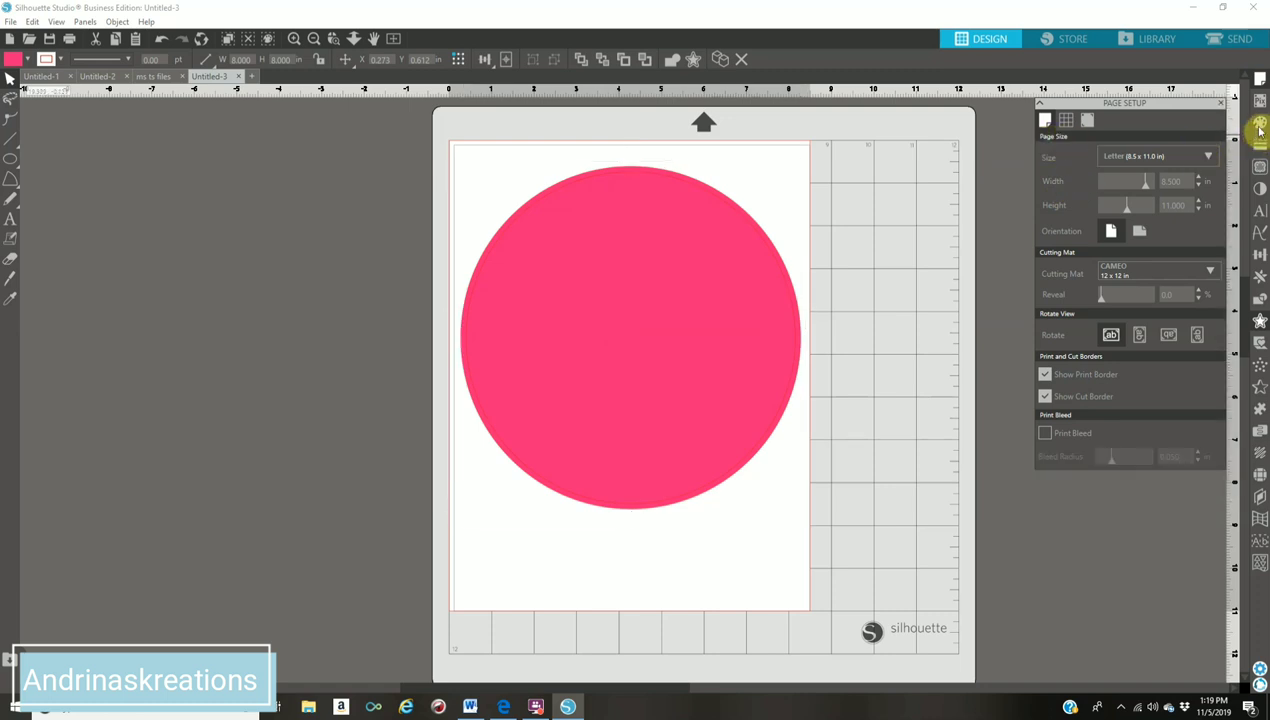
{"action": "left_click", "coordinate": [1259, 123]}
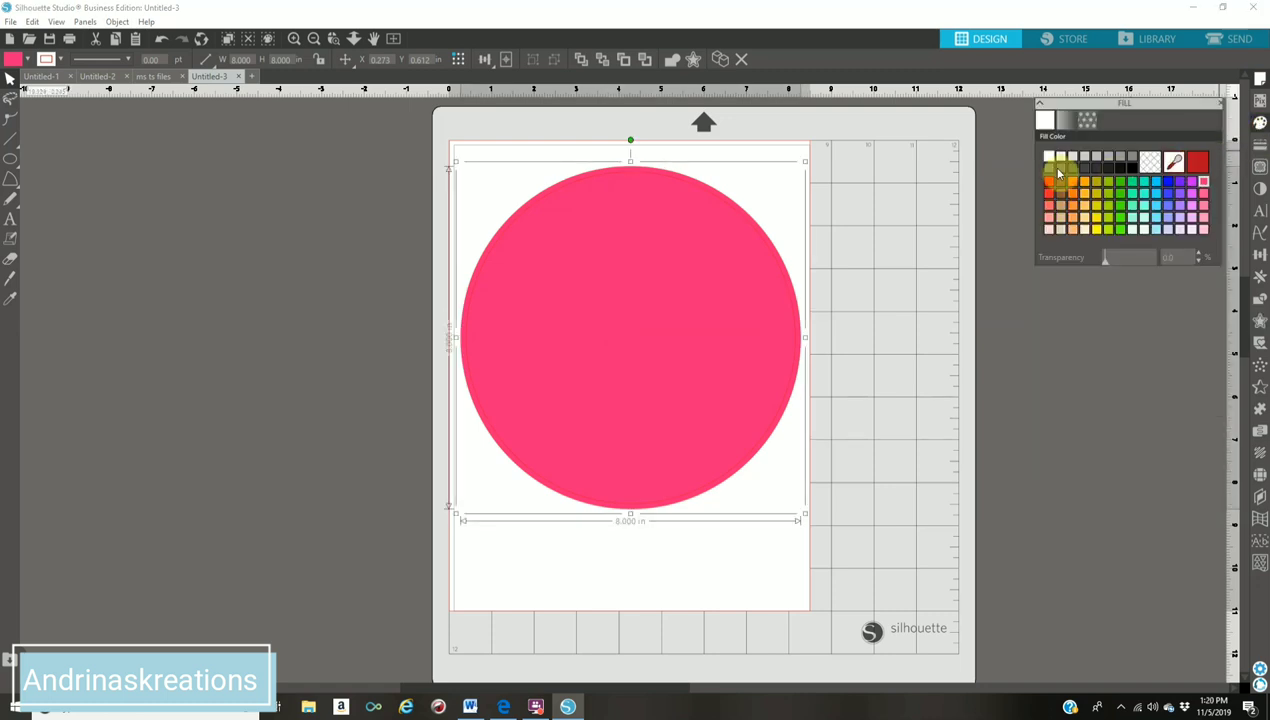
{"action": "left_click", "coordinate": [1048, 156]}
{"action": "left_click", "coordinate": [944, 227]}
{"action": "left_click", "coordinate": [747, 217]}
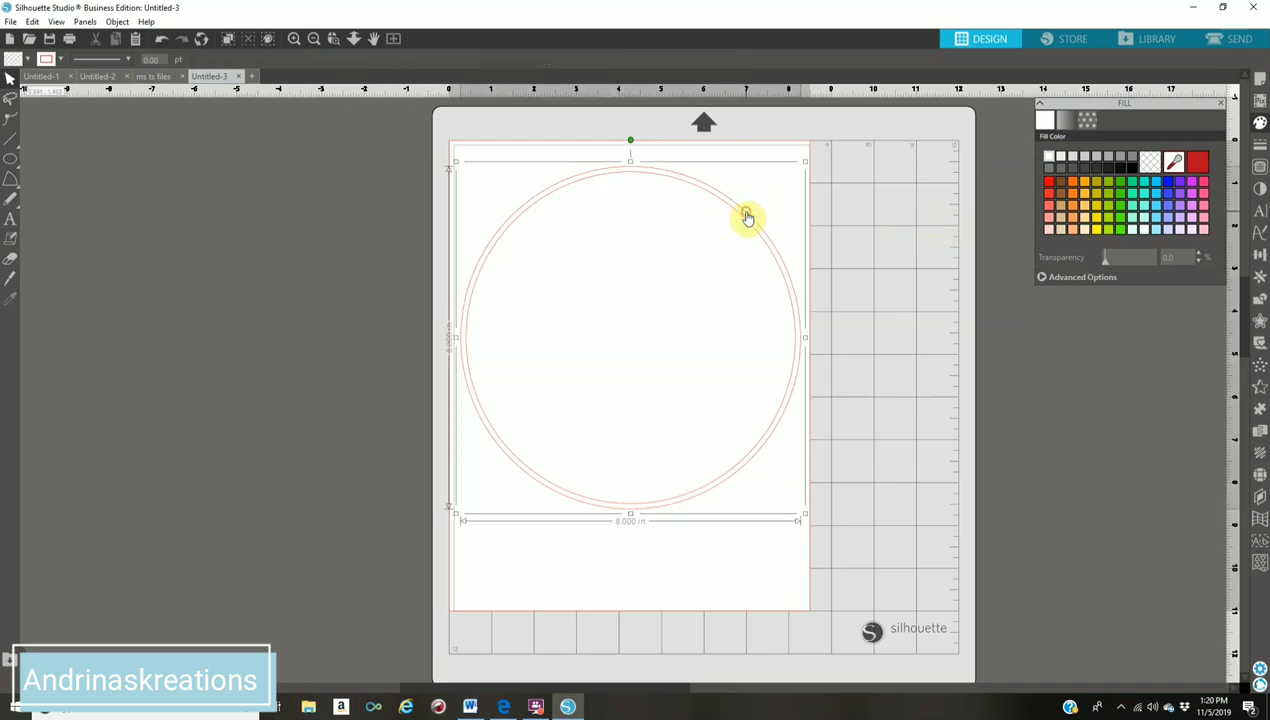
{"action": "left_click", "coordinate": [1203, 181]}
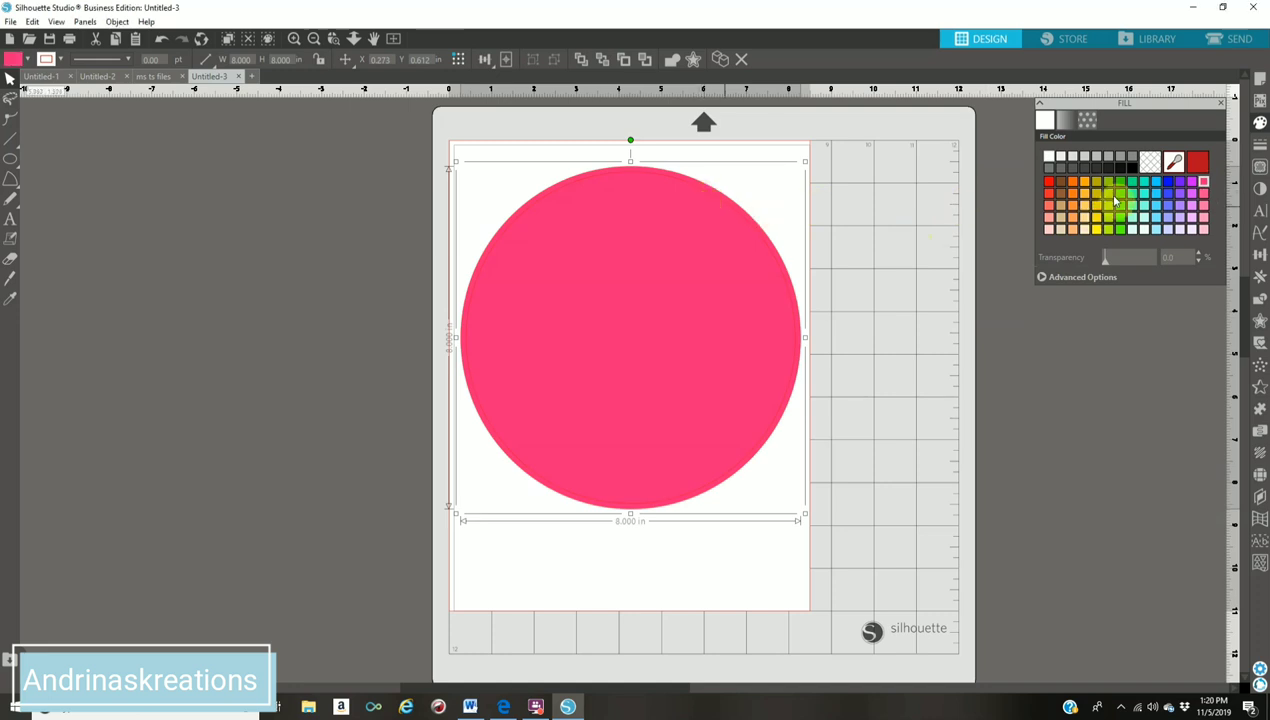
Step: Fill the inner offset circle with white and centre it over the pink circle to form a pink ring
{"action": "left_click", "coordinate": [1048, 156]}
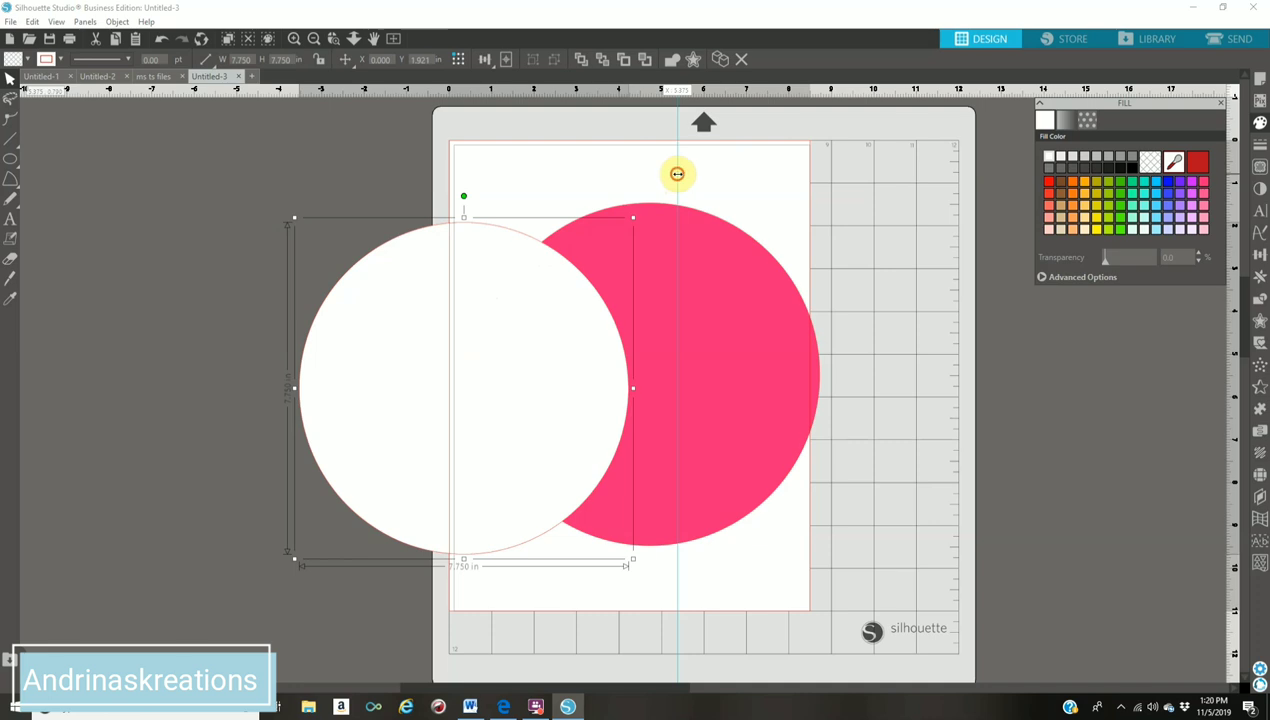
{"action": "left_click_drag", "start_coordinate": [677, 173], "coordinate": [1025, 195]}
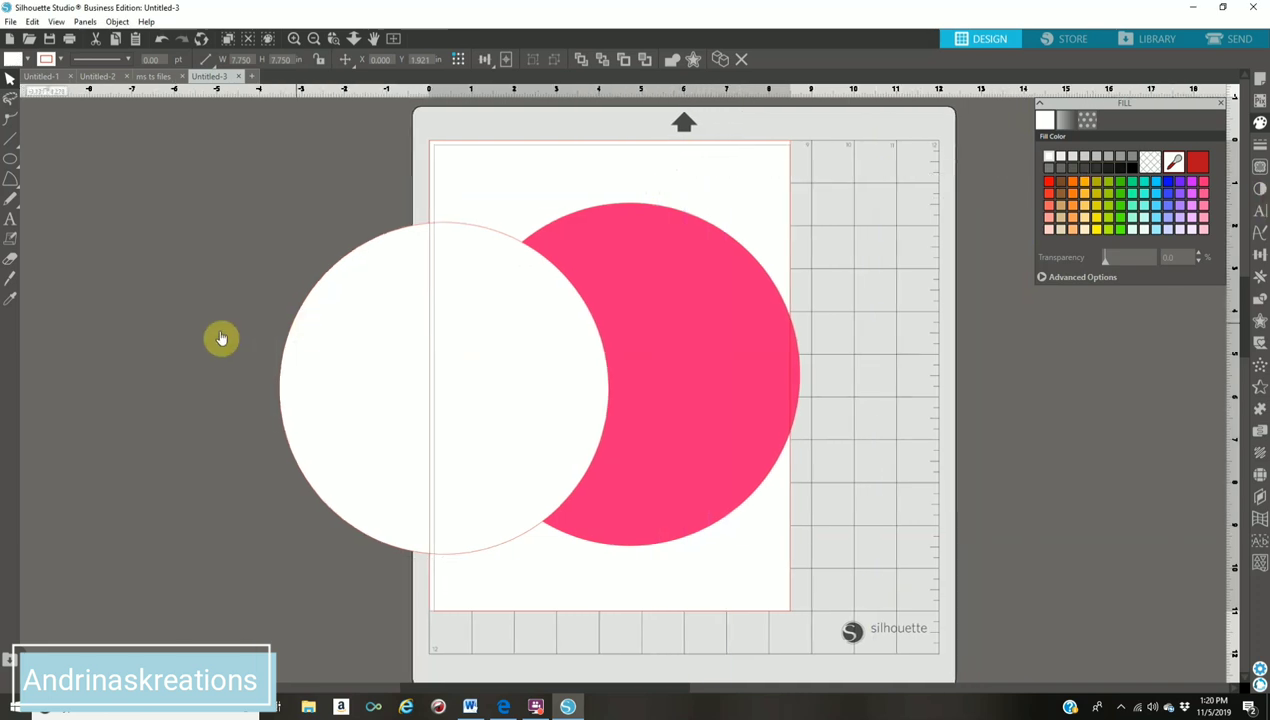
{"action": "left_click_drag", "start_coordinate": [496, 403], "coordinate": [684, 389]}
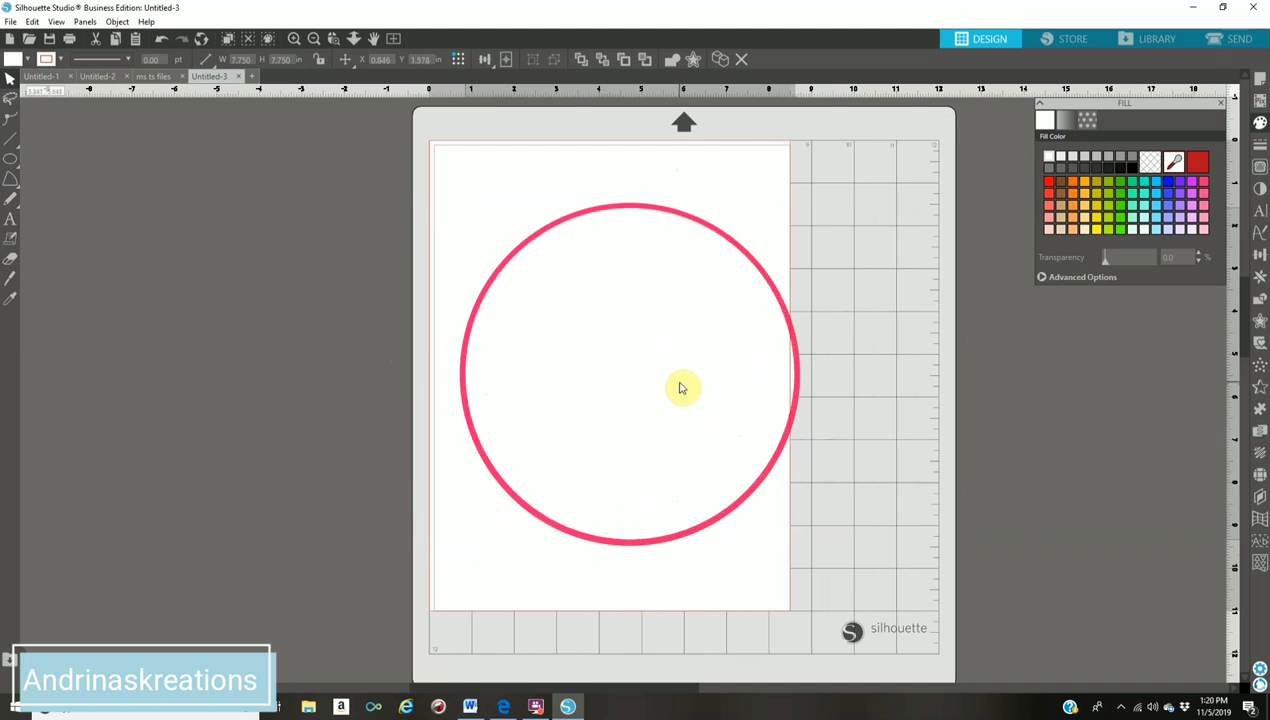
Step: Select both circles together and move them inside the print border in the upper part of the page
{"action": "left_click_drag", "start_coordinate": [499, 199], "coordinate": [823, 485]}
{"action": "left_click_drag", "start_coordinate": [670, 432], "coordinate": [646, 382]}
{"action": "left_click", "coordinate": [1000, 500]}
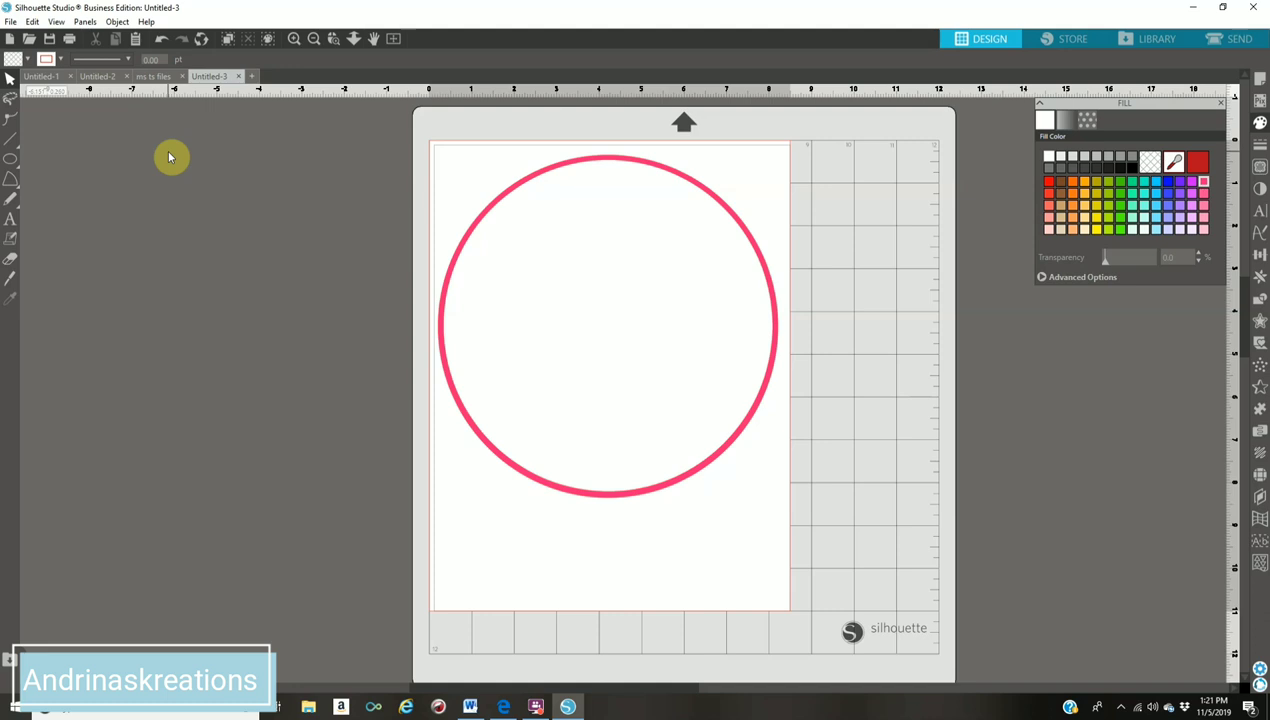
Step: Merge the black-and-white striped image WnRts2 from the Pictures backgrounds folder into the design
{"action": "left_click", "coordinate": [9, 21]}
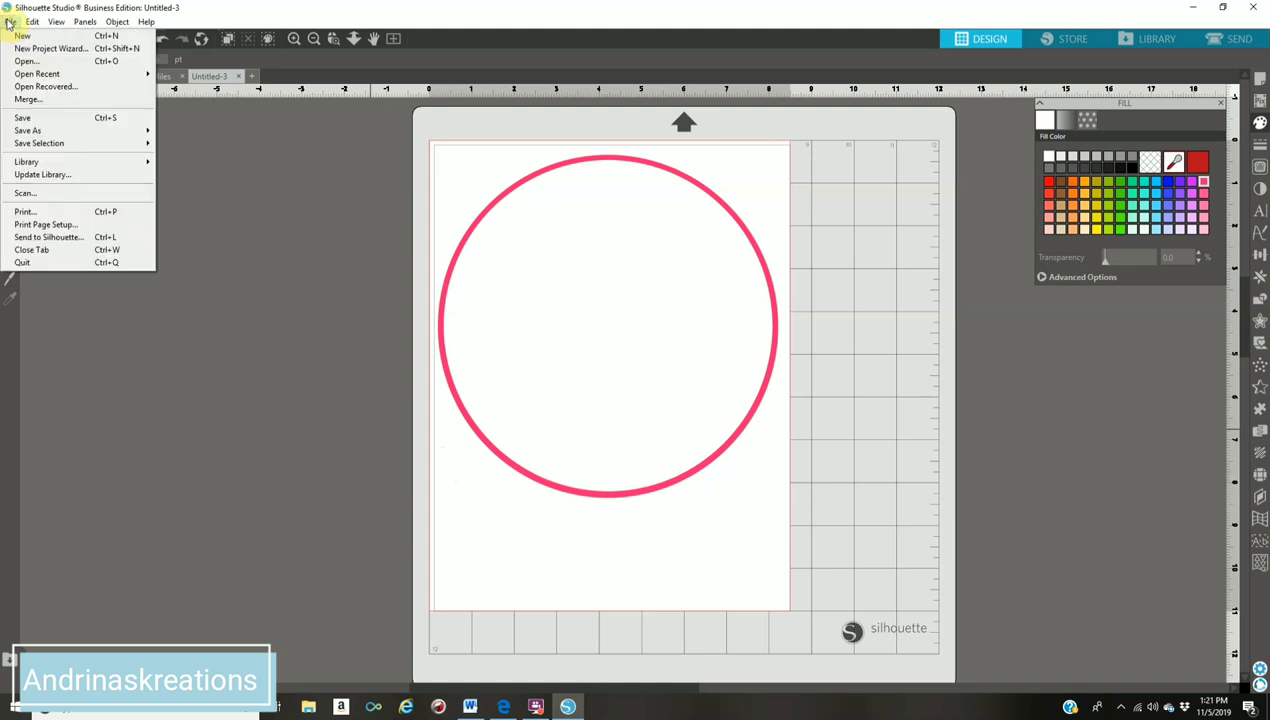
{"action": "left_click", "coordinate": [31, 101]}
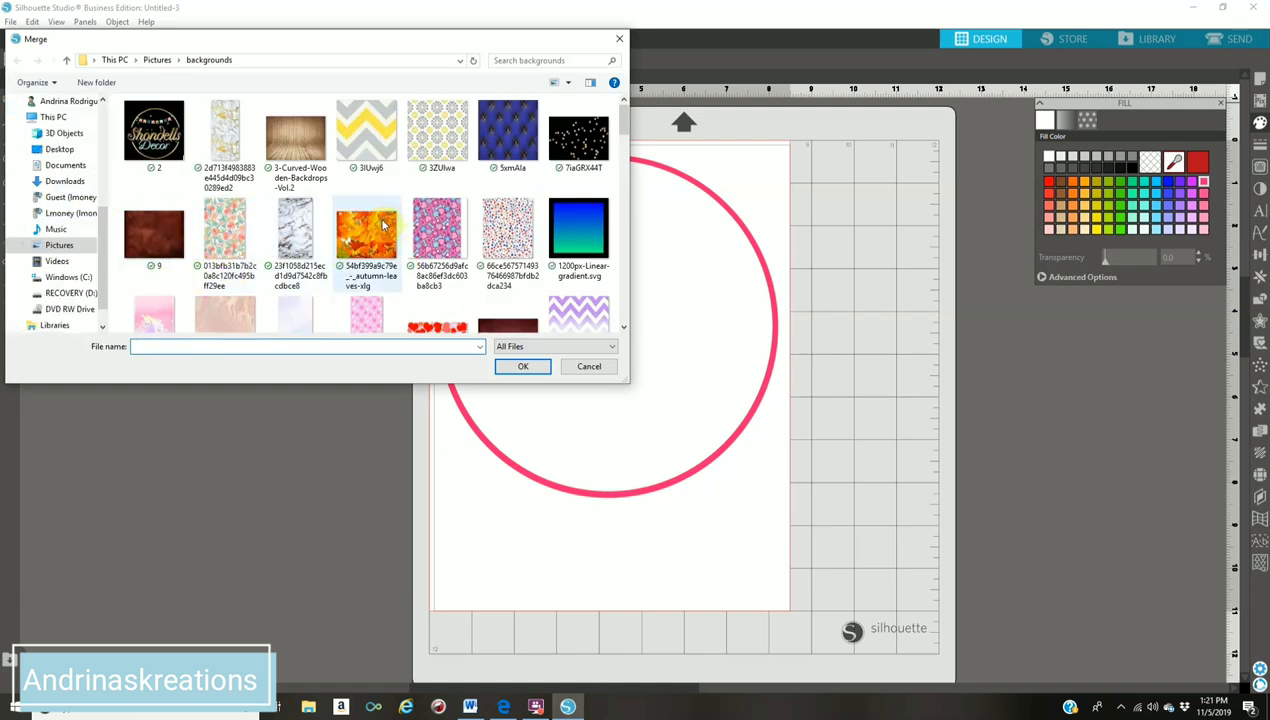
{"action": "scroll", "coordinate": [383, 224], "scroll_direction": "down", "scroll_amount": 3}
{"action": "scroll", "coordinate": [372, 237], "scroll_direction": "down", "scroll_amount": 3}
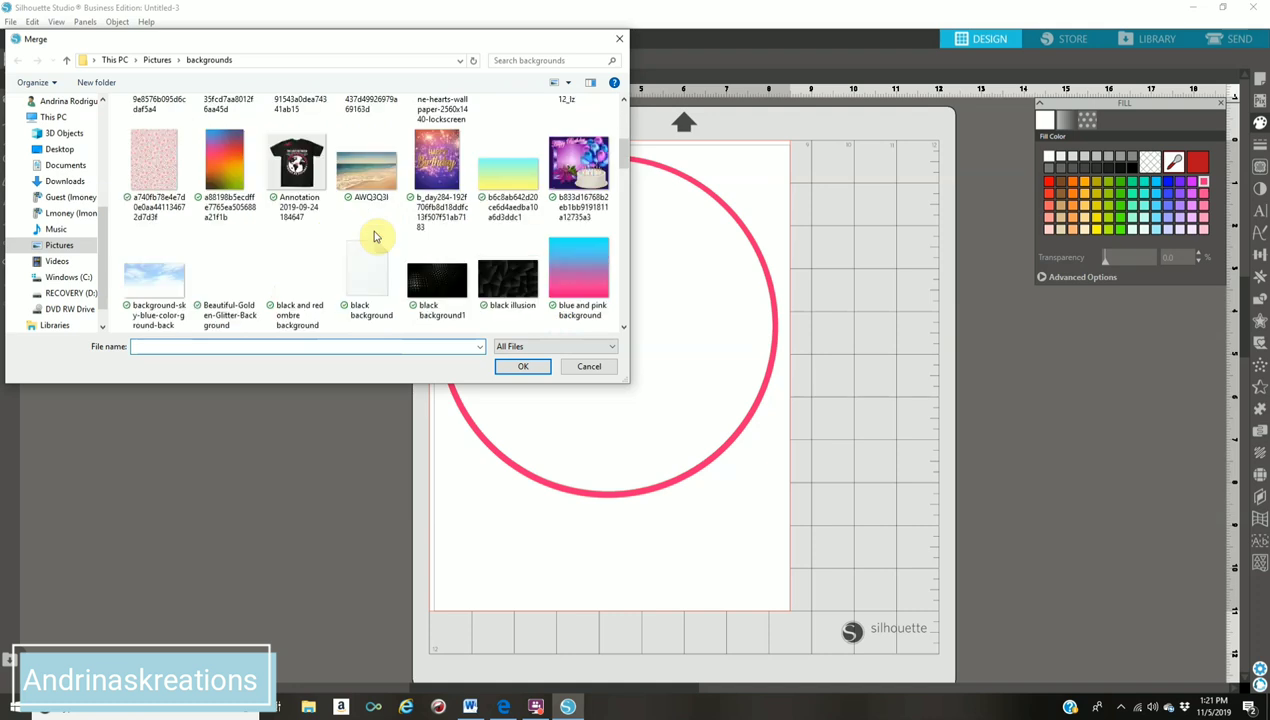
{"action": "scroll", "coordinate": [337, 266], "scroll_direction": "down", "scroll_amount": 3}
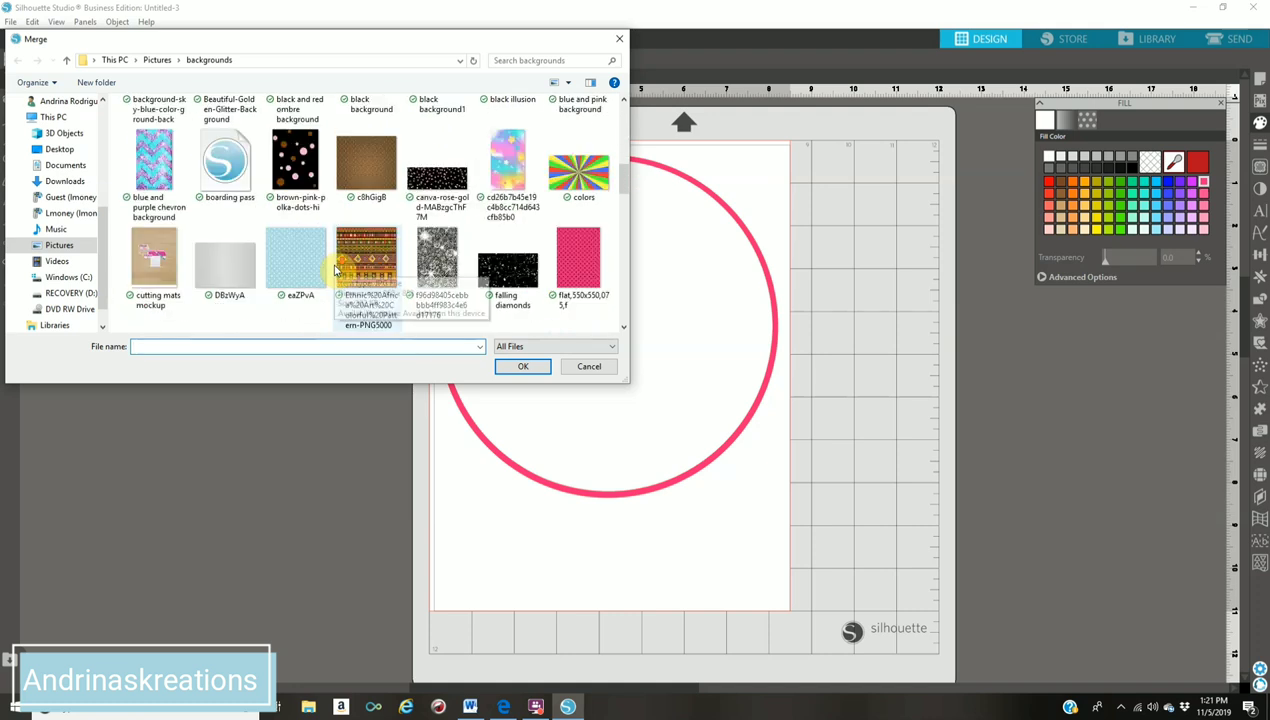
{"action": "scroll", "coordinate": [337, 268], "scroll_direction": "down", "scroll_amount": 6}
{"action": "scroll", "coordinate": [337, 268], "scroll_direction": "down", "scroll_amount": 1}
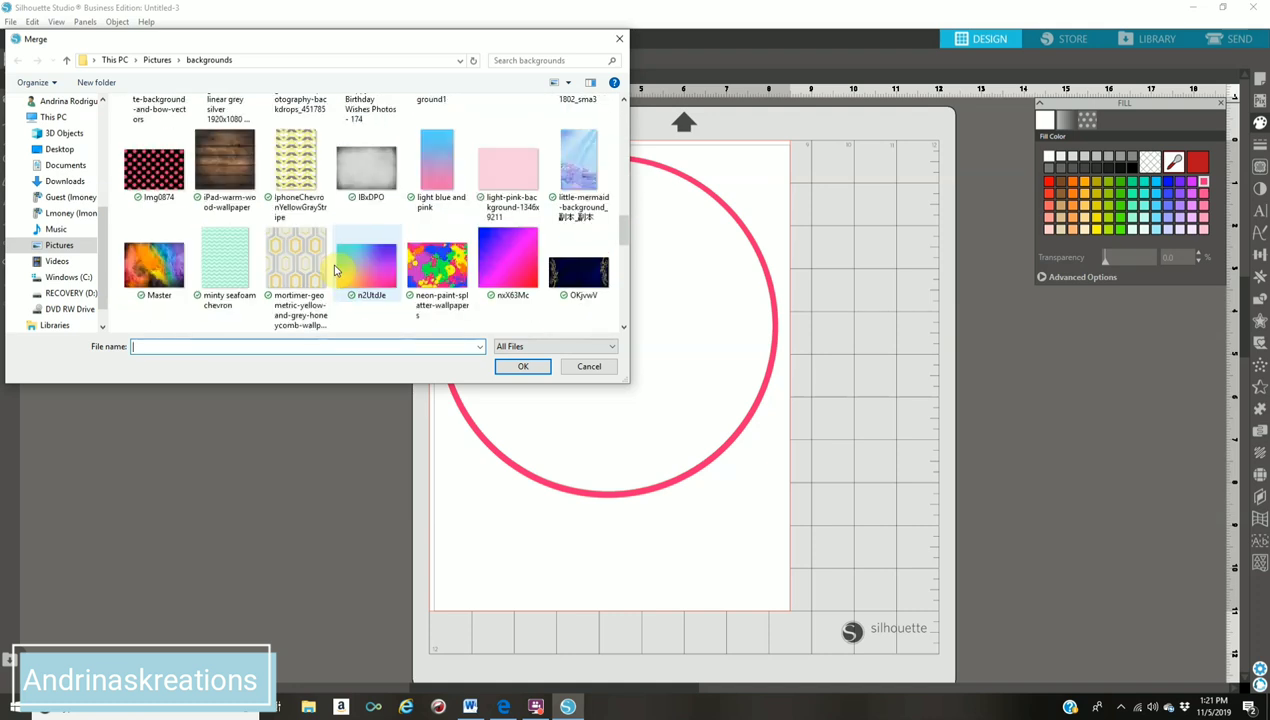
{"action": "scroll", "coordinate": [337, 268], "scroll_direction": "down", "scroll_amount": 4}
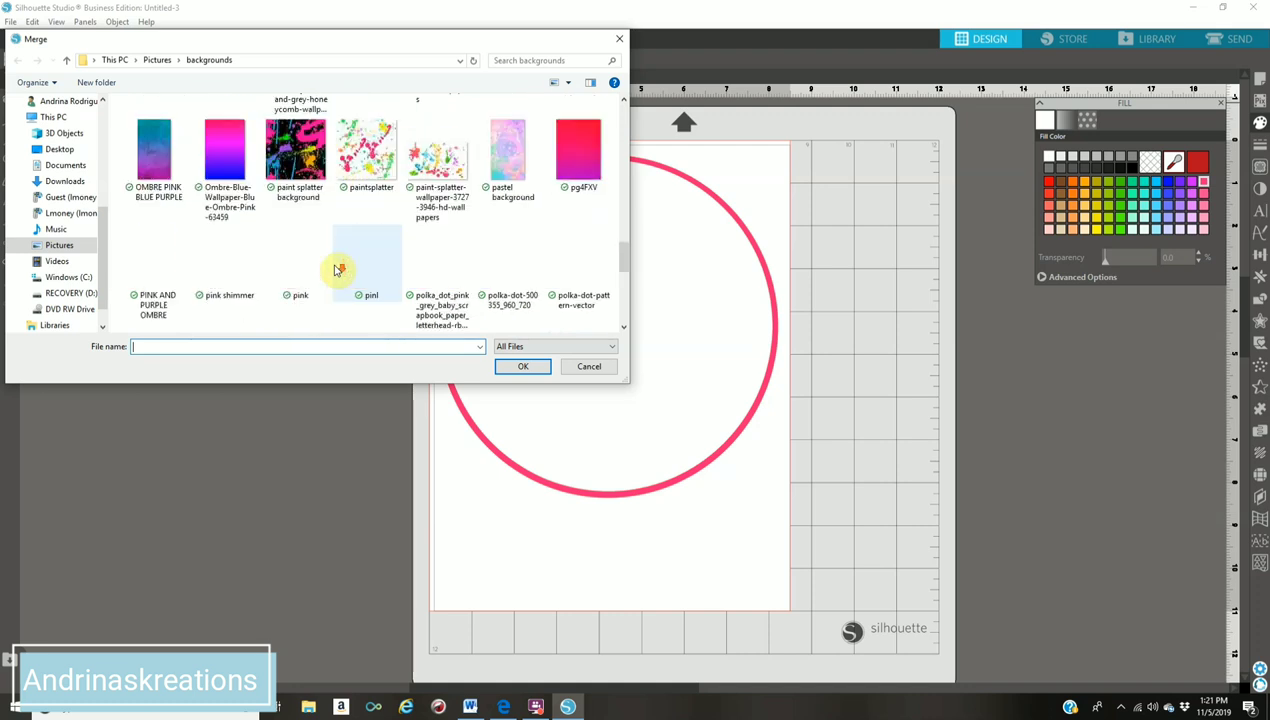
{"action": "scroll", "coordinate": [337, 268], "scroll_direction": "down", "scroll_amount": 8}
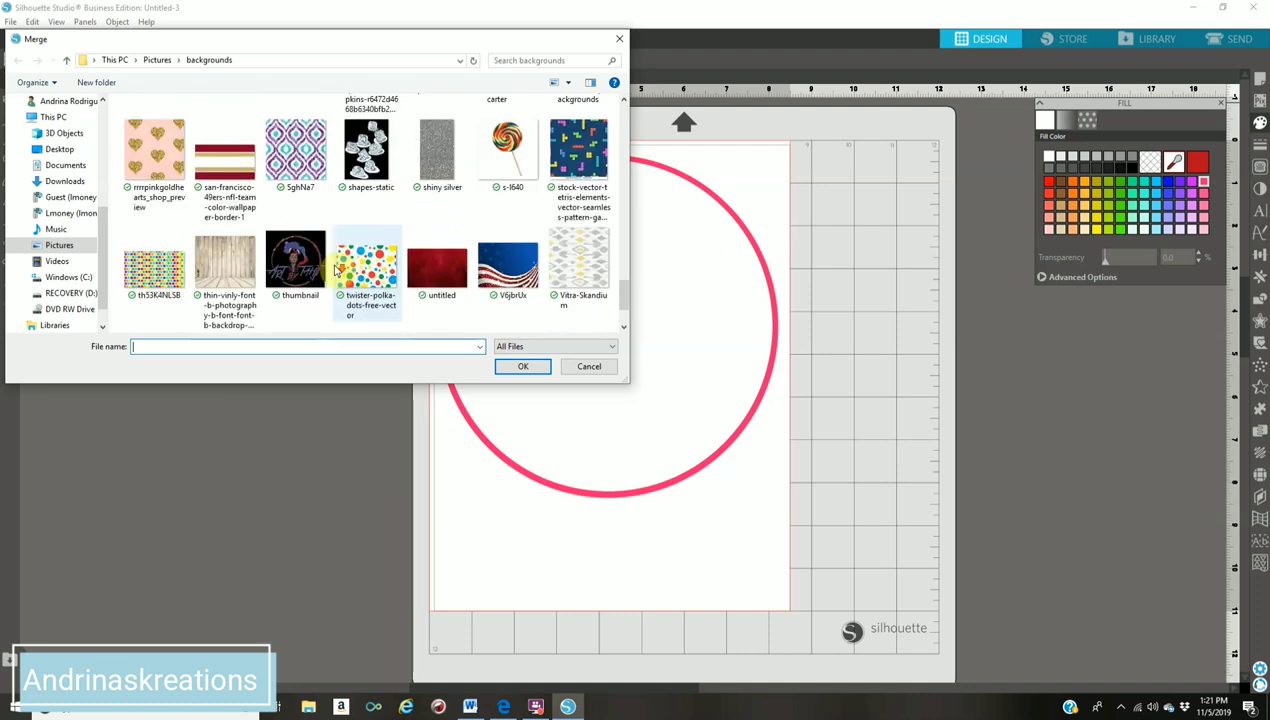
{"action": "left_click", "coordinate": [220, 270]}
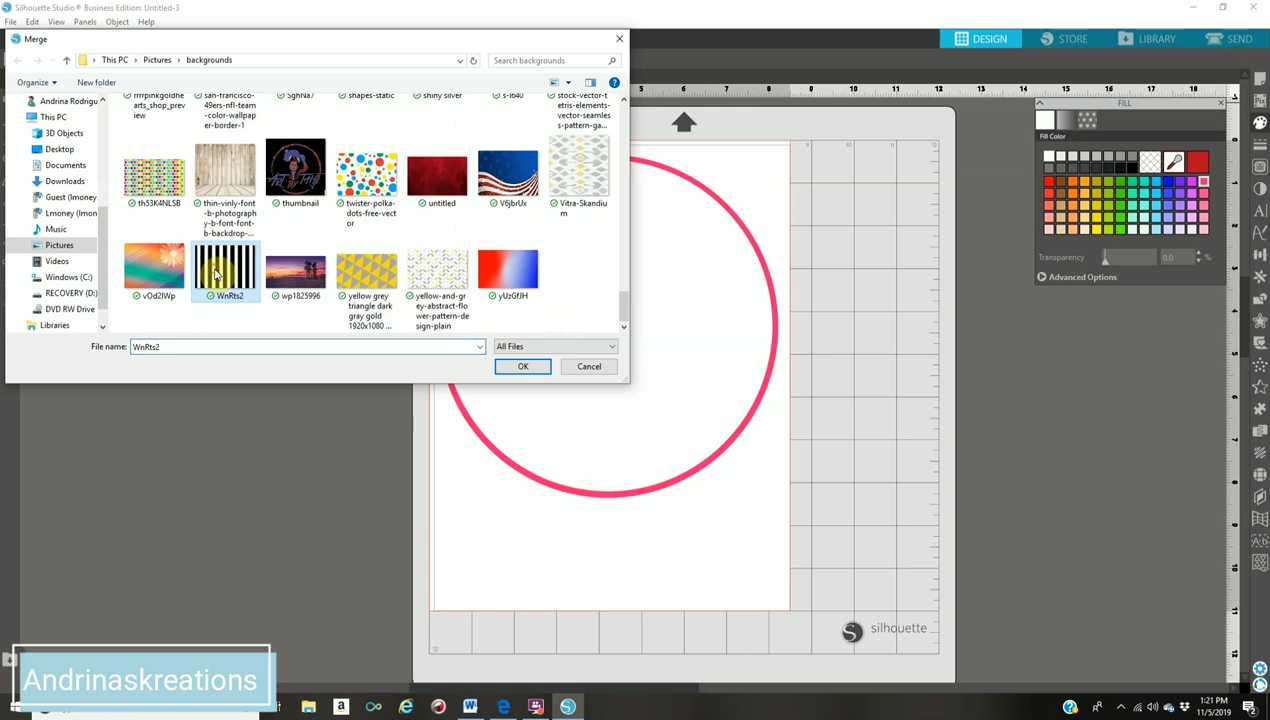
{"action": "left_click", "coordinate": [520, 368]}
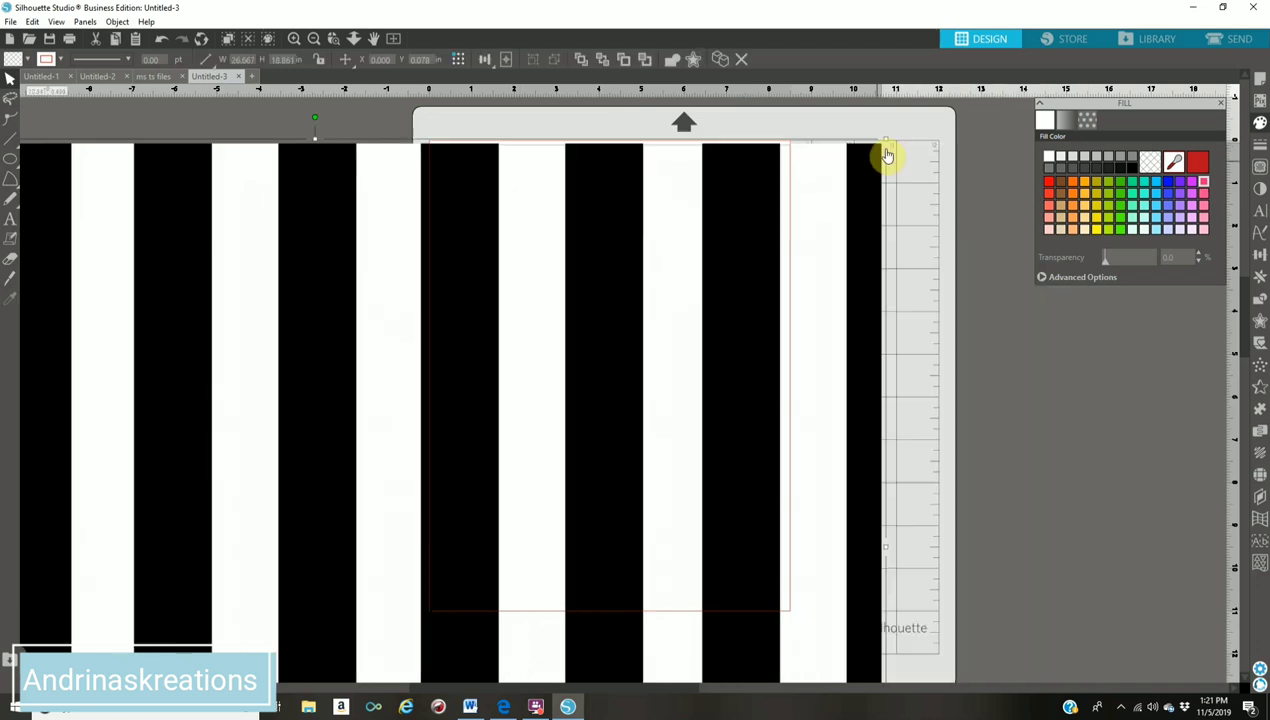
Step: Shrink the striped image to about 8.5 by 6 in and place it off the page, beside its left edge
{"action": "left_click_drag", "start_coordinate": [886, 140], "coordinate": [566, 117]}
{"action": "key", "text": "ctrl+z"}
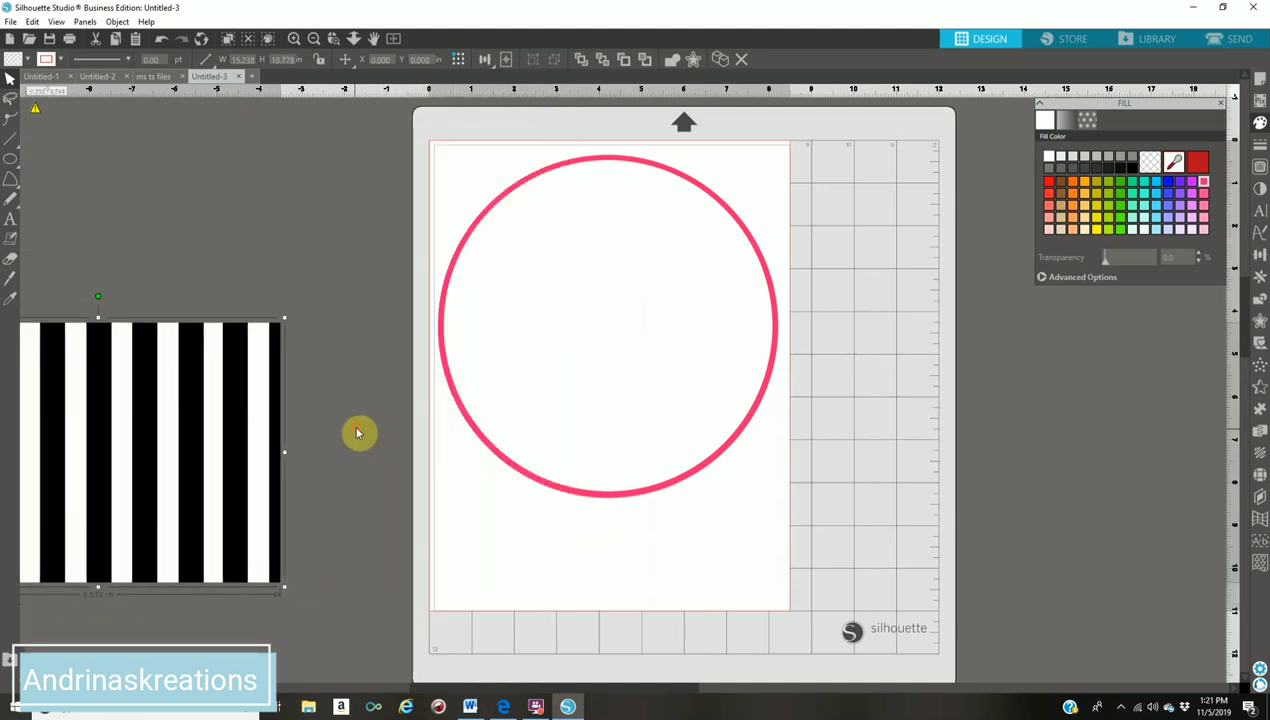
{"action": "key", "text": "ctrl+z"}
{"action": "left_click_drag", "start_coordinate": [338, 312], "coordinate": [280, 293]}
Step: Separate the two circles, shifting the pink one over the page's right edge and overlapping the white one with the striped image
{"action": "left_click", "coordinate": [582, 346]}
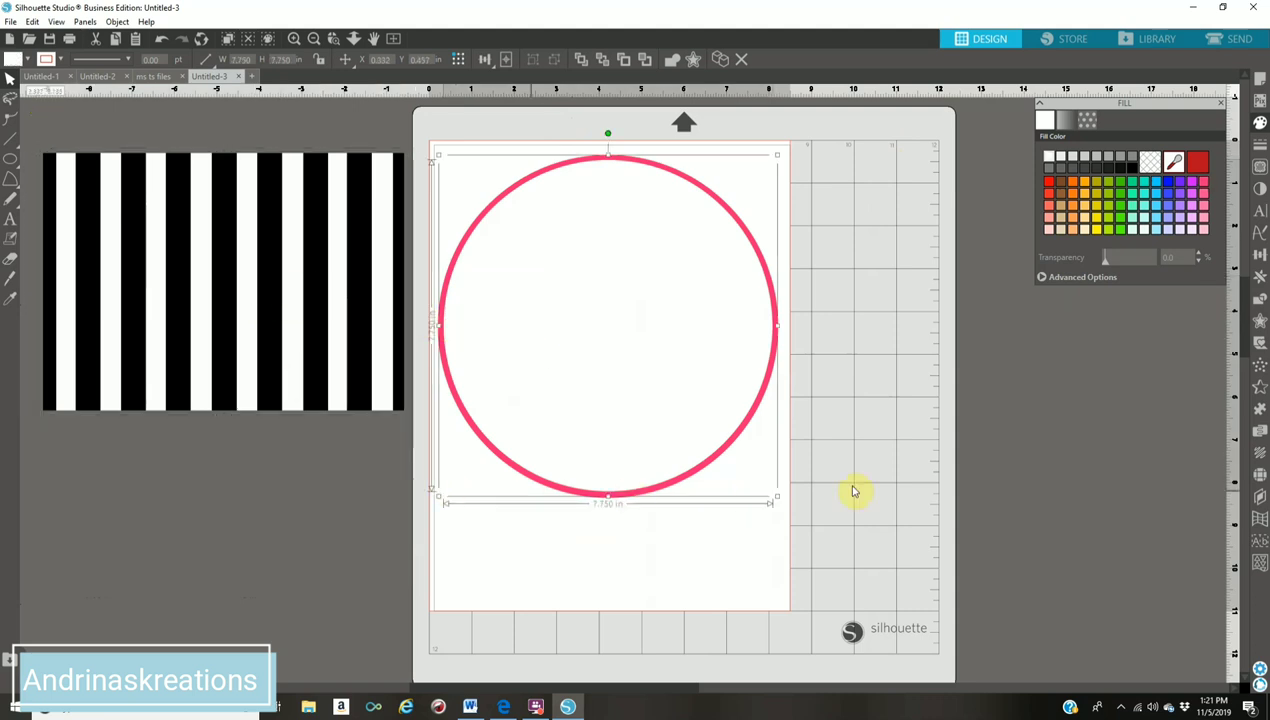
{"action": "left_click", "coordinate": [937, 487]}
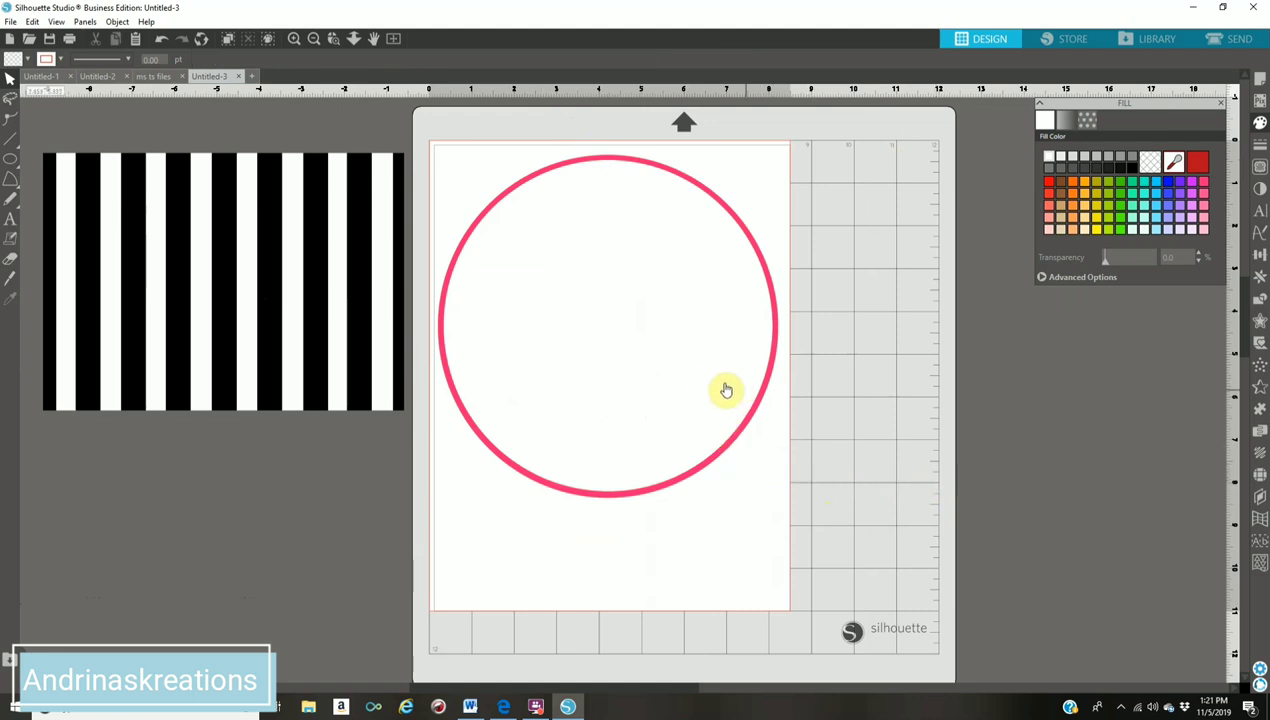
{"action": "left_click_drag", "start_coordinate": [584, 410], "coordinate": [368, 445]}
{"action": "left_click_drag", "start_coordinate": [629, 388], "coordinate": [832, 390]}
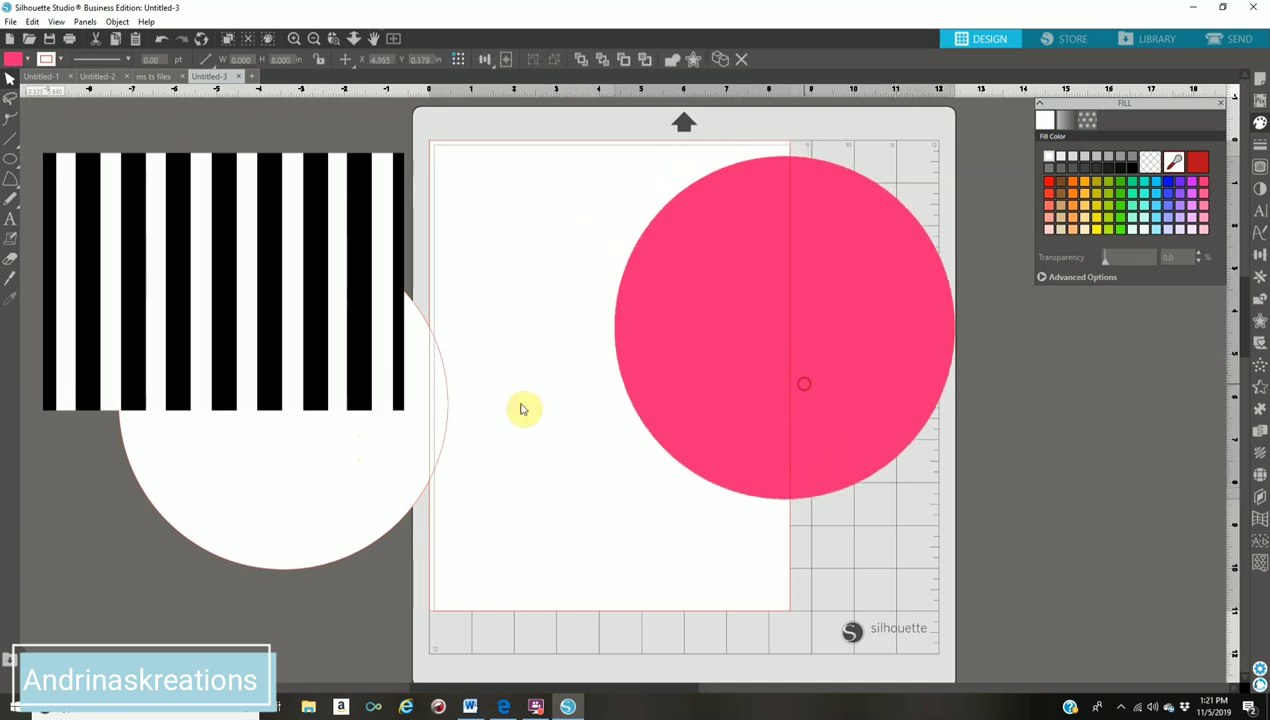
{"action": "left_click_drag", "start_coordinate": [366, 510], "coordinate": [425, 467]}
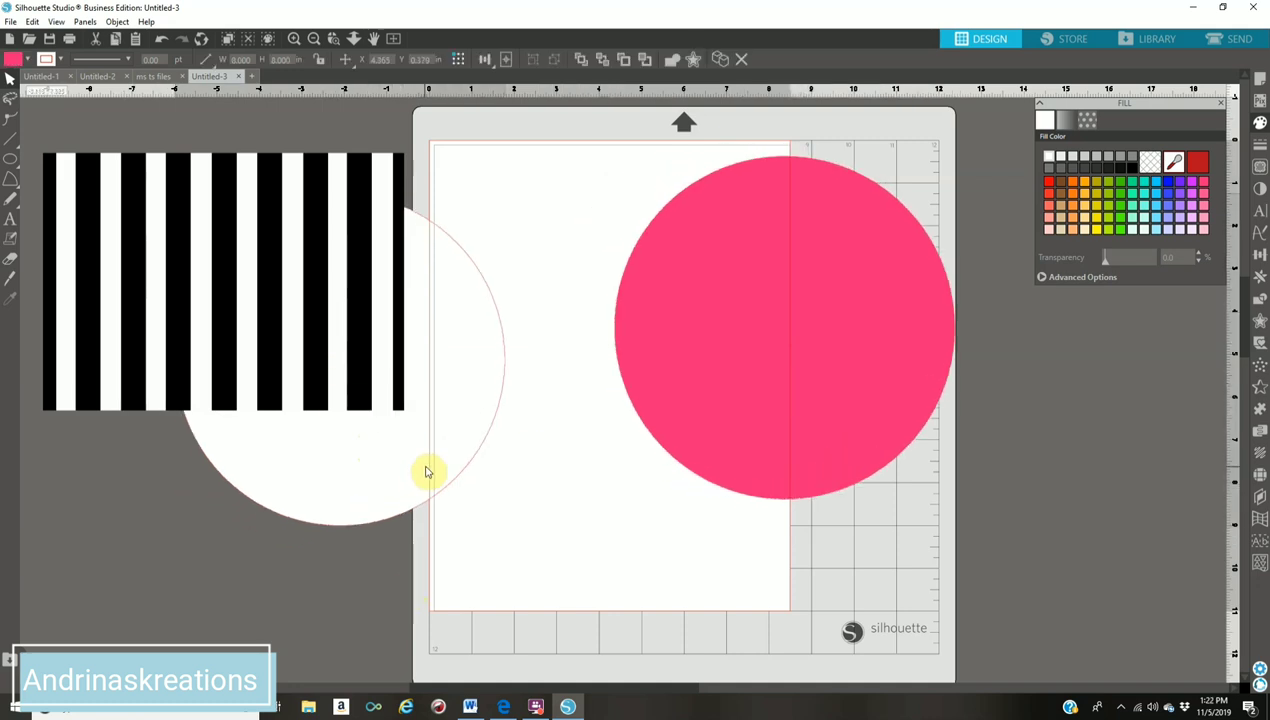
{"action": "left_click_drag", "start_coordinate": [278, 310], "coordinate": [377, 326]}
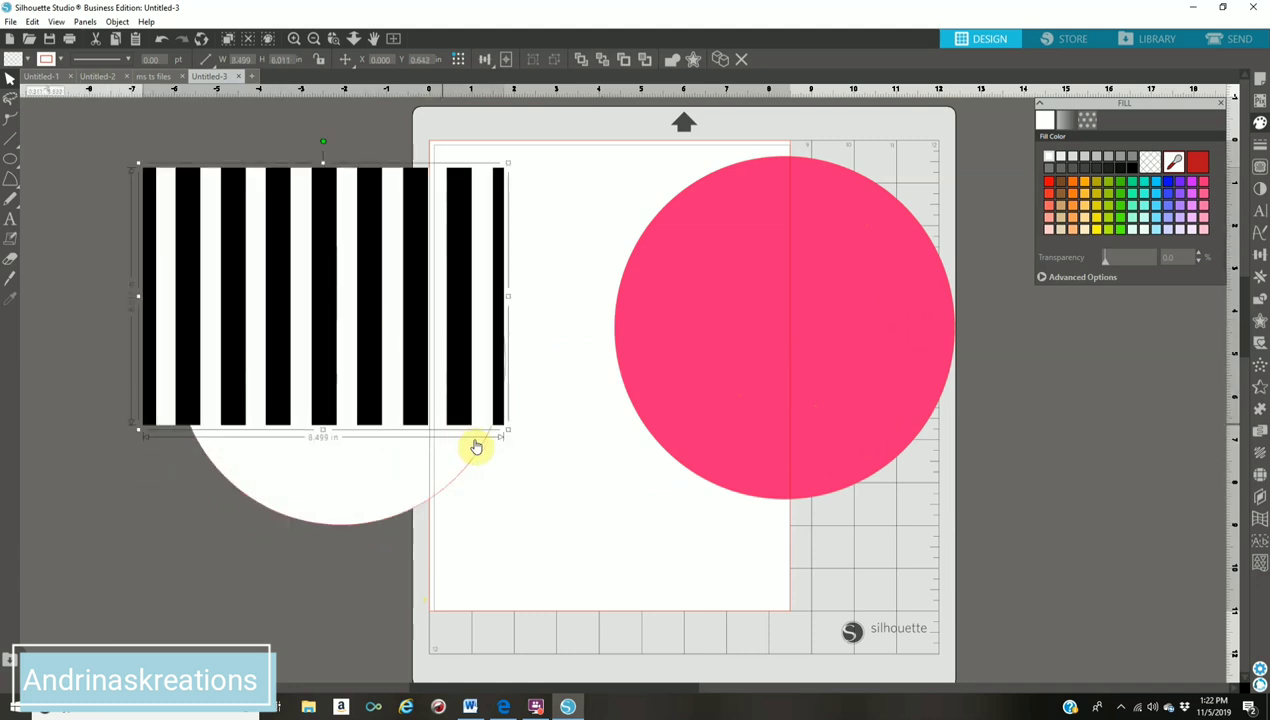
Step: Duplicate the white circle and place one copy over the pink circle
{"action": "left_click", "coordinate": [382, 484]}
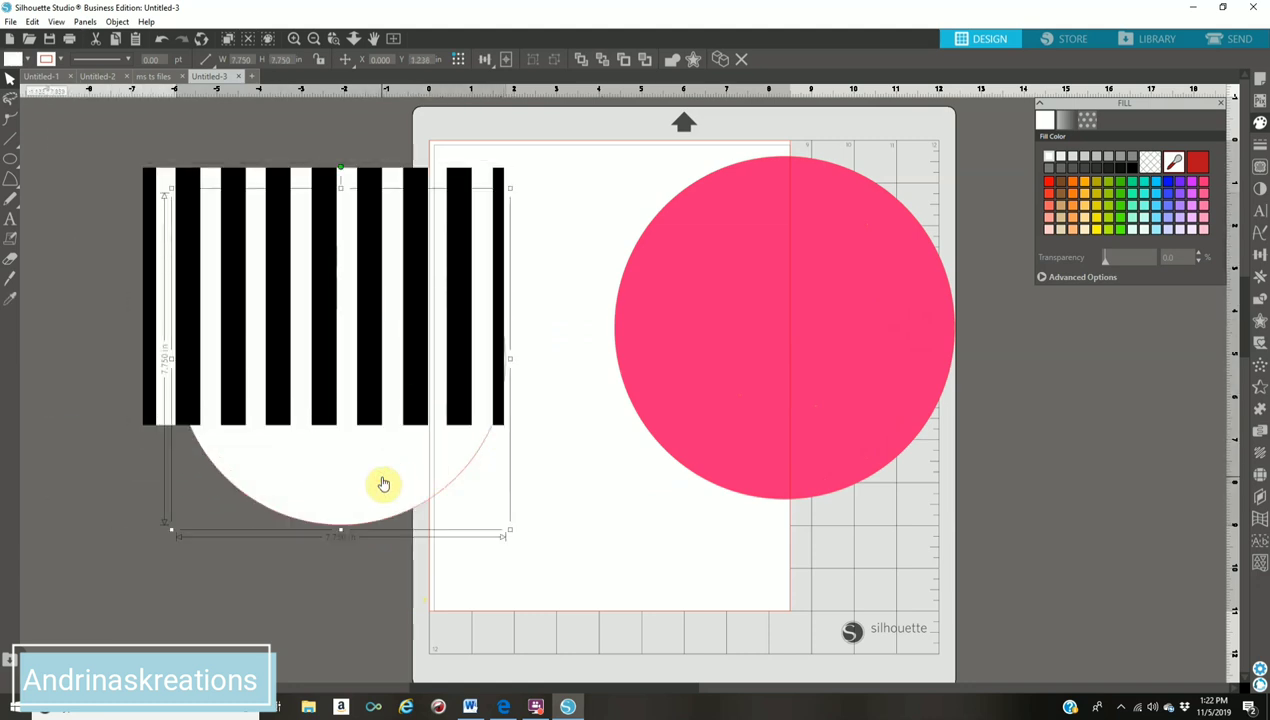
{"action": "right_click", "coordinate": [381, 483]}
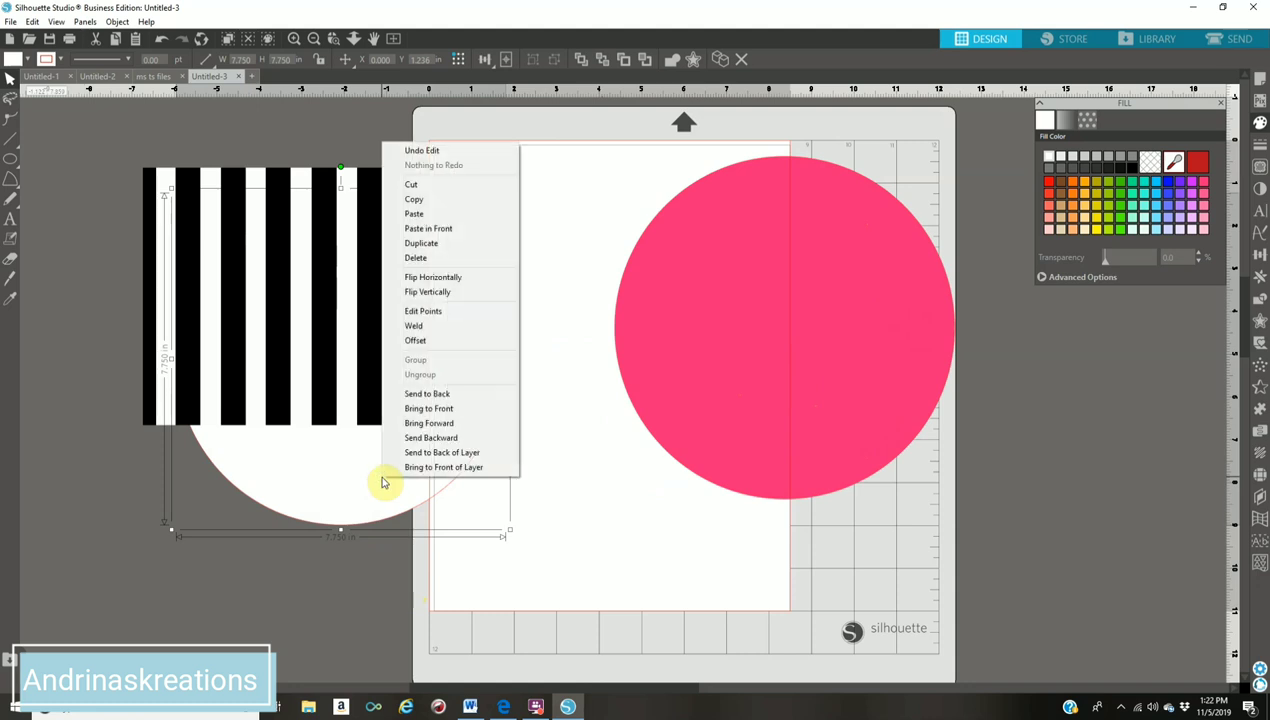
{"action": "left_click", "coordinate": [443, 242]}
{"action": "left_click_drag", "start_coordinate": [391, 479], "coordinate": [830, 487]}
Step: Enlarge the striped image to about 11.4 by 8.06 in so that it covers the white circle beneath it
{"action": "left_click", "coordinate": [281, 345]}
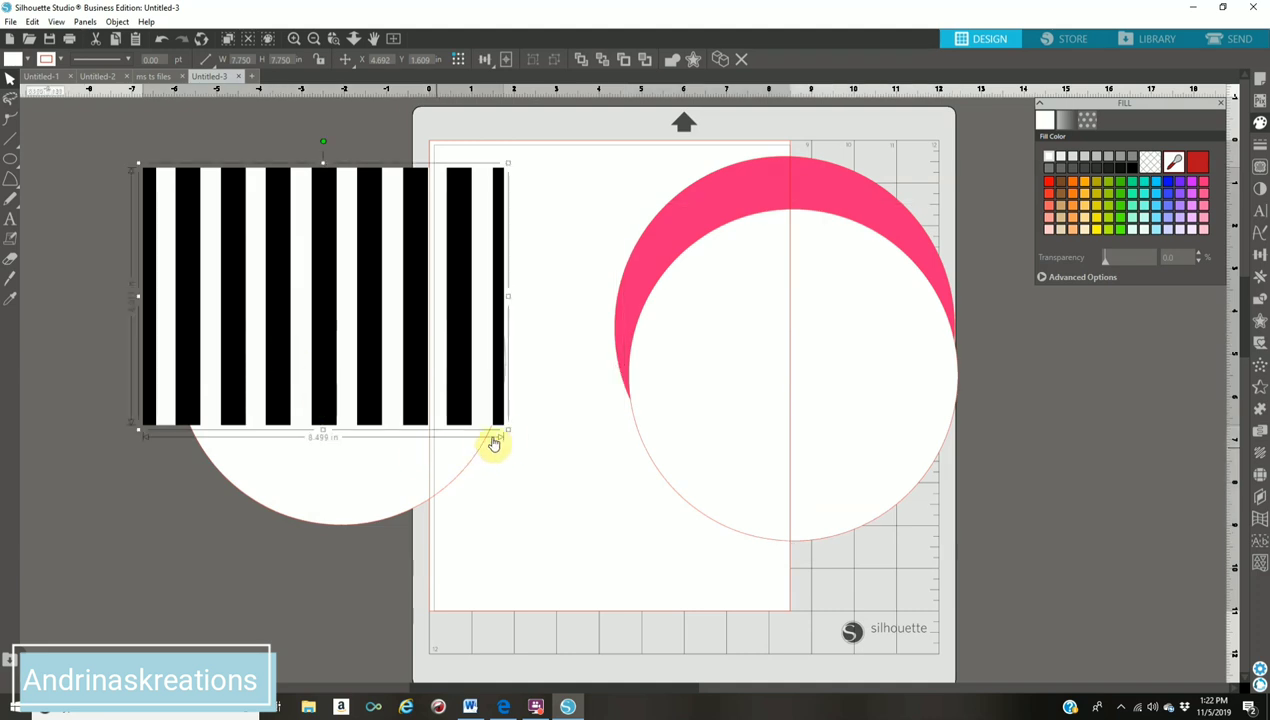
{"action": "left_click_drag", "start_coordinate": [507, 430], "coordinate": [510, 519]}
{"action": "mouse_move", "coordinate": [448, 363]}
{"action": "left_mouse_down"}
{"action": "mouse_move", "coordinate": [445, 390]}
{"action": "mouse_move", "coordinate": [449, 375]}
{"action": "left_mouse_up"}
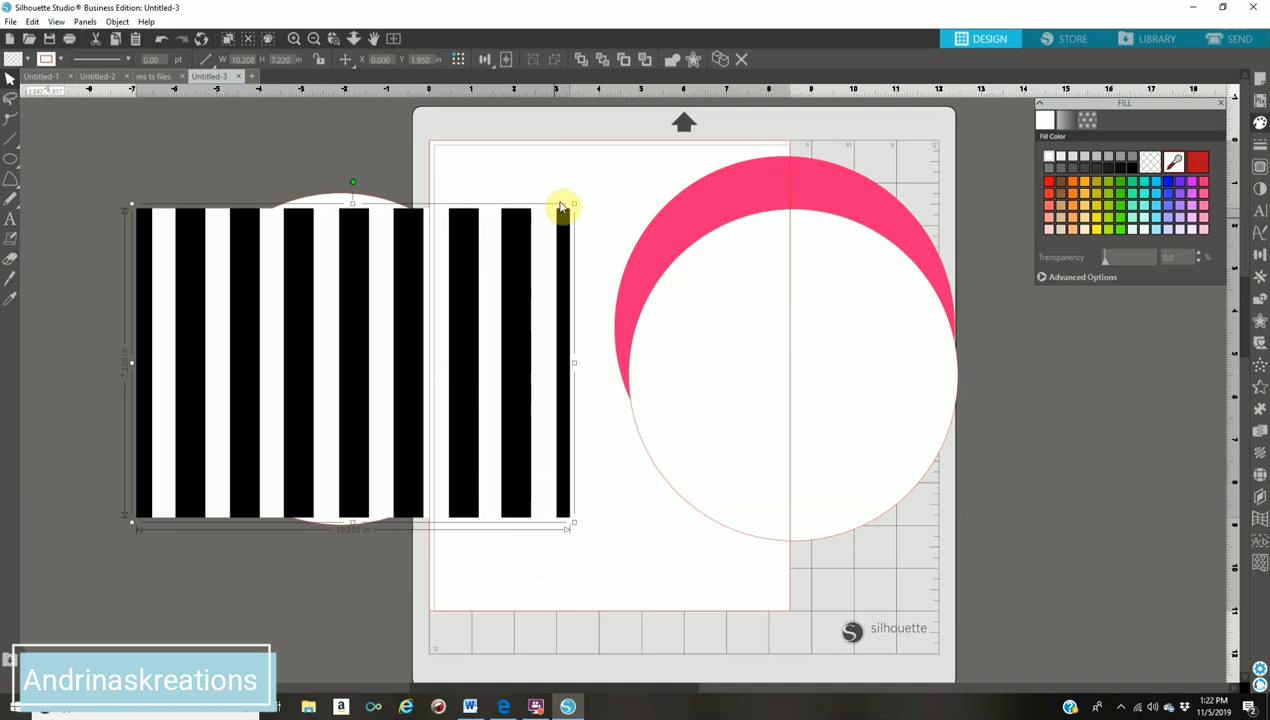
{"action": "left_click_drag", "start_coordinate": [574, 202], "coordinate": [600, 183]}
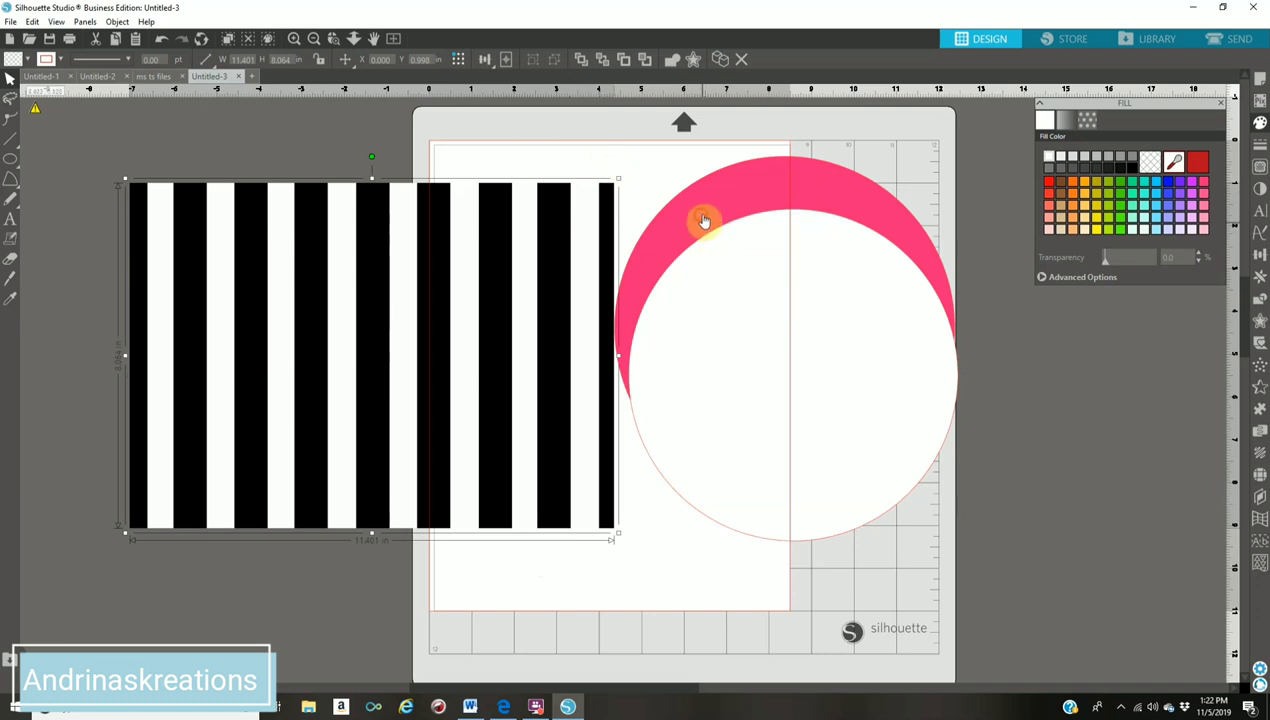
Step: Move the pink circle and the white circle on it farther past the page's right edge, clear of the striped image
{"action": "left_click_drag", "start_coordinate": [703, 218], "coordinate": [800, 220]}
{"action": "left_click_drag", "start_coordinate": [837, 356], "coordinate": [956, 324]}
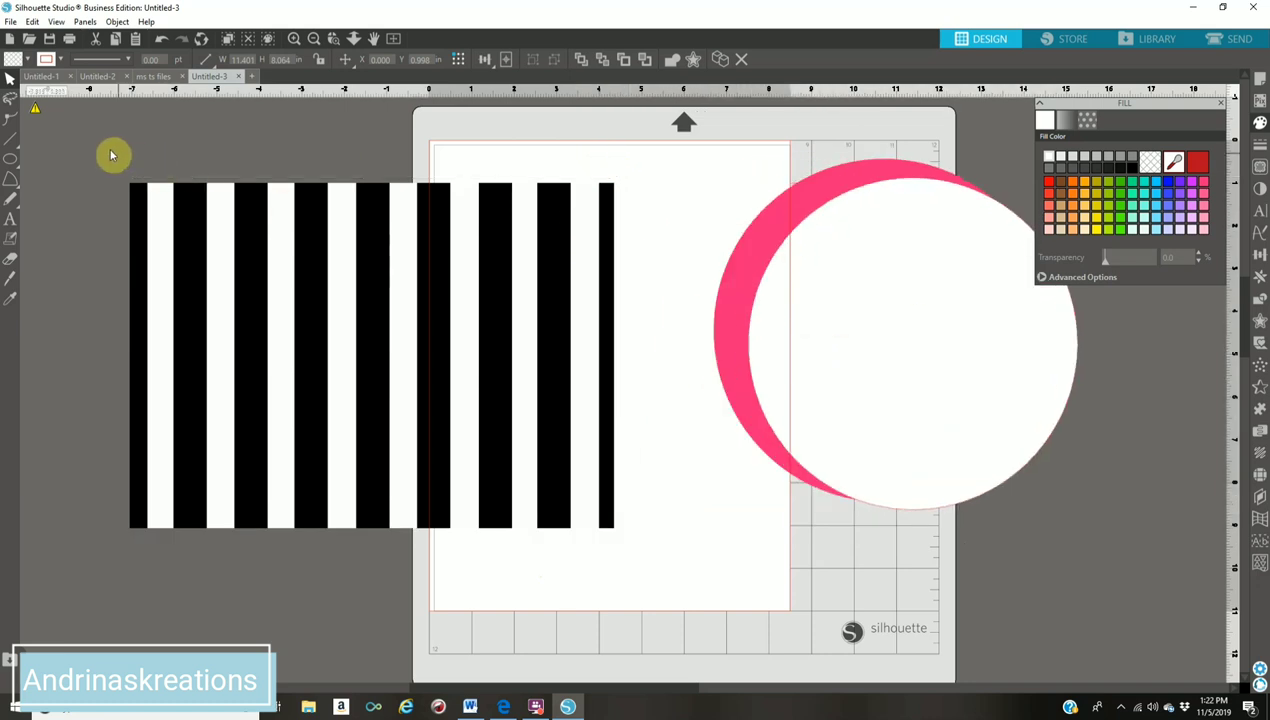
Step: Crop the striped image to the white circle beneath it and move the cropped circle onto the upper part of the page
{"action": "left_click", "coordinate": [378, 303]}
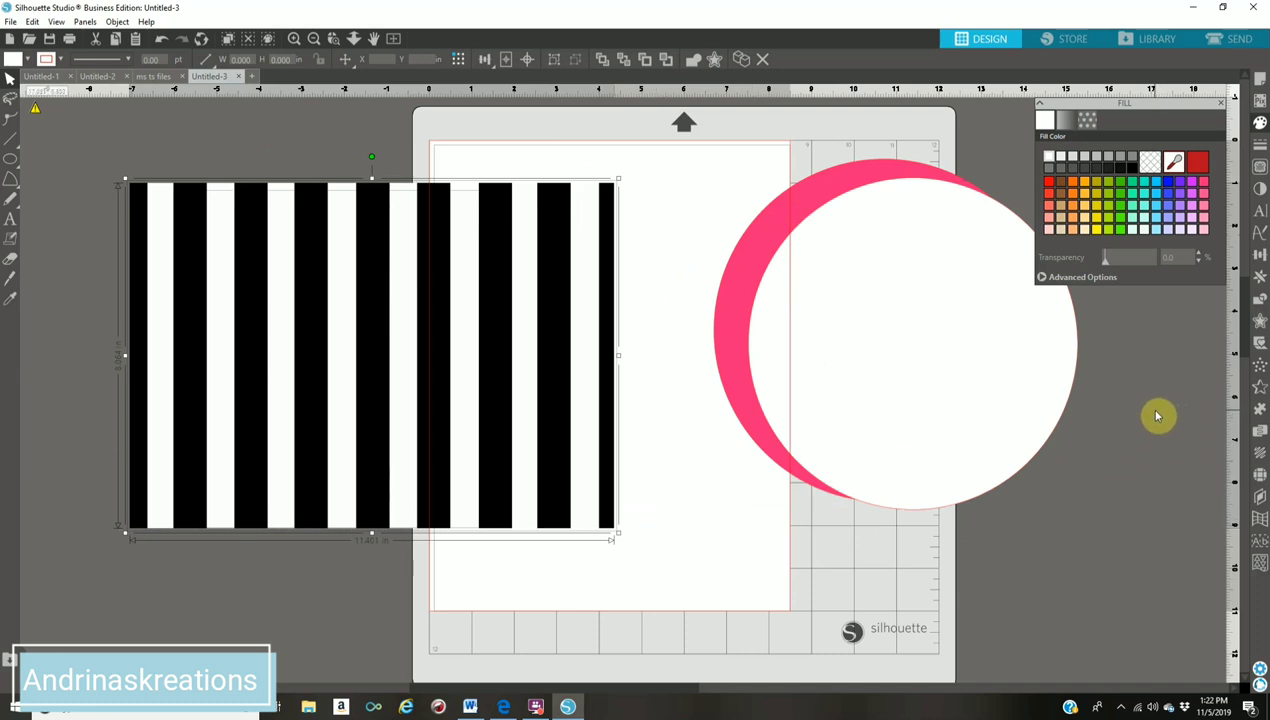
{"action": "left_click", "coordinate": [1259, 300]}
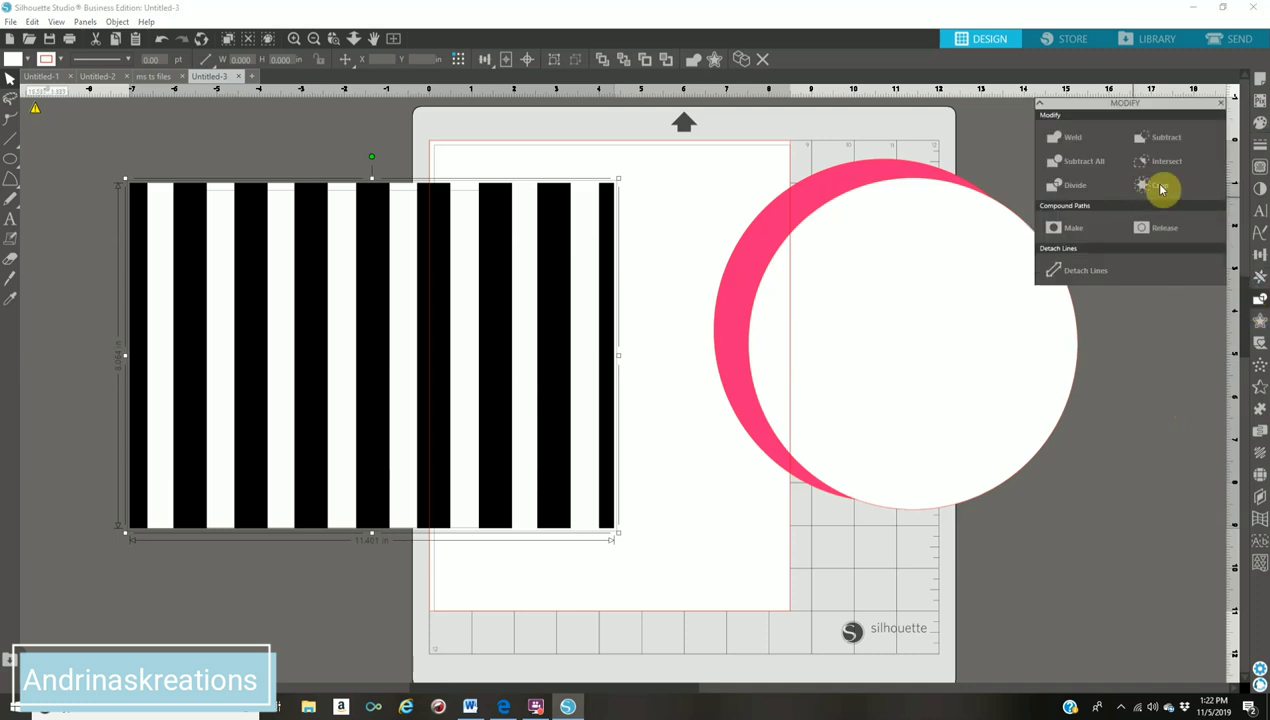
{"action": "left_click", "coordinate": [1161, 187]}
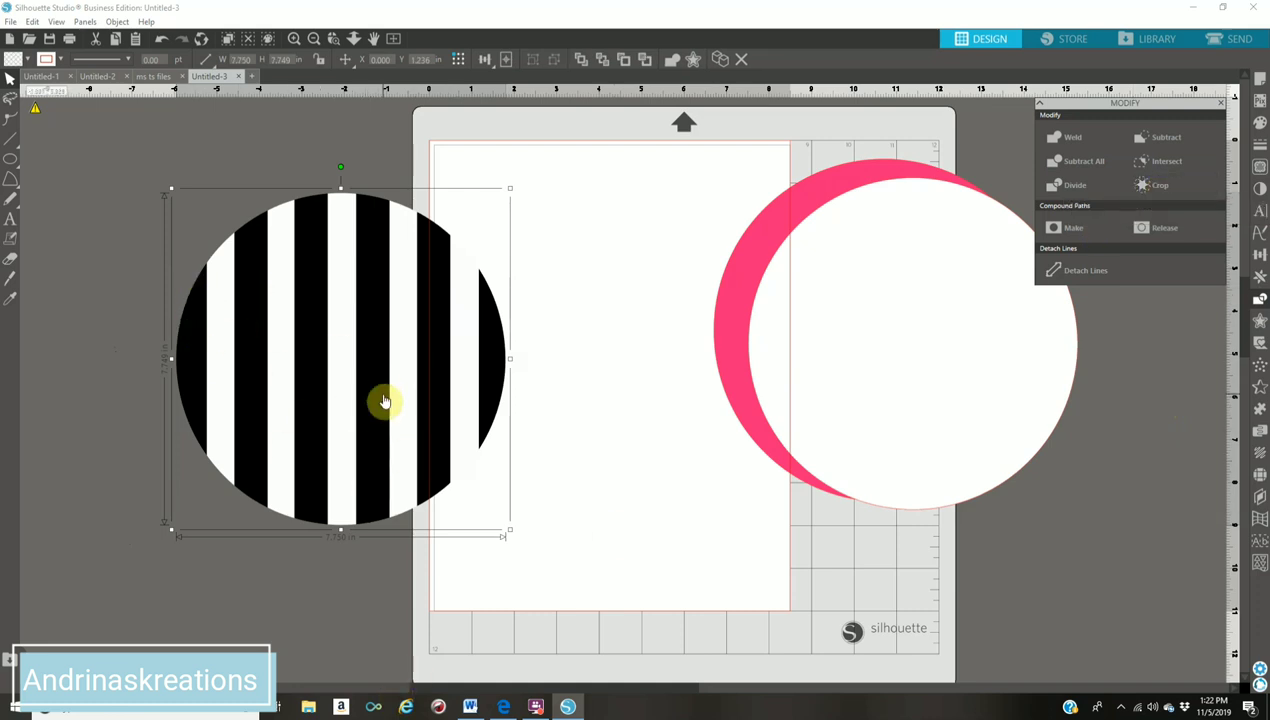
{"action": "left_click_drag", "start_coordinate": [475, 348], "coordinate": [675, 263]}
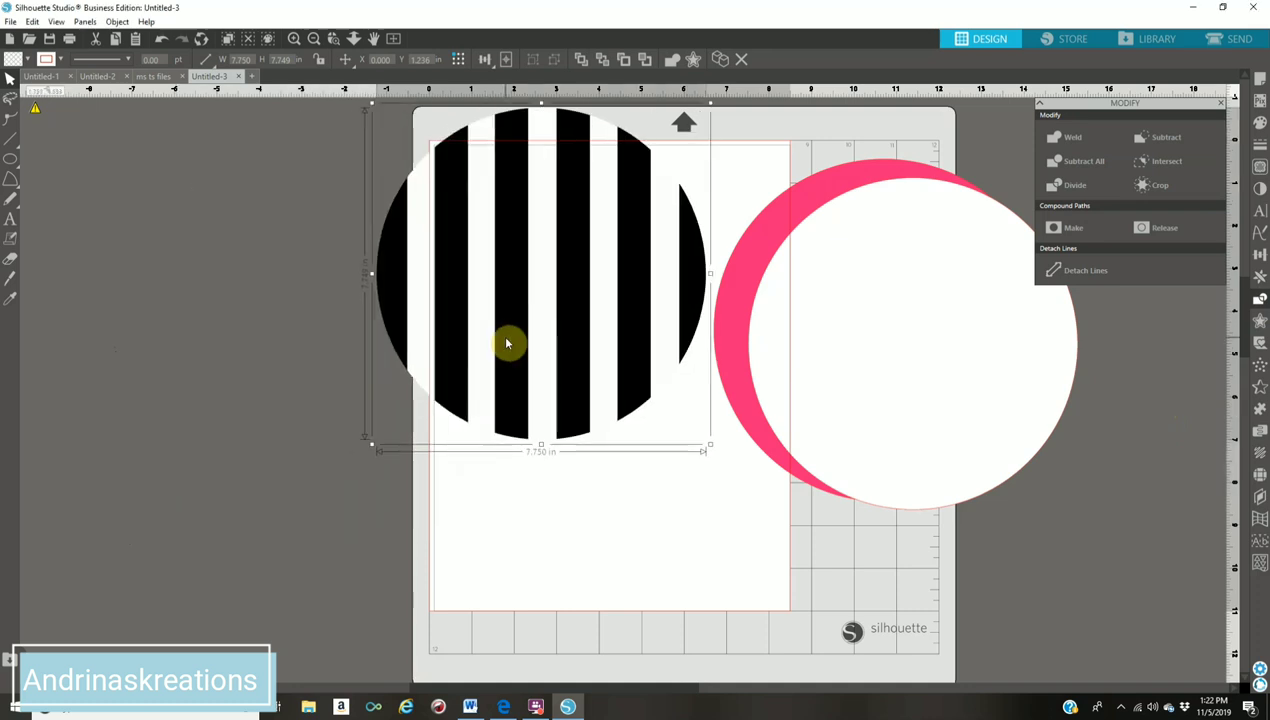
{"action": "left_click", "coordinate": [1191, 575]}
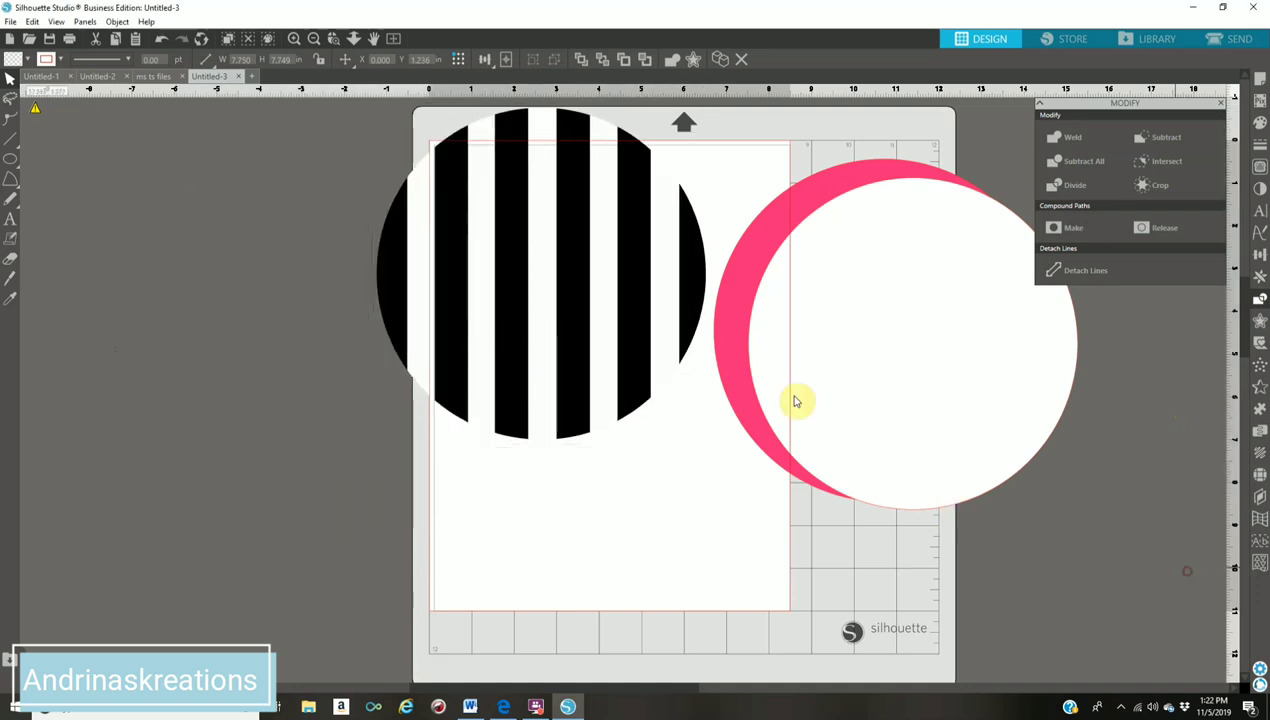
Step: Merge the black-and-white vertical striped image from the backgrounds folder into the design again
{"action": "left_click", "coordinate": [12, 20]}
{"action": "left_click", "coordinate": [26, 98]}
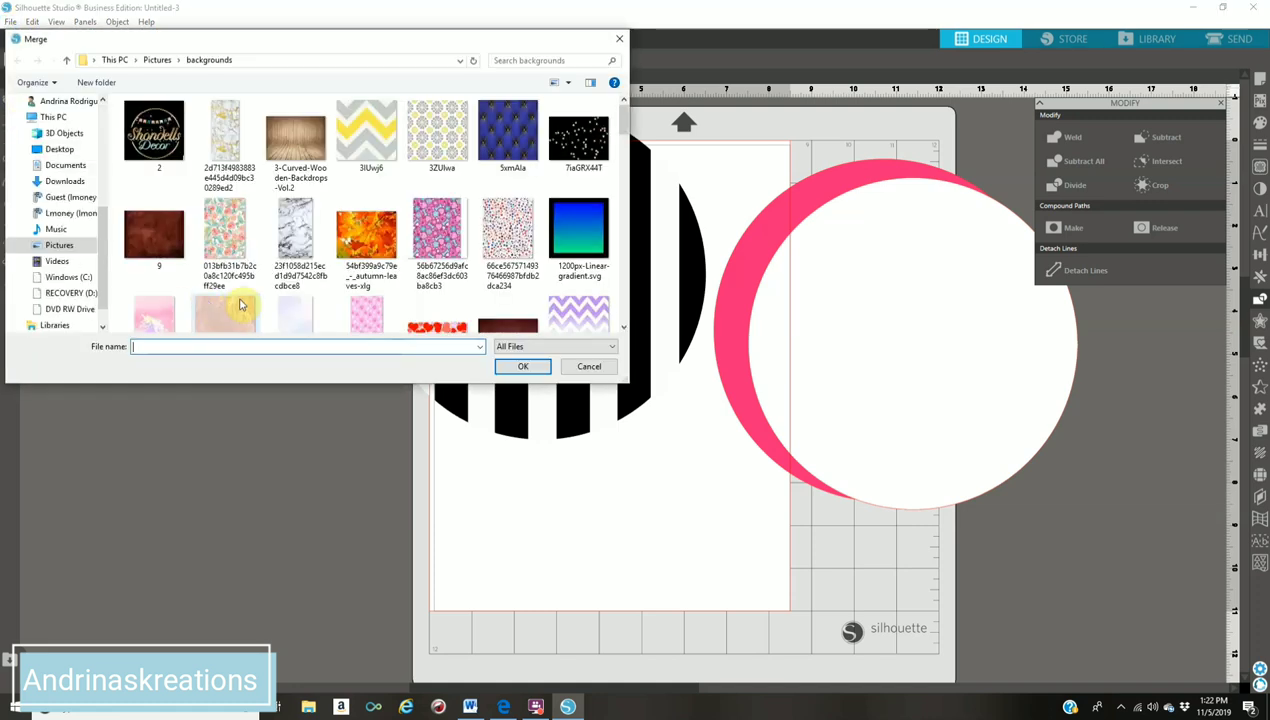
{"action": "scroll", "coordinate": [247, 290], "scroll_direction": "down", "scroll_amount": 5}
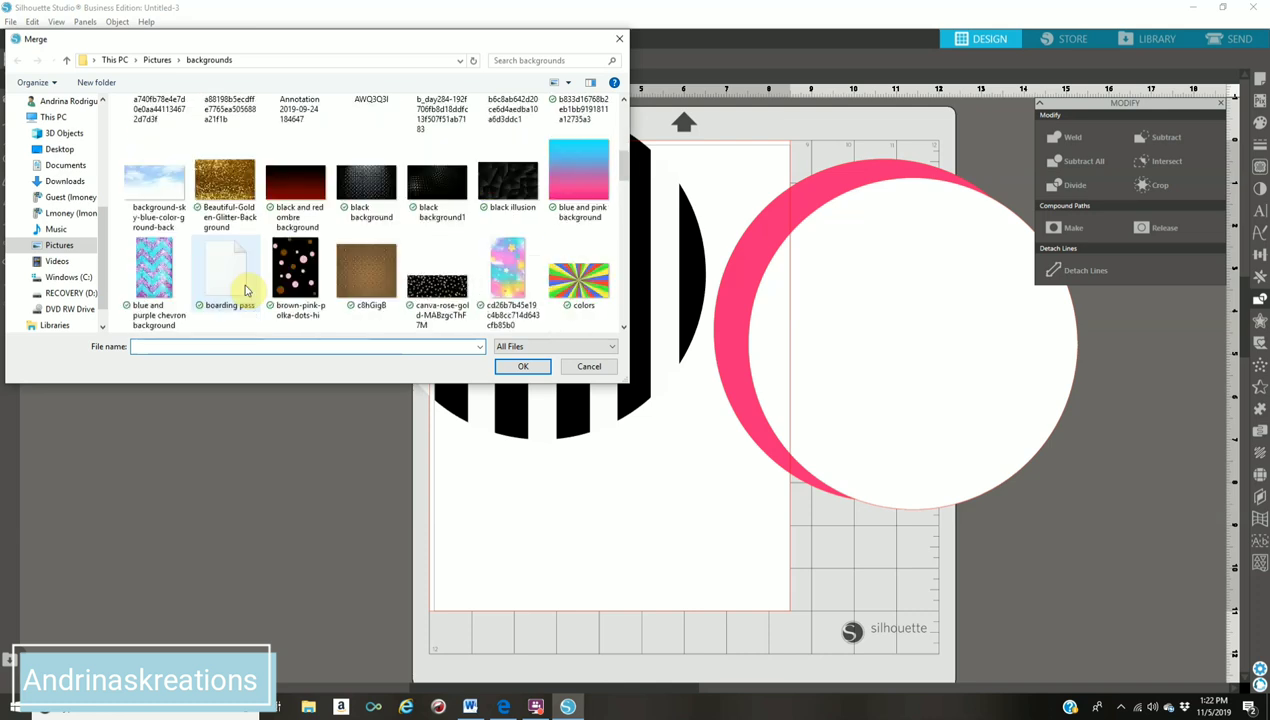
{"action": "scroll", "coordinate": [248, 290], "scroll_direction": "down", "scroll_amount": 8}
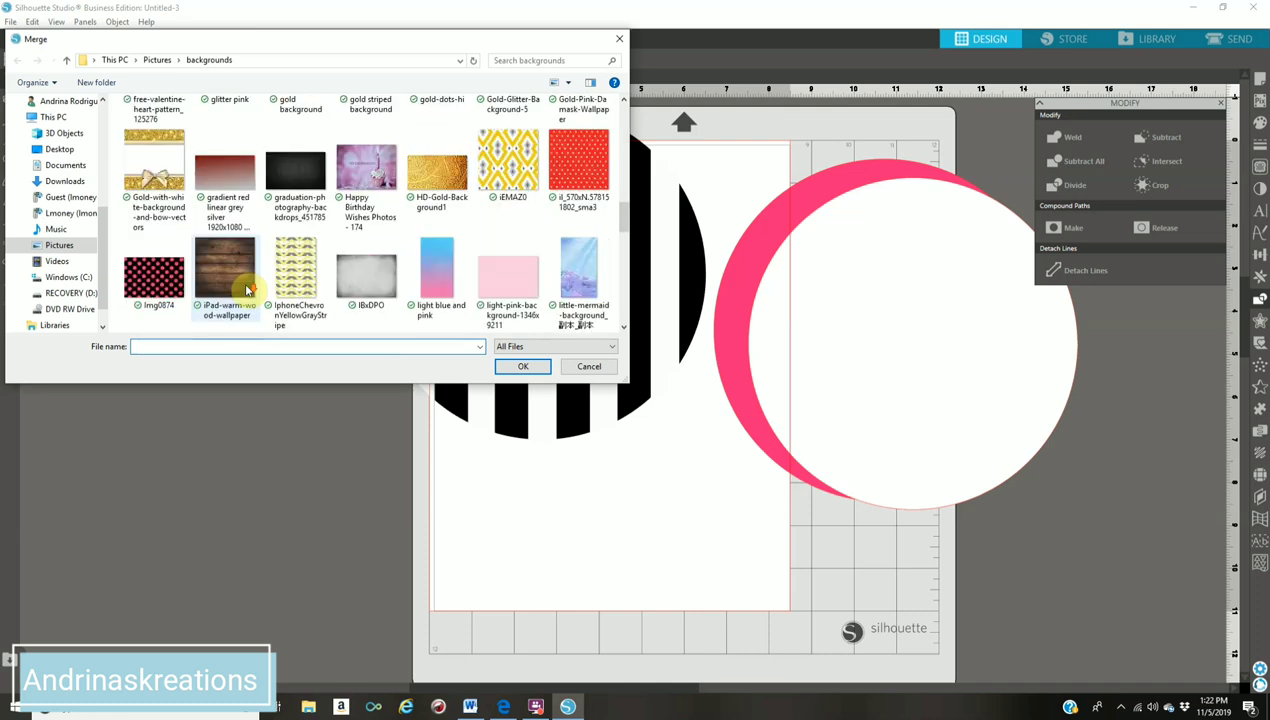
{"action": "scroll", "coordinate": [250, 288], "scroll_direction": "down", "scroll_amount": 1}
{"action": "scroll", "coordinate": [247, 290], "scroll_direction": "down", "scroll_amount": 3}
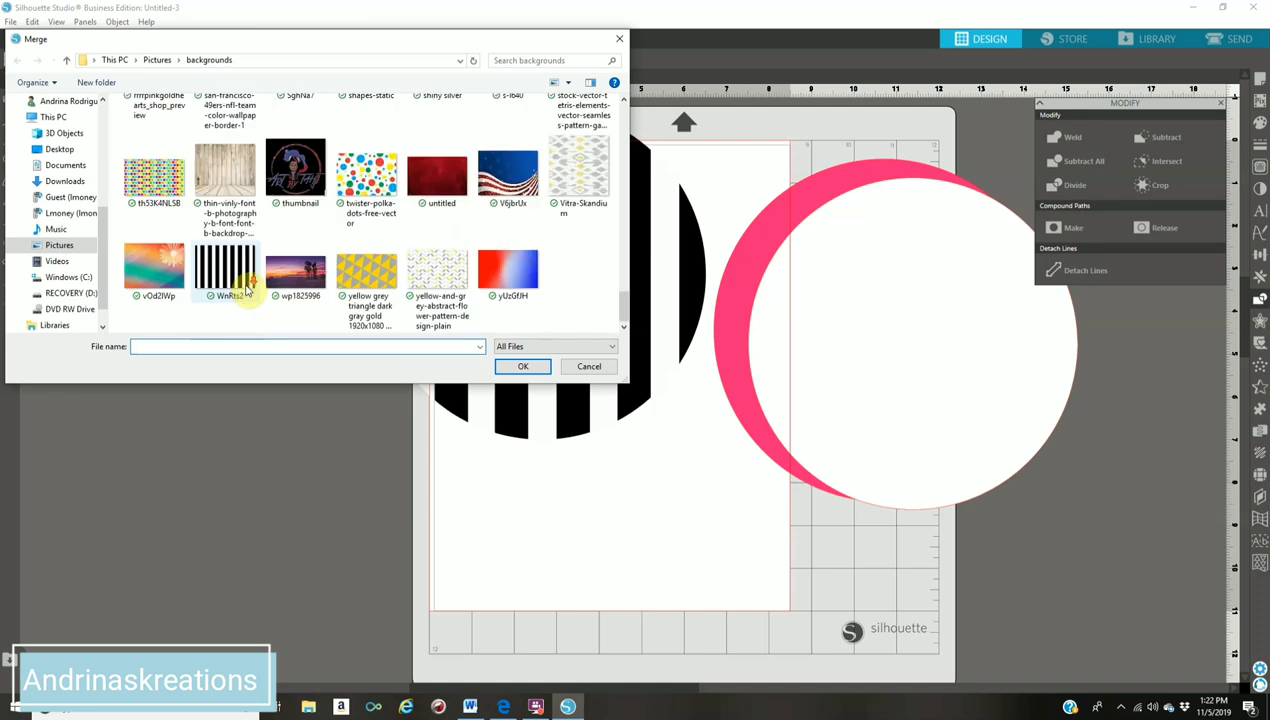
{"action": "left_click", "coordinate": [225, 268]}
{"action": "left_click", "coordinate": [544, 366]}
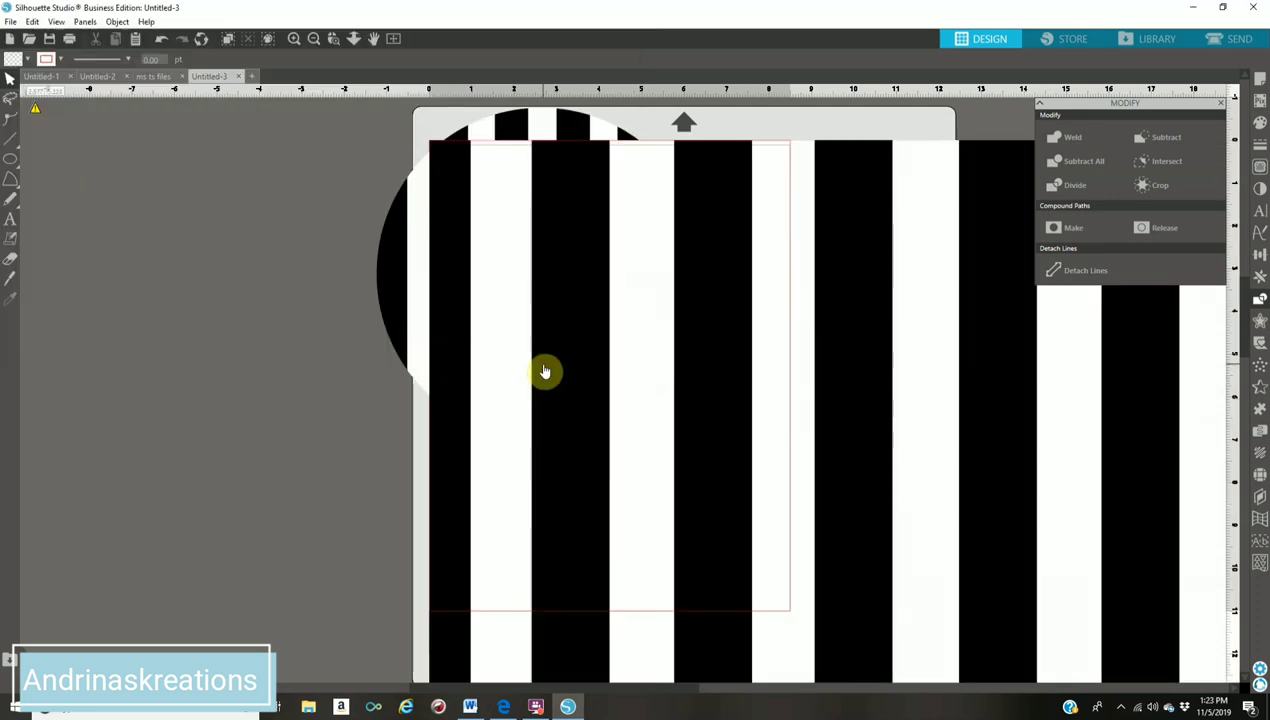
Step: Shrink the merged striped image and place it off the page beside its left edge, nudging the cropped striped circle slightly right
{"action": "left_click", "coordinate": [760, 351]}
{"action": "left_click_drag", "start_coordinate": [424, 143], "coordinate": [879, 527]}
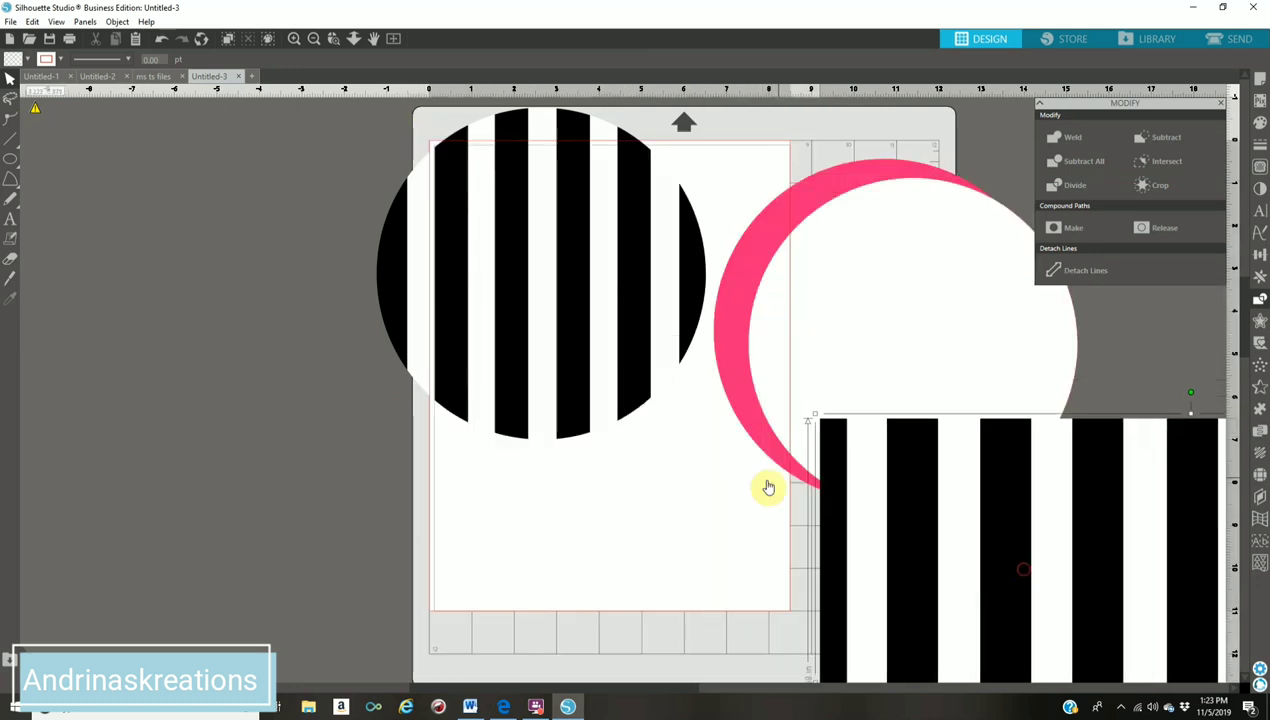
{"action": "key", "text": "ctrl+z"}
{"action": "key", "text": "ctrl+z"}
{"action": "left_click_drag", "start_coordinate": [620, 121], "coordinate": [493, 388]}
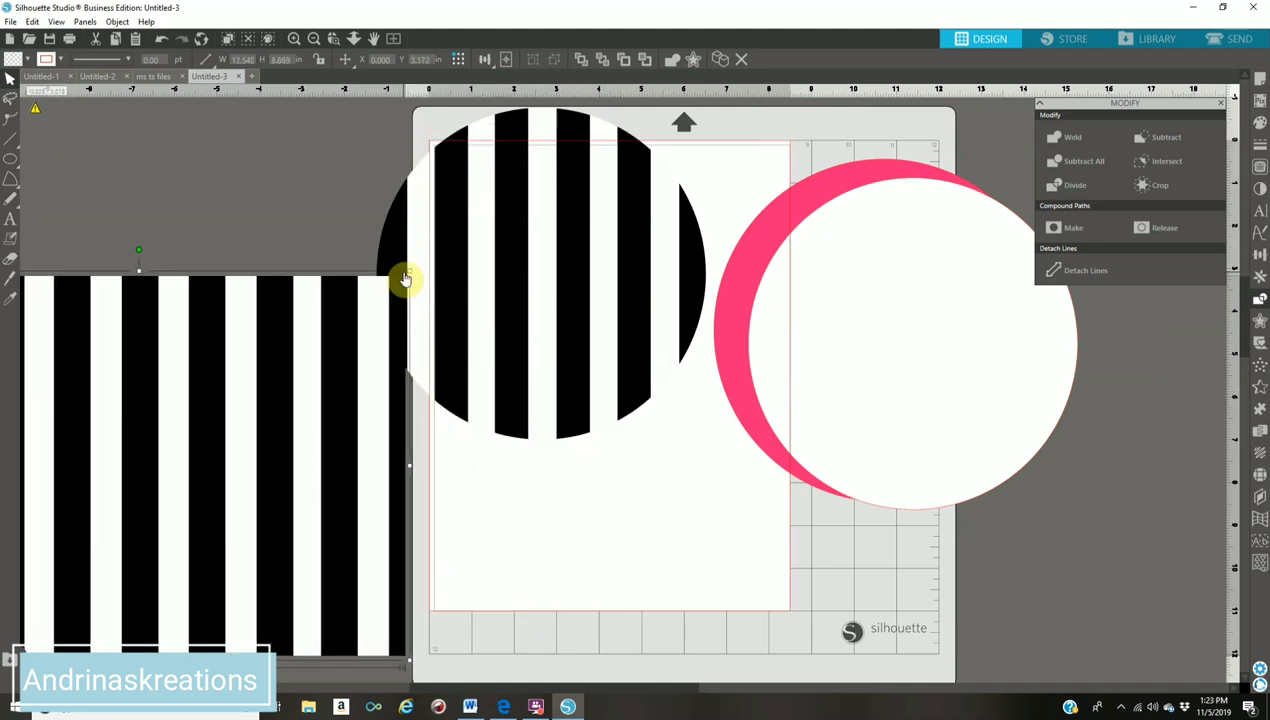
{"action": "left_click_drag", "start_coordinate": [409, 270], "coordinate": [280, 250]}
{"action": "left_click_drag", "start_coordinate": [545, 285], "coordinate": [578, 283]}
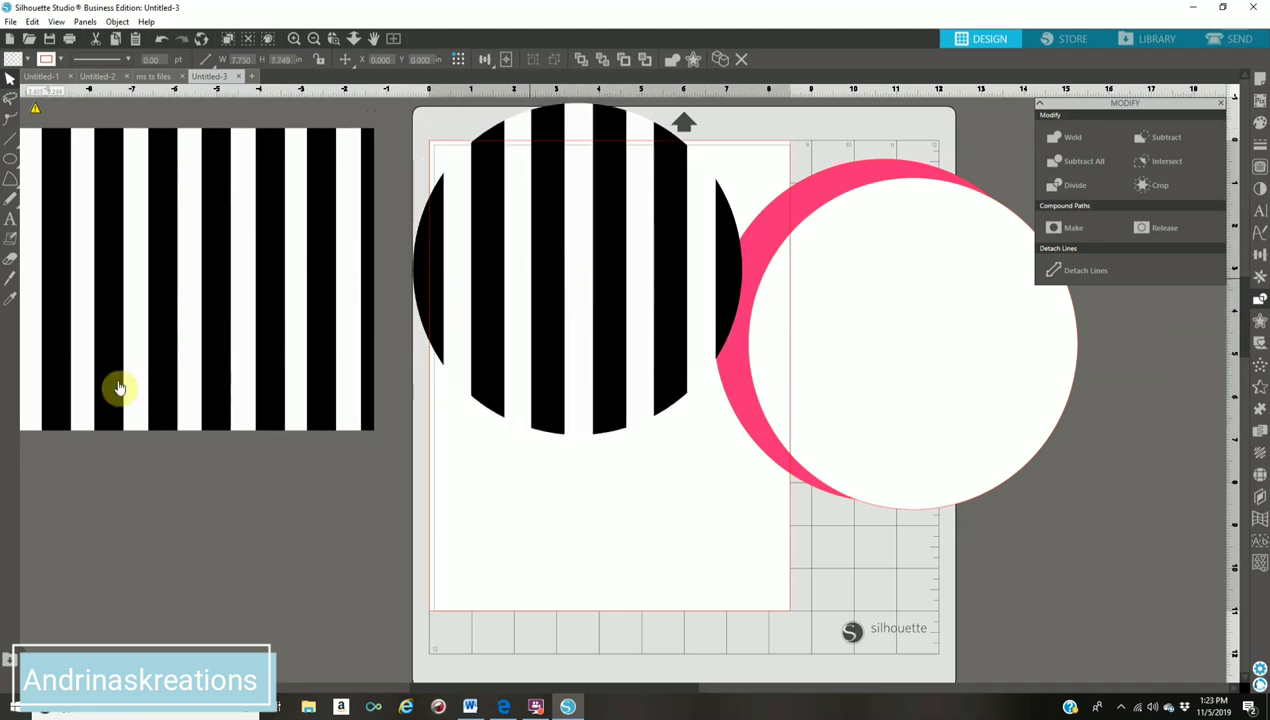
Step: Move the remaining white circle to the lower part of the page and fill it with the striped image's pattern using the Eyedropper
{"action": "left_click", "coordinate": [5, 313]}
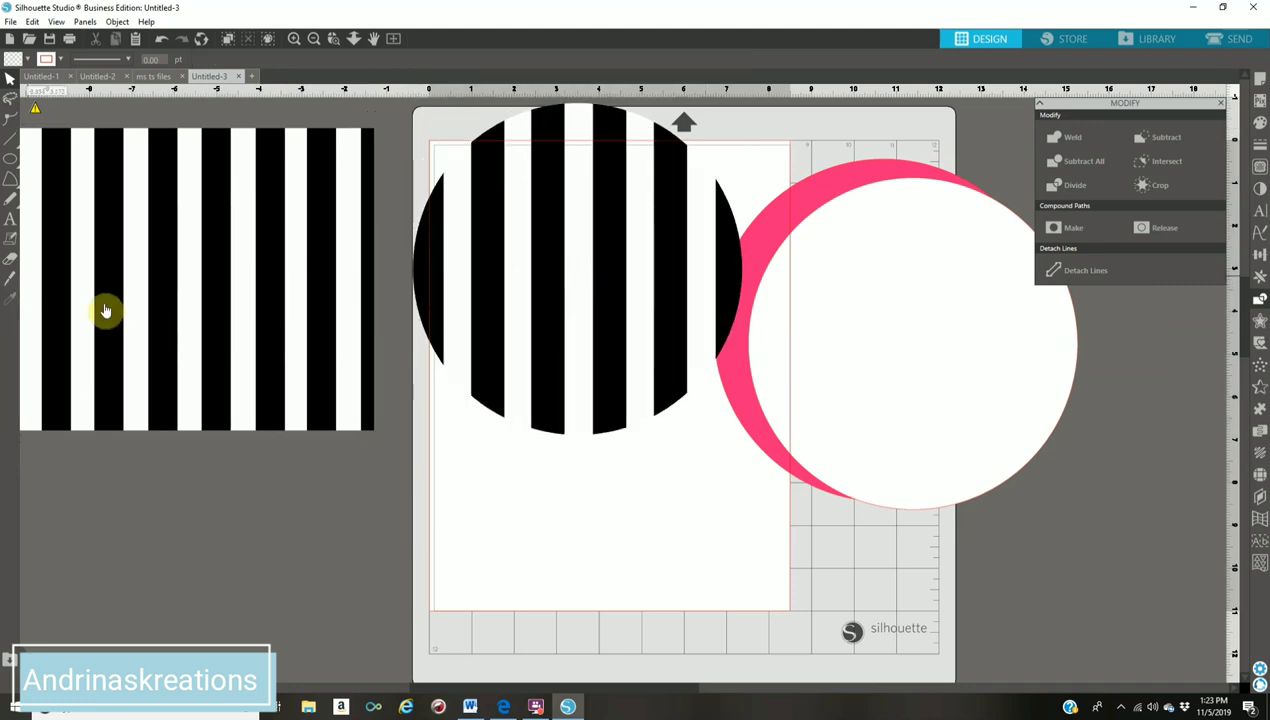
{"action": "left_click_drag", "start_coordinate": [932, 425], "coordinate": [595, 482]}
{"action": "left_click", "coordinate": [559, 455]}
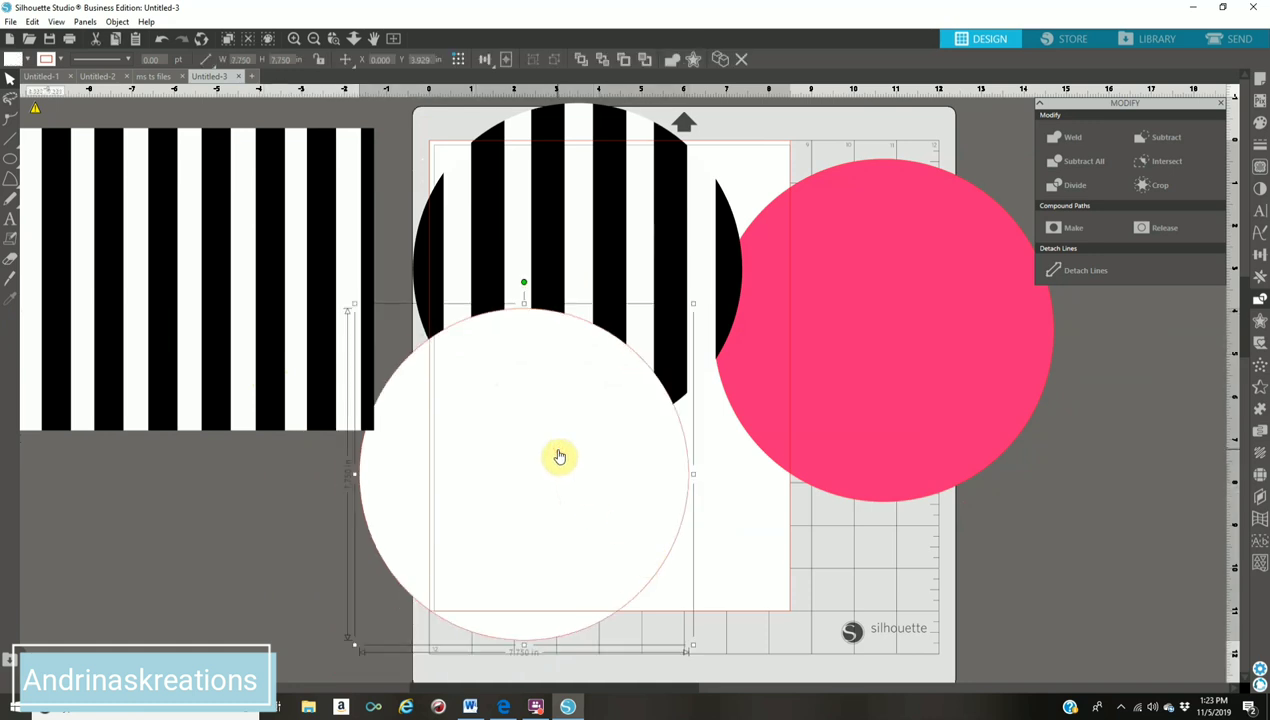
{"action": "left_click", "coordinate": [10, 300]}
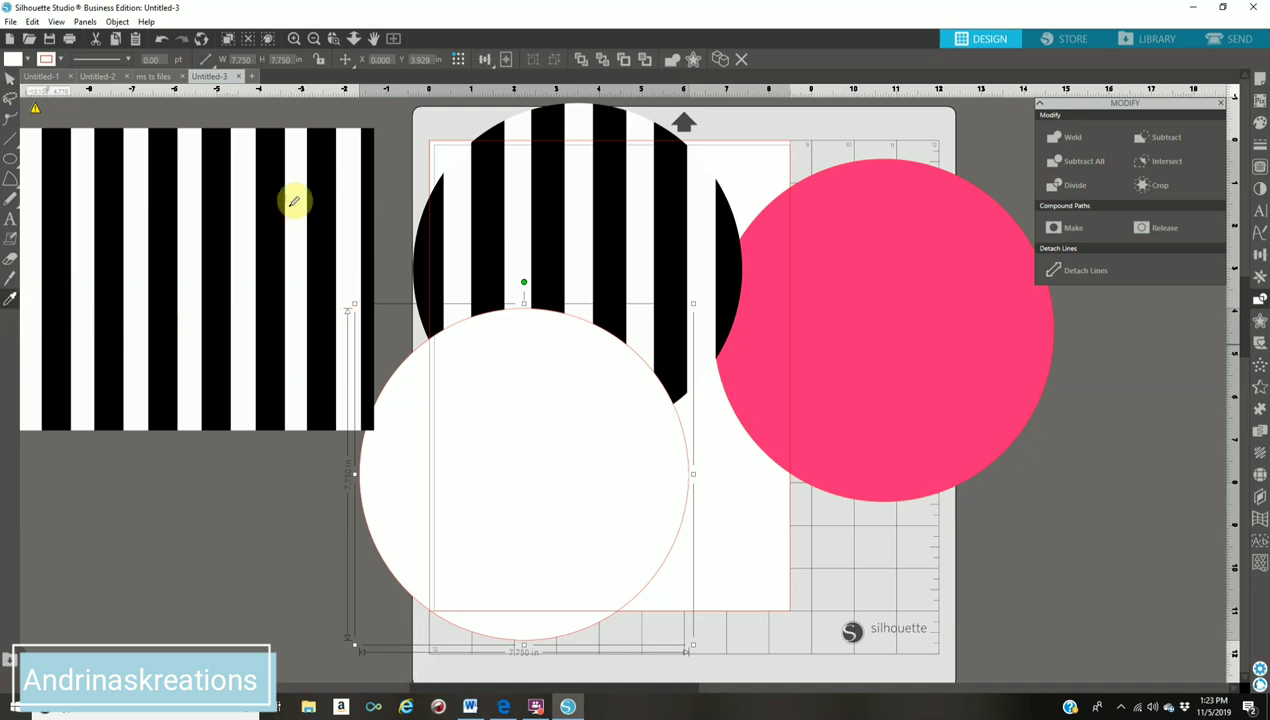
{"action": "left_click", "coordinate": [203, 215]}
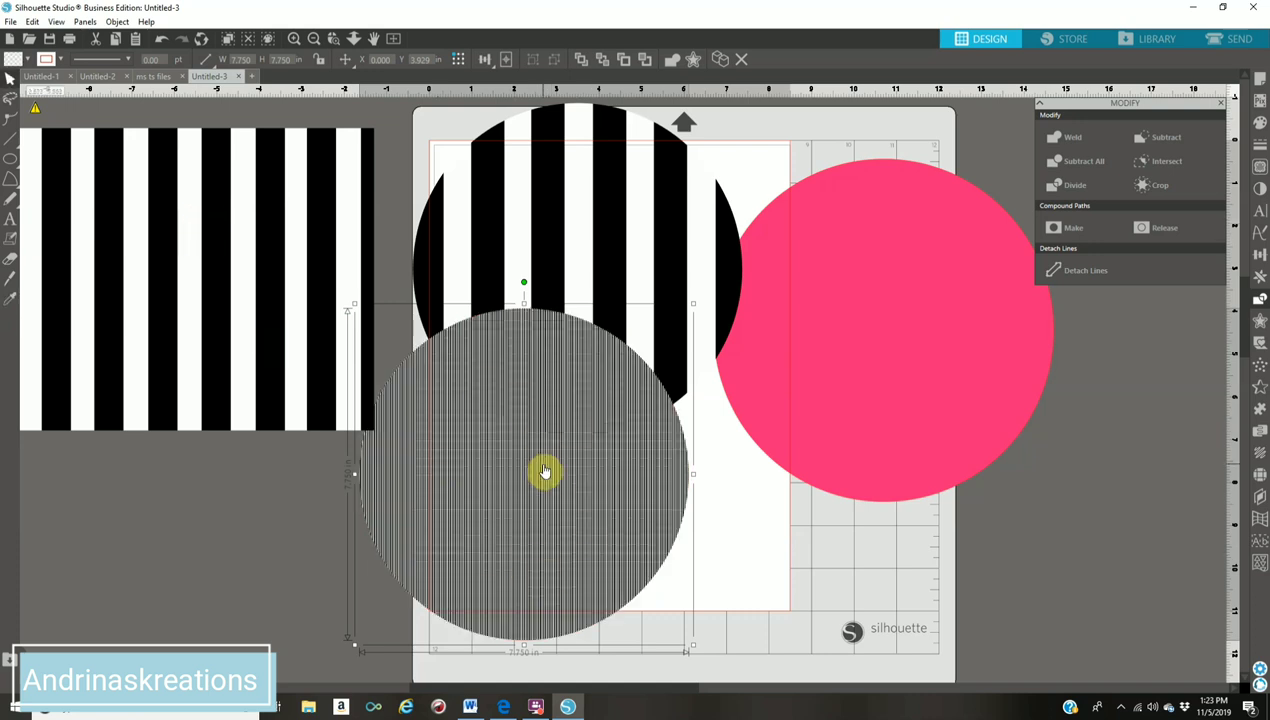
Step: Switch the aspect ratio option of the circle's pattern fill so that wide stripes span the circle
{"action": "left_click", "coordinate": [1260, 124]}
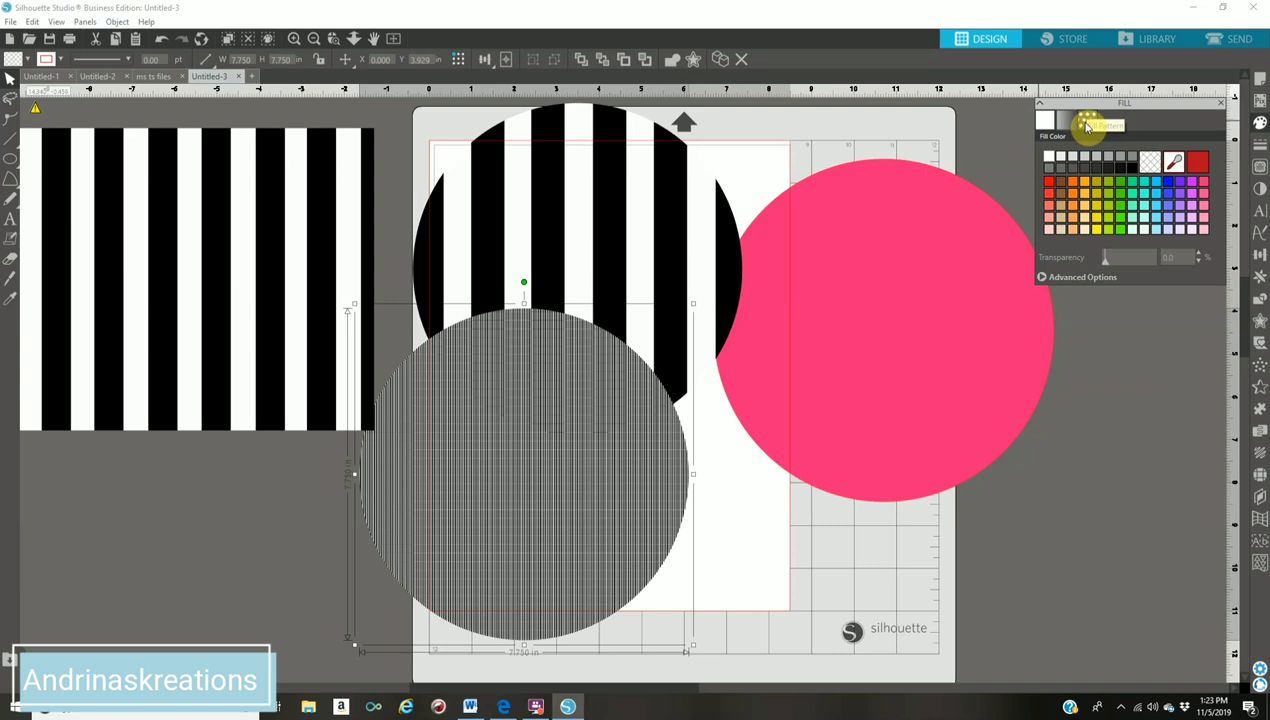
{"action": "left_click", "coordinate": [1087, 125]}
{"action": "left_click", "coordinate": [1072, 303]}
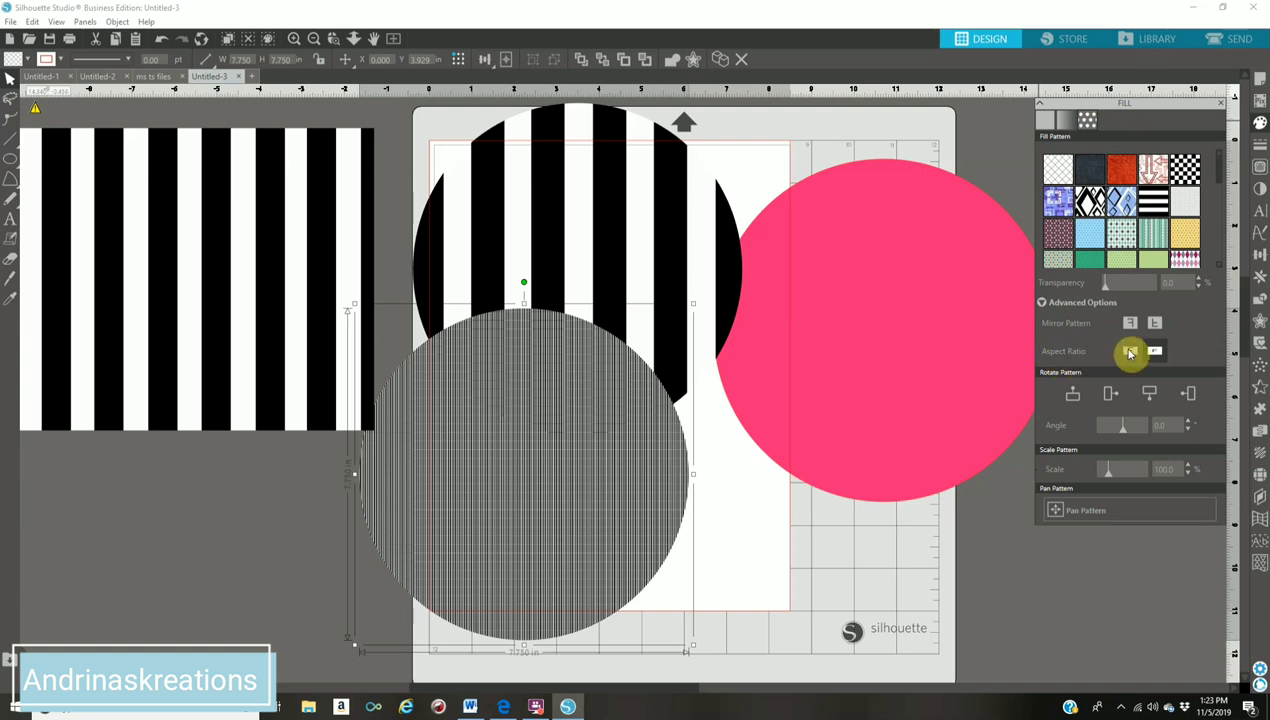
{"action": "left_click", "coordinate": [1129, 351]}
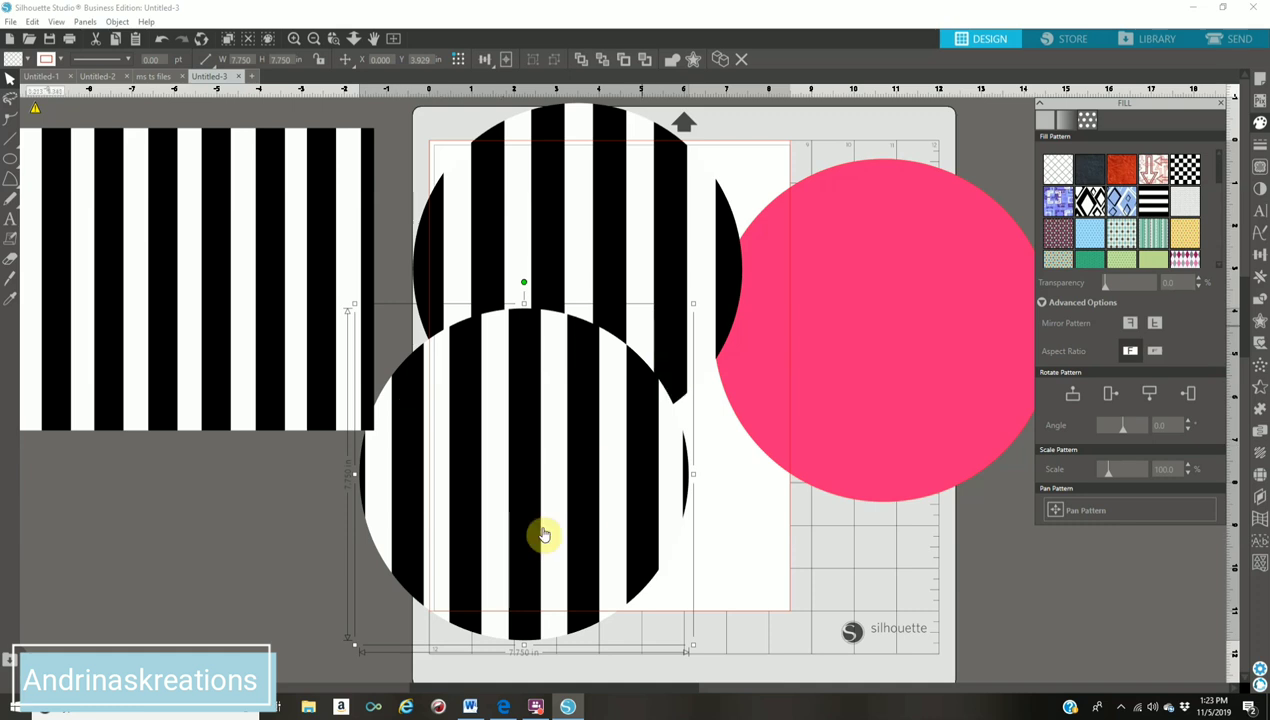
Step: Move the pattern-filled circle onto the uncropped striped image beside the page and delete both
{"action": "left_click_drag", "start_coordinate": [549, 510], "coordinate": [378, 510]}
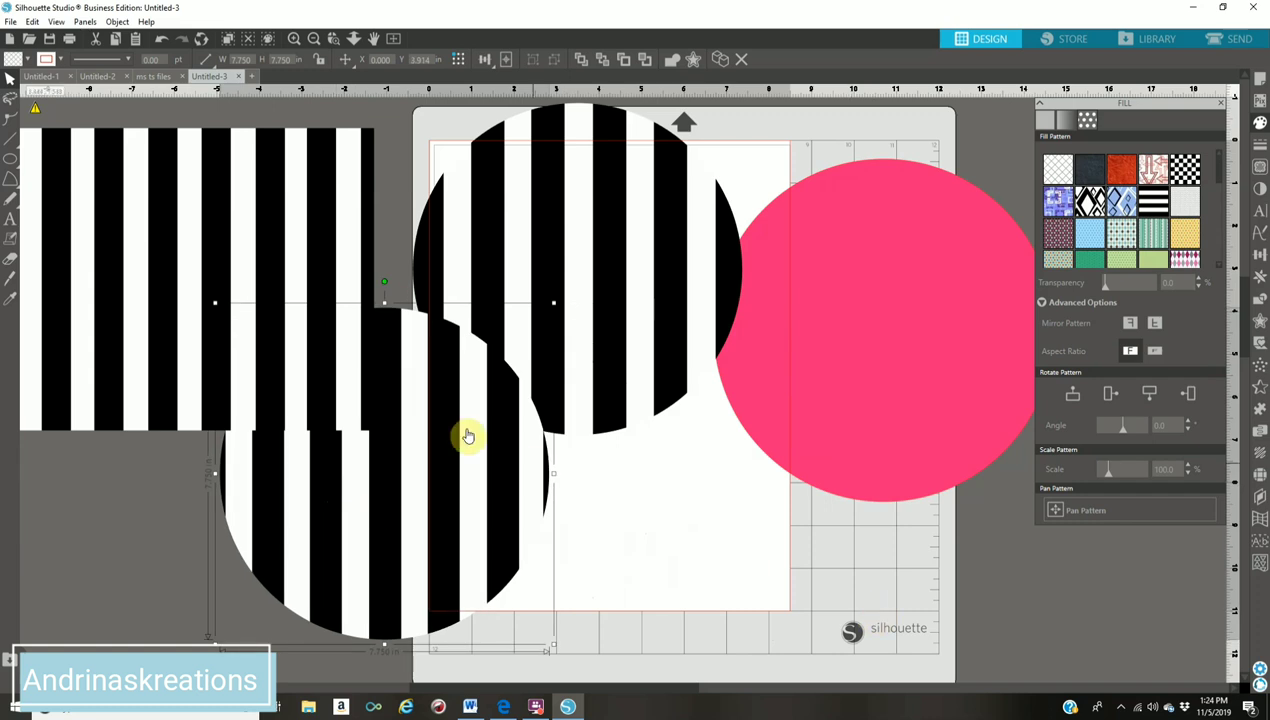
{"action": "left_click_drag", "start_coordinate": [482, 519], "coordinate": [306, 255]}
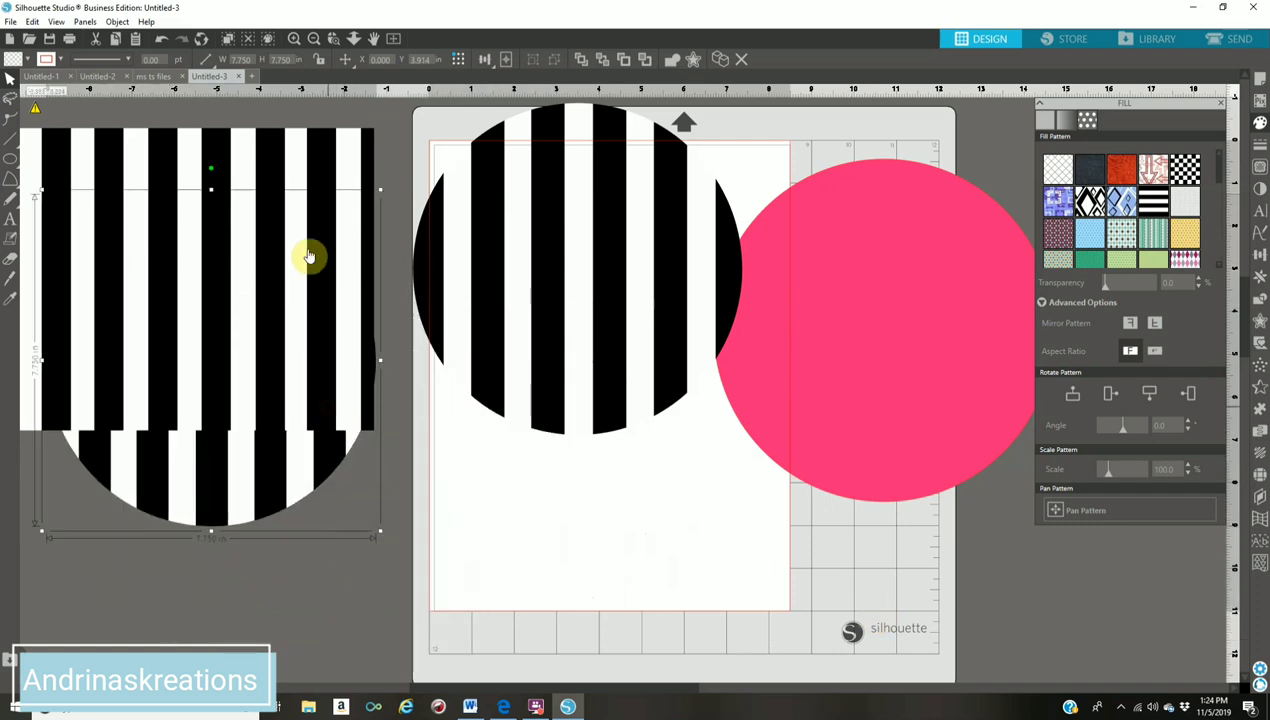
{"action": "left_click_drag", "start_coordinate": [268, 363], "coordinate": [296, 517]}
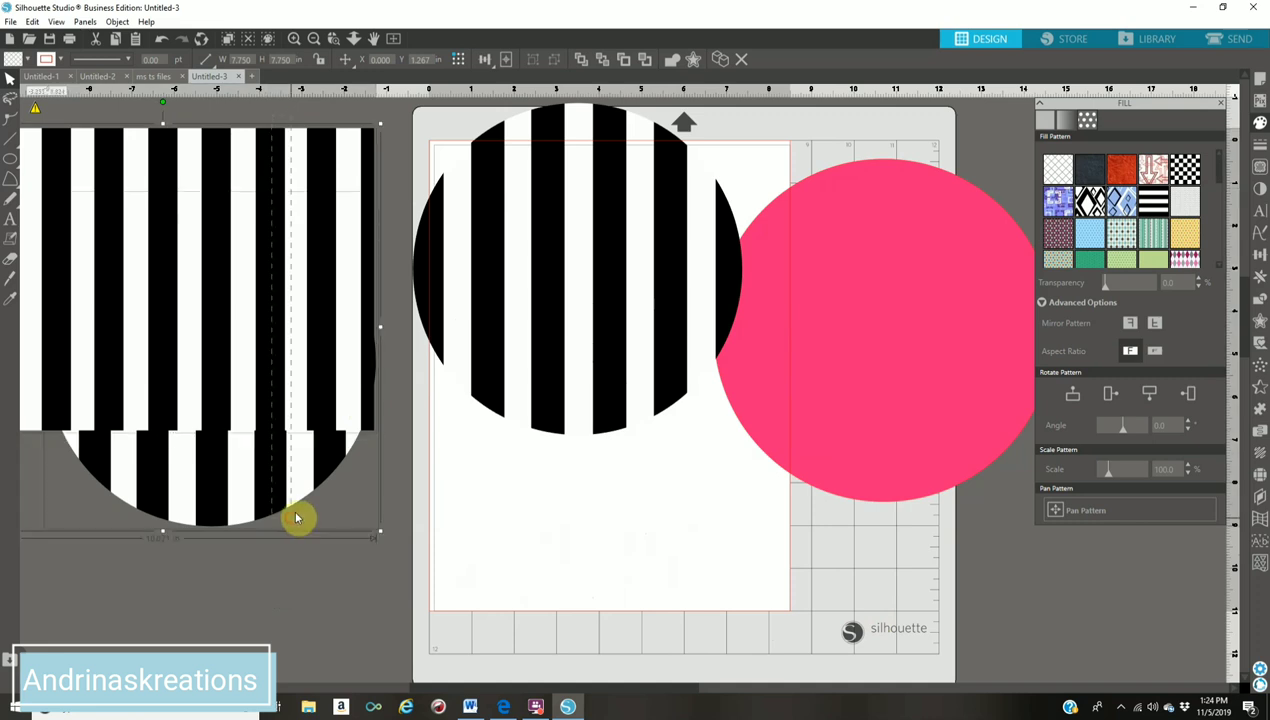
{"action": "key", "text": "Delete"}
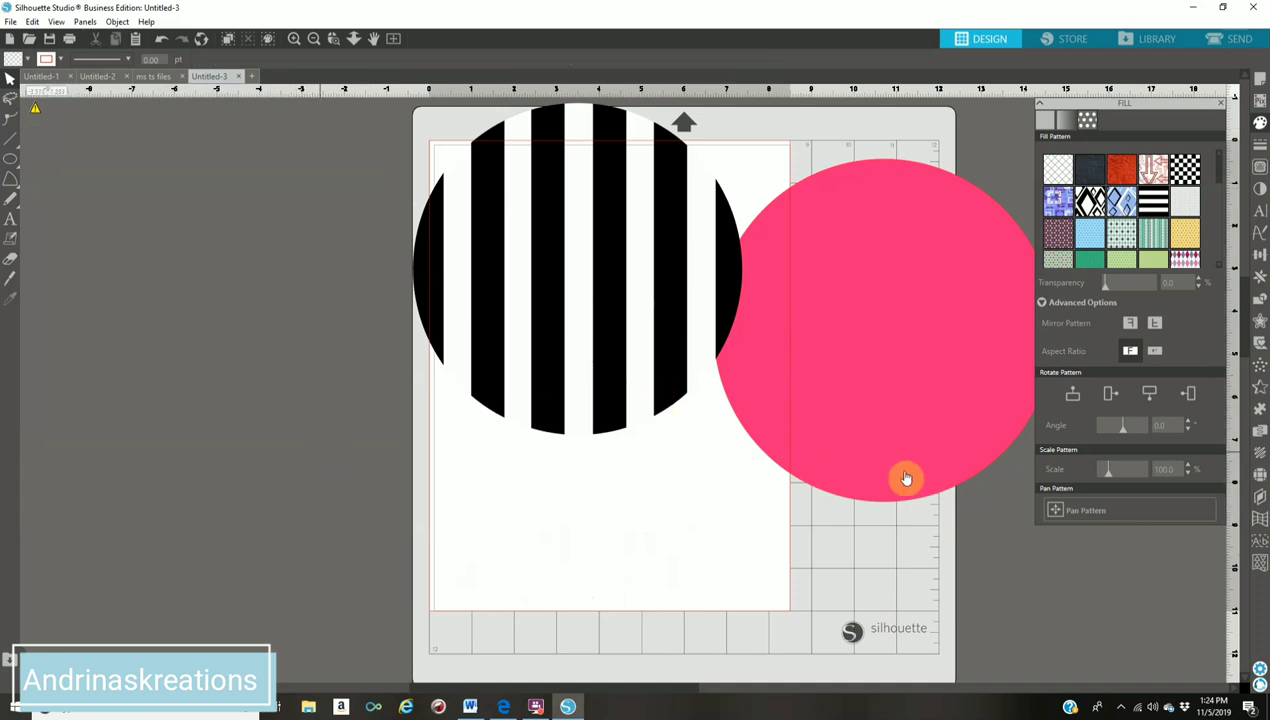
Step: Move the pink circle to the middle of the page and place the cropped striped circle over it, leaving a thin pink border
{"action": "left_click_drag", "start_coordinate": [899, 443], "coordinate": [627, 471]}
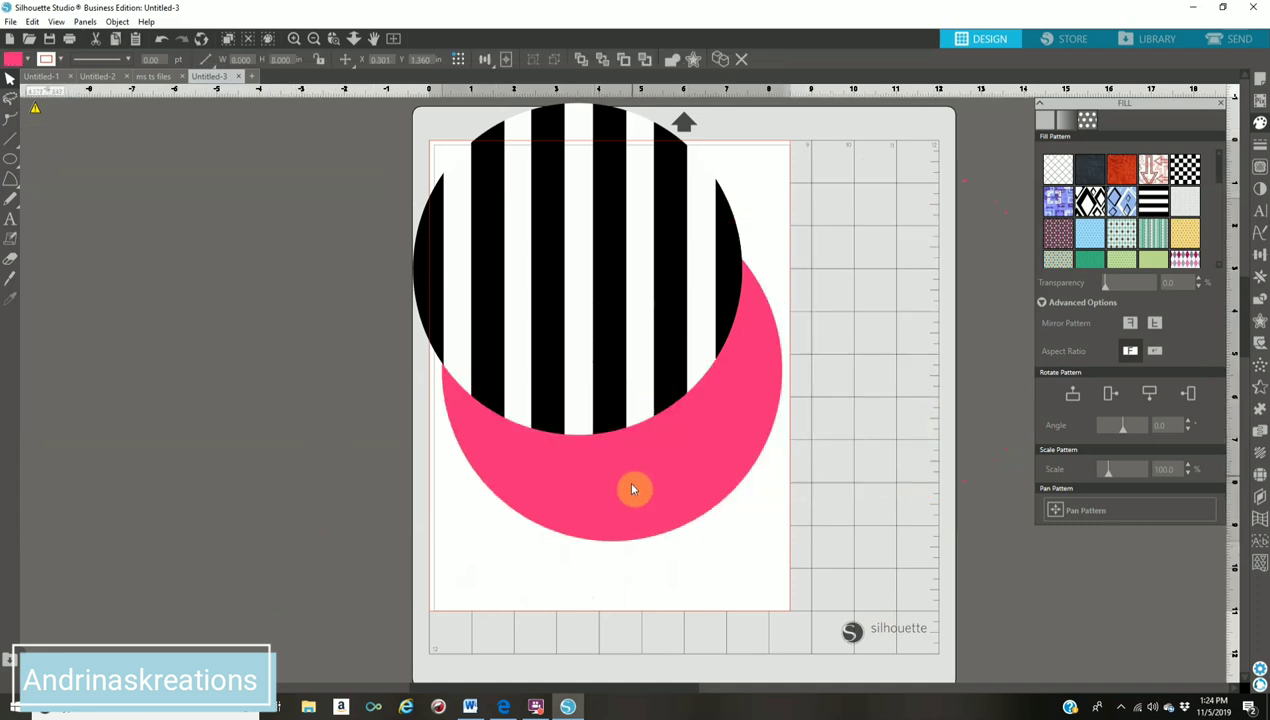
{"action": "left_click_drag", "start_coordinate": [629, 298], "coordinate": [668, 424]}
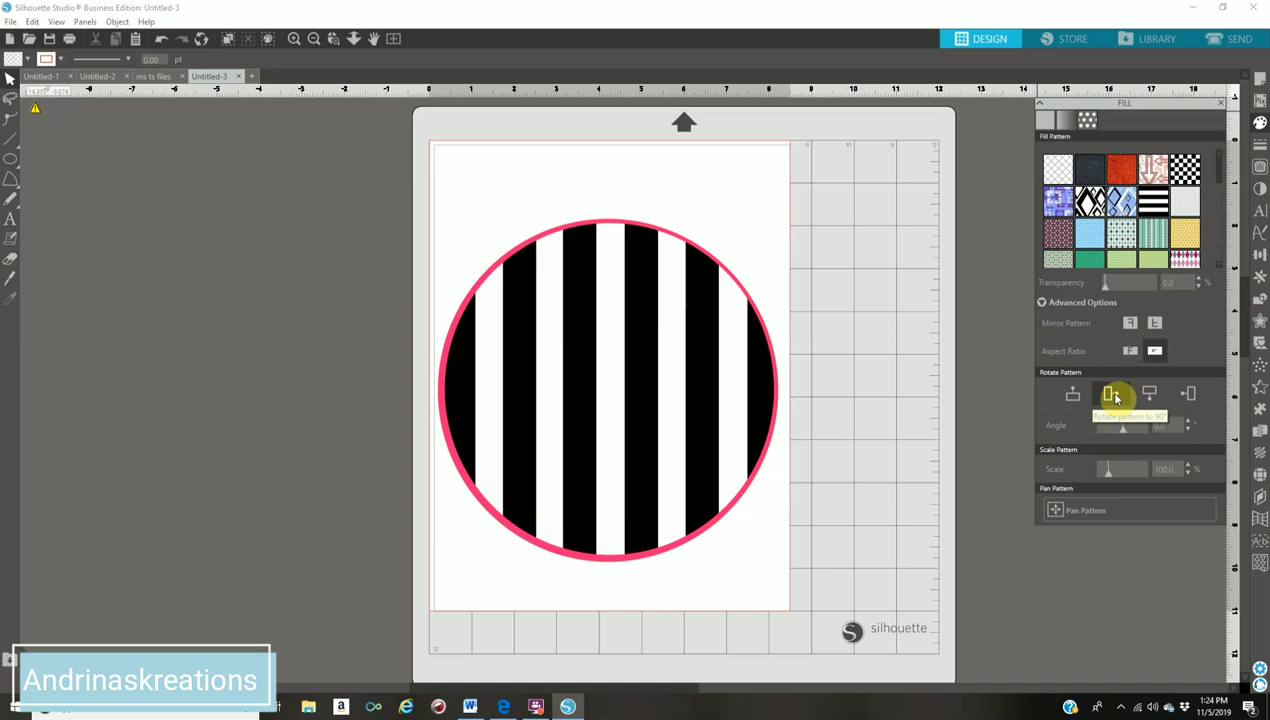
Step: Rotate the striped circle's pattern to 90 degrees and scale the pattern to 76%
{"action": "left_click", "coordinate": [590, 403]}
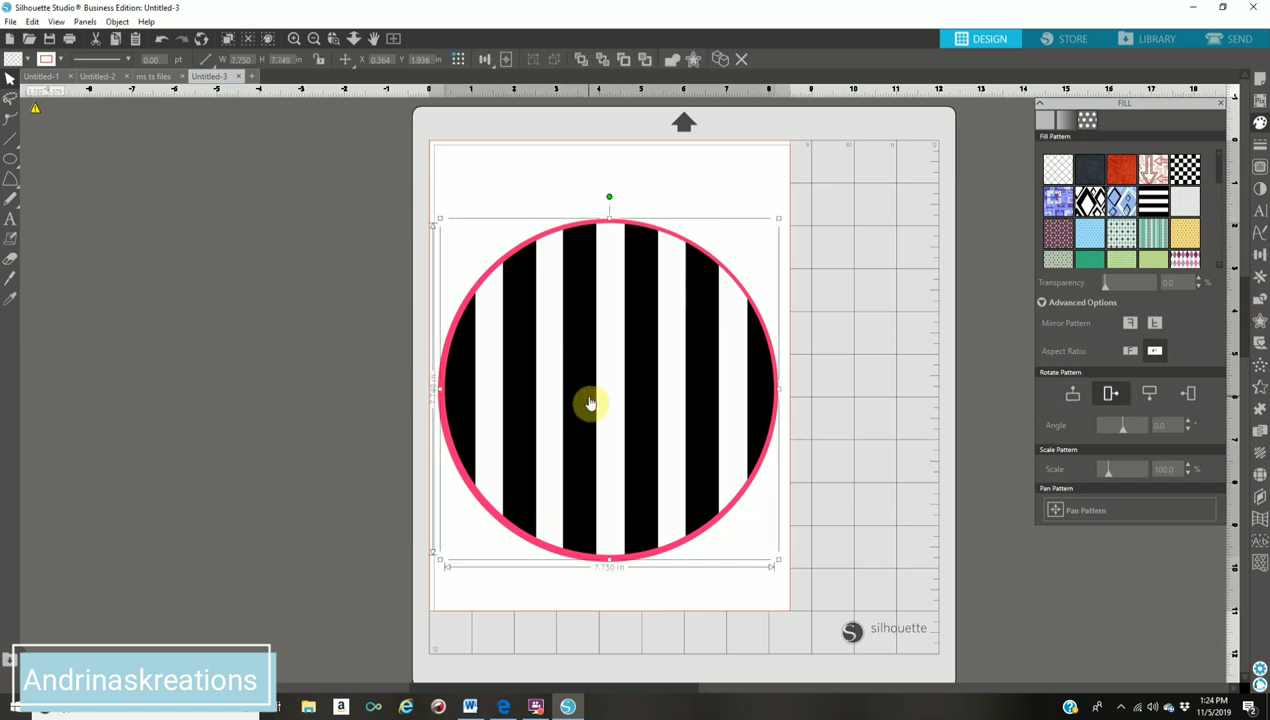
{"action": "left_click", "coordinate": [1111, 393]}
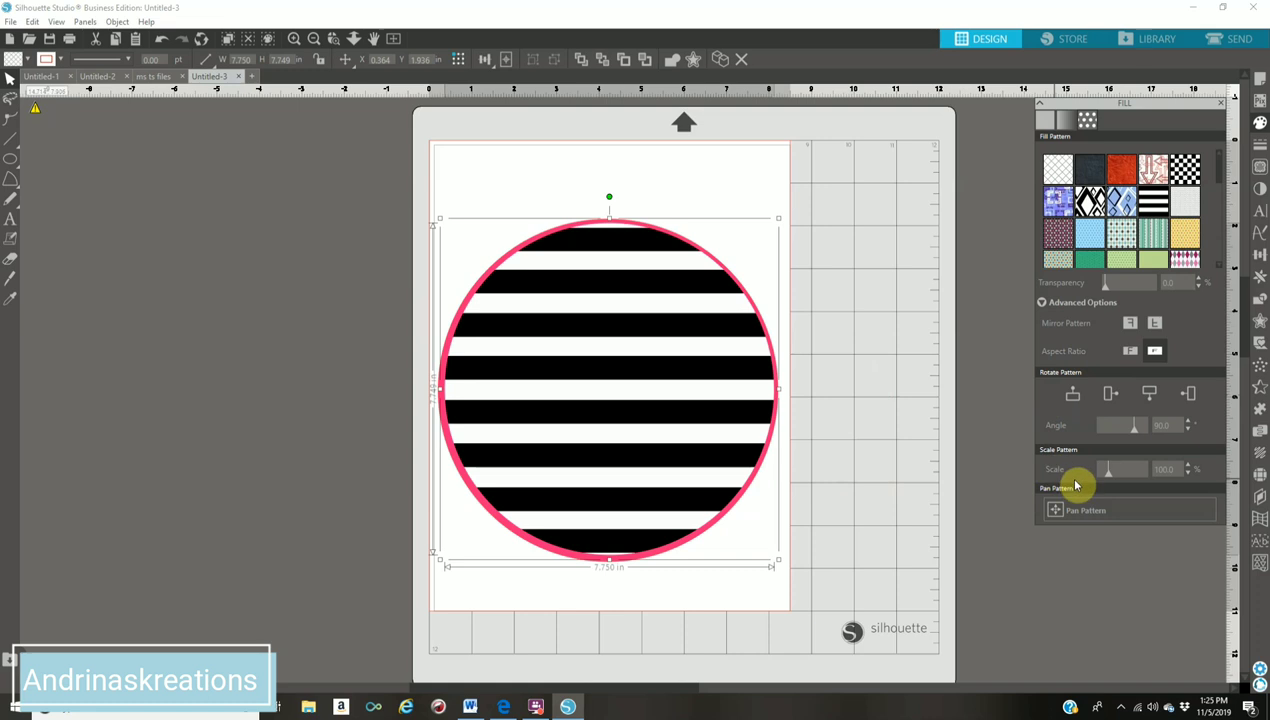
{"action": "left_click_drag", "start_coordinate": [1107, 476], "coordinate": [1105, 476]}
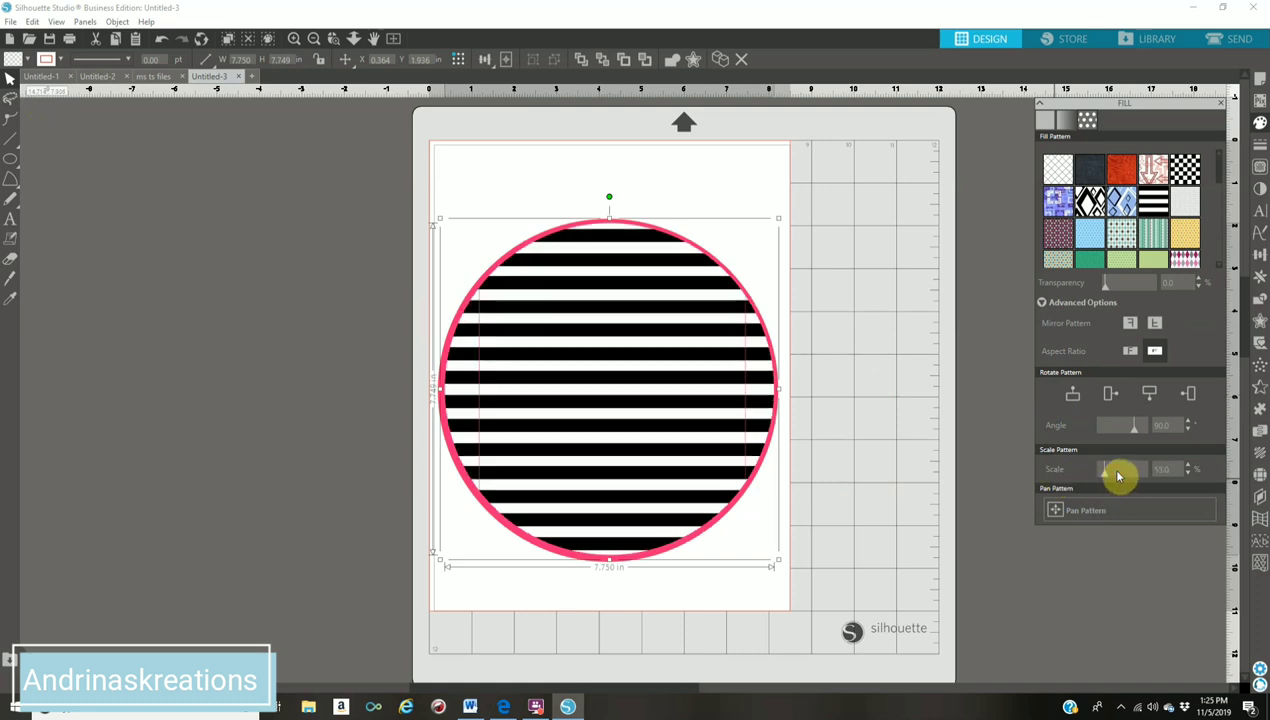
{"action": "left_click", "coordinate": [1118, 476]}
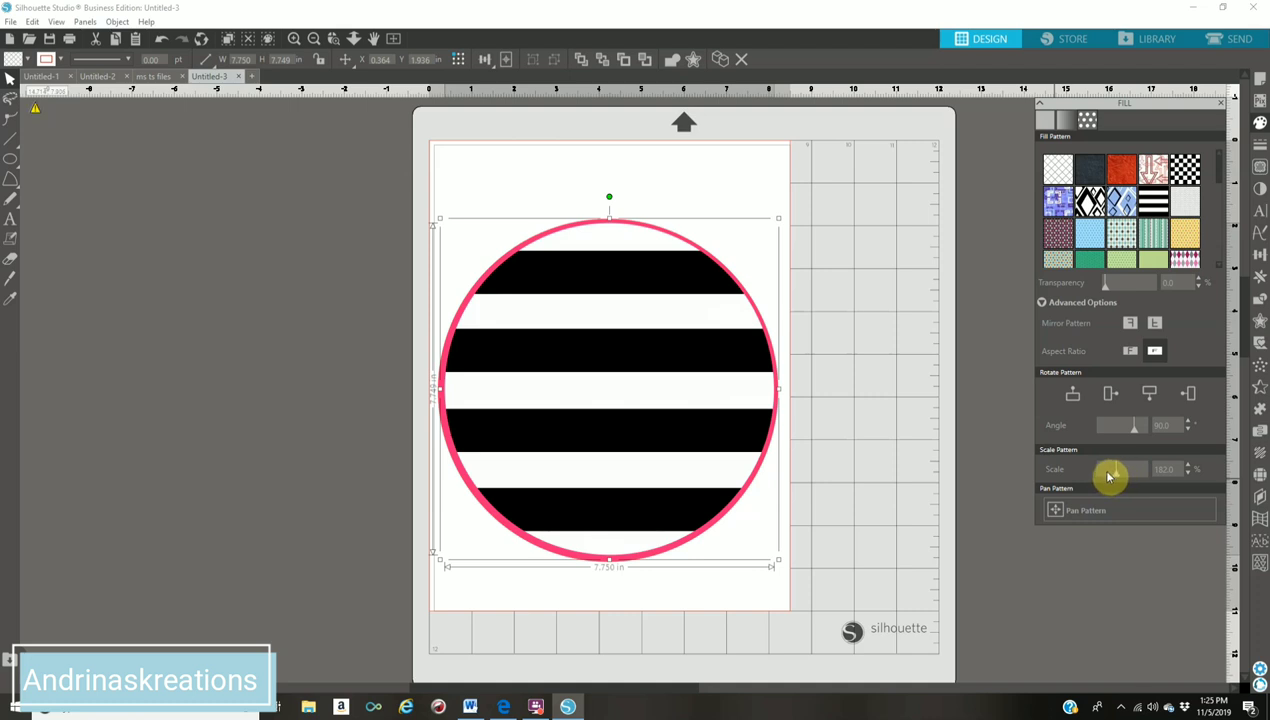
{"action": "left_click", "coordinate": [1107, 476]}
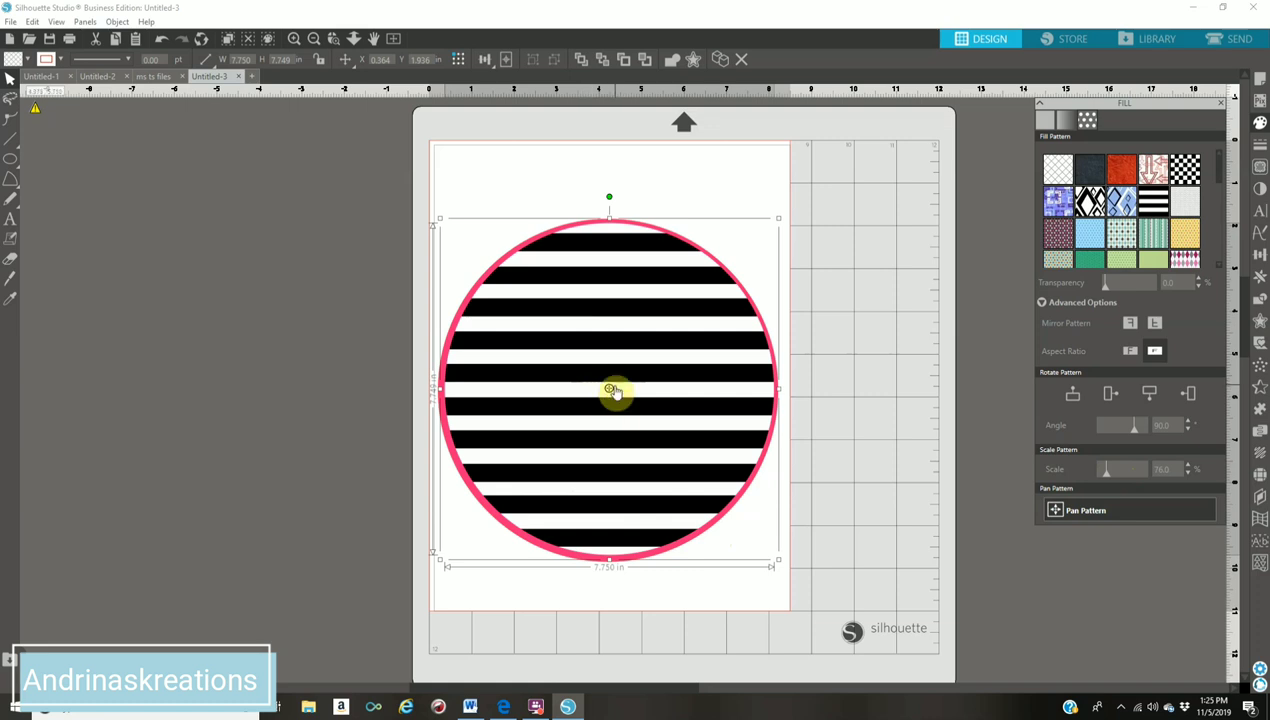
Step: Pan the stripe pattern slightly within the circle and deselect it
{"action": "left_click_drag", "start_coordinate": [608, 389], "coordinate": [641, 427]}
{"action": "left_click", "coordinate": [783, 242]}
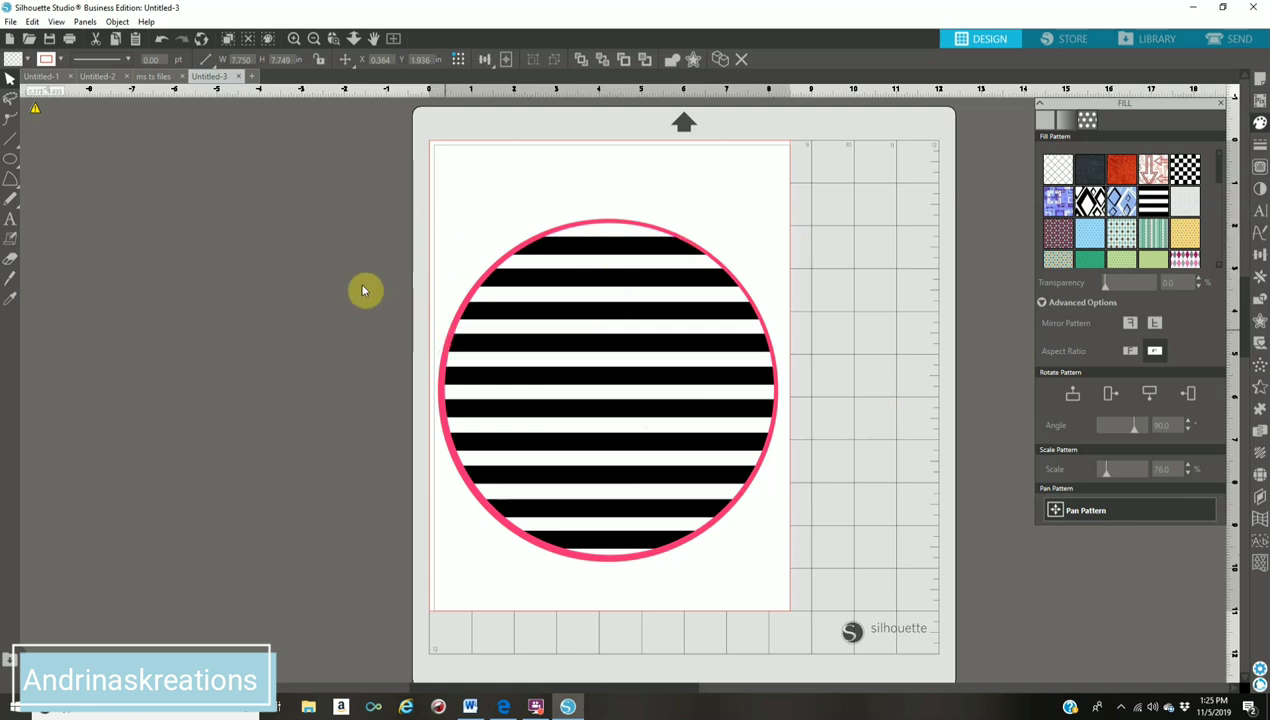
Step: Center-align the pink circle and the striped circle on each other and group them
{"action": "left_click", "coordinate": [637, 373]}
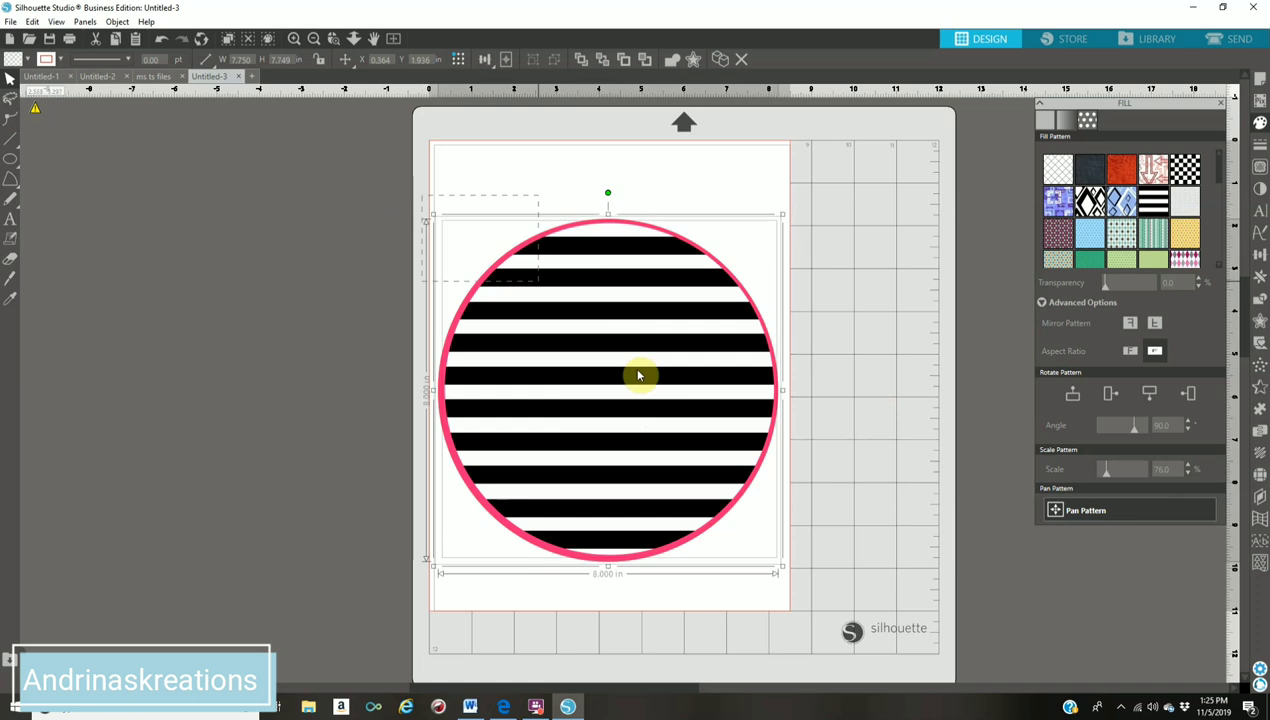
{"action": "left_click", "coordinate": [825, 620]}
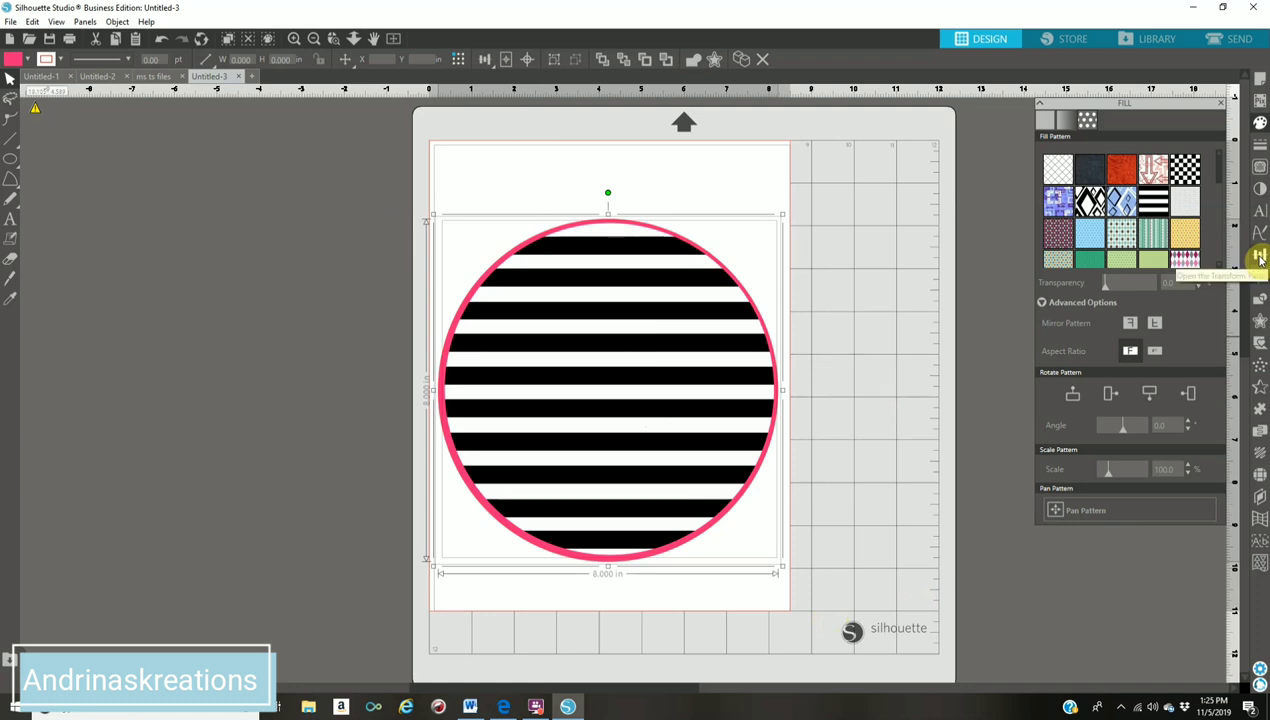
{"action": "left_click", "coordinate": [1259, 257]}
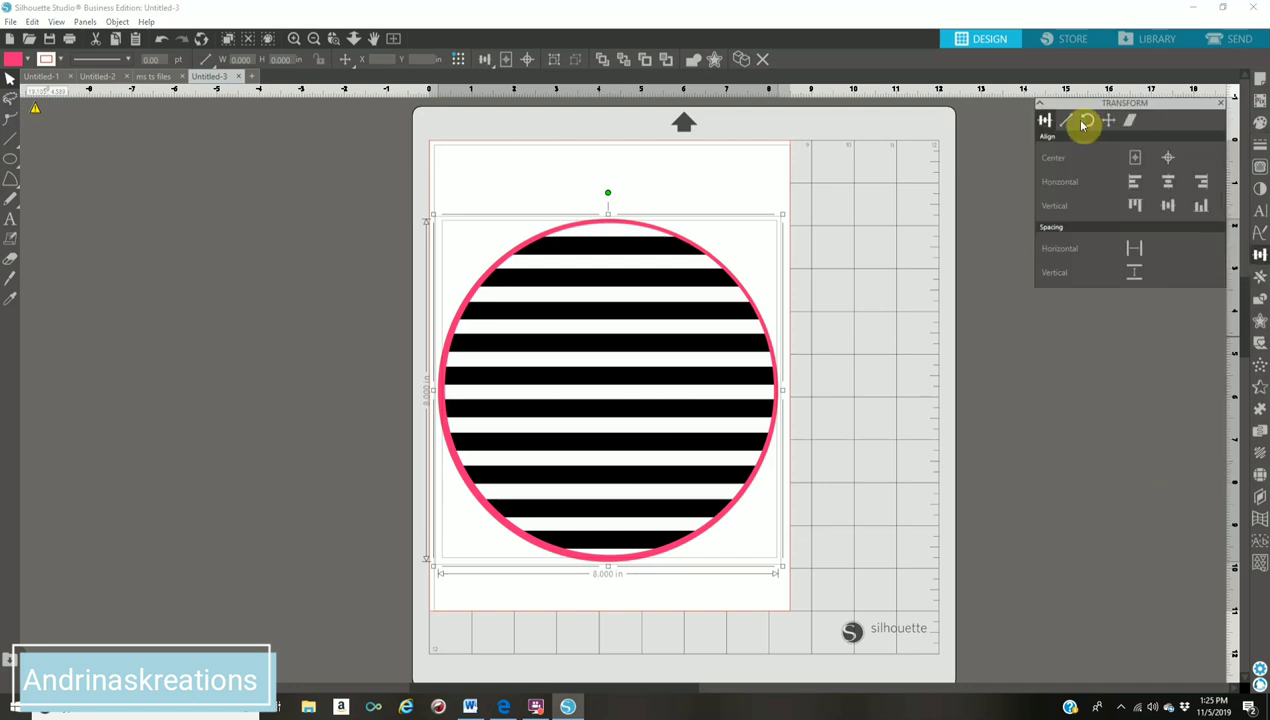
{"action": "left_click", "coordinate": [1168, 160]}
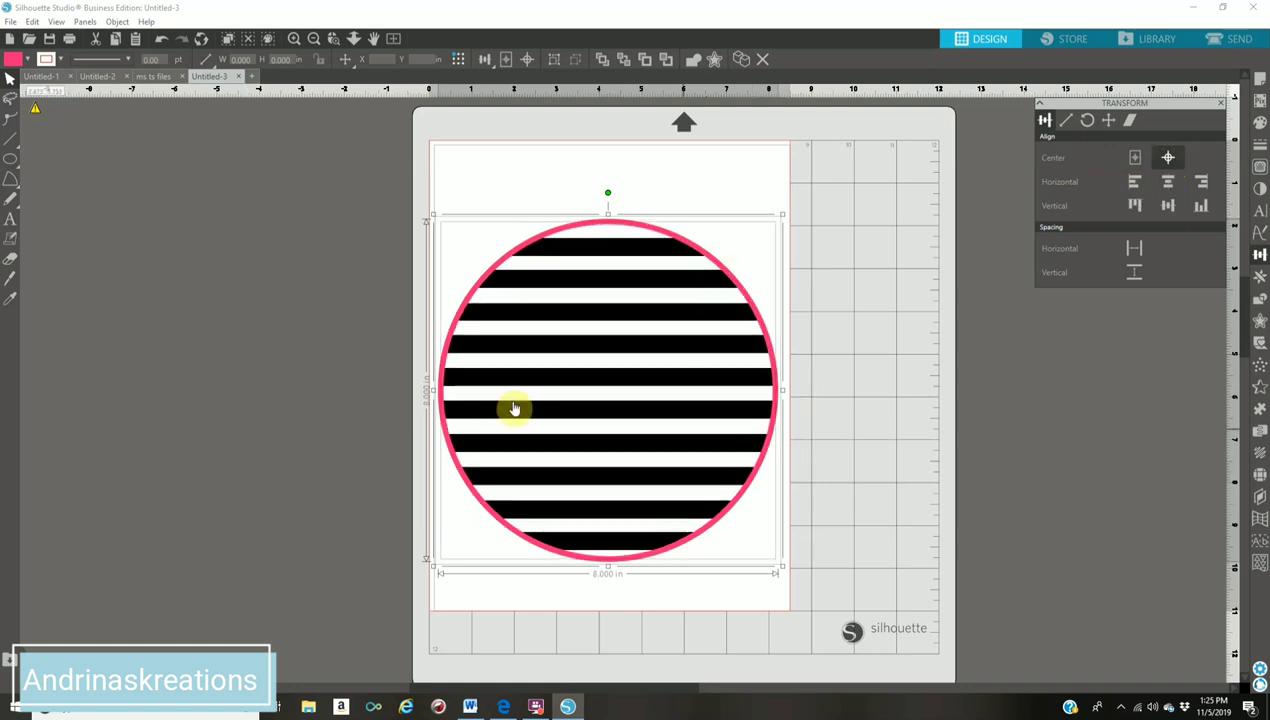
{"action": "right_click", "coordinate": [565, 406]}
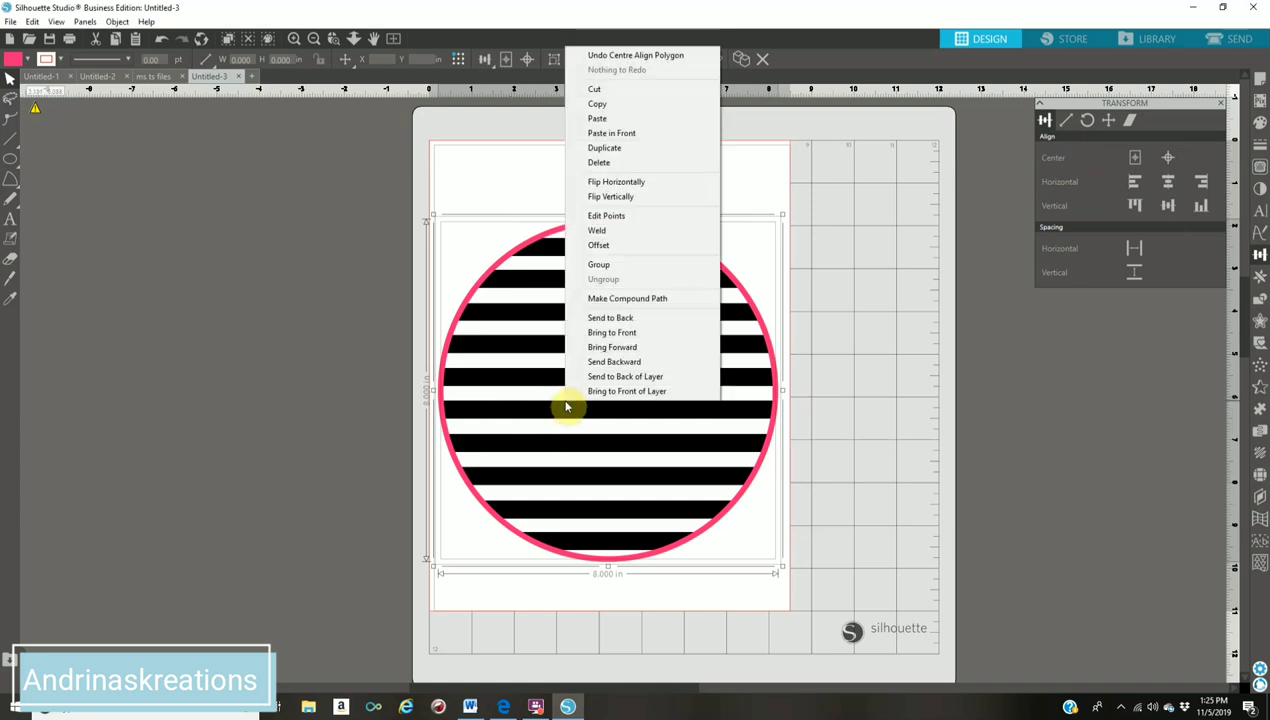
{"action": "left_click", "coordinate": [608, 265]}
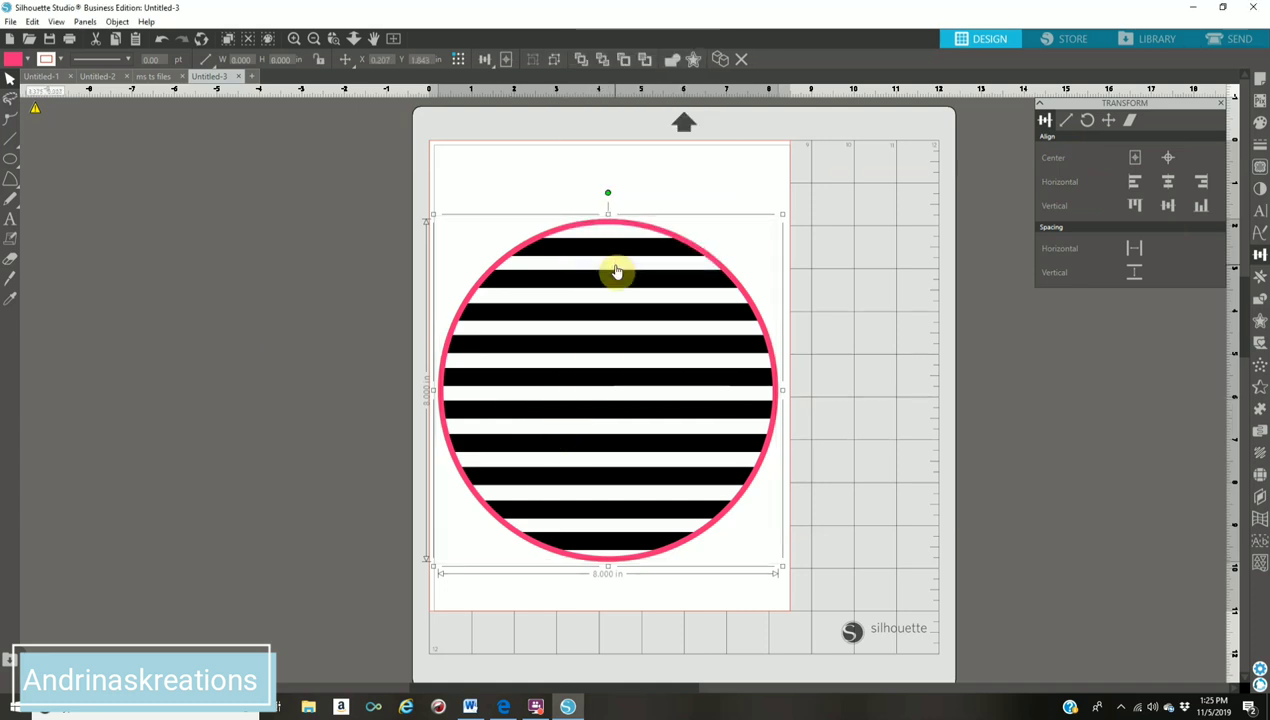
Step: Move the grouped circle up toward the upper part of the page and deselect it
{"action": "left_click", "coordinate": [660, 455]}
{"action": "left_click_drag", "start_coordinate": [651, 391], "coordinate": [652, 422]}
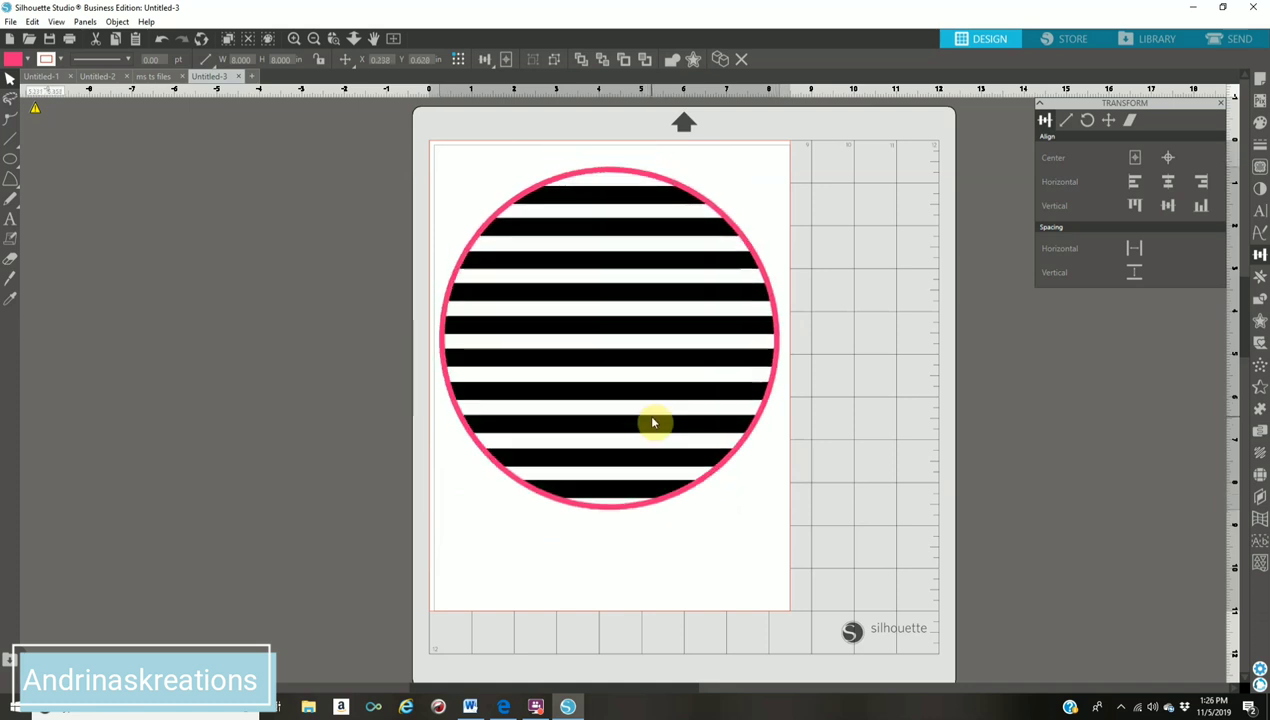
{"action": "left_click", "coordinate": [344, 392]}
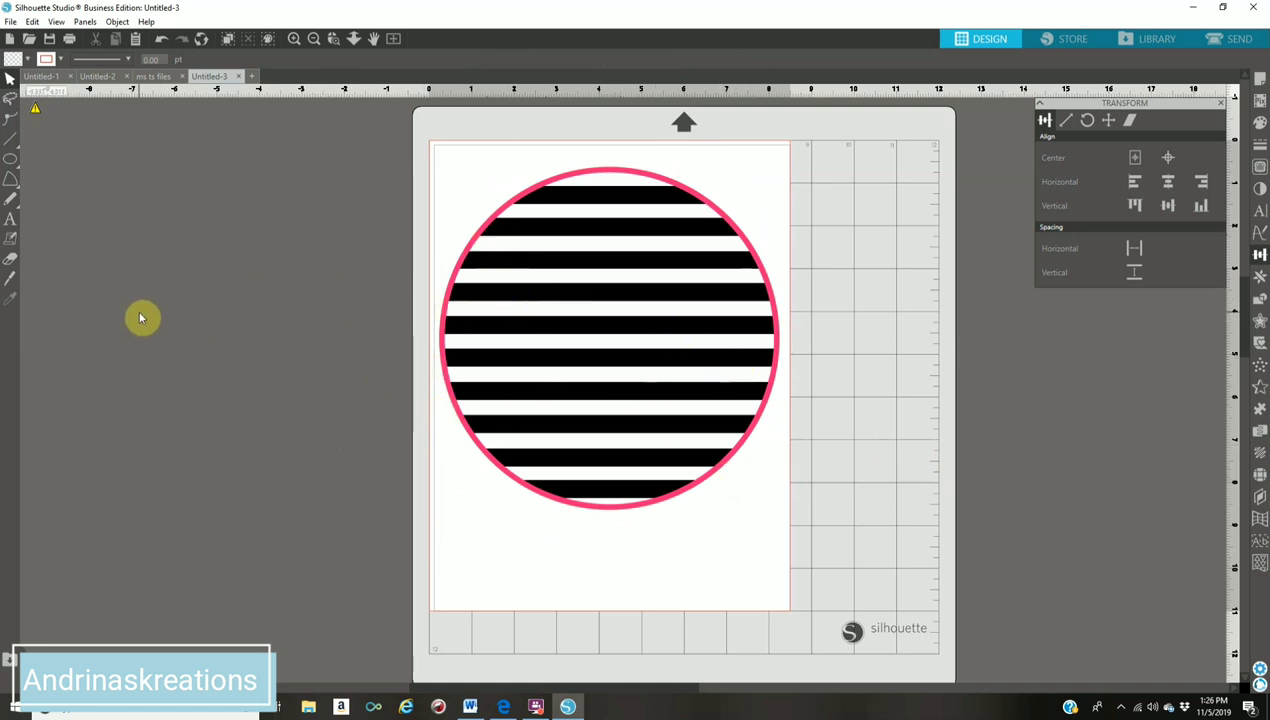
{"action": "left_click", "coordinate": [9, 101]}
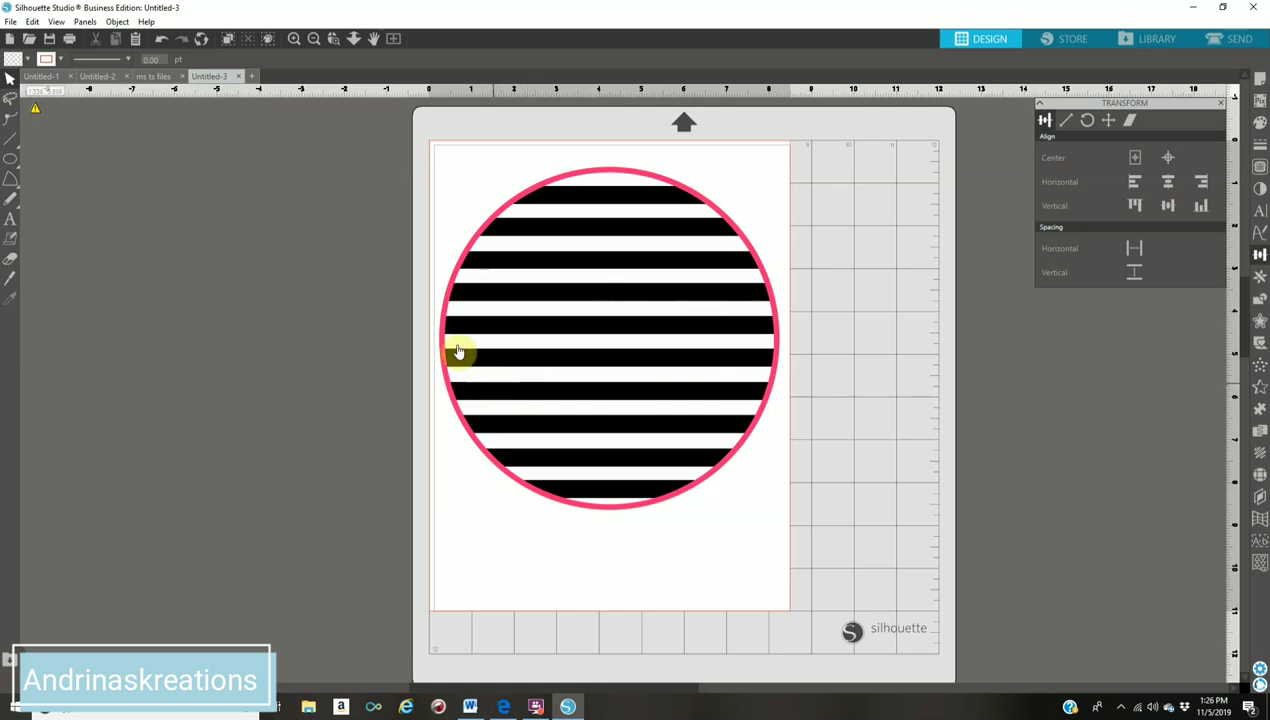
Step: Merge the frames_01 image from the Frames and borders folder in Pictures into the design
{"action": "left_click", "coordinate": [11, 22]}
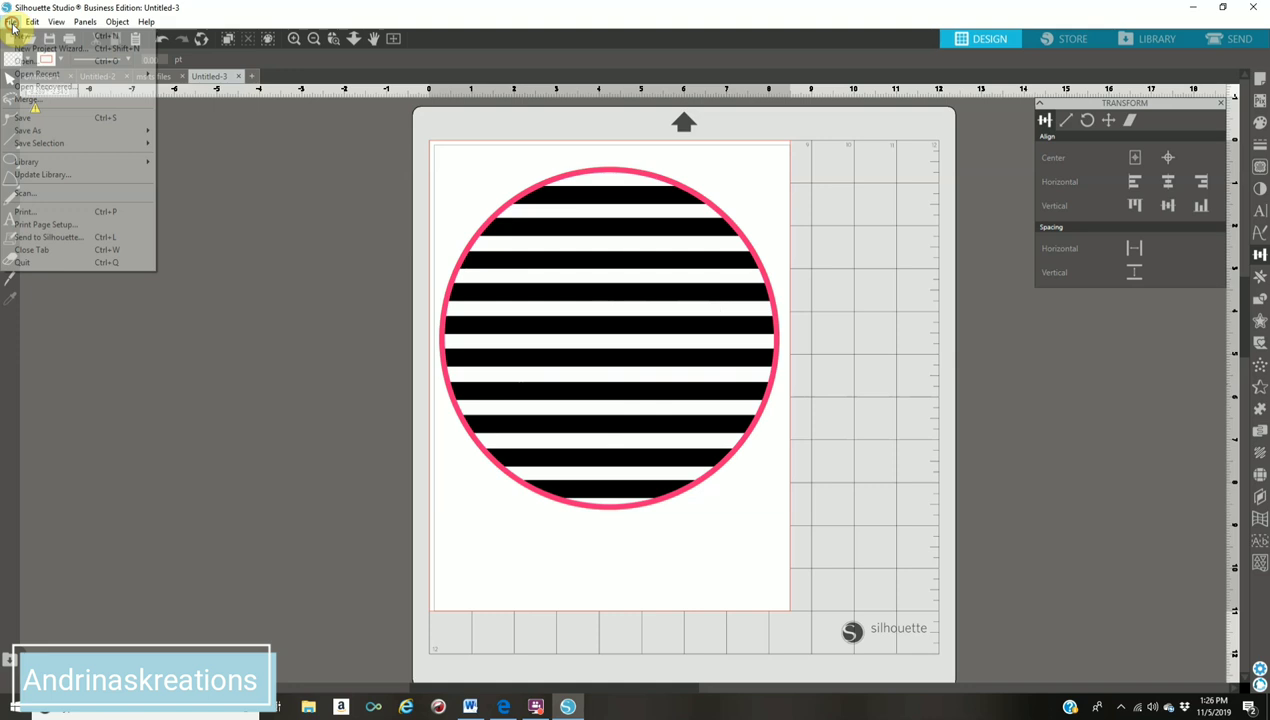
{"action": "left_click", "coordinate": [45, 102]}
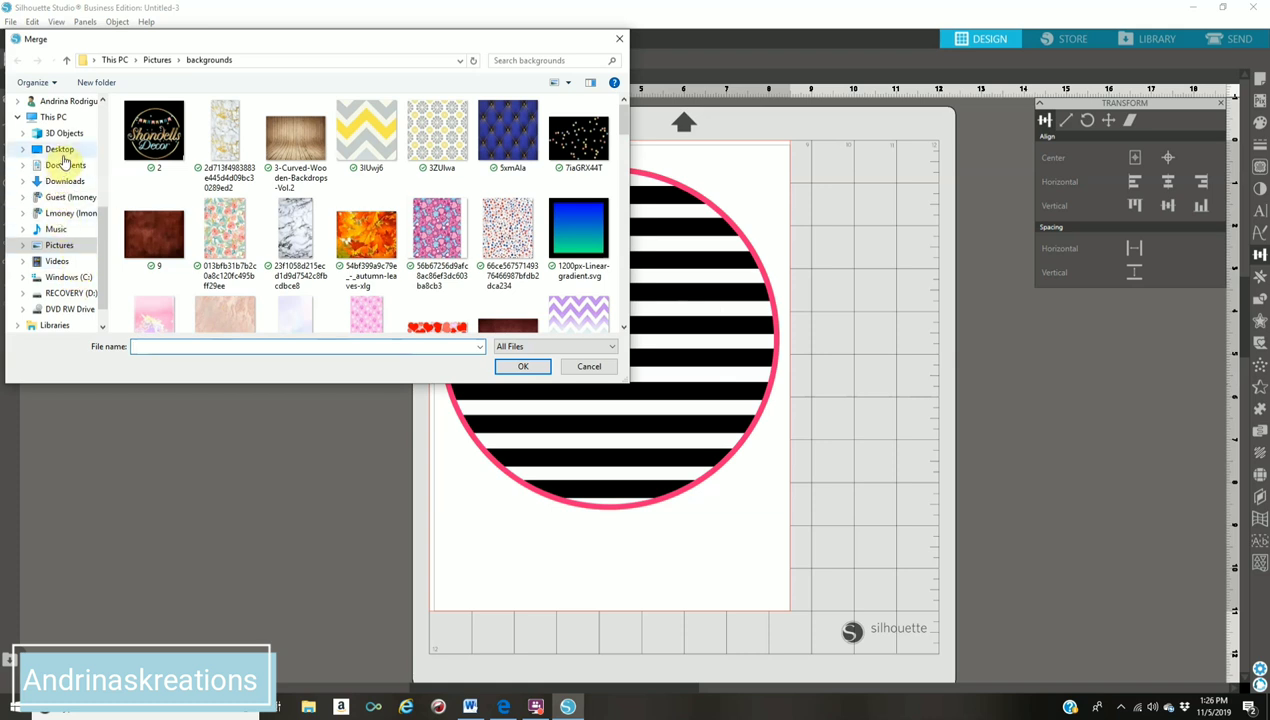
{"action": "left_click", "coordinate": [75, 245]}
{"action": "double_click", "coordinate": [335, 320]}
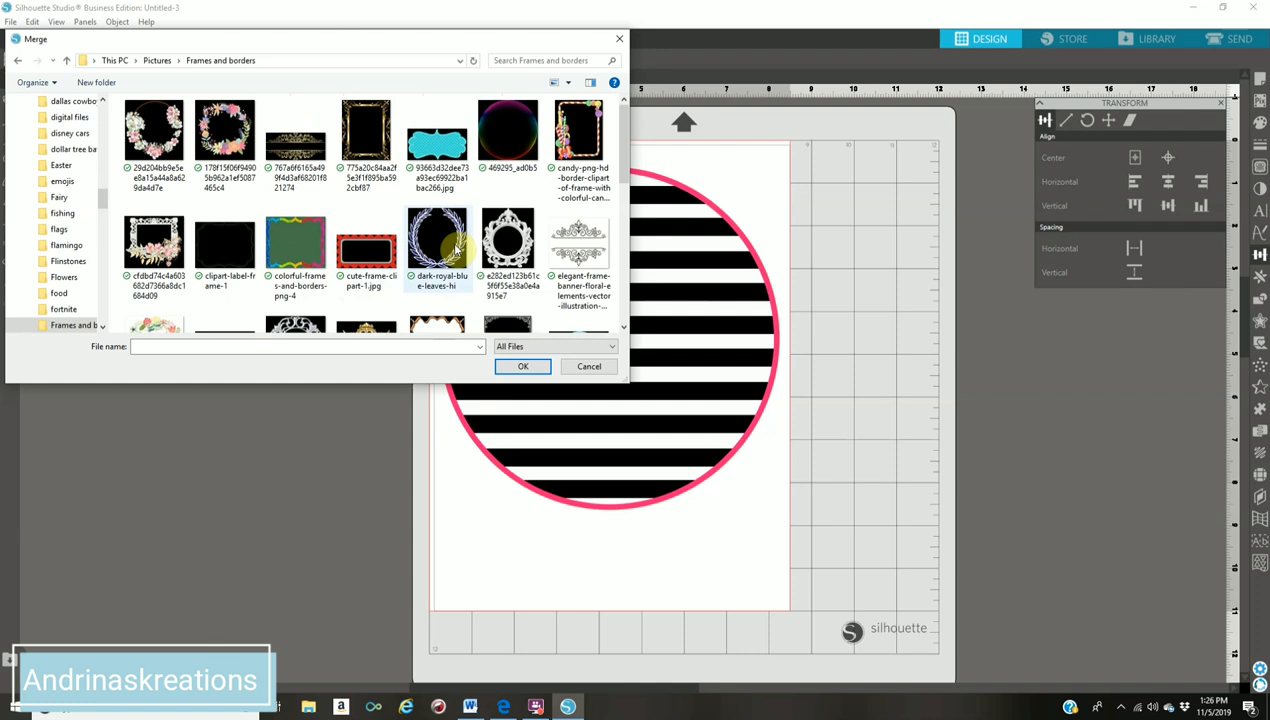
{"action": "scroll", "coordinate": [457, 250], "scroll_direction": "down", "scroll_amount": 1}
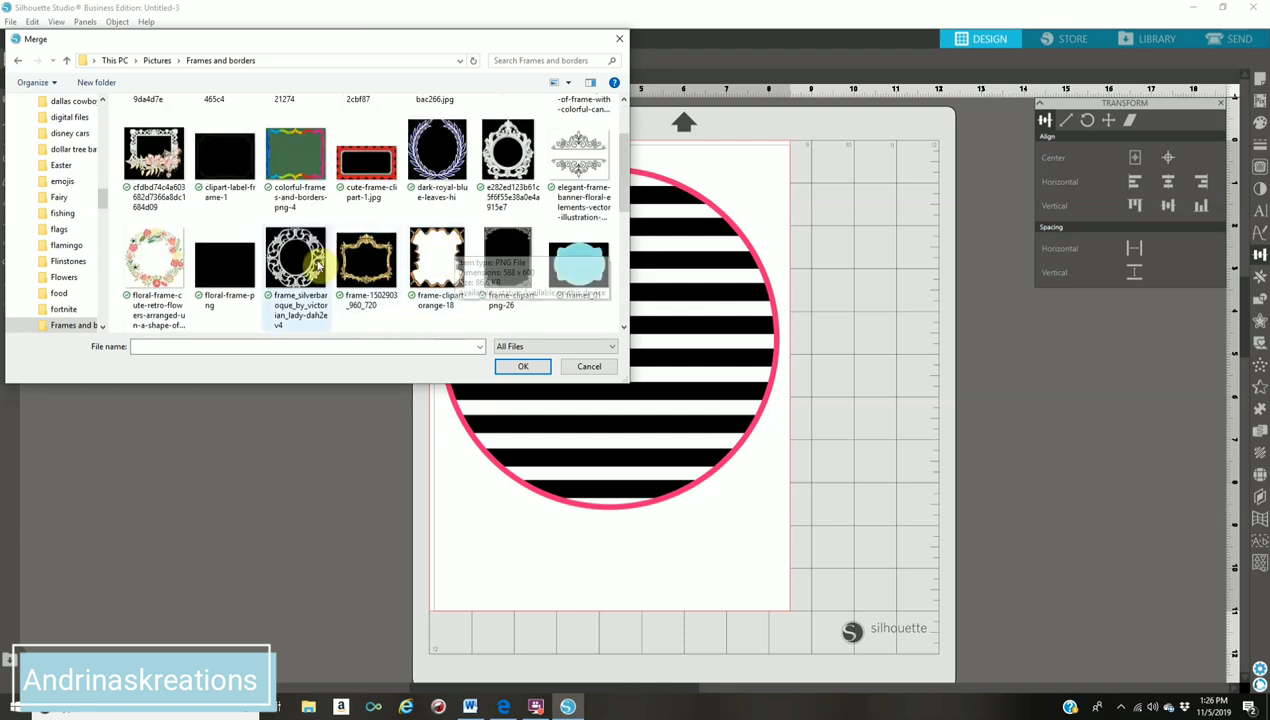
{"action": "scroll", "coordinate": [318, 268], "scroll_direction": "down", "scroll_amount": 3}
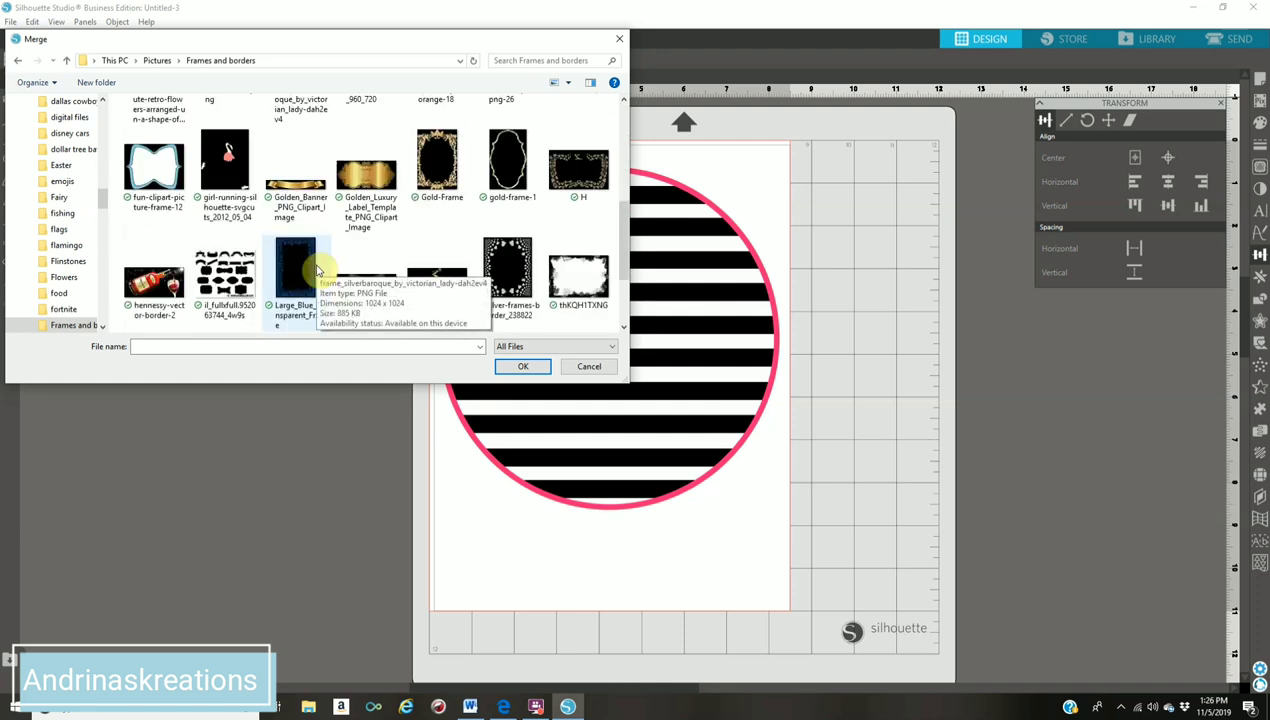
{"action": "scroll", "coordinate": [318, 268], "scroll_direction": "up", "scroll_amount": 1}
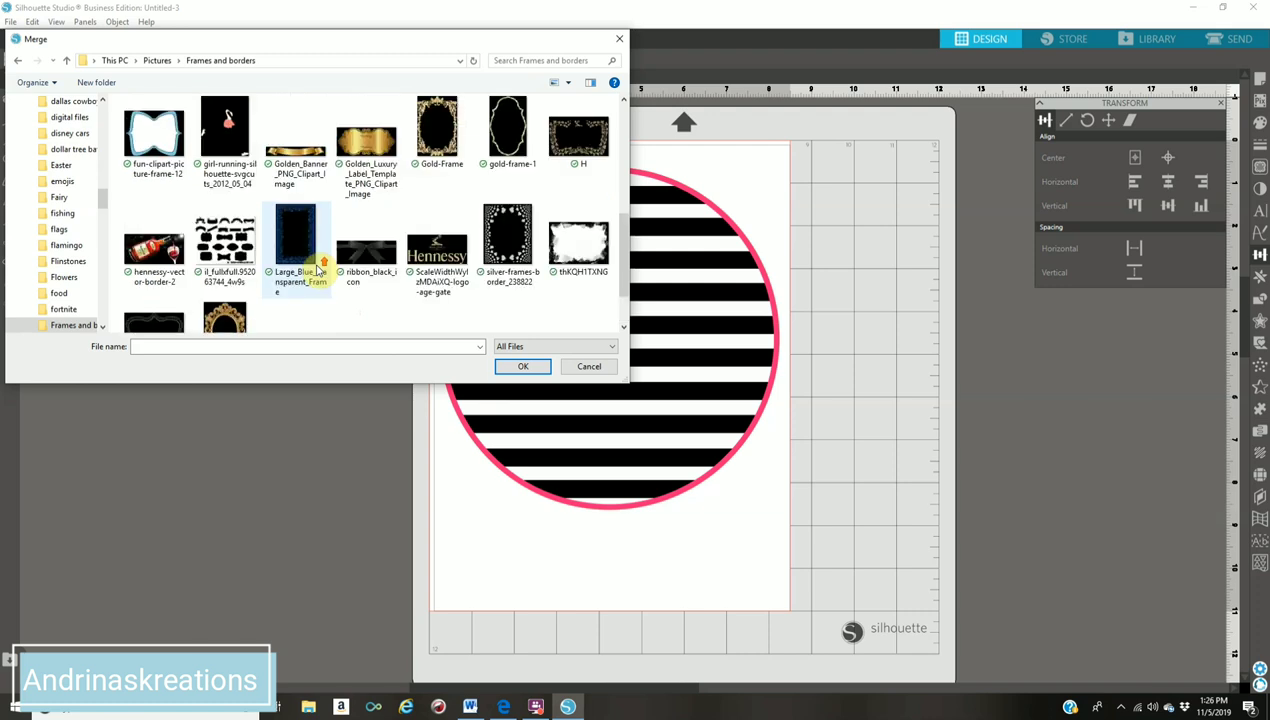
{"action": "left_click", "coordinate": [245, 245]}
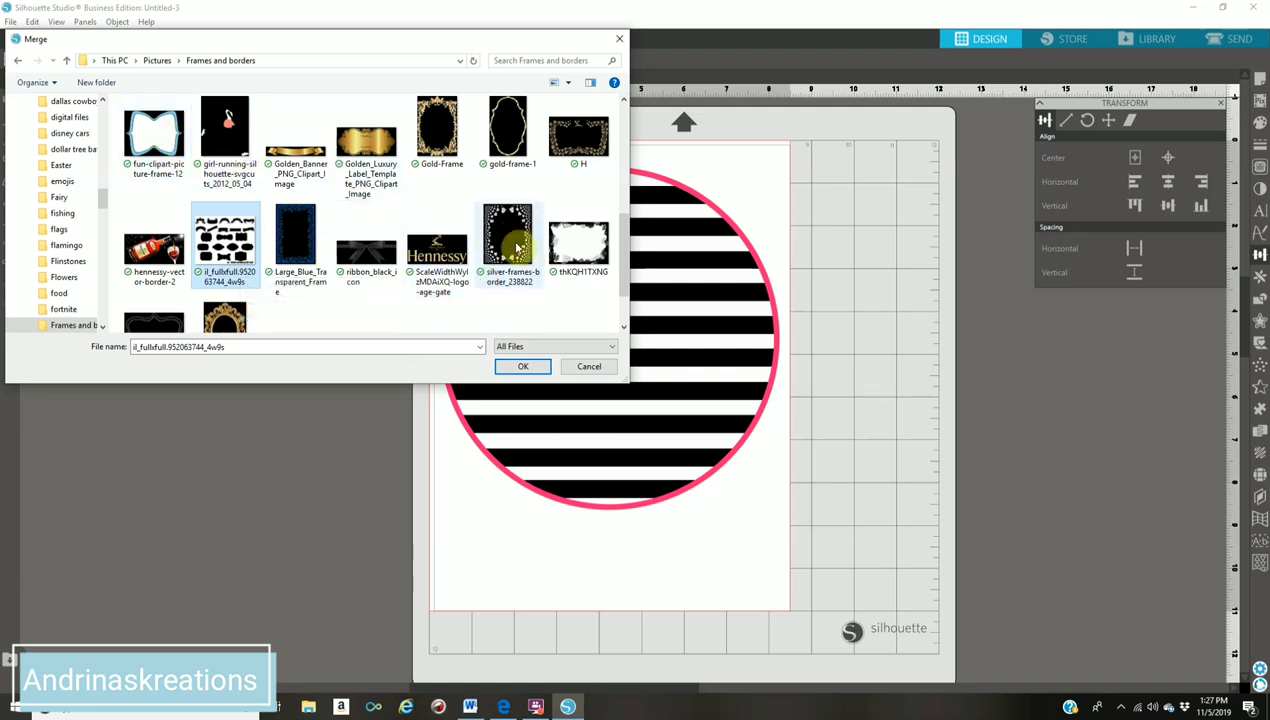
{"action": "scroll", "coordinate": [187, 211], "scroll_direction": "up", "scroll_amount": 1}
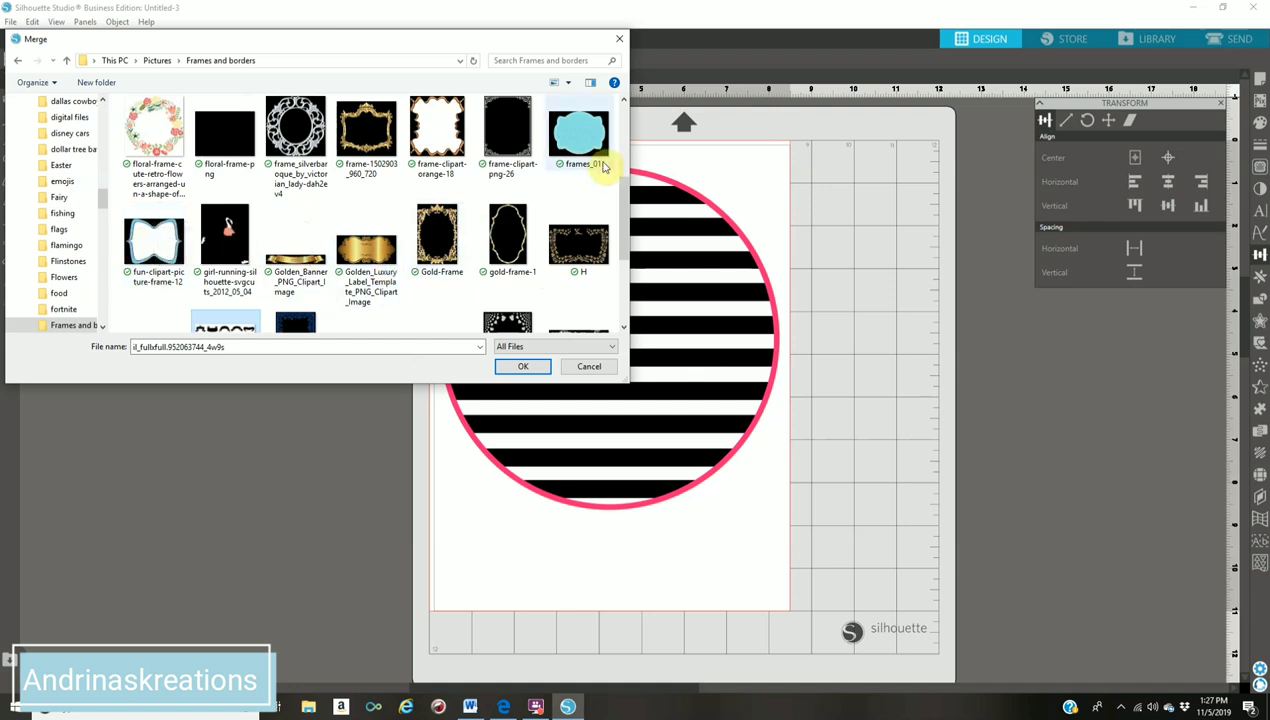
{"action": "left_click", "coordinate": [579, 133]}
{"action": "left_click", "coordinate": [524, 367]}
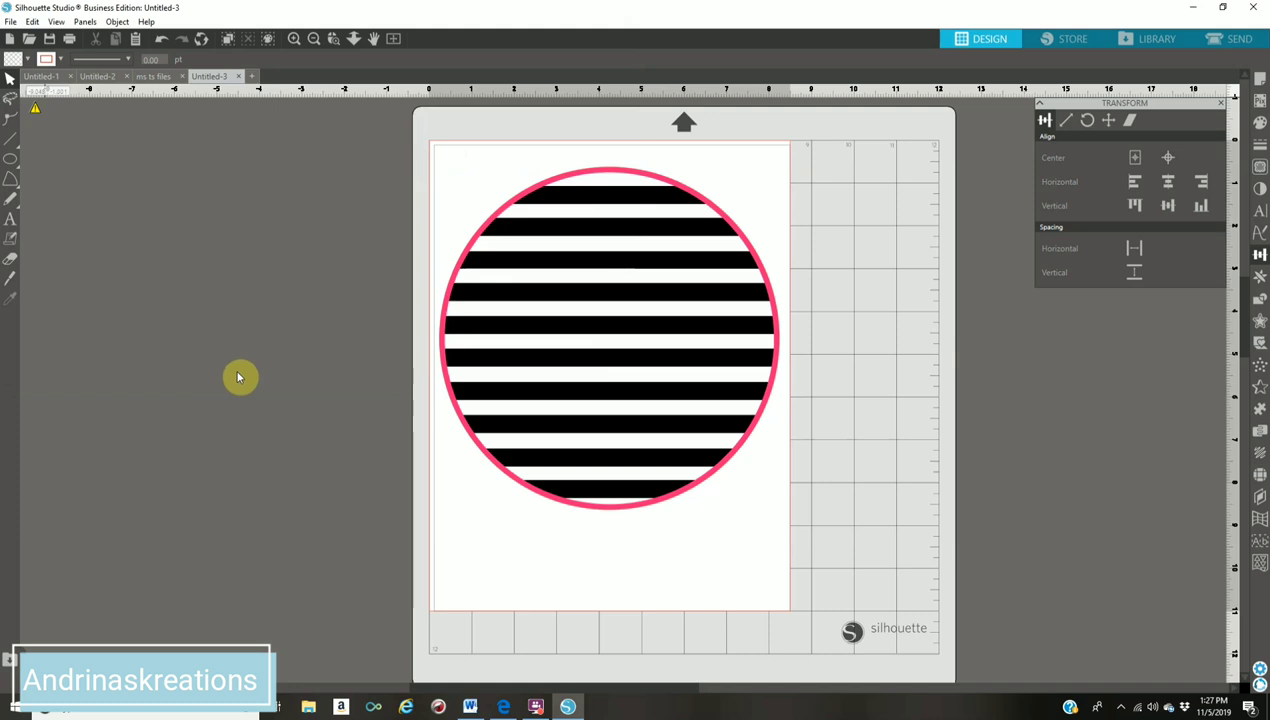
Step: Place the blue frame image beside the page and enlarge it to about 6.6 by 4.9 in
{"action": "left_click_drag", "start_coordinate": [565, 215], "coordinate": [276, 378]}
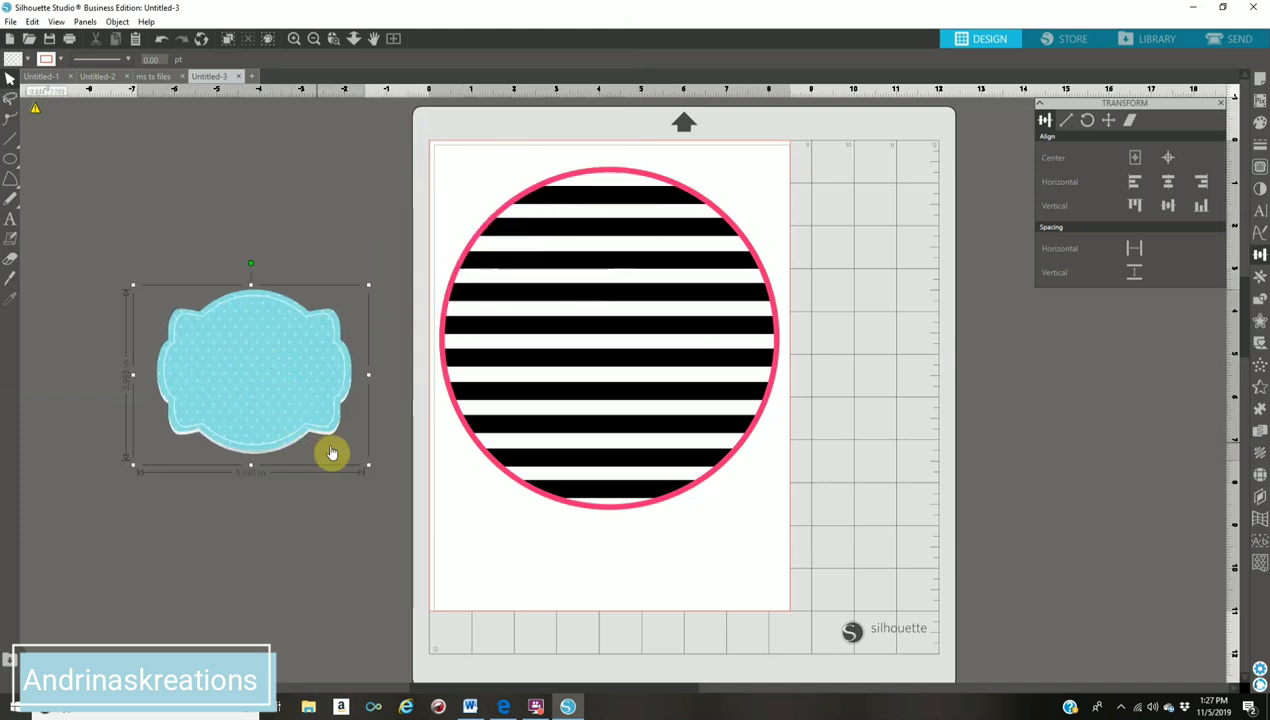
{"action": "left_click_drag", "start_coordinate": [368, 467], "coordinate": [439, 553]}
{"action": "left_click_drag", "start_coordinate": [335, 431], "coordinate": [278, 381]}
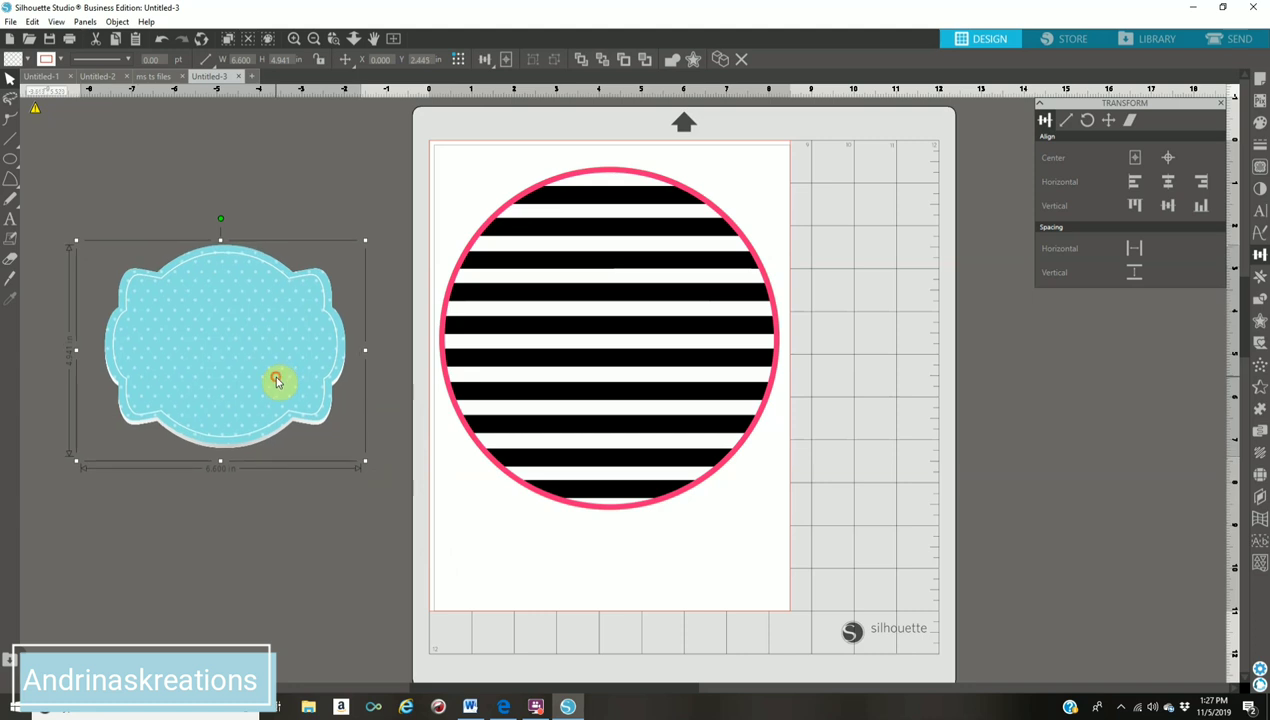
{"action": "left_click", "coordinate": [900, 444]}
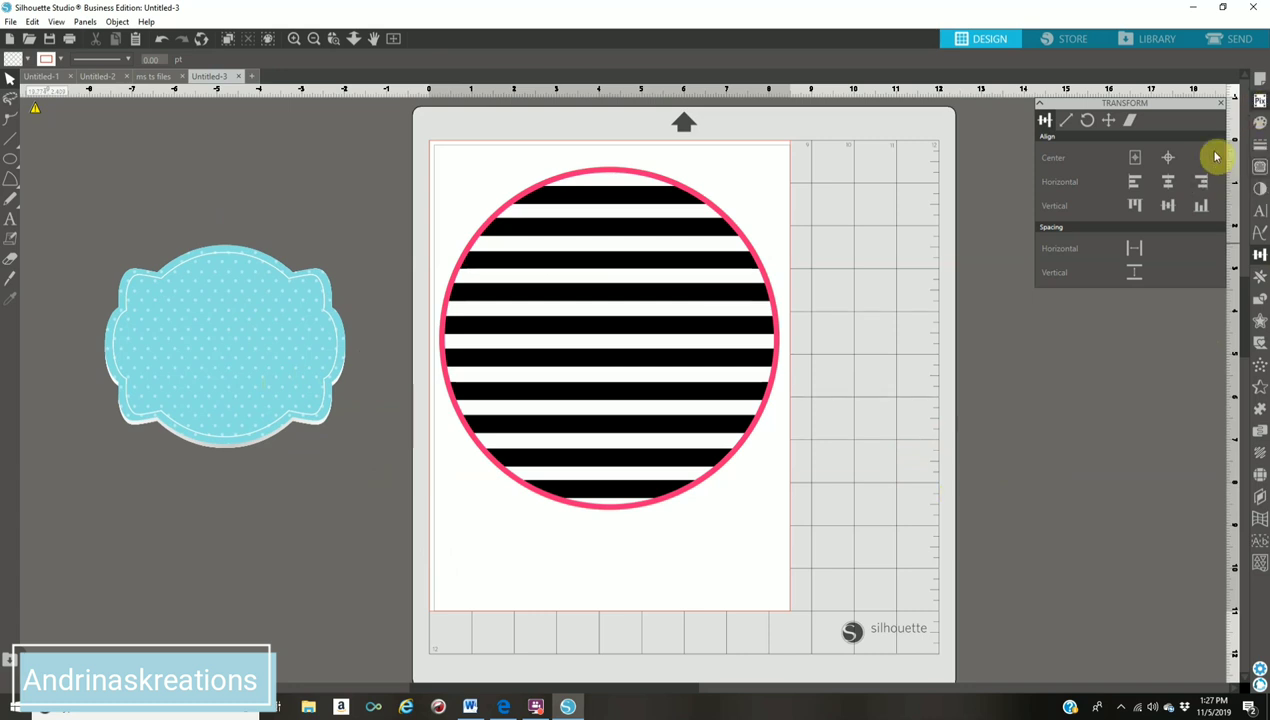
Step: Trace the whole blue frame image with the trace threshold set to 100%
{"action": "left_click", "coordinate": [1261, 170]}
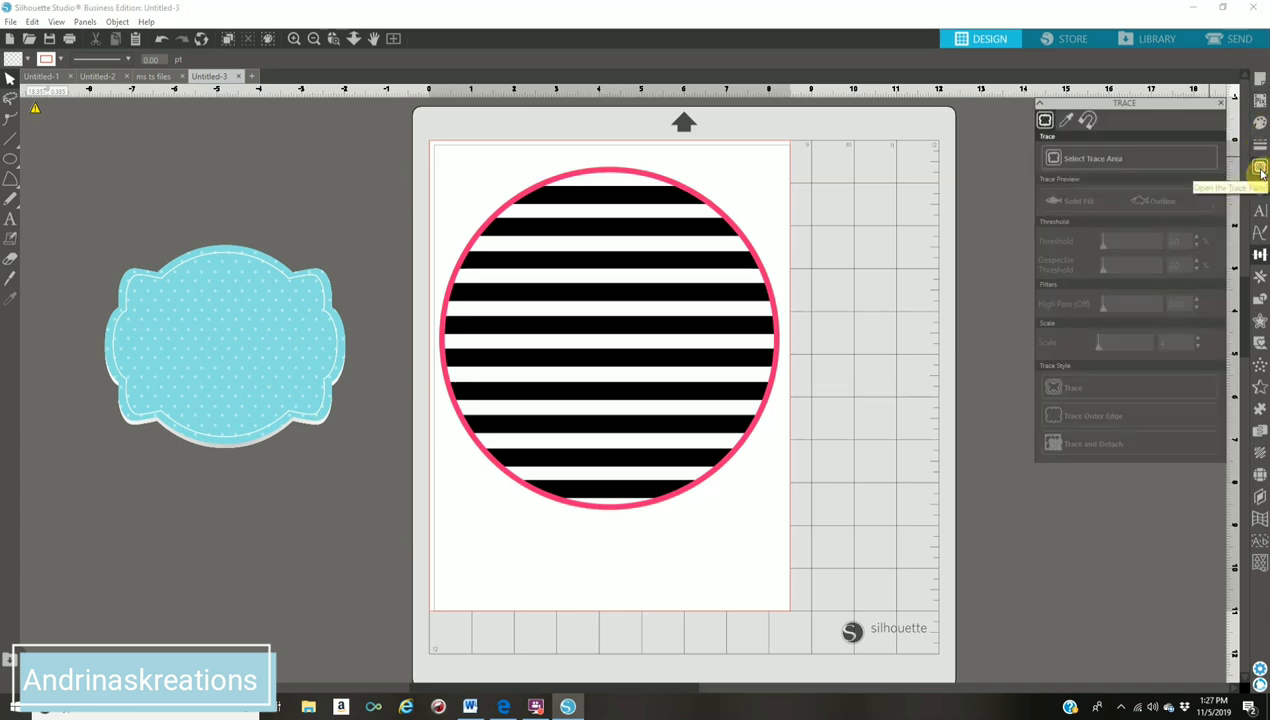
{"action": "left_click", "coordinate": [1088, 159]}
{"action": "mouse_move", "coordinate": [68, 221]}
{"action": "left_mouse_down"}
{"action": "mouse_move", "coordinate": [255, 286]}
{"action": "mouse_move", "coordinate": [370, 488]}
{"action": "mouse_move", "coordinate": [388, 497]}
{"action": "left_mouse_up"}
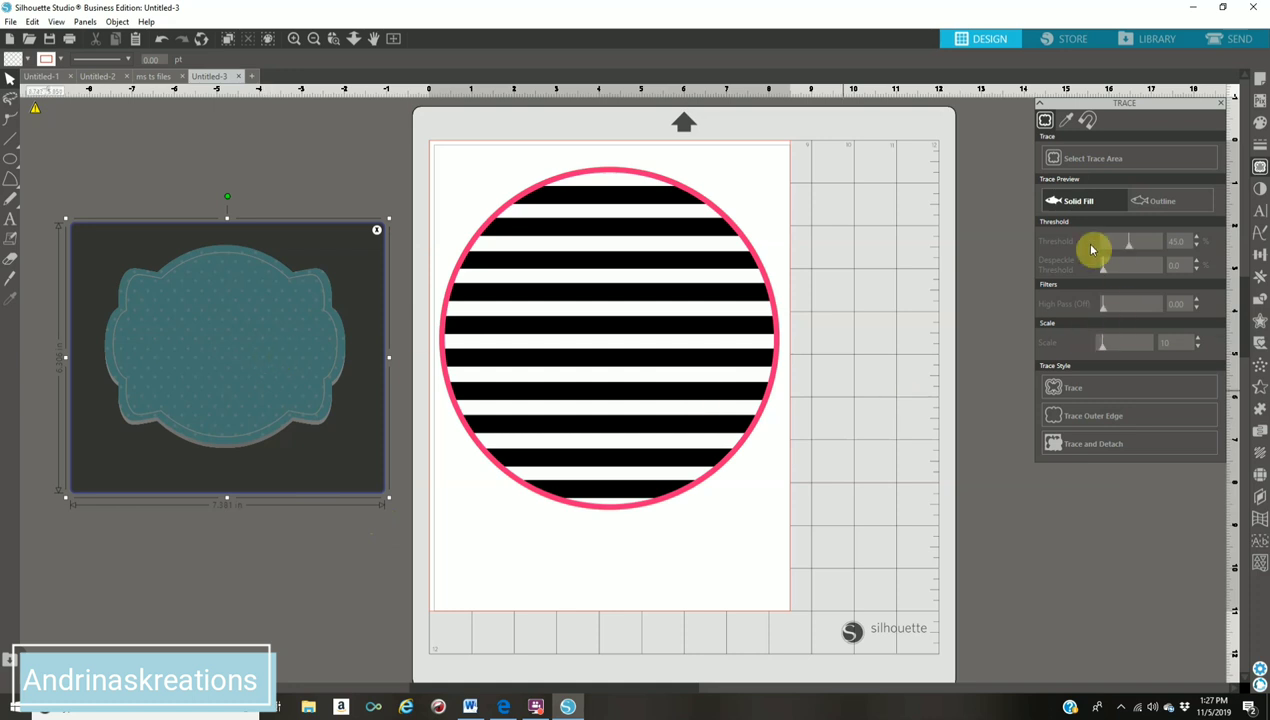
{"action": "left_click_drag", "start_coordinate": [1128, 242], "coordinate": [1152, 244]}
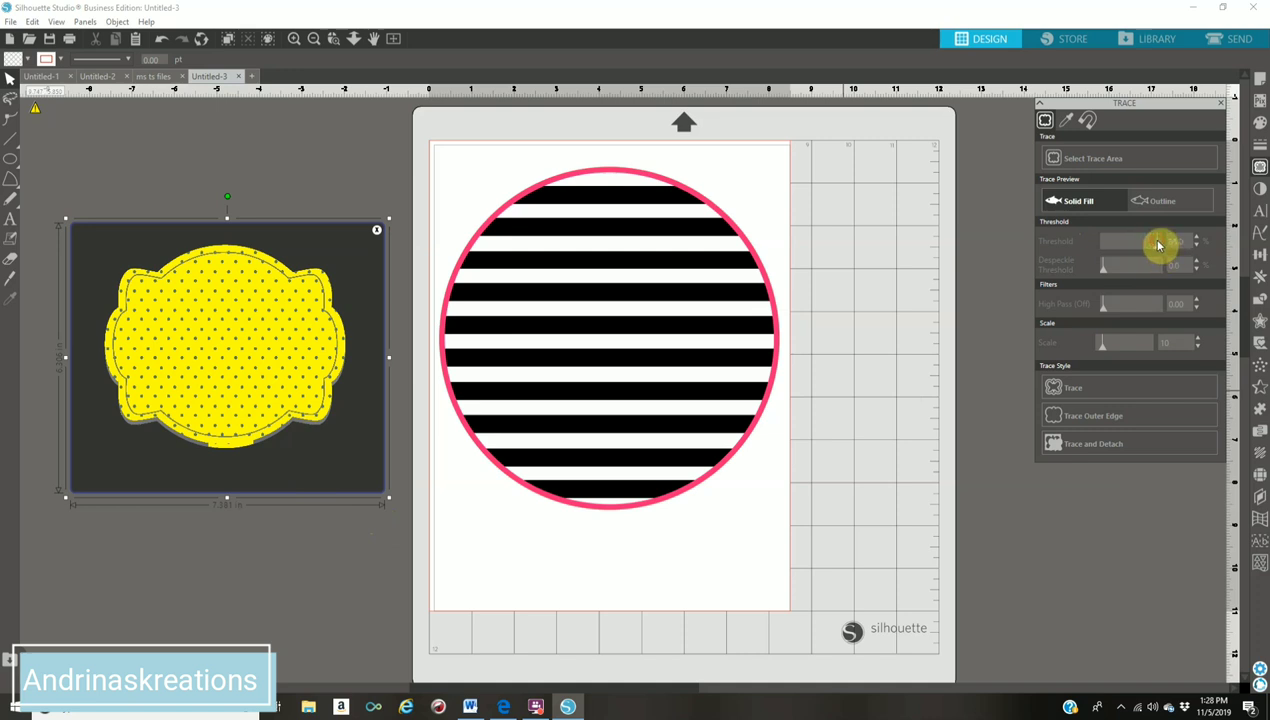
{"action": "left_click", "coordinate": [1158, 245]}
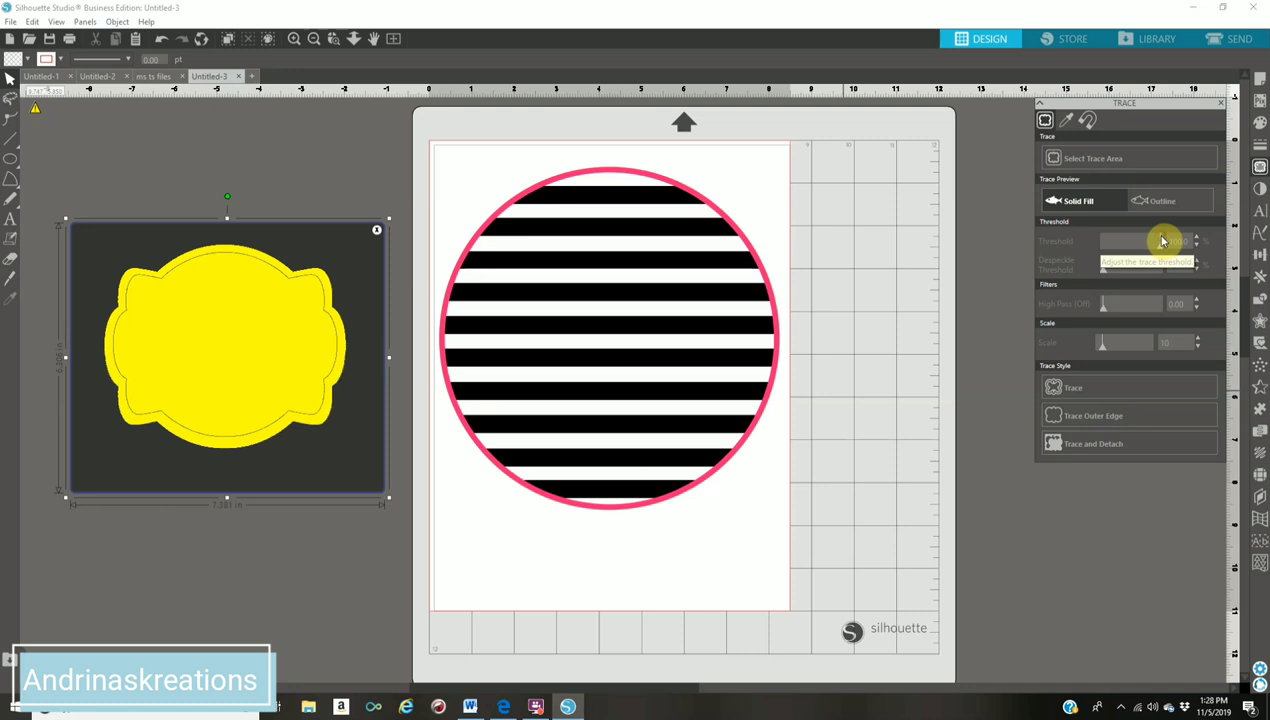
{"action": "left_click", "coordinate": [1077, 389]}
Step: Move the blue frame image off its traced outlines and delete the image
{"action": "left_click_drag", "start_coordinate": [244, 349], "coordinate": [254, 383]}
{"action": "left_click_drag", "start_coordinate": [287, 503], "coordinate": [325, 535]}
{"action": "key", "text": "Delete"}
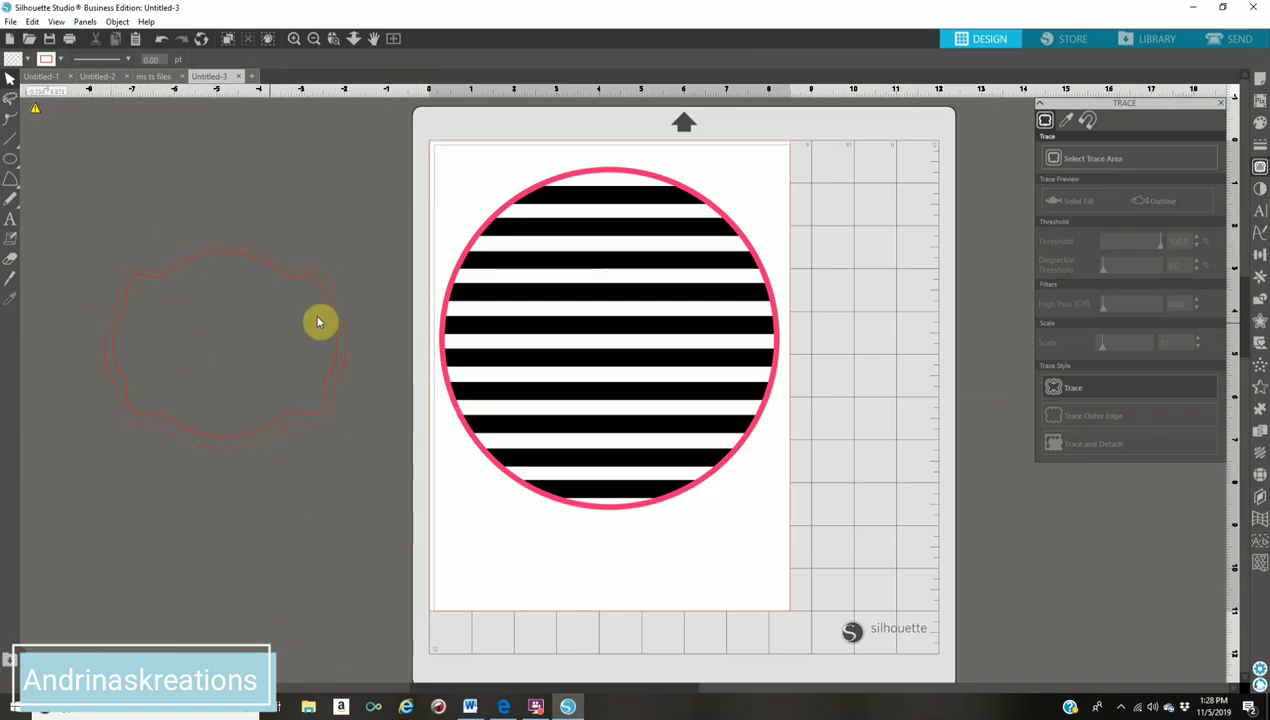
Step: Move the striped circle group off the page and place the traced frame outlines on the page
{"action": "left_click", "coordinate": [643, 431]}
{"action": "left_click_drag", "start_coordinate": [622, 408], "coordinate": [1006, 390]}
{"action": "left_click_drag", "start_coordinate": [249, 453], "coordinate": [620, 410]}
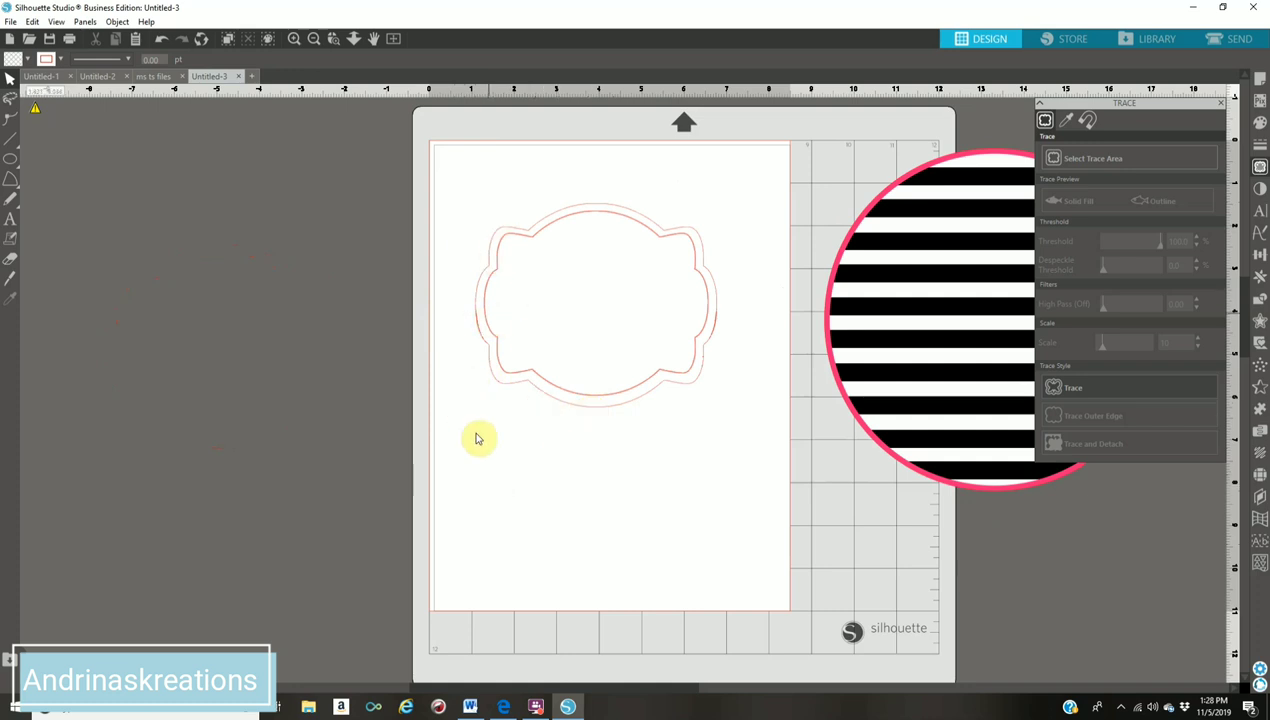
Step: Release the frame trace's compound path and delete the outermost outline
{"action": "left_click", "coordinate": [567, 411]}
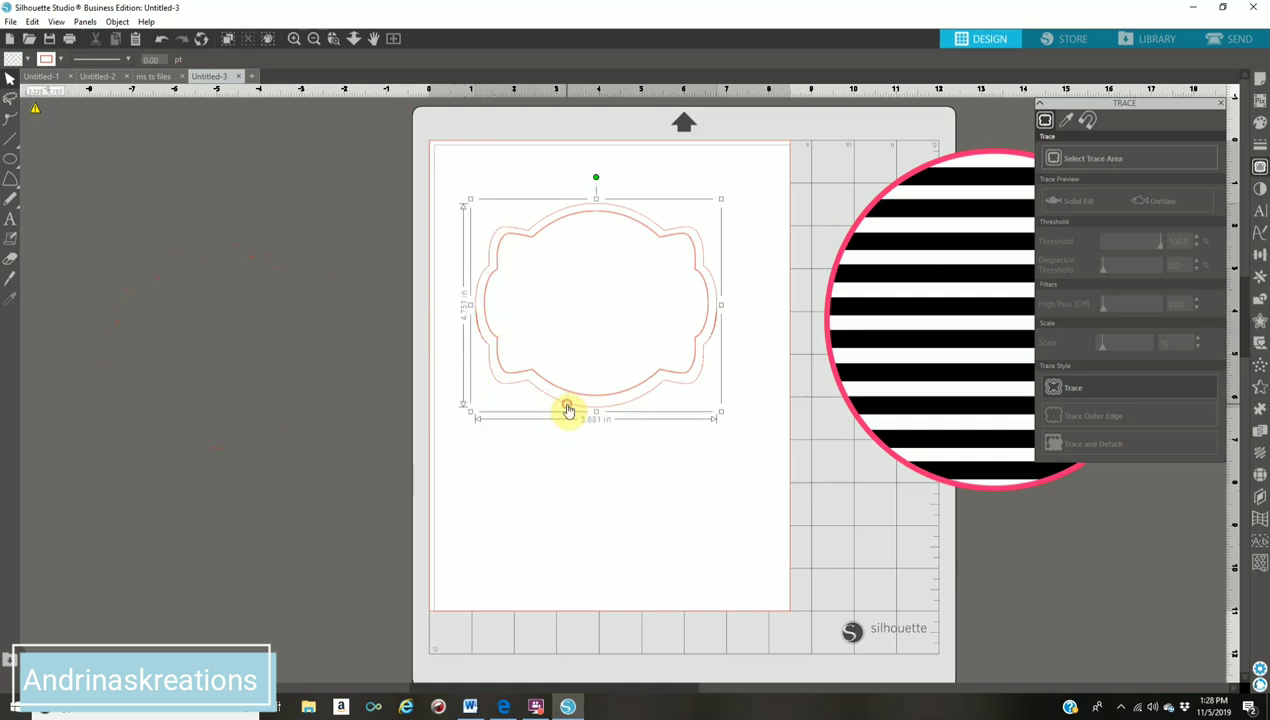
{"action": "right_click", "coordinate": [562, 348]}
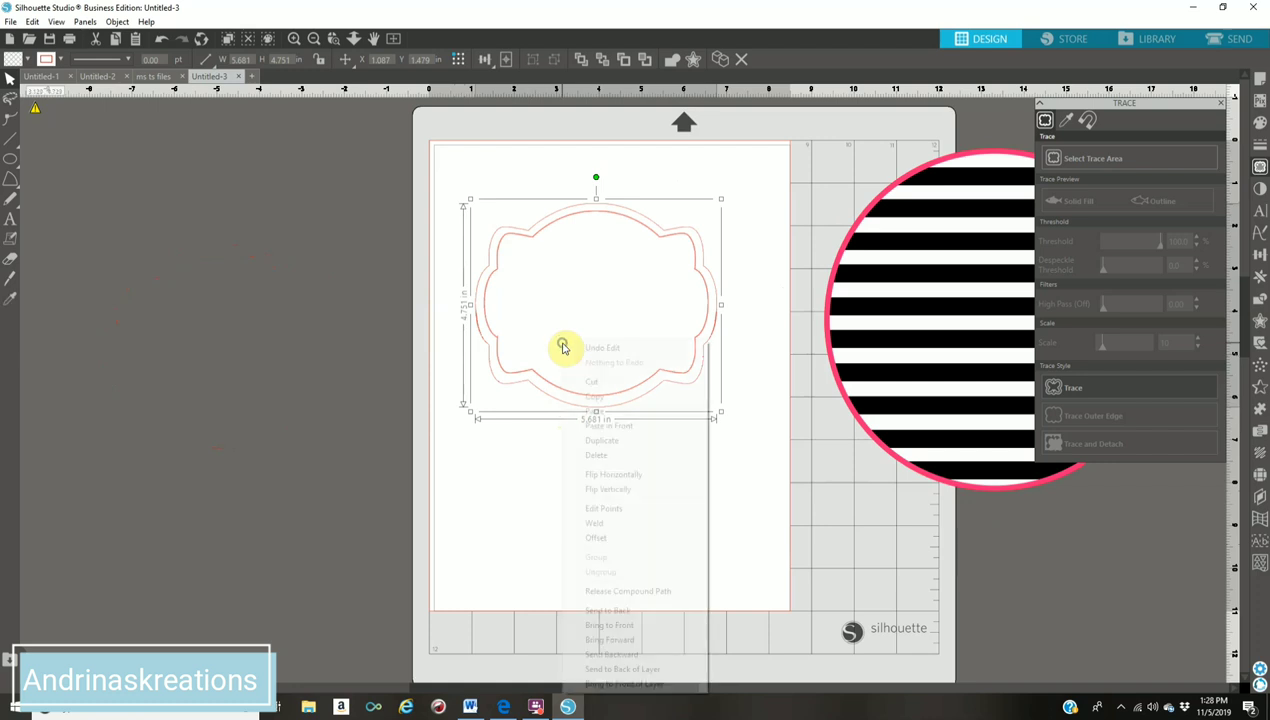
{"action": "left_click", "coordinate": [612, 592]}
{"action": "left_click", "coordinate": [609, 583]}
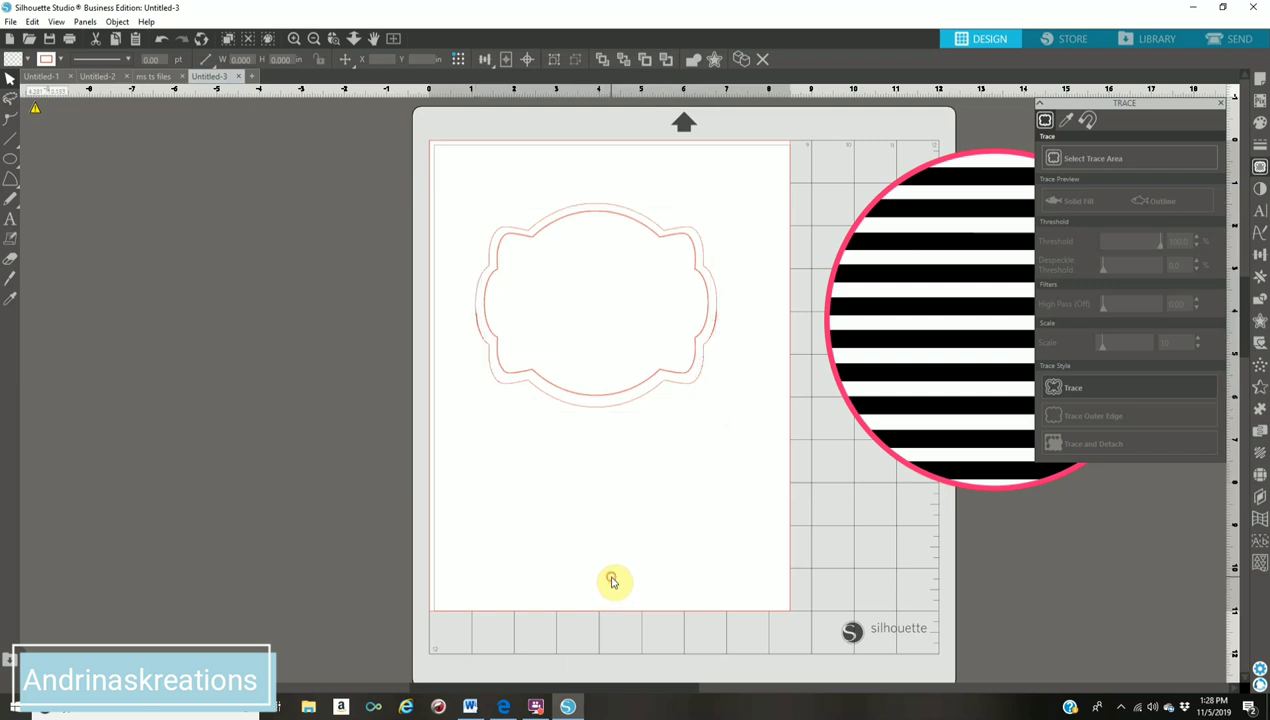
{"action": "left_click", "coordinate": [619, 410]}
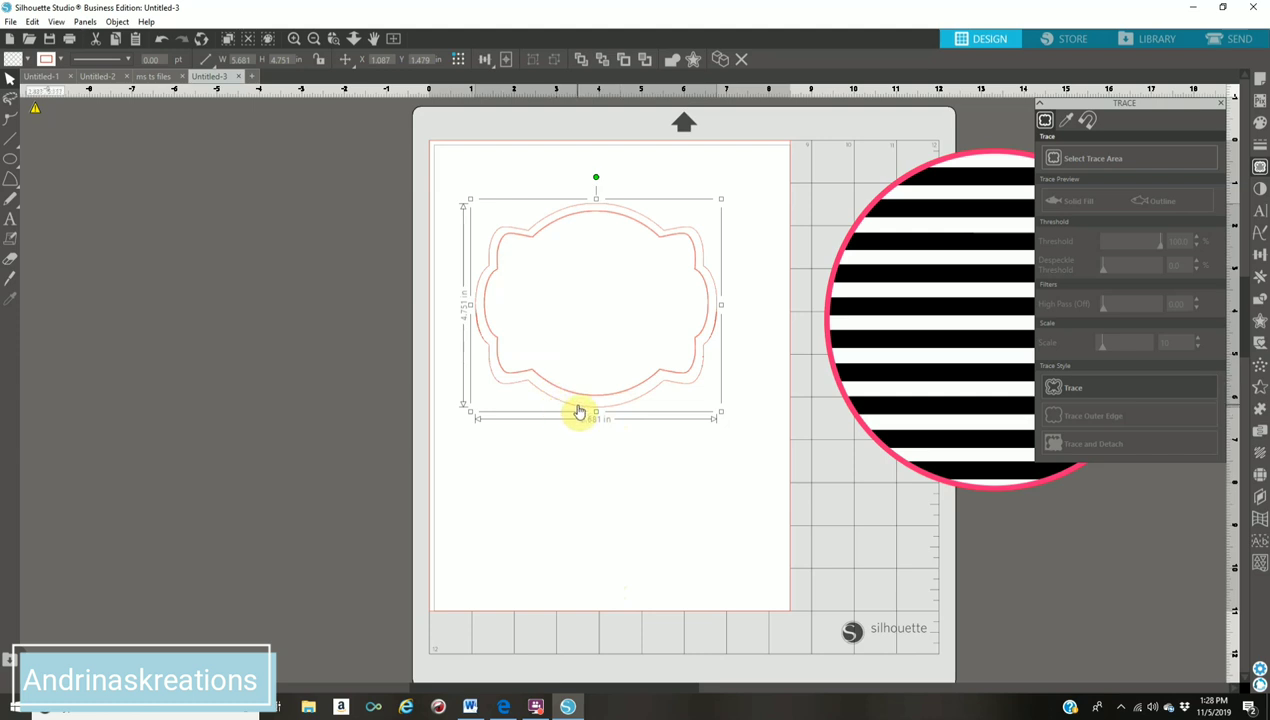
{"action": "key", "text": "Delete"}
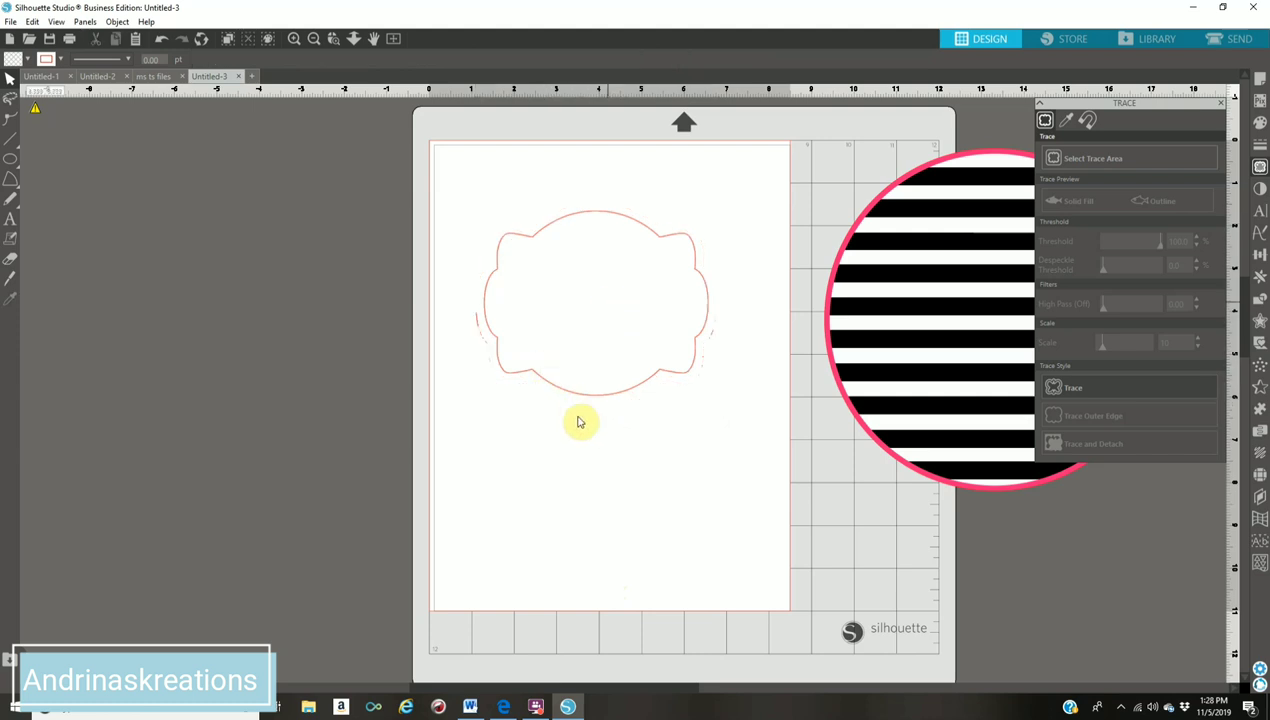
Step: Move the two remaining frame outlines off the page and delete the stray trace fragments left on it
{"action": "left_click", "coordinate": [482, 330]}
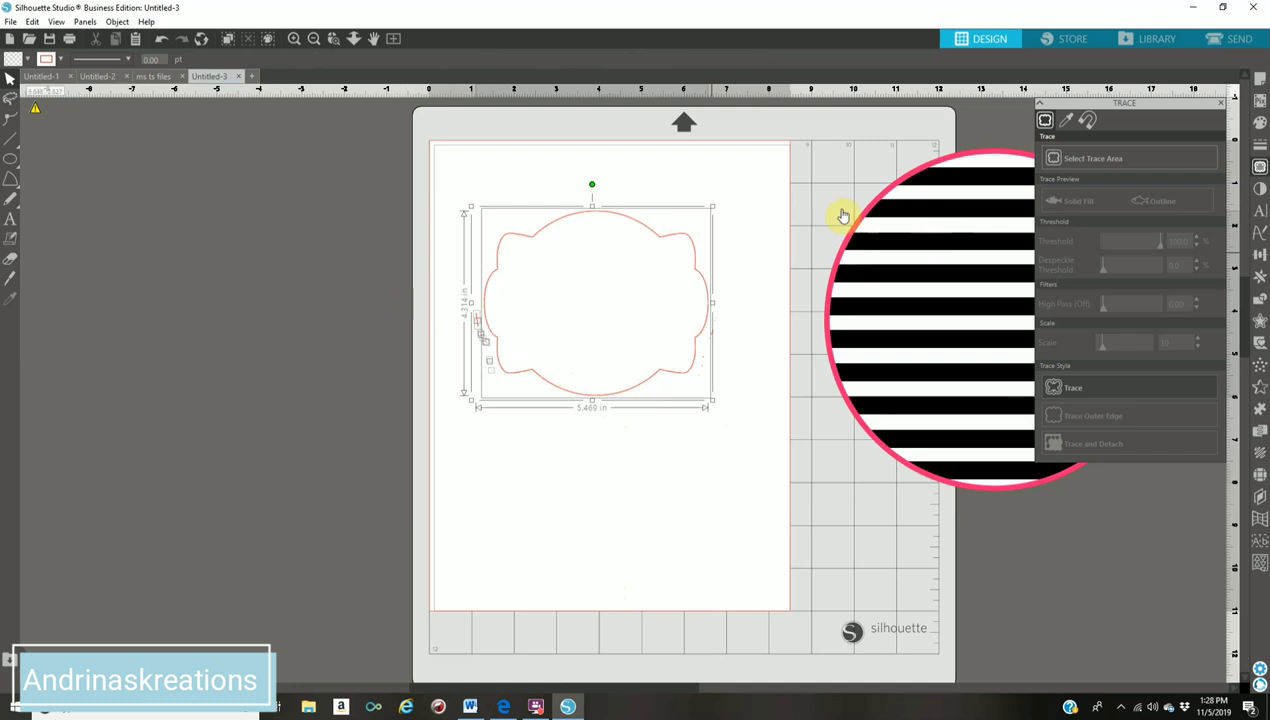
{"action": "left_click_drag", "start_coordinate": [670, 218], "coordinate": [305, 164]}
{"action": "left_click_drag", "start_coordinate": [585, 218], "coordinate": [217, 222]}
{"action": "left_click", "coordinate": [447, 221]}
{"action": "left_click_drag", "start_coordinate": [457, 297], "coordinate": [774, 404]}
{"action": "key", "text": "Delete"}
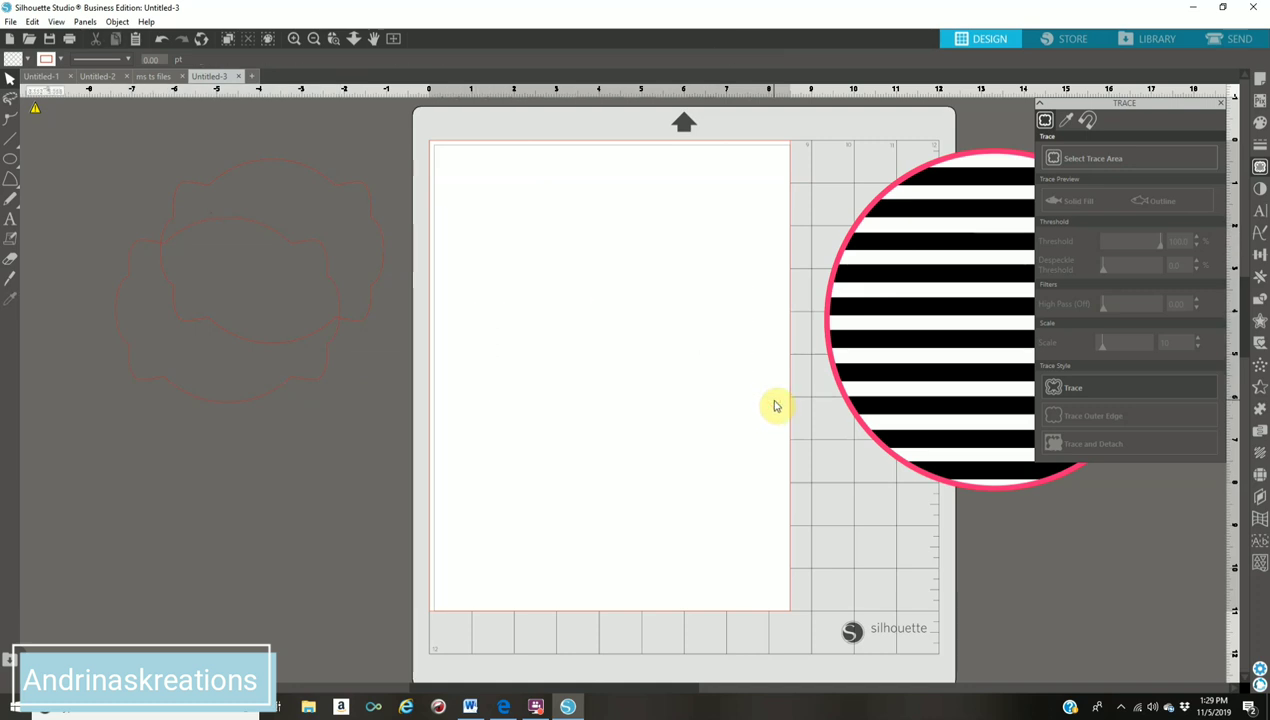
{"action": "left_click_drag", "start_coordinate": [318, 402], "coordinate": [292, 388]}
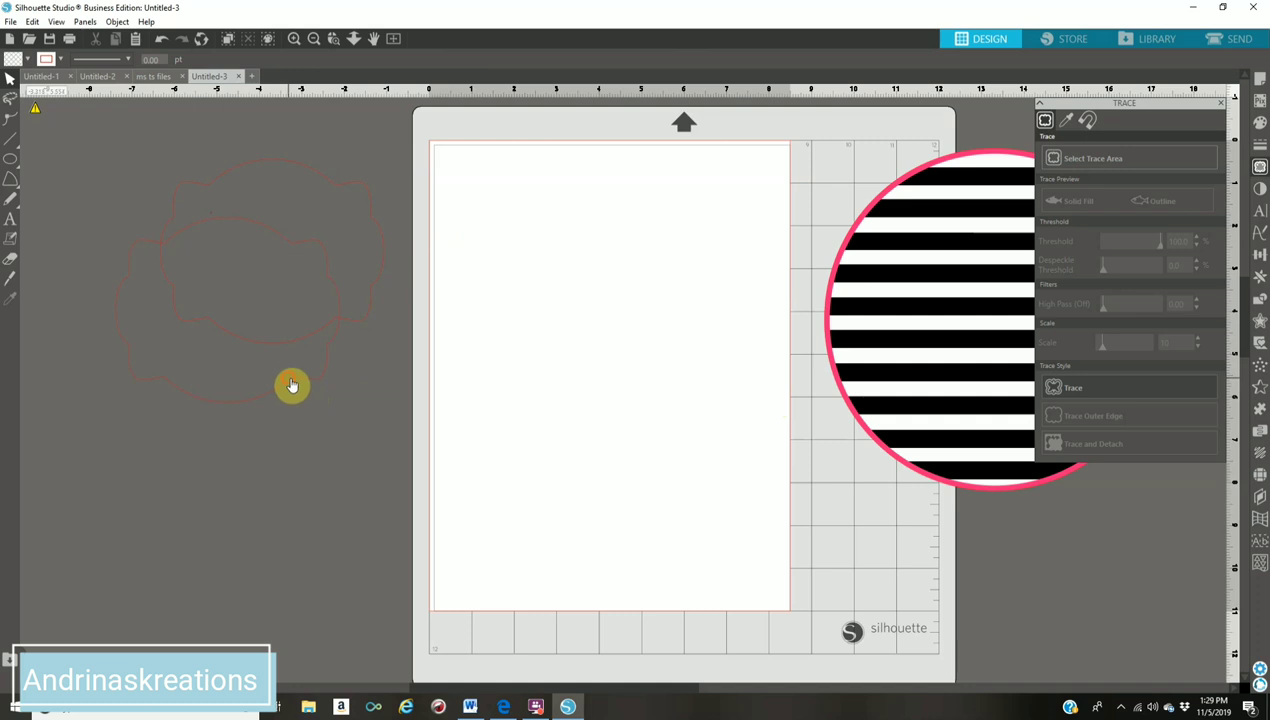
Step: Place one of the two off-page frame outlines in the middle of the page
{"action": "left_click", "coordinate": [629, 436]}
{"action": "key", "text": "ctrl+v"}
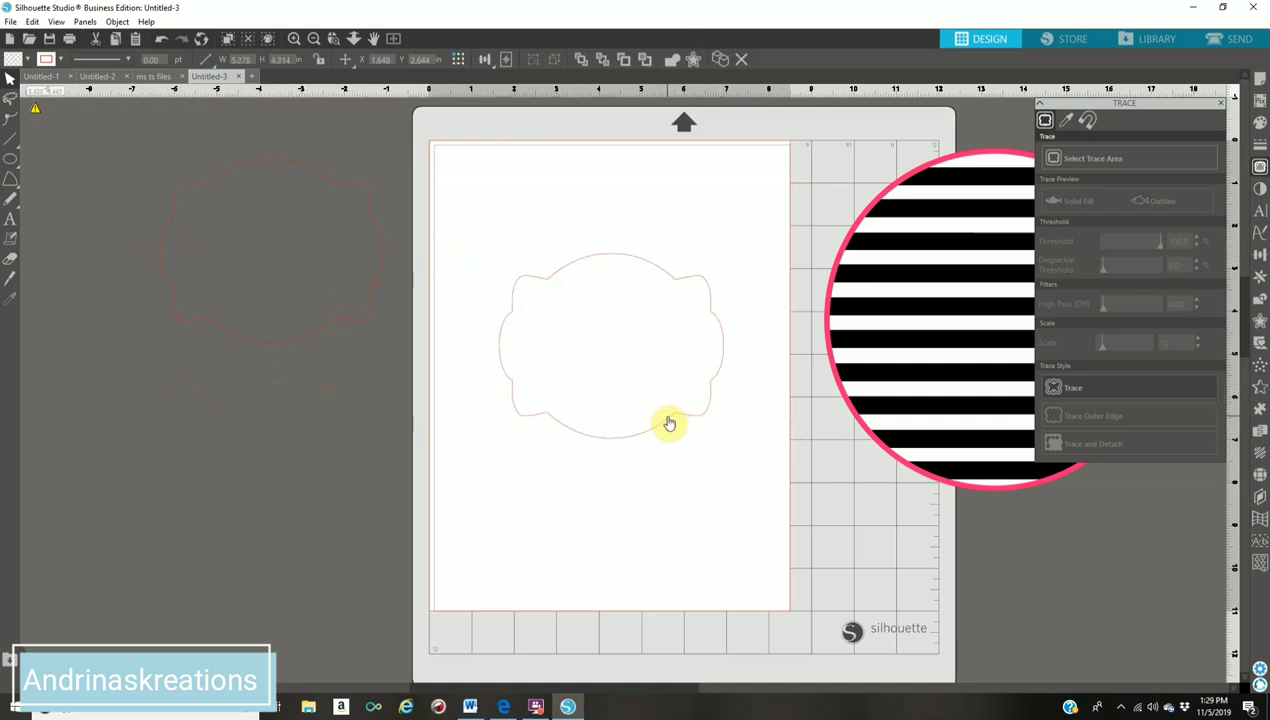
{"action": "left_click", "coordinate": [660, 436]}
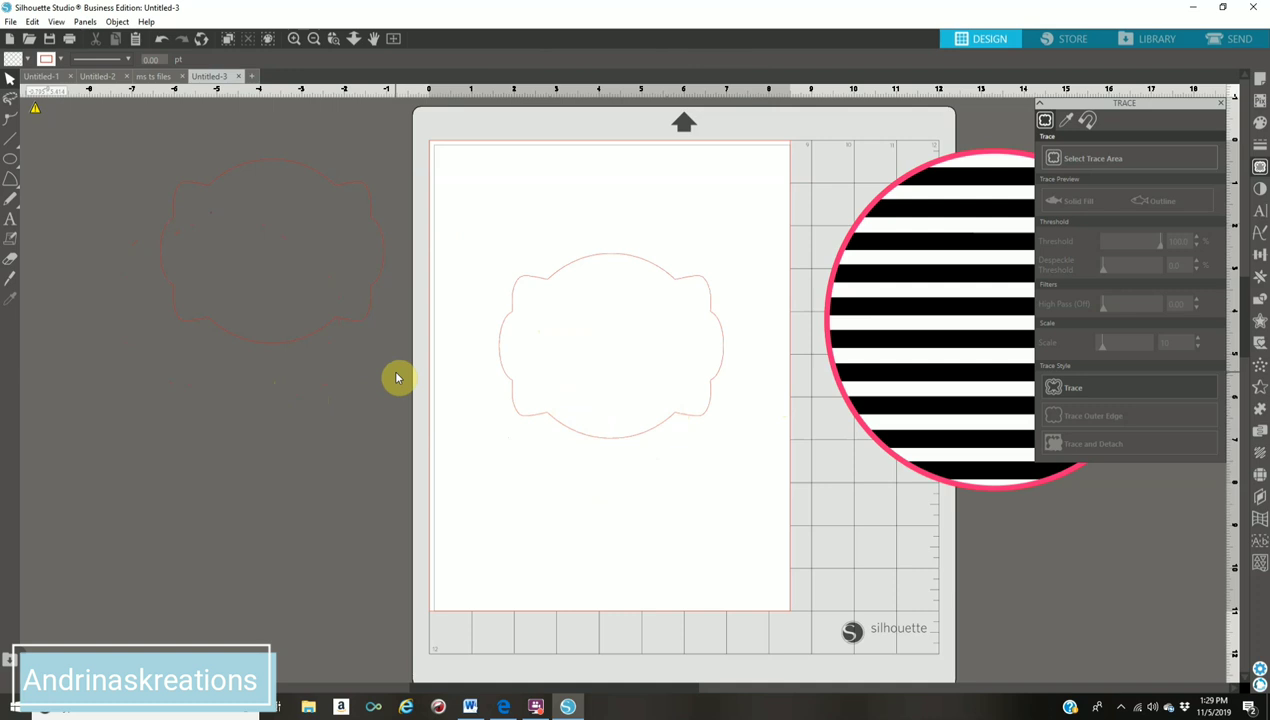
{"action": "left_click", "coordinate": [572, 433]}
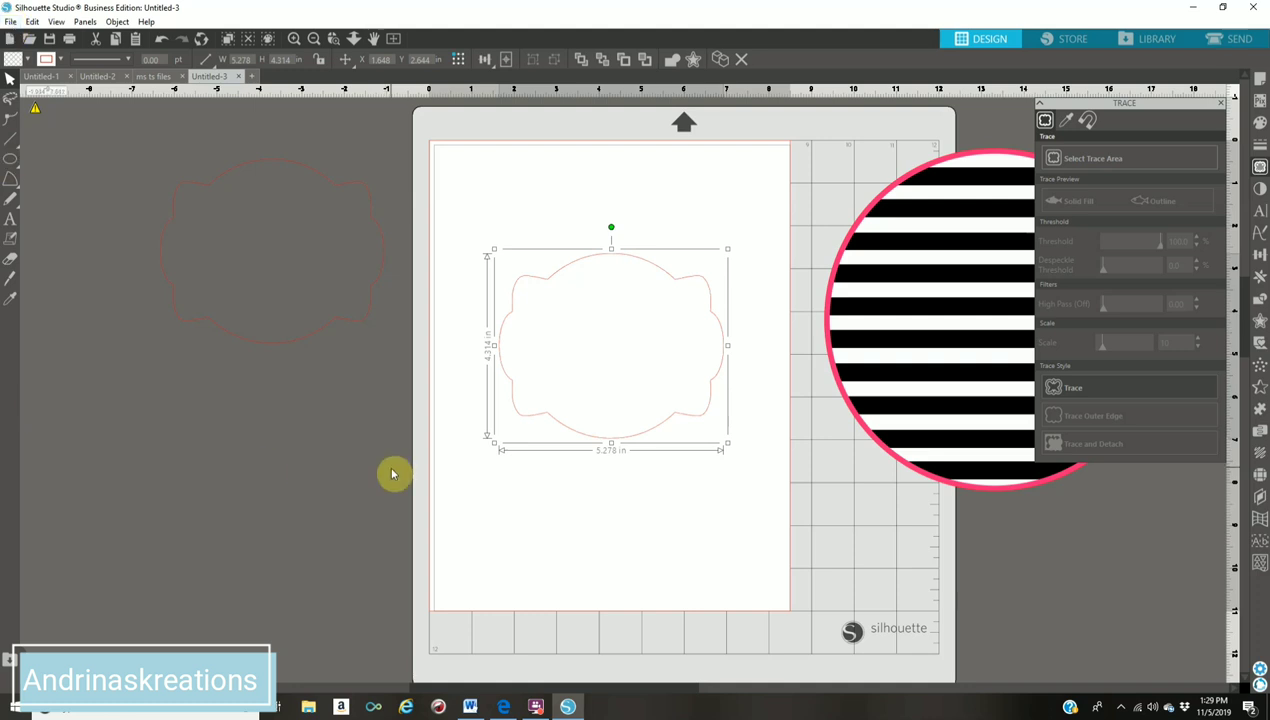
Step: Merge the Gold-Glitter-Background-5 image from the backgrounds folder into the design
{"action": "left_click", "coordinate": [12, 22]}
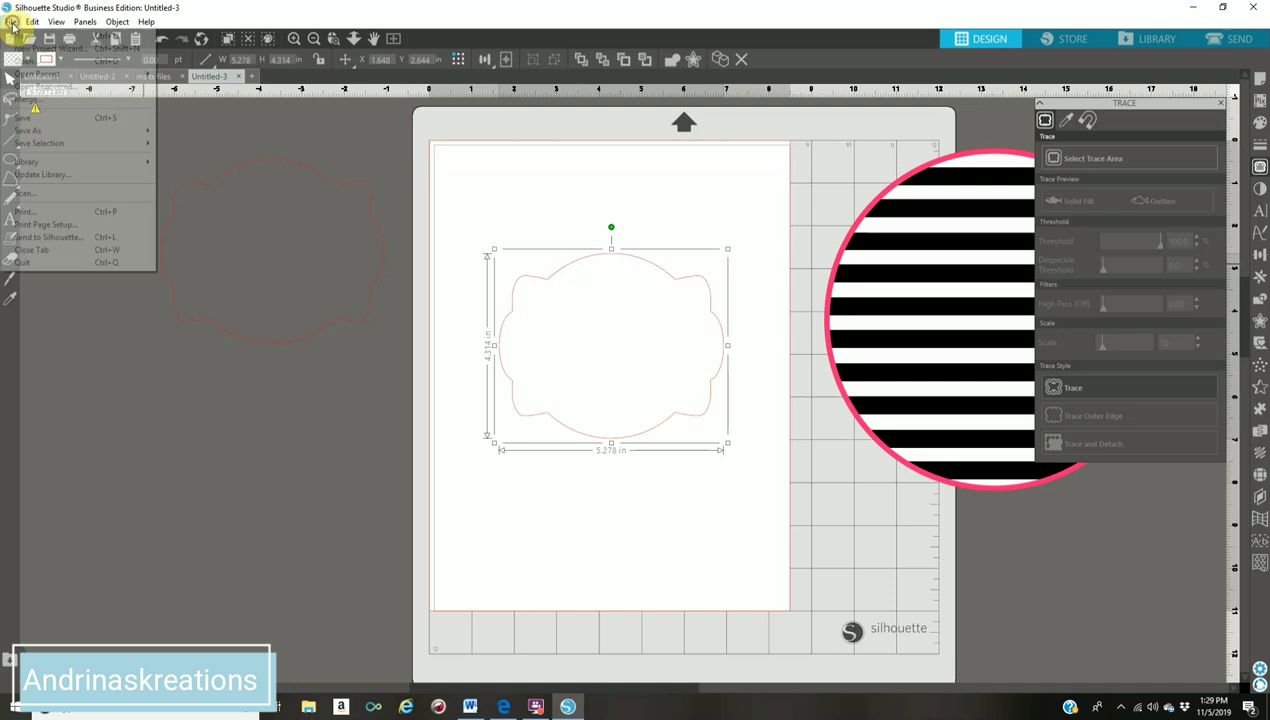
{"action": "left_click", "coordinate": [45, 99]}
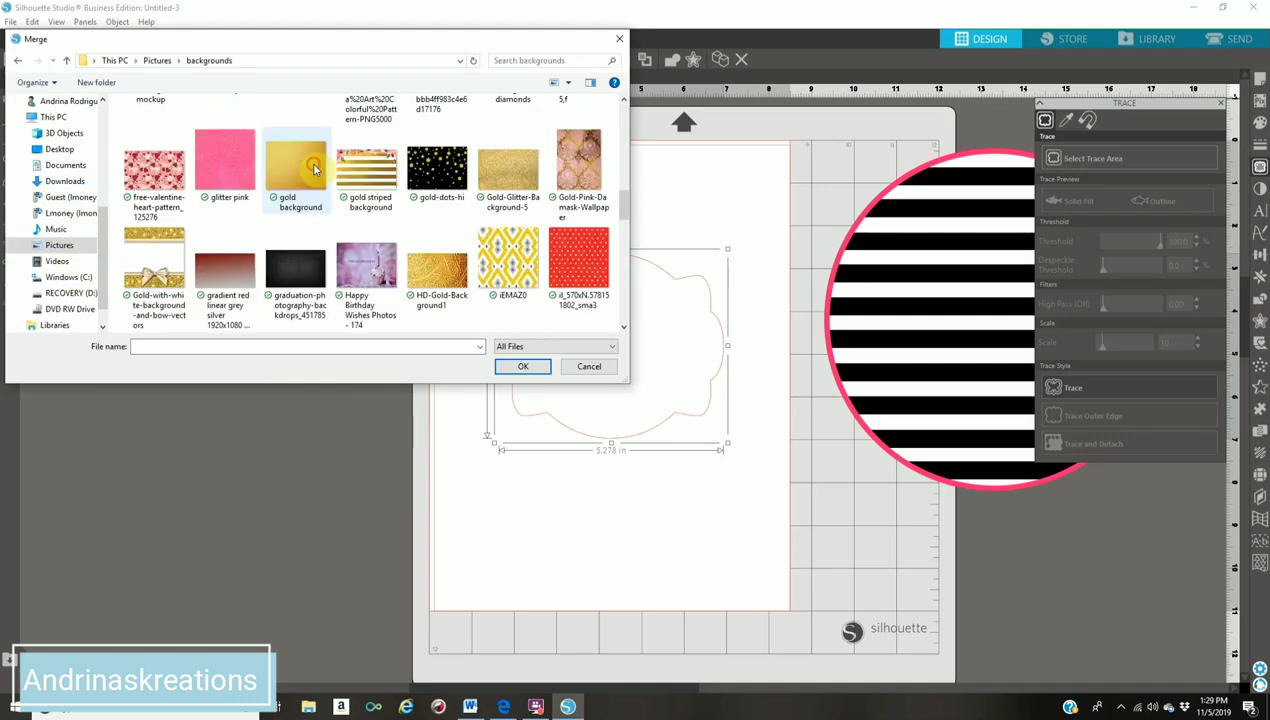
{"action": "left_click", "coordinate": [300, 165]}
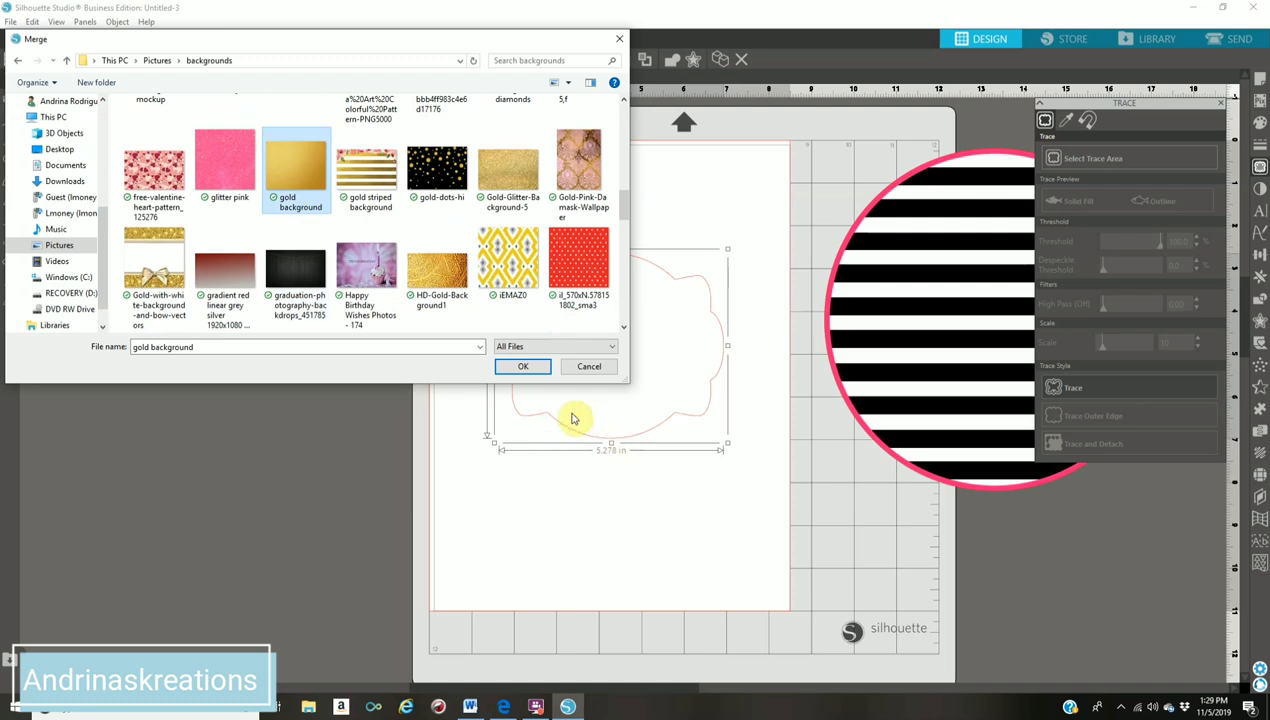
{"action": "left_click", "coordinate": [503, 182]}
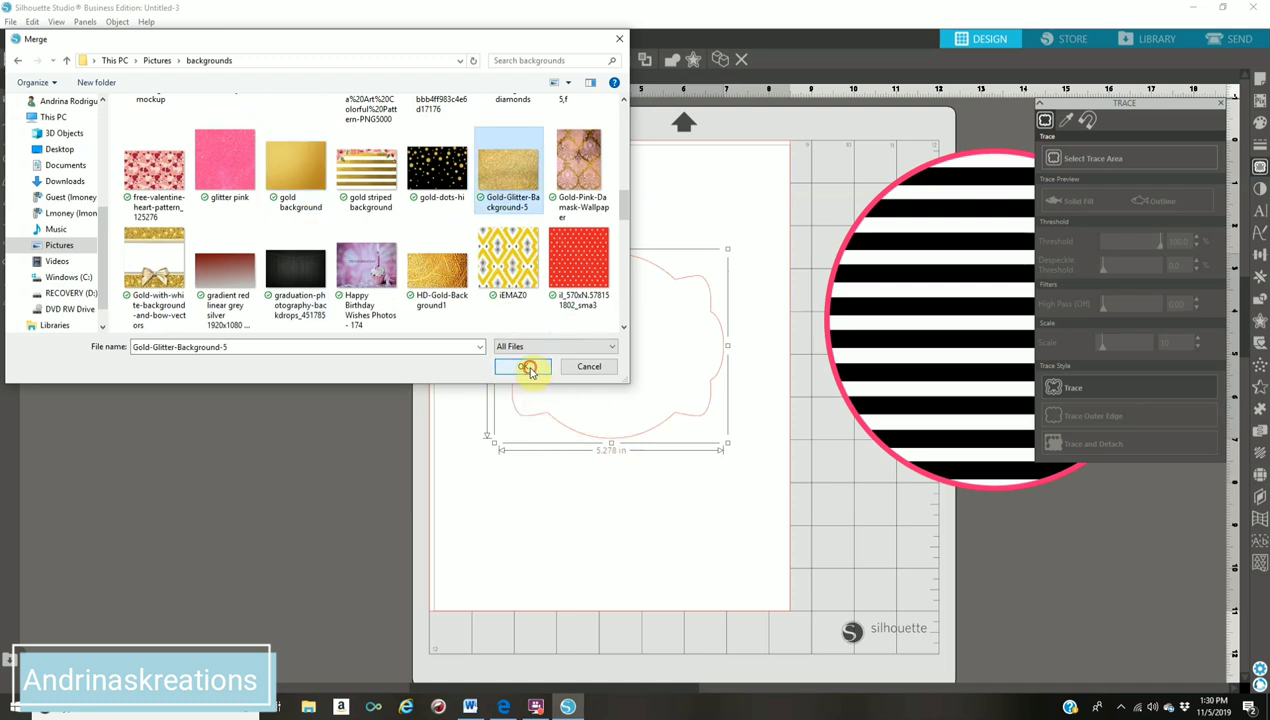
{"action": "left_click", "coordinate": [528, 367]}
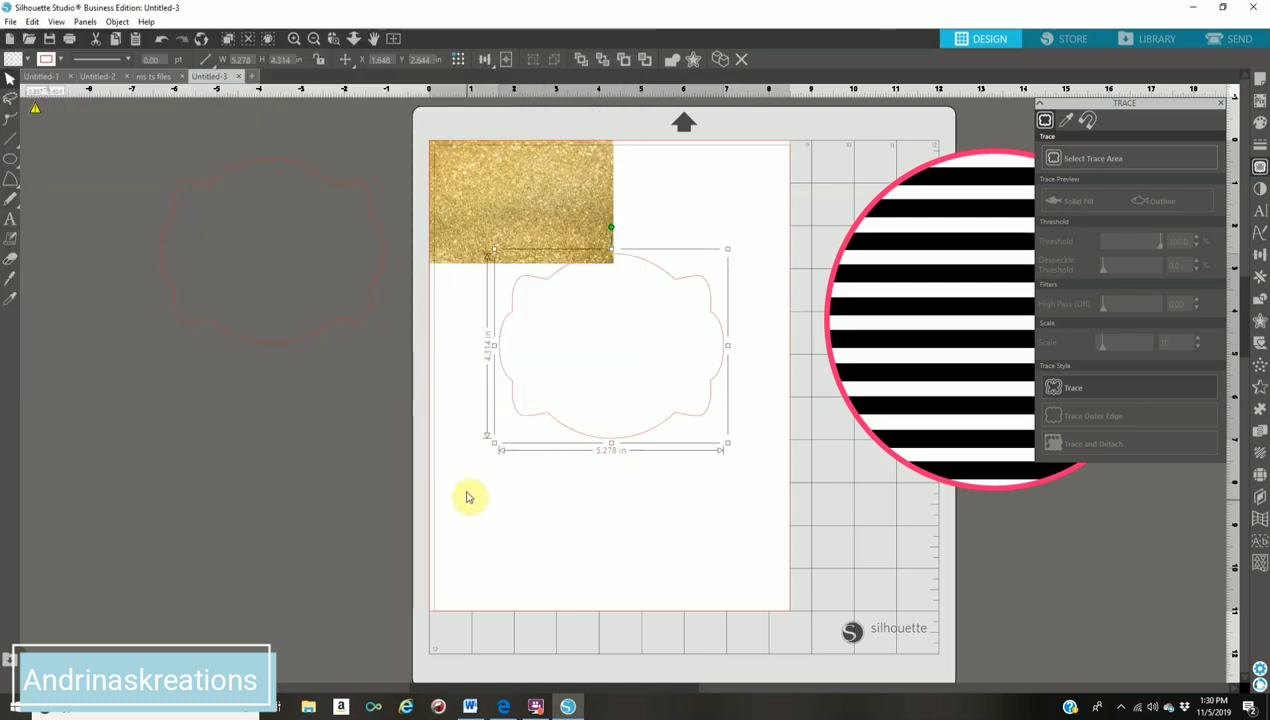
Step: Move the gold glitter image over the frame outline and enlarge it to about 7.06 by 5.08 in to cover the outline completely
{"action": "left_click_drag", "start_coordinate": [482, 232], "coordinate": [537, 324]}
{"action": "left_click", "coordinate": [624, 345]}
{"action": "left_click_drag", "start_coordinate": [675, 372], "coordinate": [790, 505]}
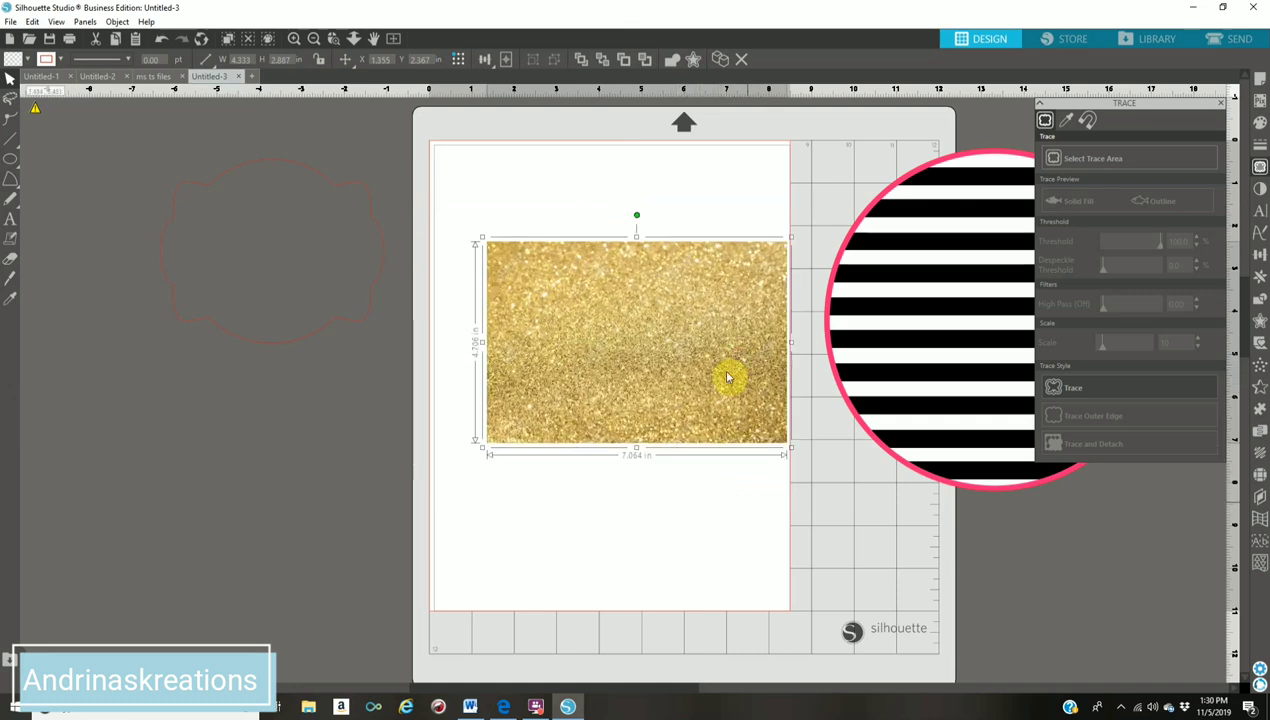
{"action": "left_click_drag", "start_coordinate": [727, 378], "coordinate": [716, 395]}
{"action": "left_click_drag", "start_coordinate": [478, 222], "coordinate": [748, 484]}
{"action": "left_click", "coordinate": [686, 405]}
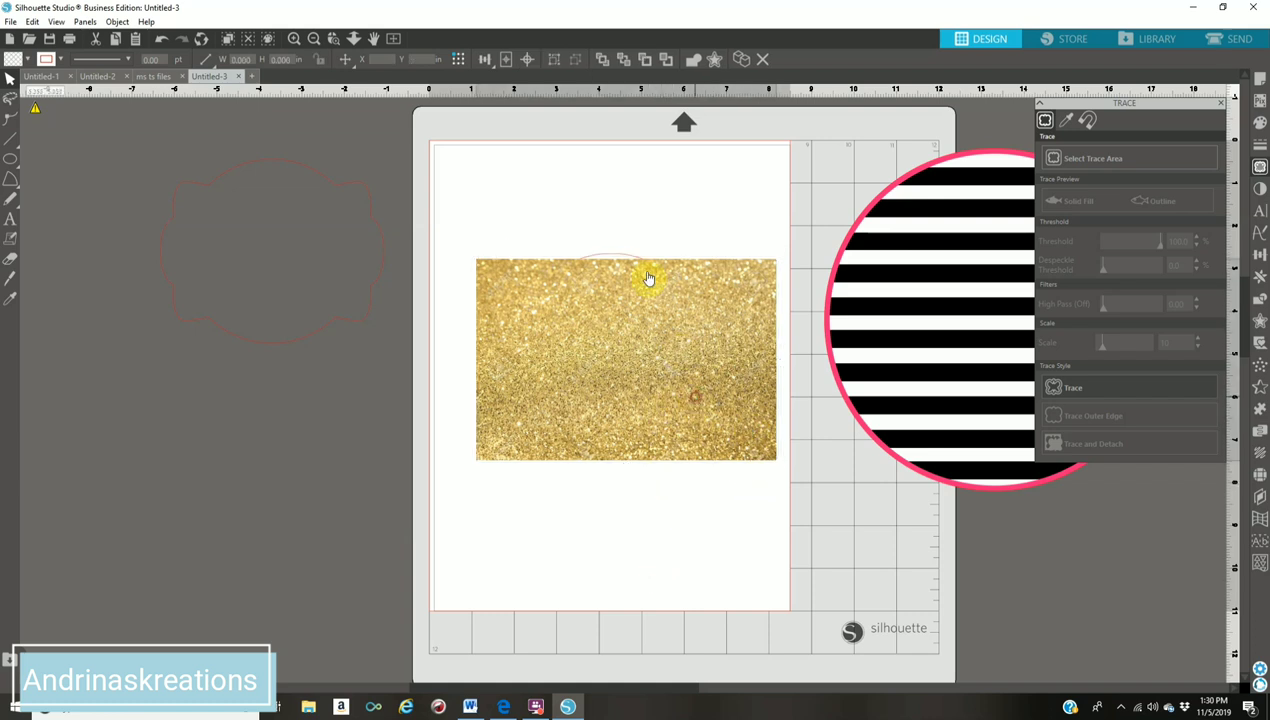
{"action": "left_click_drag", "start_coordinate": [626, 253], "coordinate": [627, 241]}
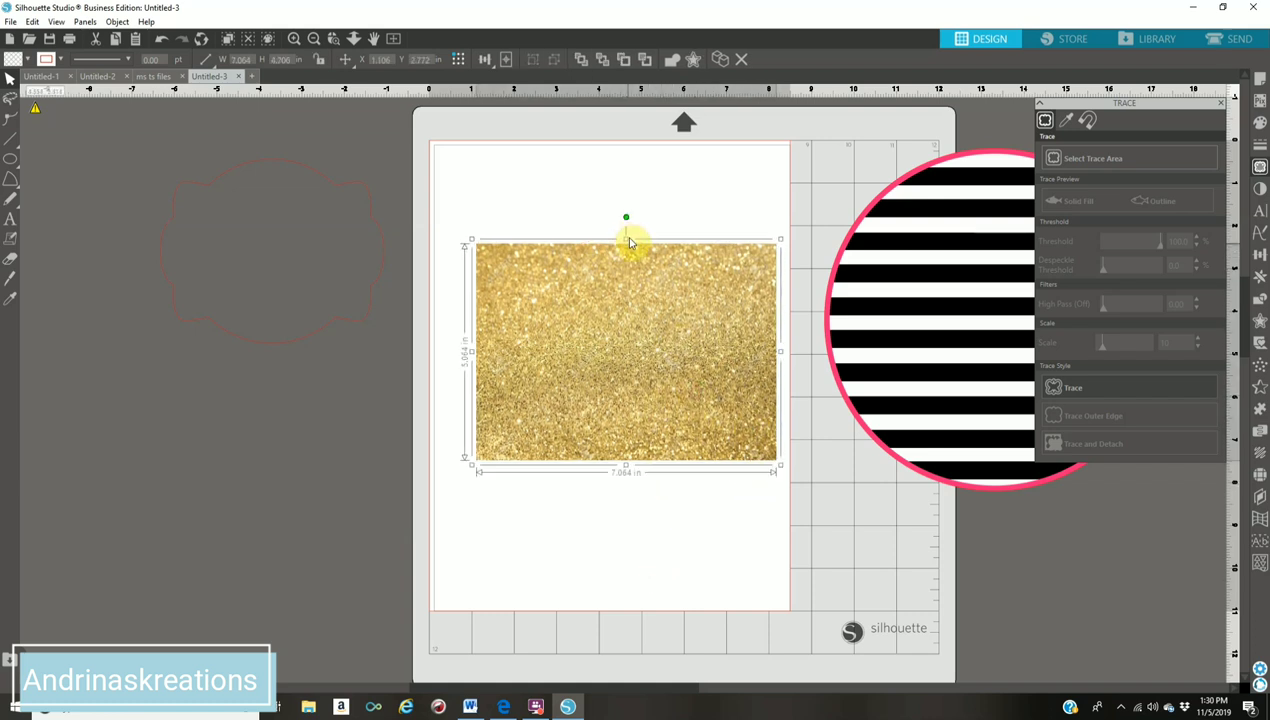
Step: Crop the gold glitter image to the shape of the frame outline
{"action": "left_click", "coordinate": [791, 499]}
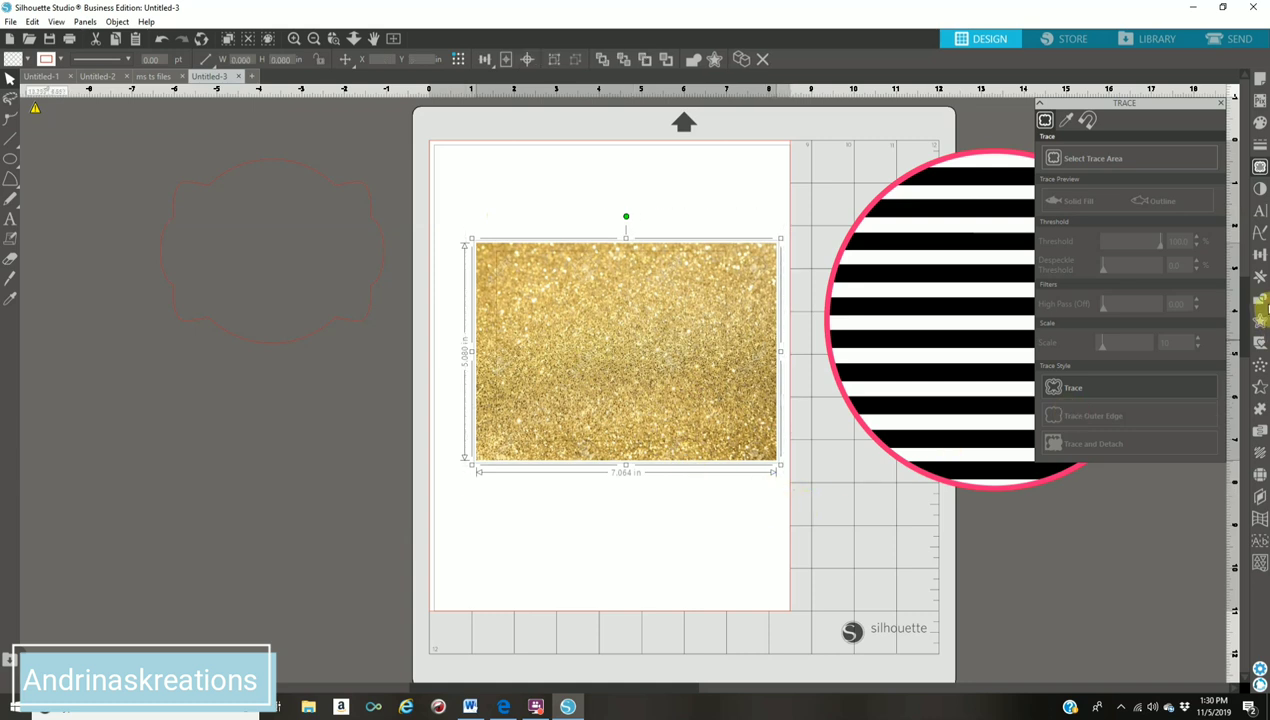
{"action": "left_click", "coordinate": [1262, 303]}
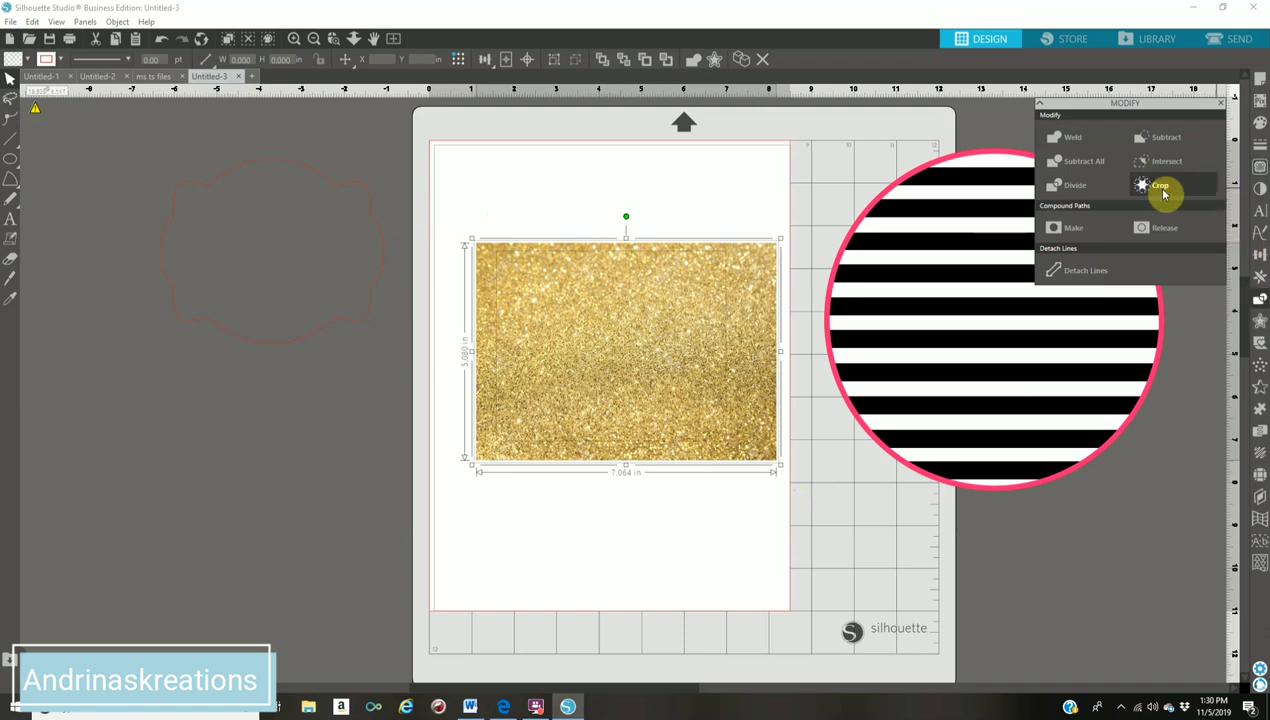
{"action": "left_click", "coordinate": [1160, 187]}
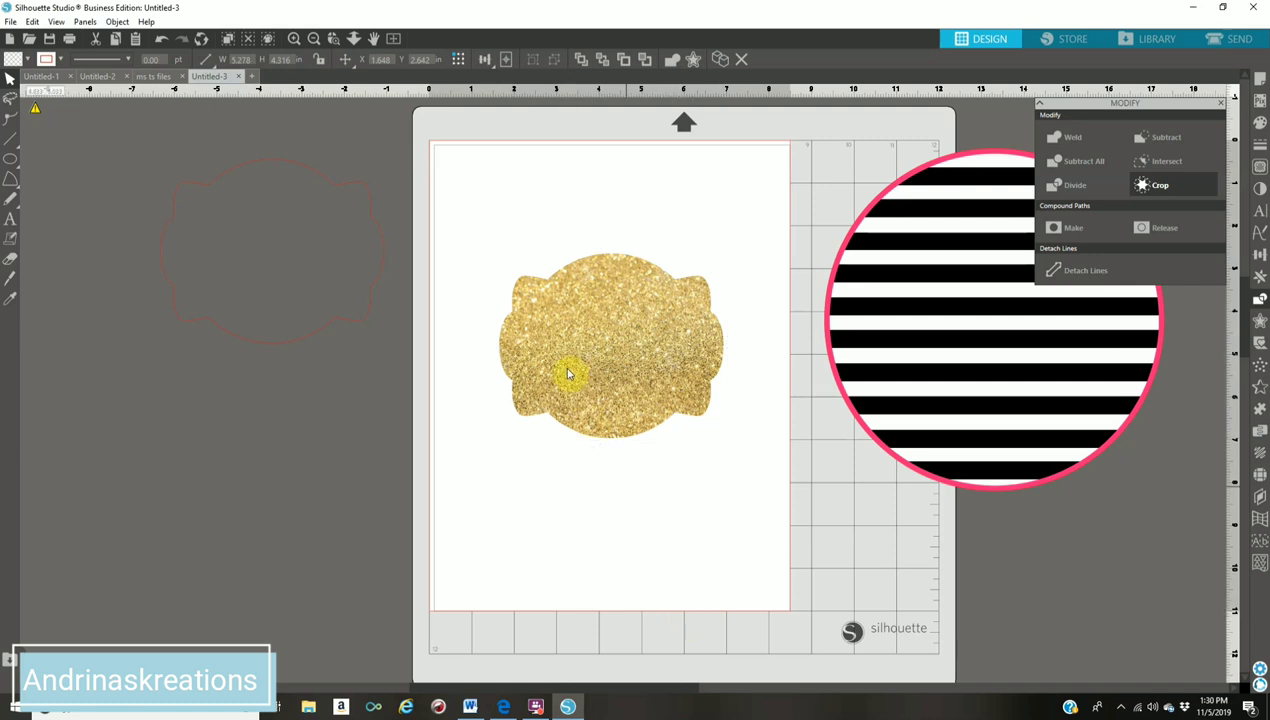
Step: Enlarge the gold glitter frame to about 6.95 by 5.68 in and shift it back within the page edges
{"action": "left_click", "coordinate": [690, 420]}
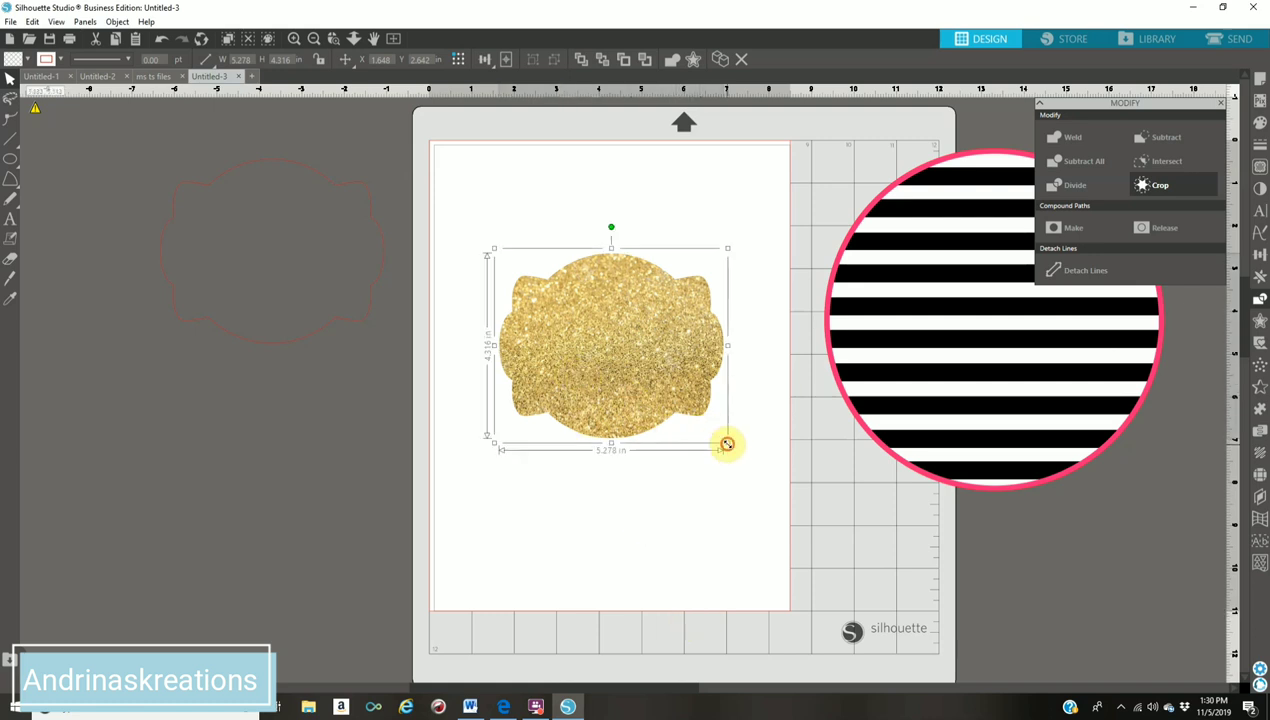
{"action": "left_click_drag", "start_coordinate": [727, 443], "coordinate": [774, 481]}
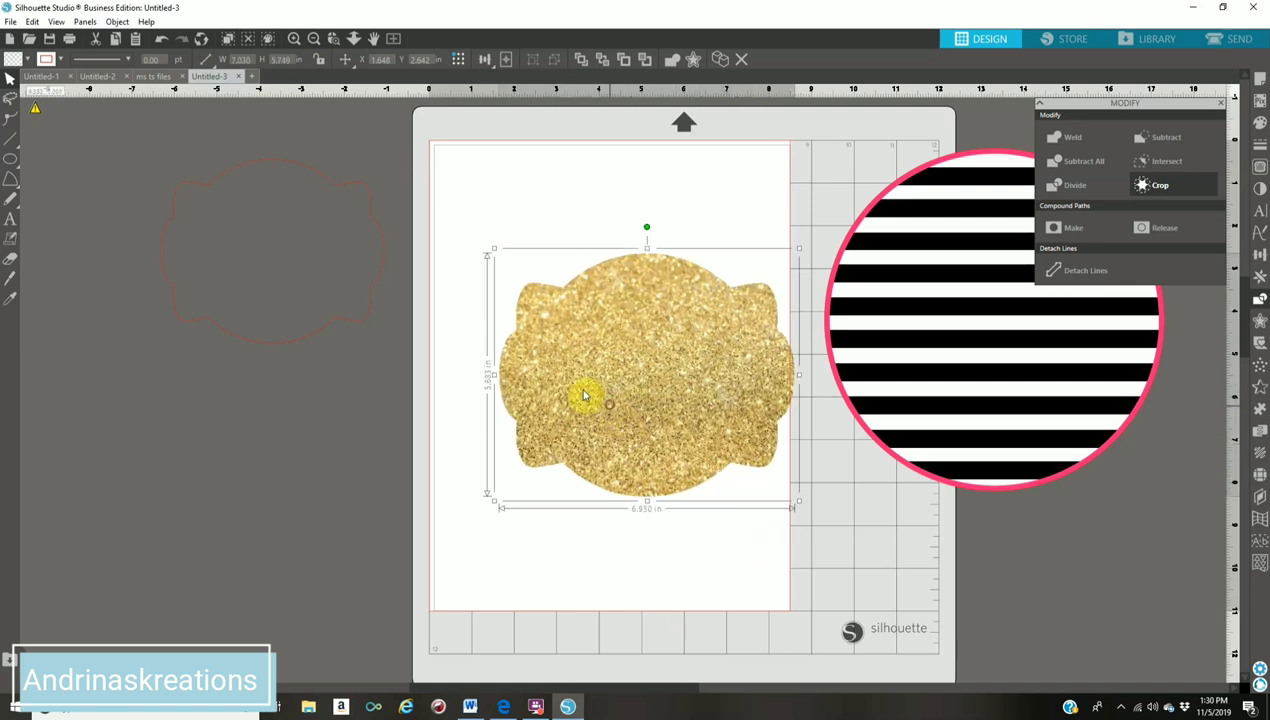
{"action": "left_click_drag", "start_coordinate": [585, 396], "coordinate": [557, 381]}
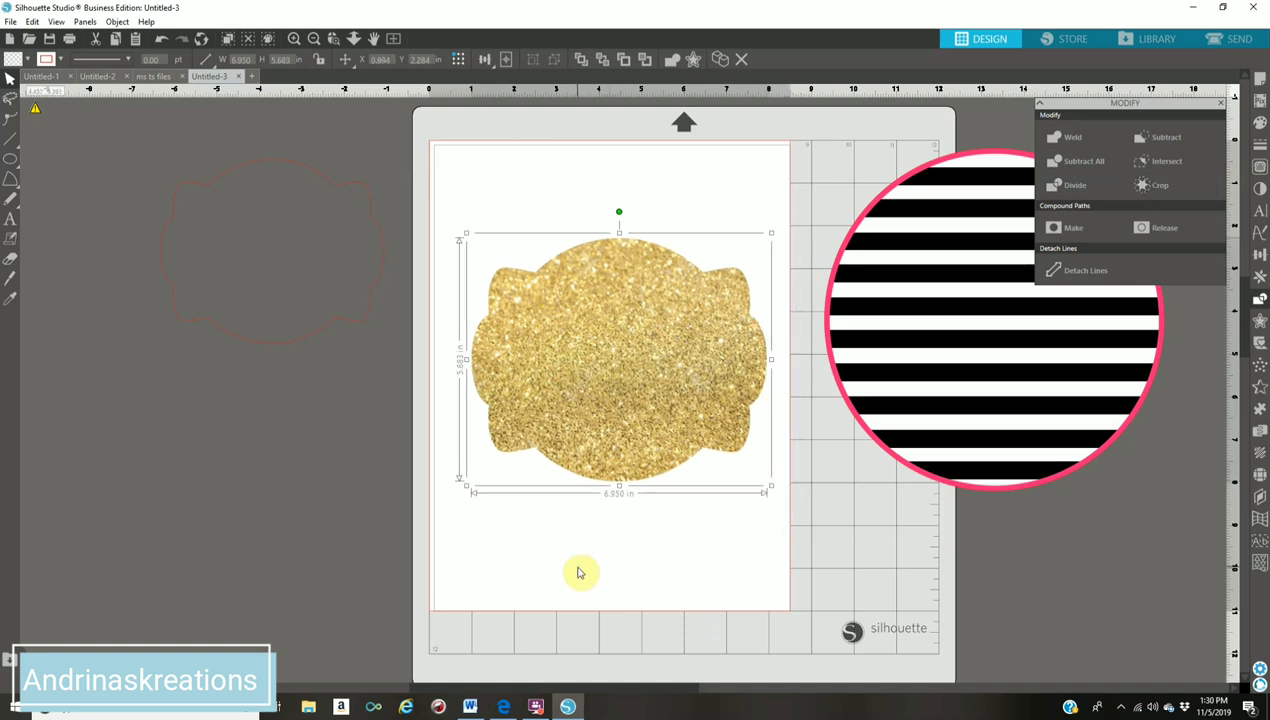
Step: Create a 0.125 in internal offset of the gold glitter frame
{"action": "left_click", "coordinate": [738, 582]}
{"action": "left_click", "coordinate": [655, 432]}
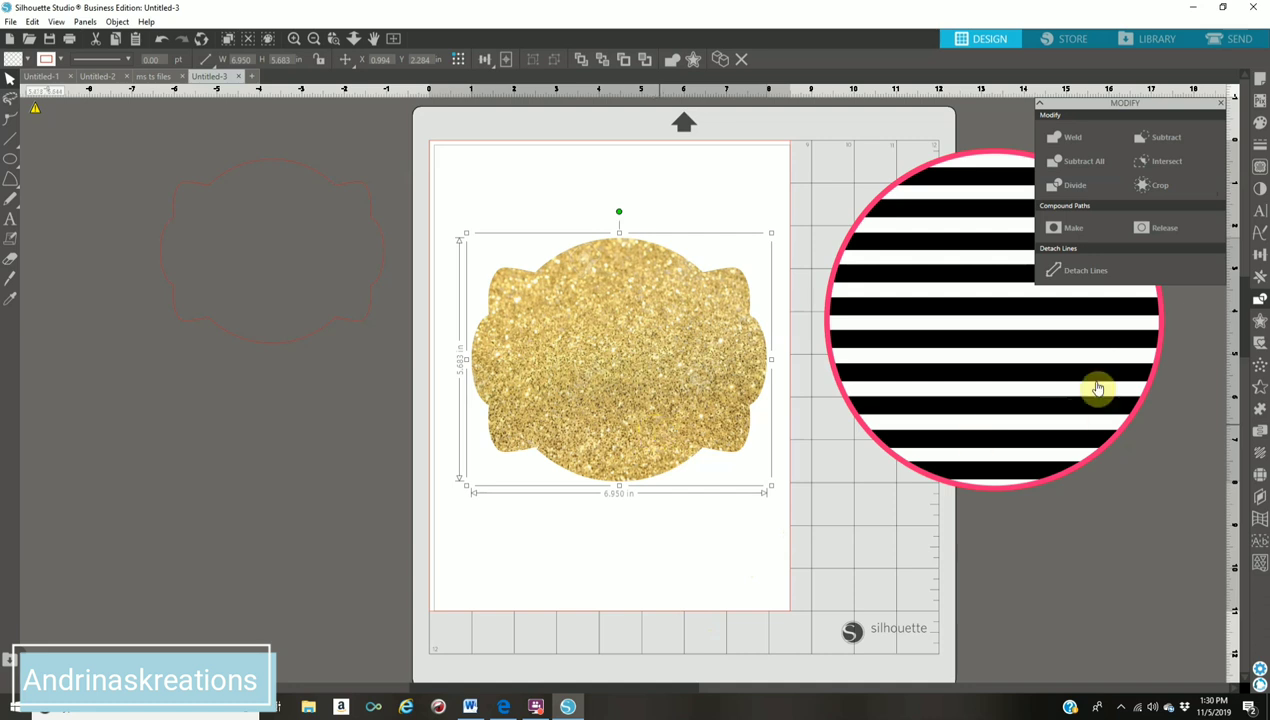
{"action": "left_click", "coordinate": [1261, 321]}
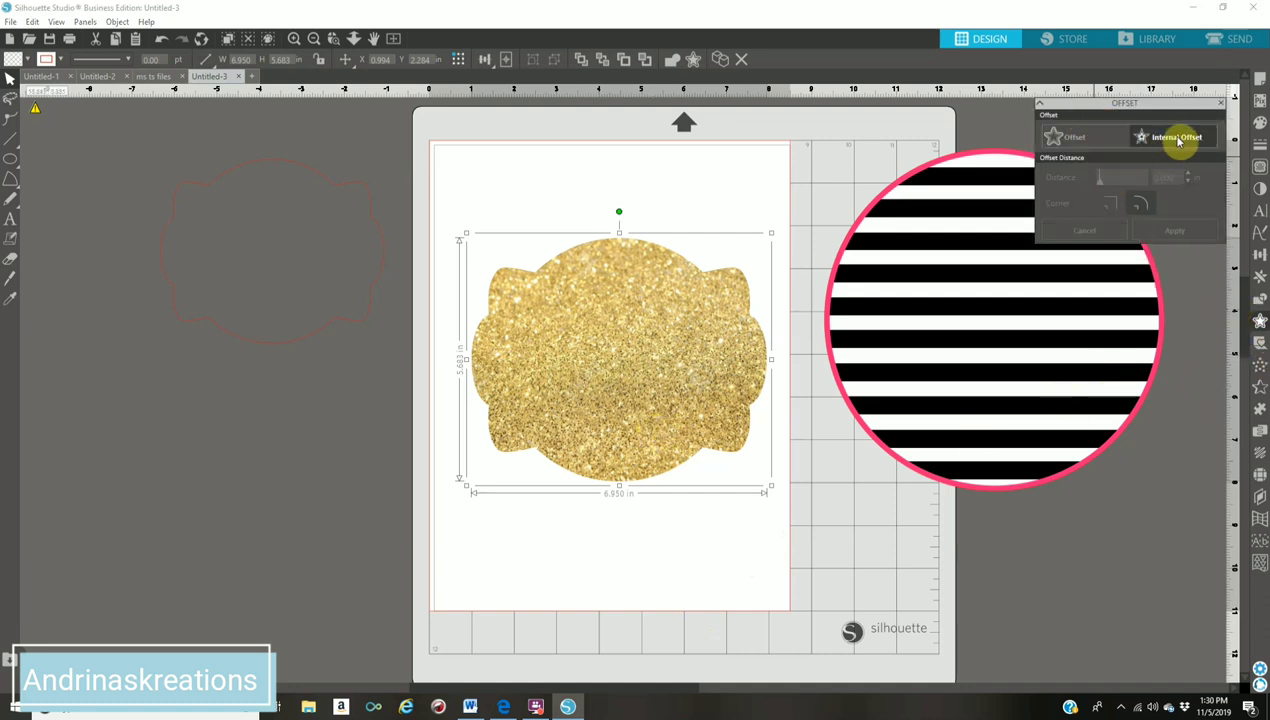
{"action": "left_click", "coordinate": [1178, 141]}
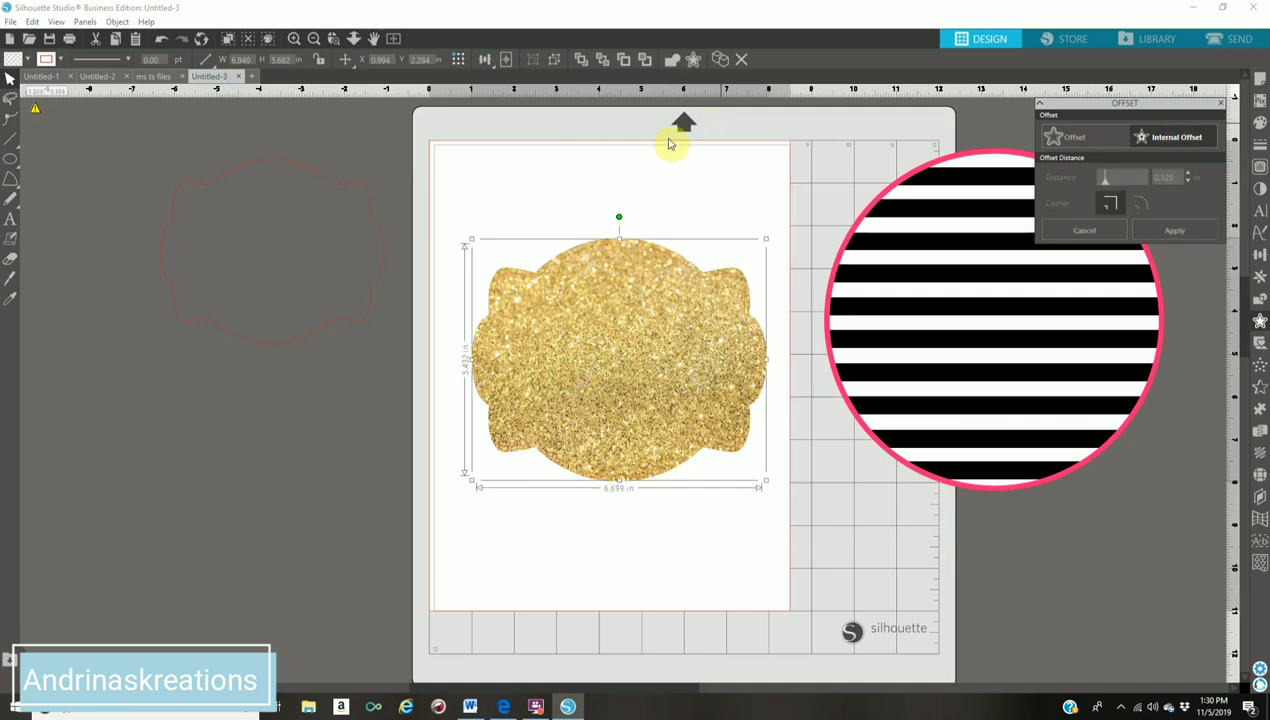
{"action": "left_click", "coordinate": [660, 262]}
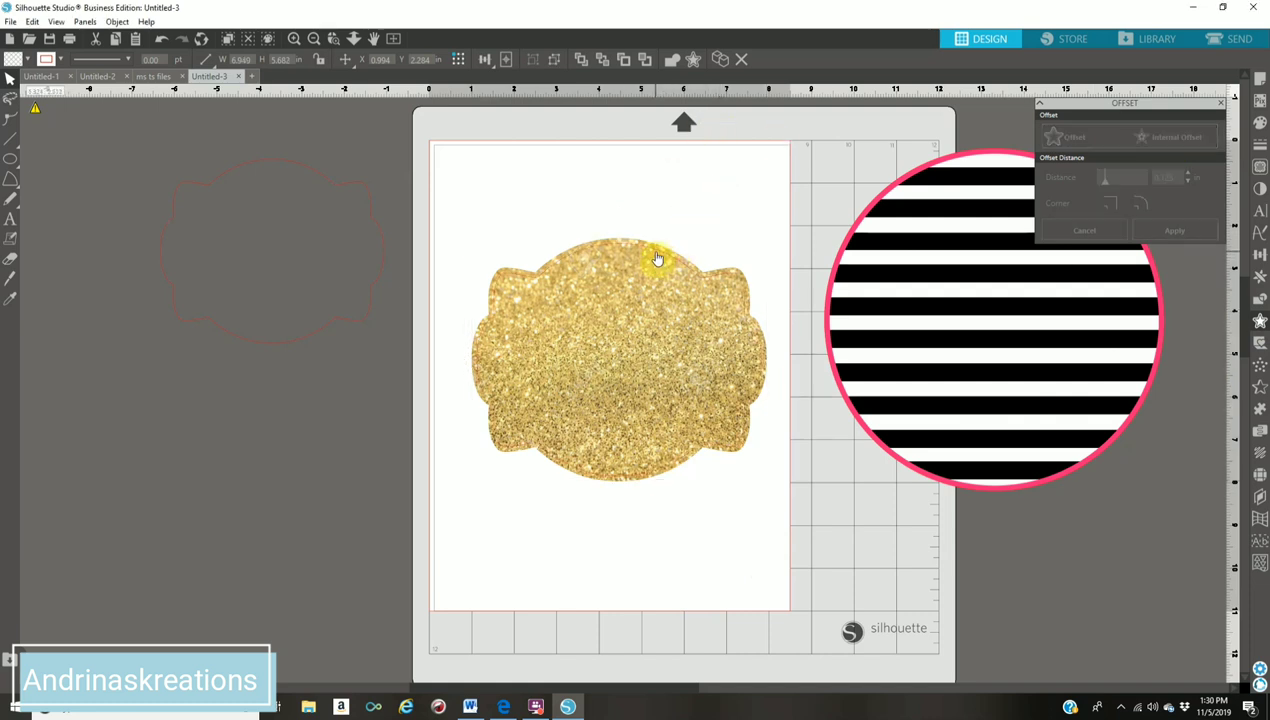
Step: Fill the internal offset shape with white, leaving a gold glitter border around it
{"action": "left_click", "coordinate": [655, 258]}
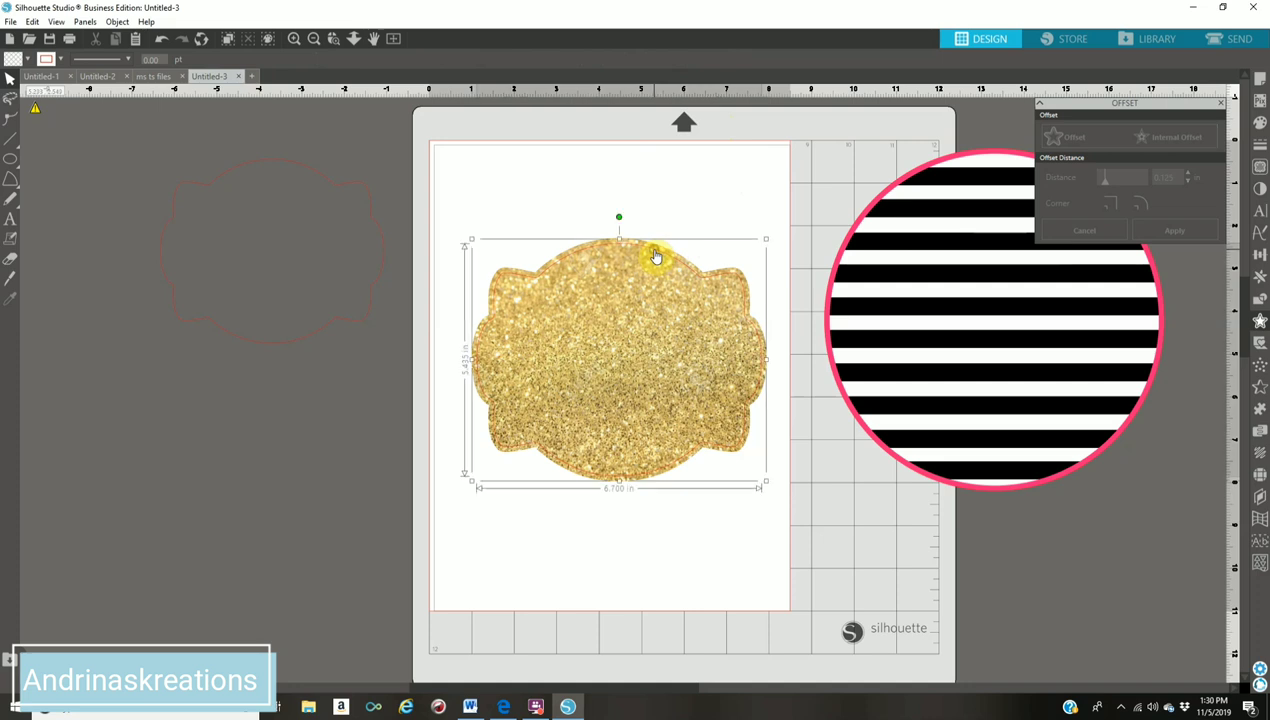
{"action": "left_click", "coordinate": [1261, 126]}
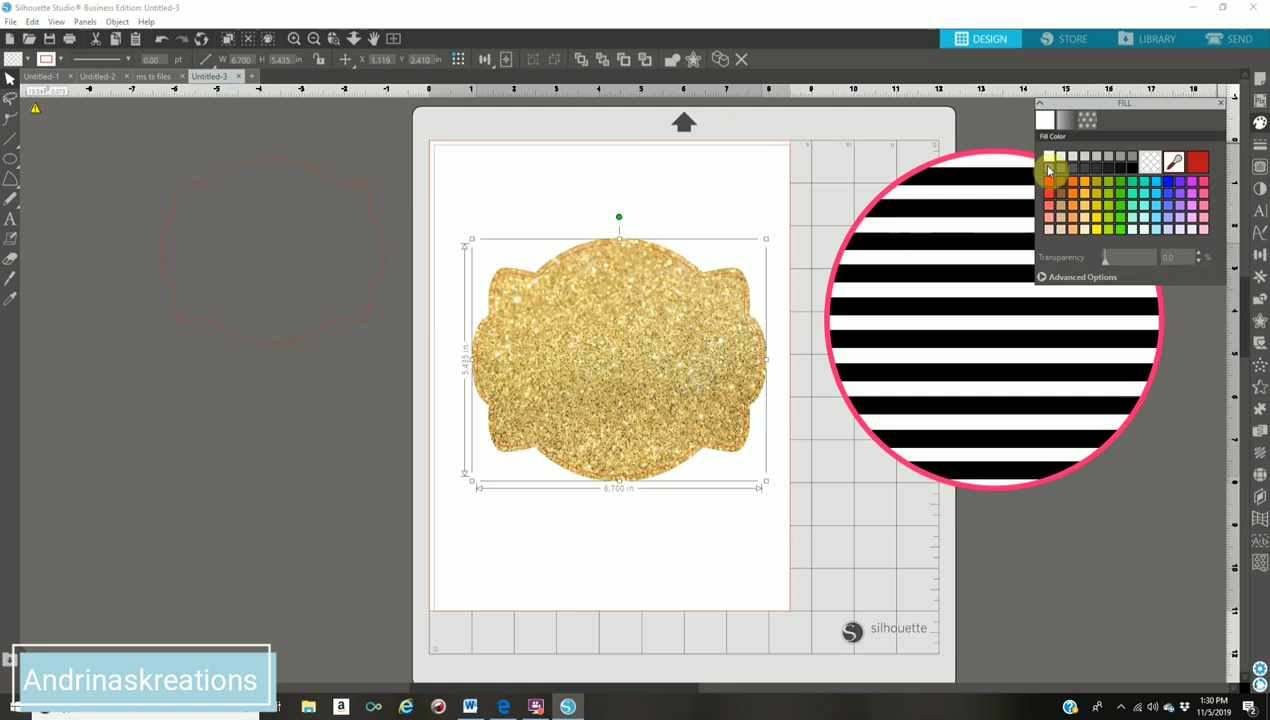
{"action": "left_click", "coordinate": [1049, 158]}
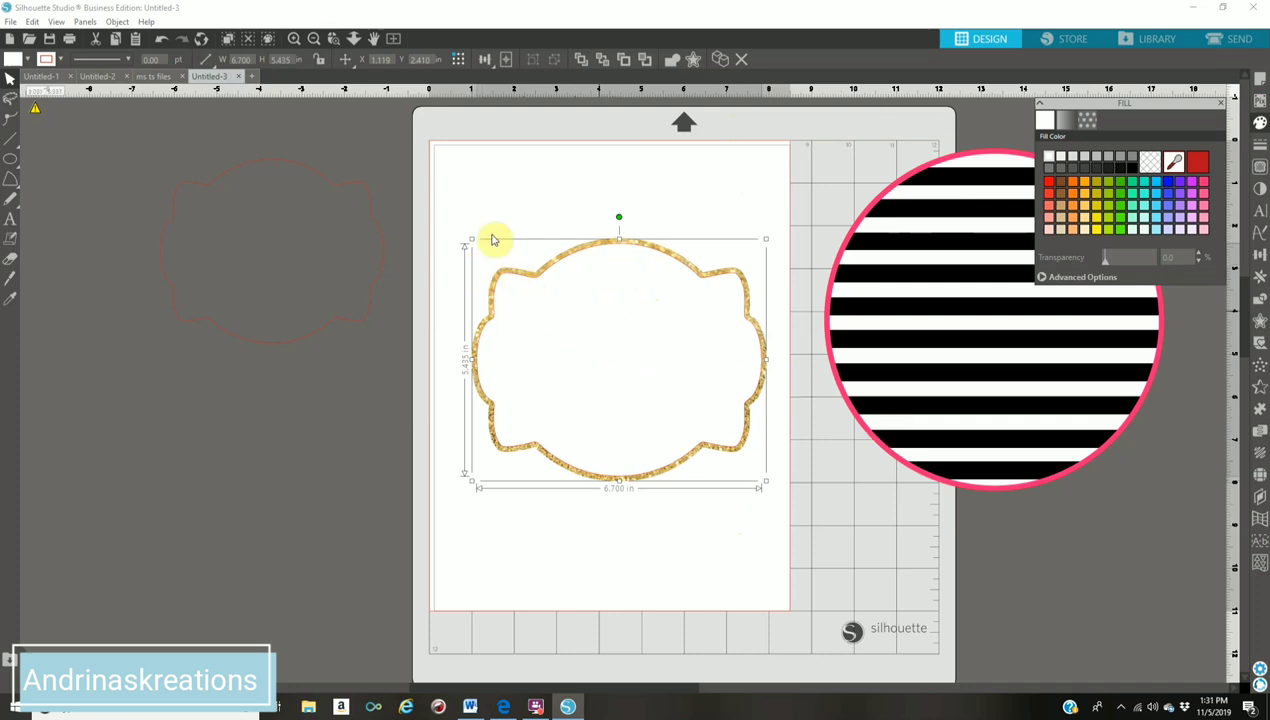
Step: Set the line colour of the gold frame and its white inset to transparent and group the two shapes
{"action": "left_click_drag", "start_coordinate": [483, 201], "coordinate": [737, 403]}
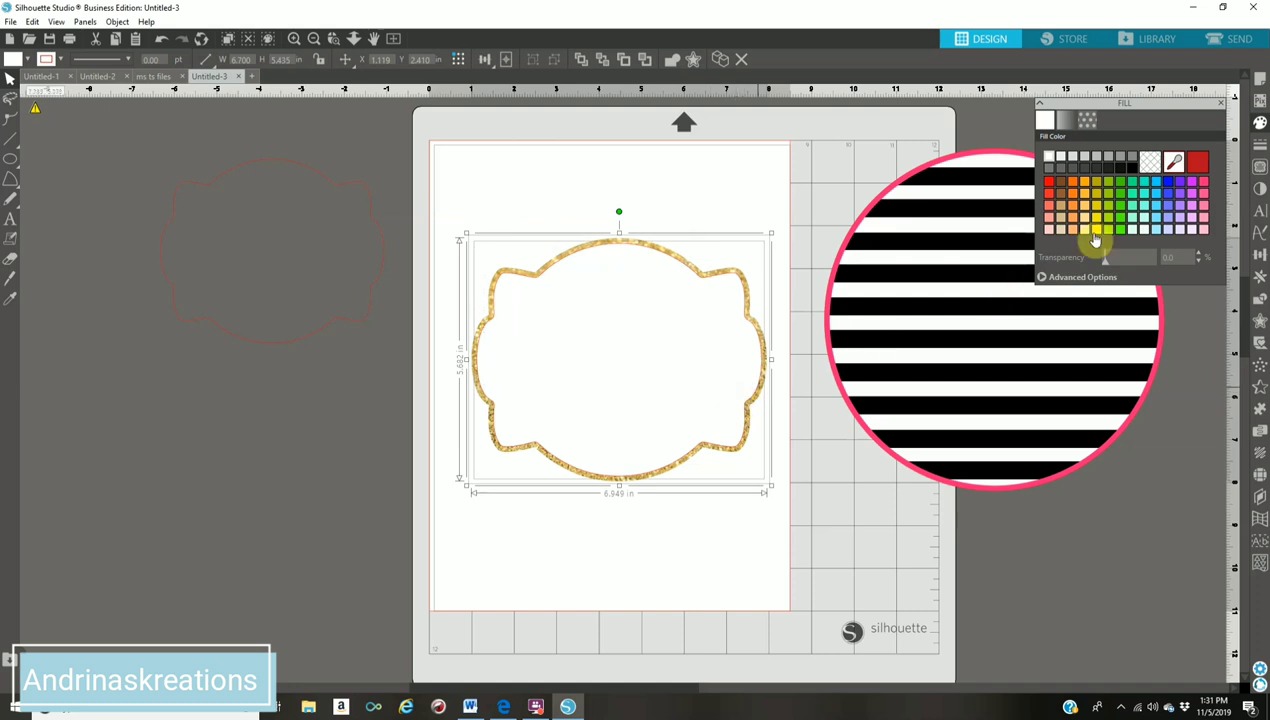
{"action": "left_click", "coordinate": [1259, 122]}
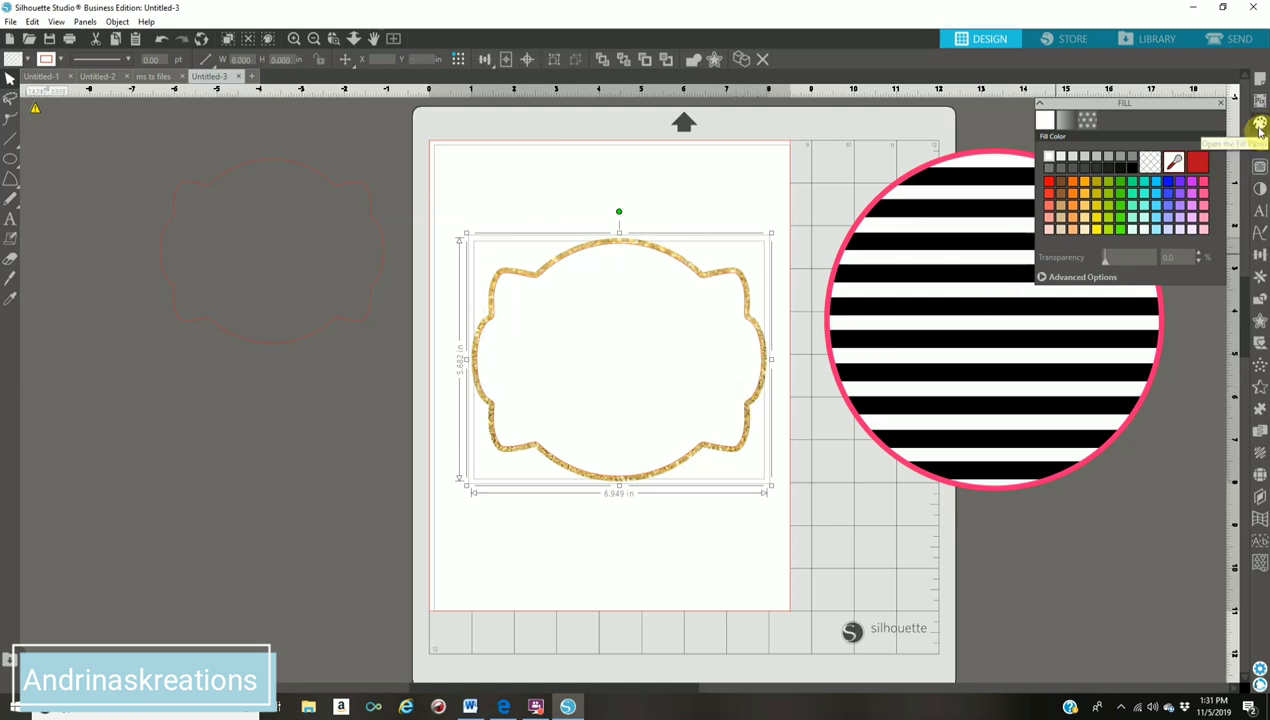
{"action": "left_click", "coordinate": [1259, 148]}
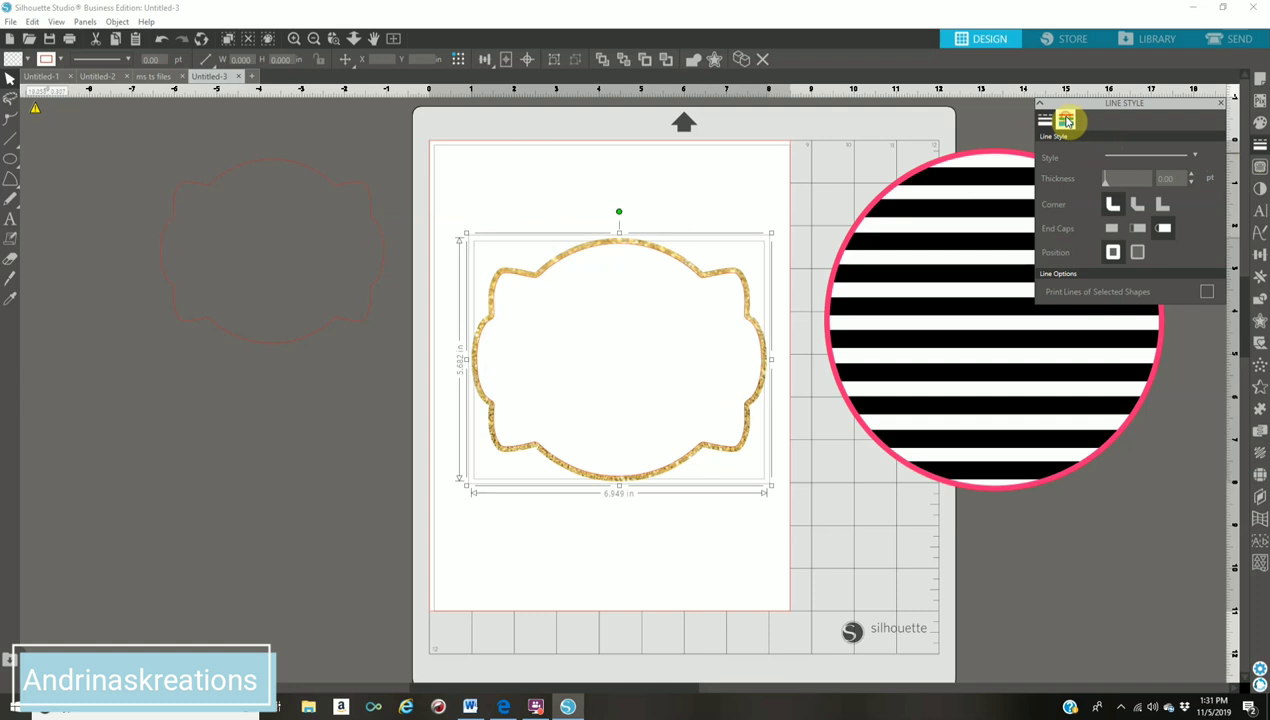
{"action": "left_click", "coordinate": [1066, 120]}
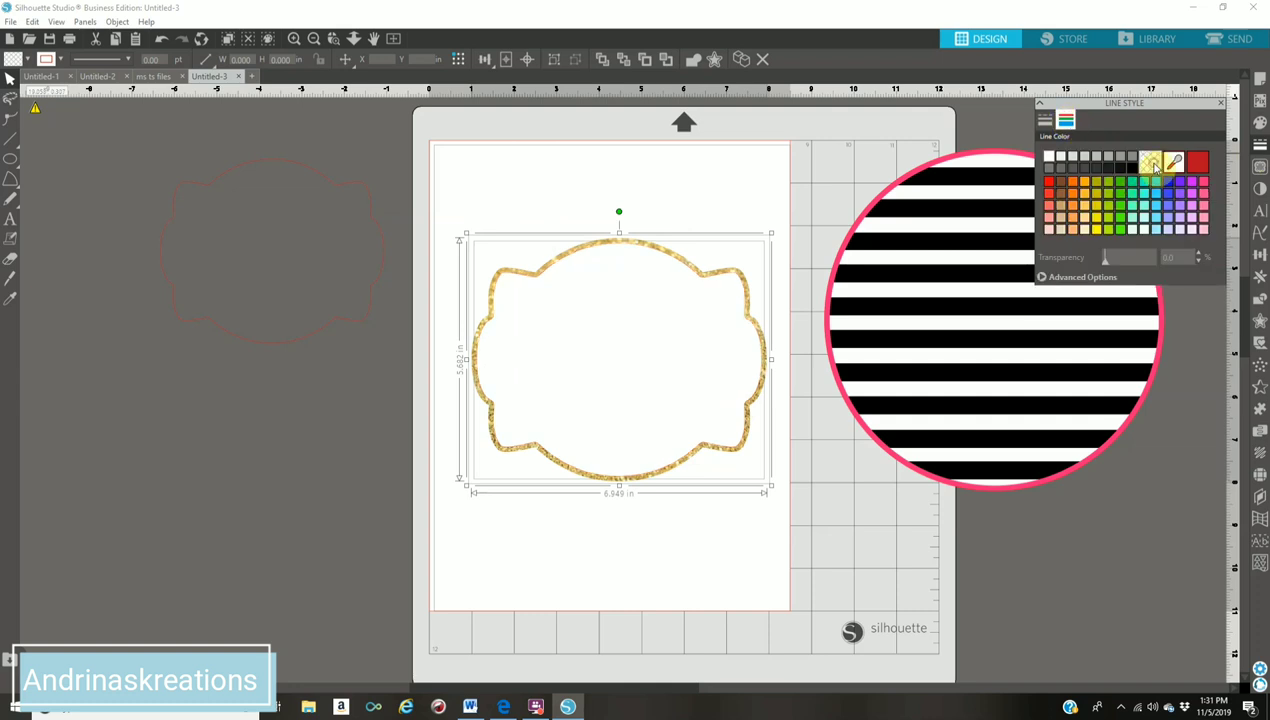
{"action": "right_click", "coordinate": [572, 323]}
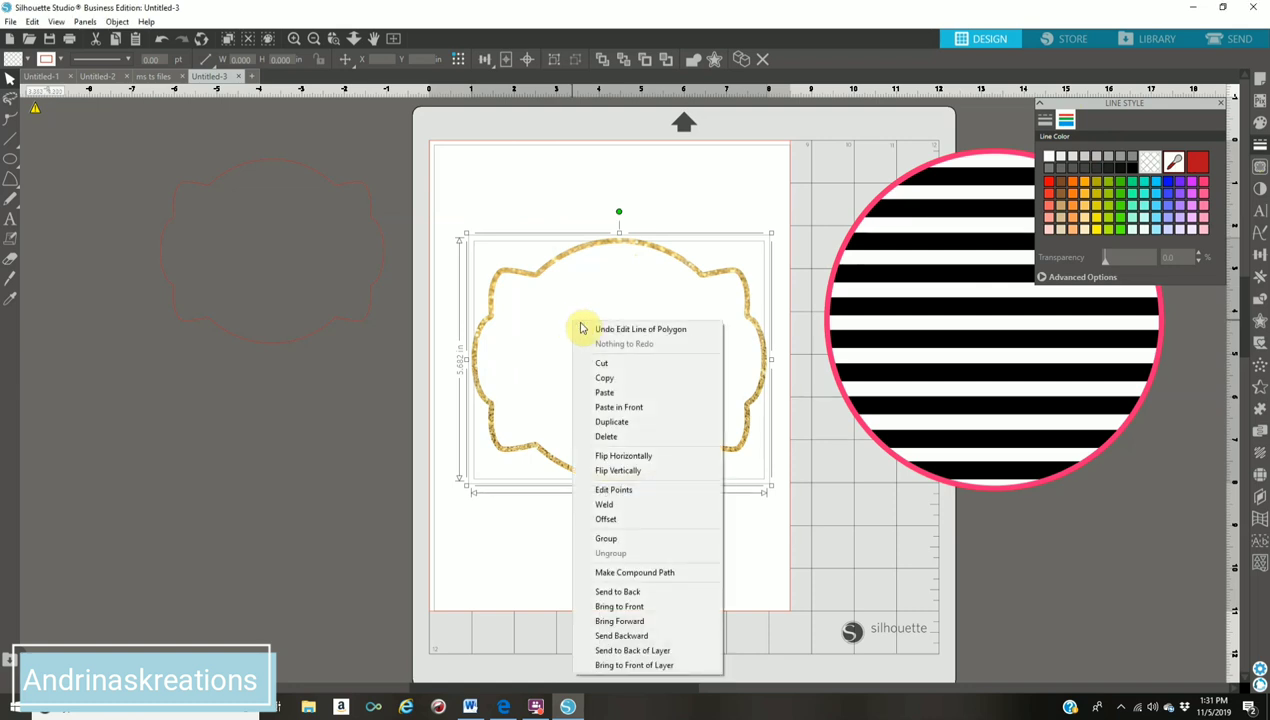
{"action": "left_click", "coordinate": [619, 540]}
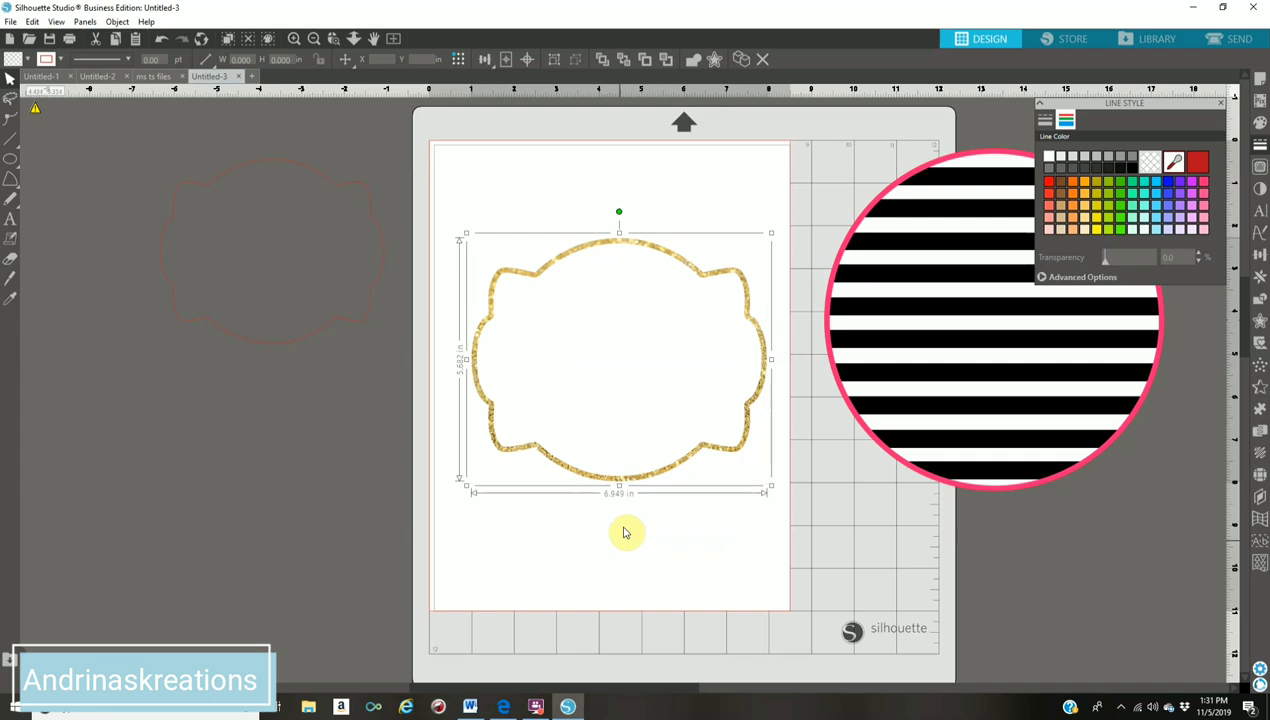
Step: Move the striped circle back onto the page, centred behind the gold label frame
{"action": "left_click_drag", "start_coordinate": [998, 377], "coordinate": [621, 428]}
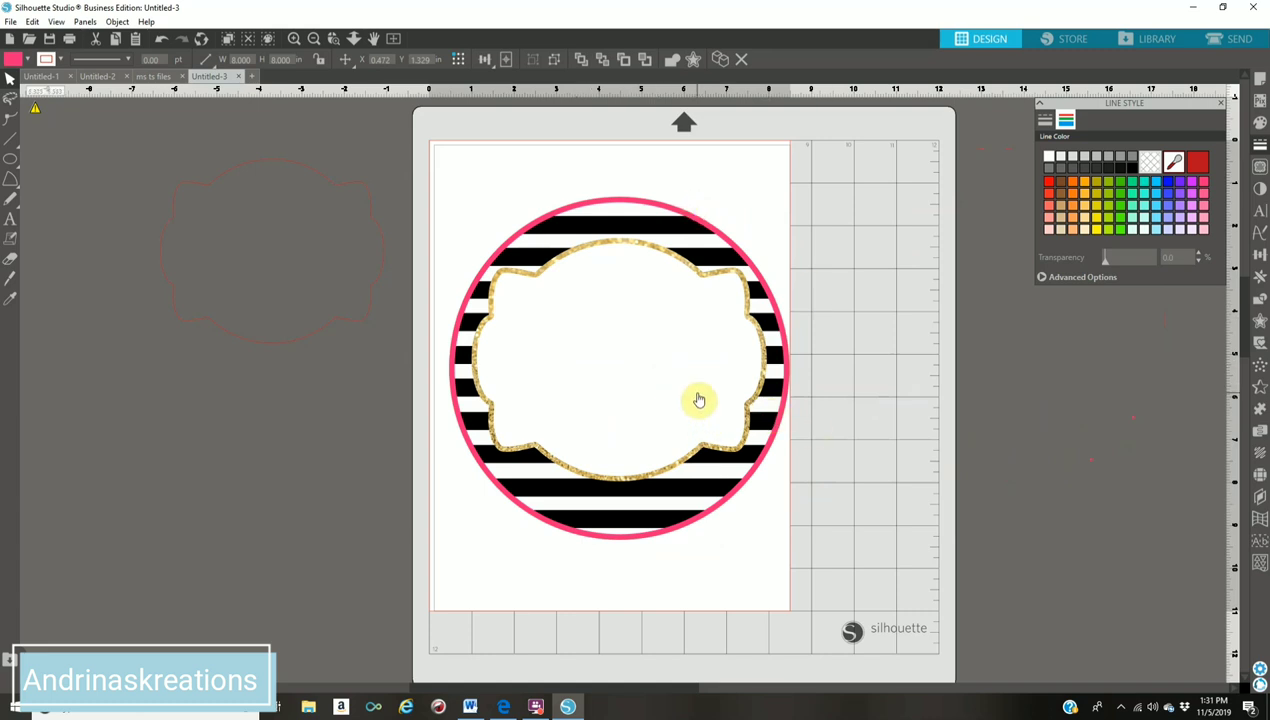
{"action": "key", "text": "Escape"}
{"action": "left_click_drag", "start_coordinate": [777, 345], "coordinate": [771, 341]}
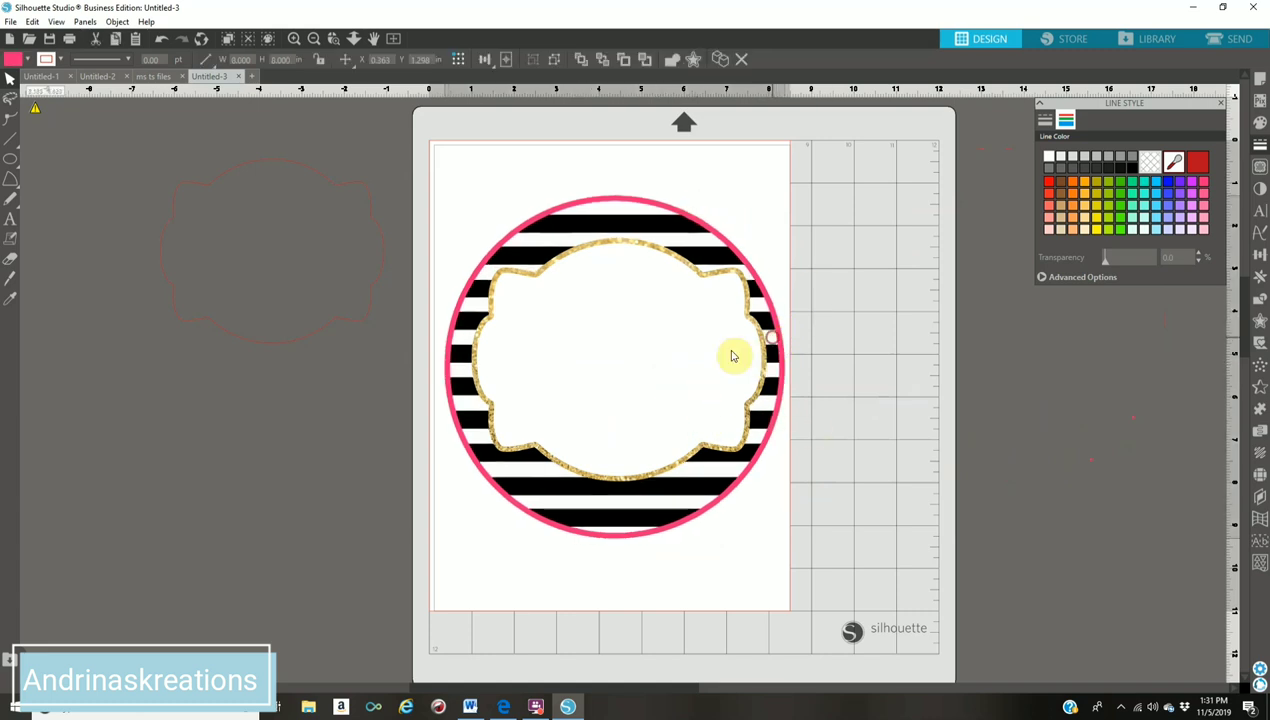
Step: Stretch the gold label frame downward to about 6.46 in tall and nudge it into the middle of the striped circle
{"action": "left_click", "coordinate": [678, 432]}
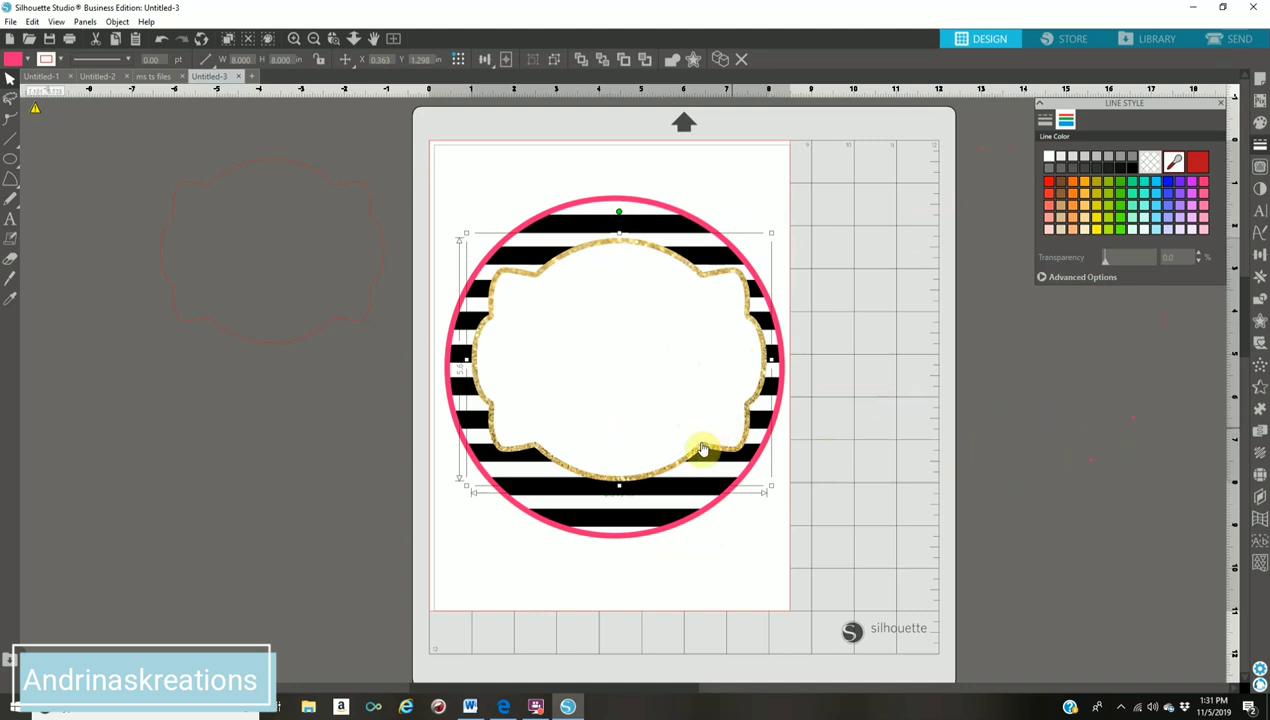
{"action": "left_click_drag", "start_coordinate": [619, 485], "coordinate": [619, 520]}
{"action": "key", "text": "Up"}
{"action": "key", "text": "Left"}
{"action": "key", "text": "Up"}
{"action": "key", "text": "Left"}
{"action": "key", "text": "Up"}
{"action": "key", "text": "Right"}
{"action": "key", "text": "Right"}
{"action": "key", "text": "Right"}
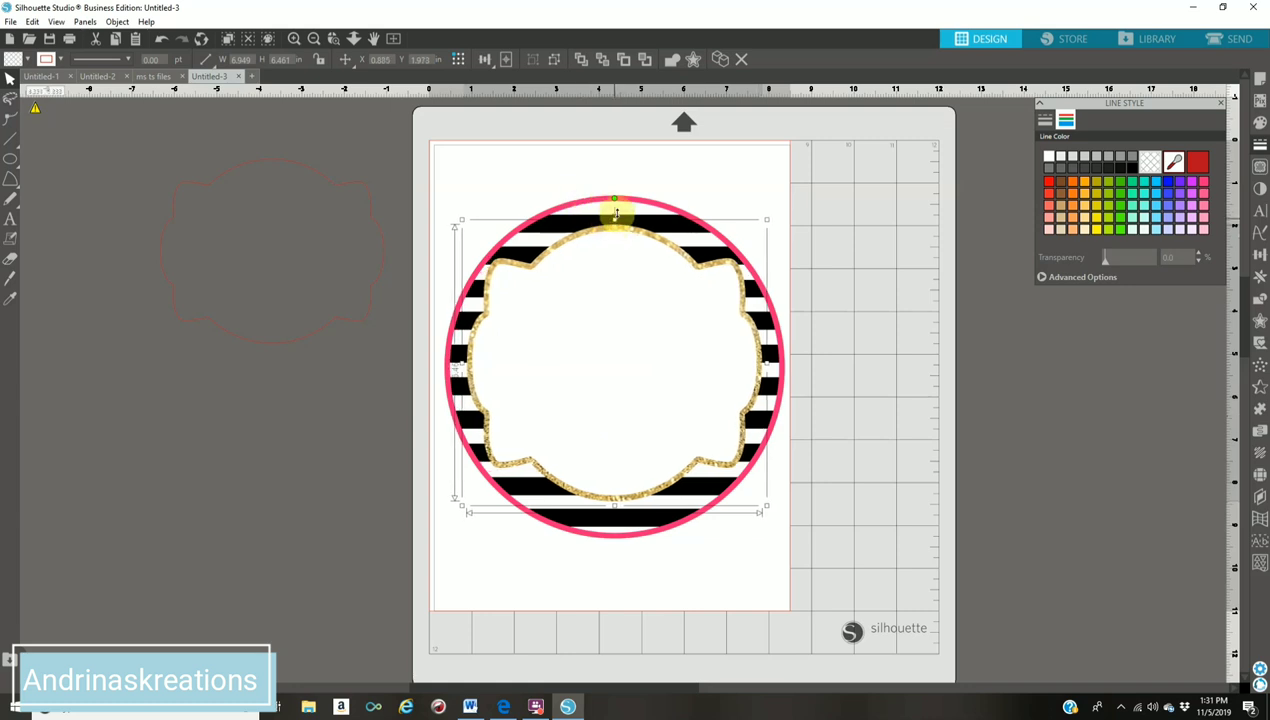
Step: Extend the label frame at its upper and lower edges to about 6.9 in tall and recentre it in the circle
{"action": "left_click_drag", "start_coordinate": [616, 214], "coordinate": [616, 208]}
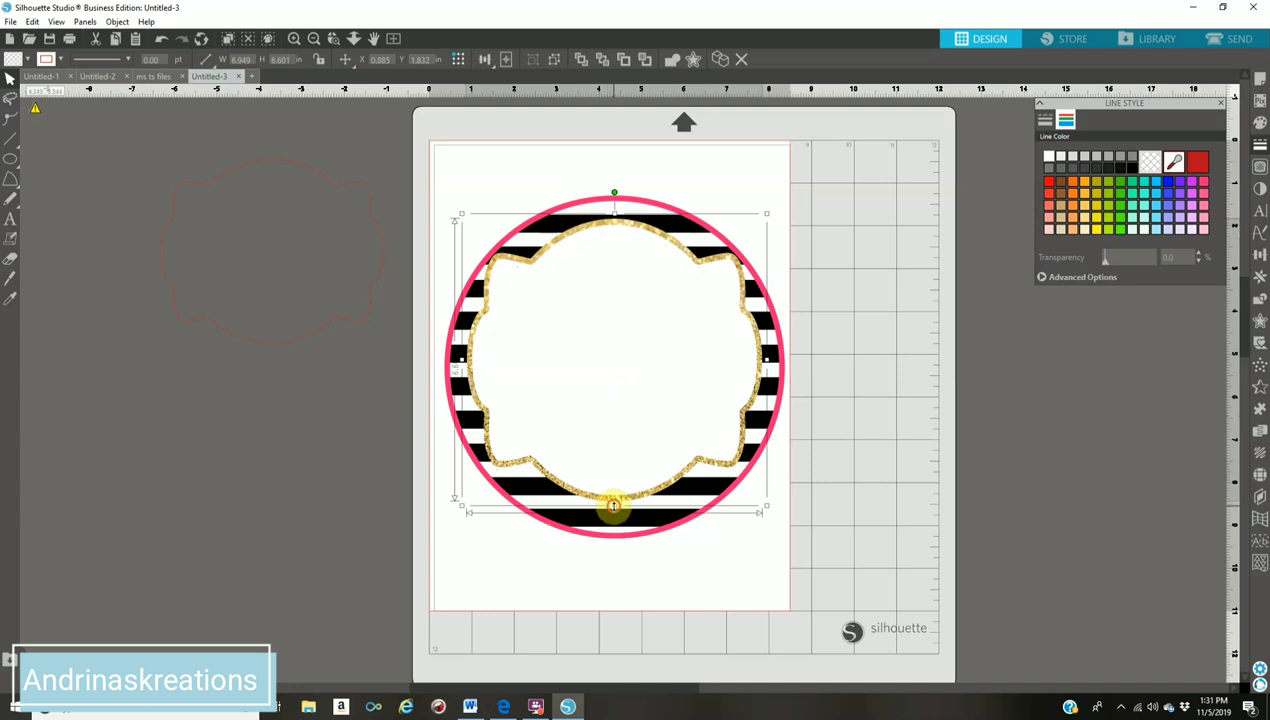
{"action": "left_click_drag", "start_coordinate": [616, 515], "coordinate": [616, 519]}
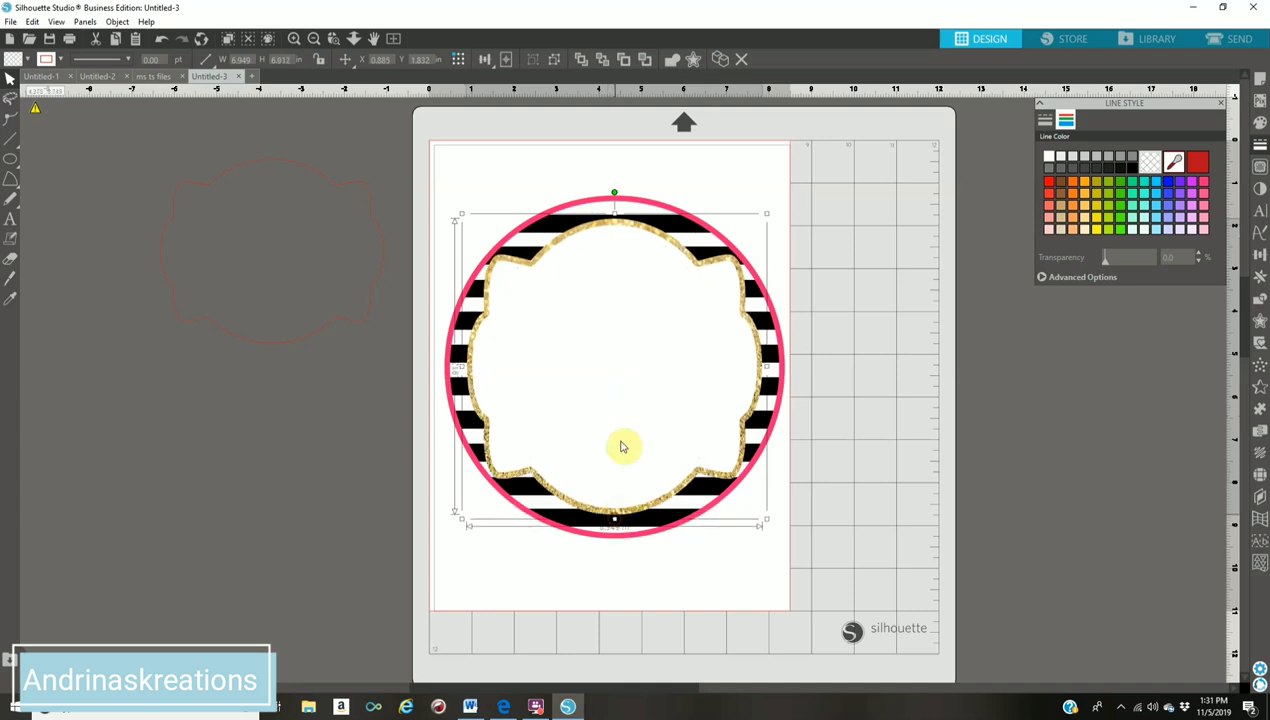
{"action": "key", "text": "Down"}
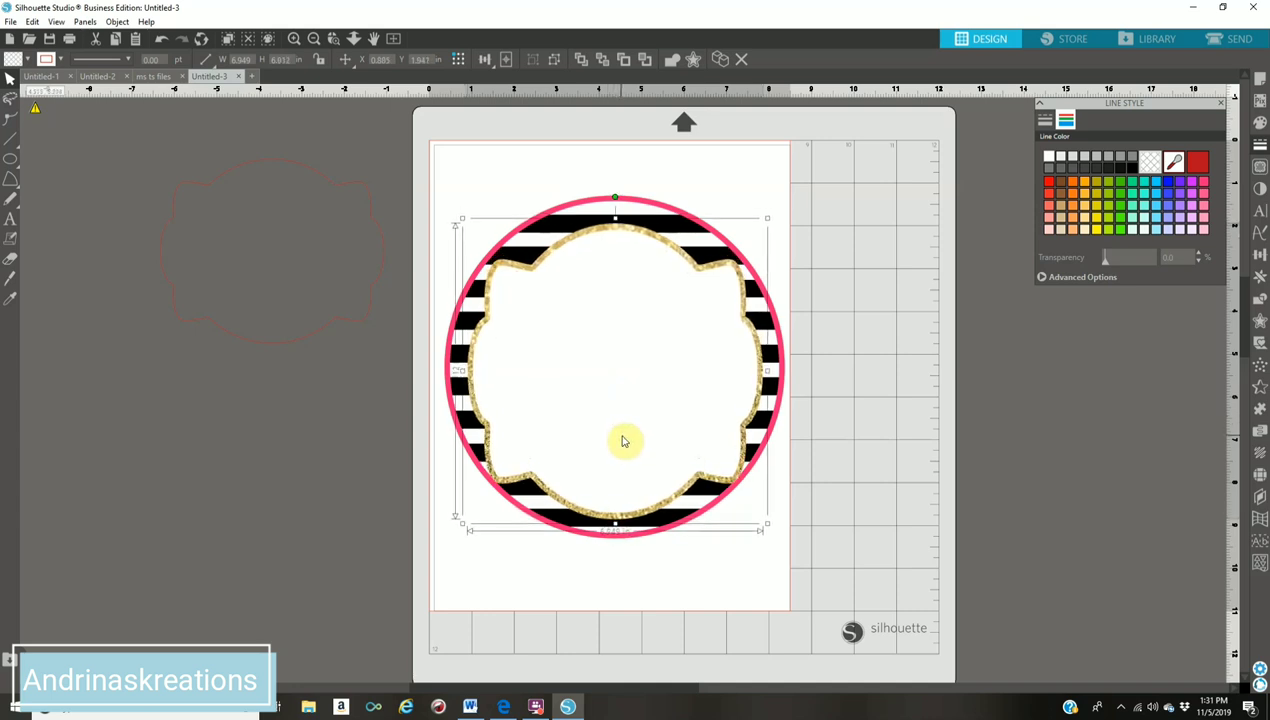
{"action": "left_click_drag", "start_coordinate": [622, 440], "coordinate": [620, 439]}
Step: Group the gold label frame with the striped circle behind it
{"action": "left_click", "coordinate": [1070, 503]}
{"action": "left_click_drag", "start_coordinate": [495, 195], "coordinate": [715, 418]}
{"action": "left_click_drag", "start_coordinate": [845, 500], "coordinate": [845, 500]}
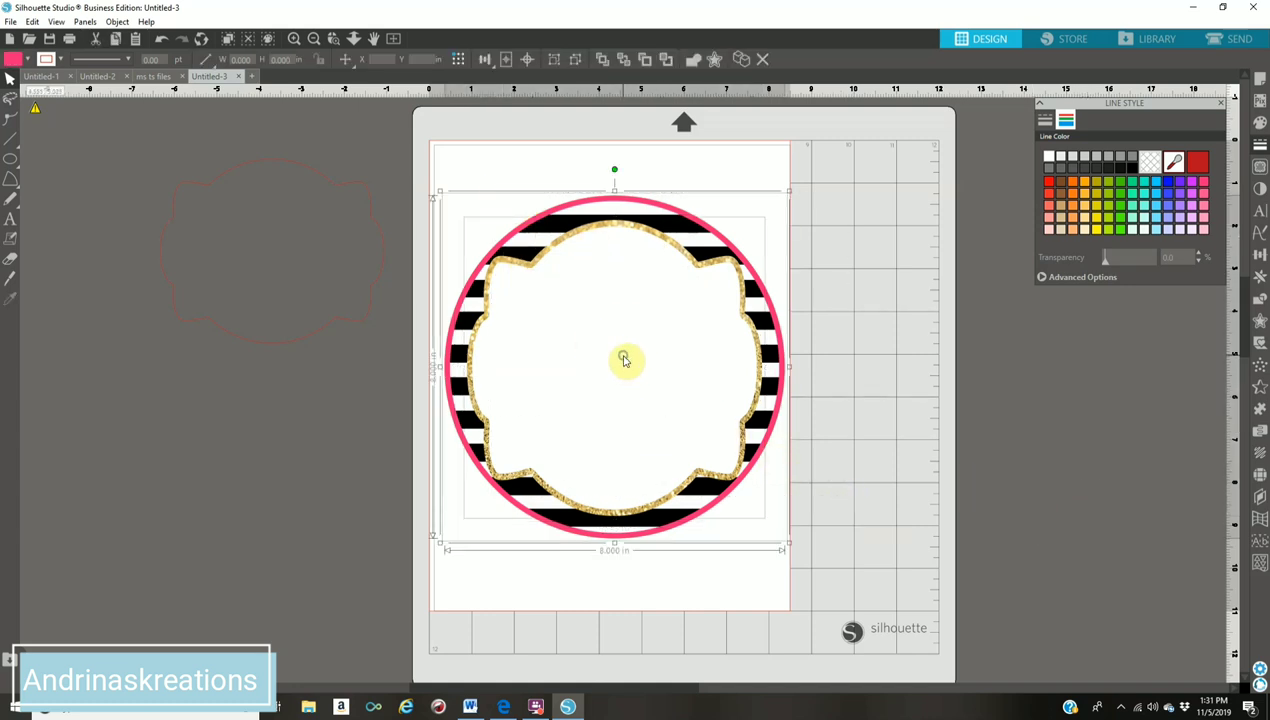
{"action": "right_click", "coordinate": [622, 358]}
{"action": "left_click", "coordinate": [697, 527]}
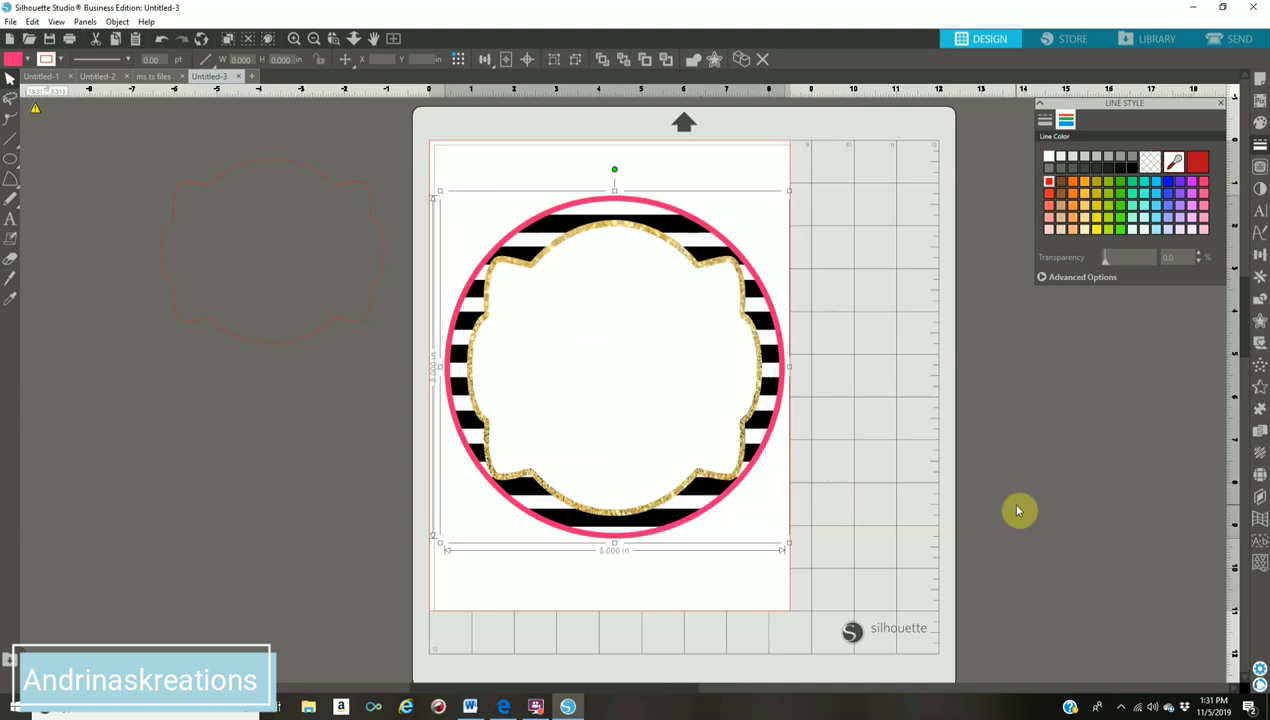
Step: Move the grouped circle design up on the page and delete the leftover frame outline beside the page
{"action": "left_click_drag", "start_coordinate": [590, 385], "coordinate": [610, 351]}
{"action": "left_click", "coordinate": [285, 349]}
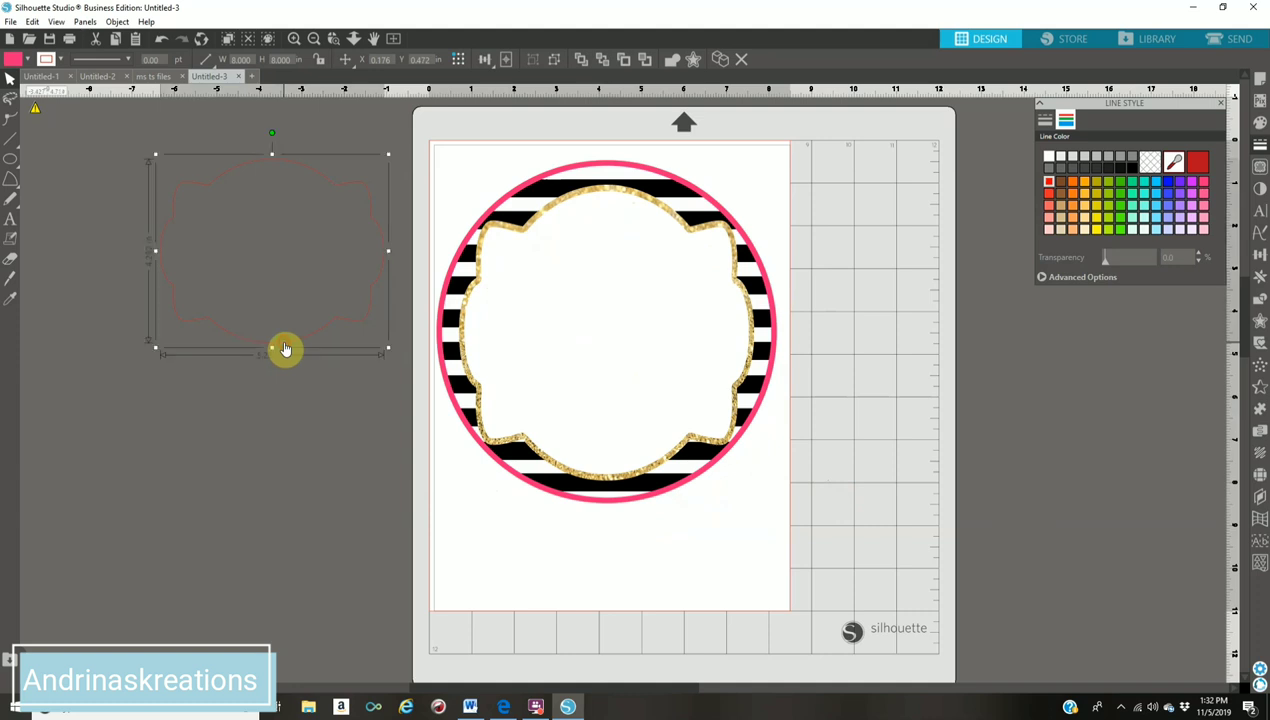
{"action": "key", "text": "Delete"}
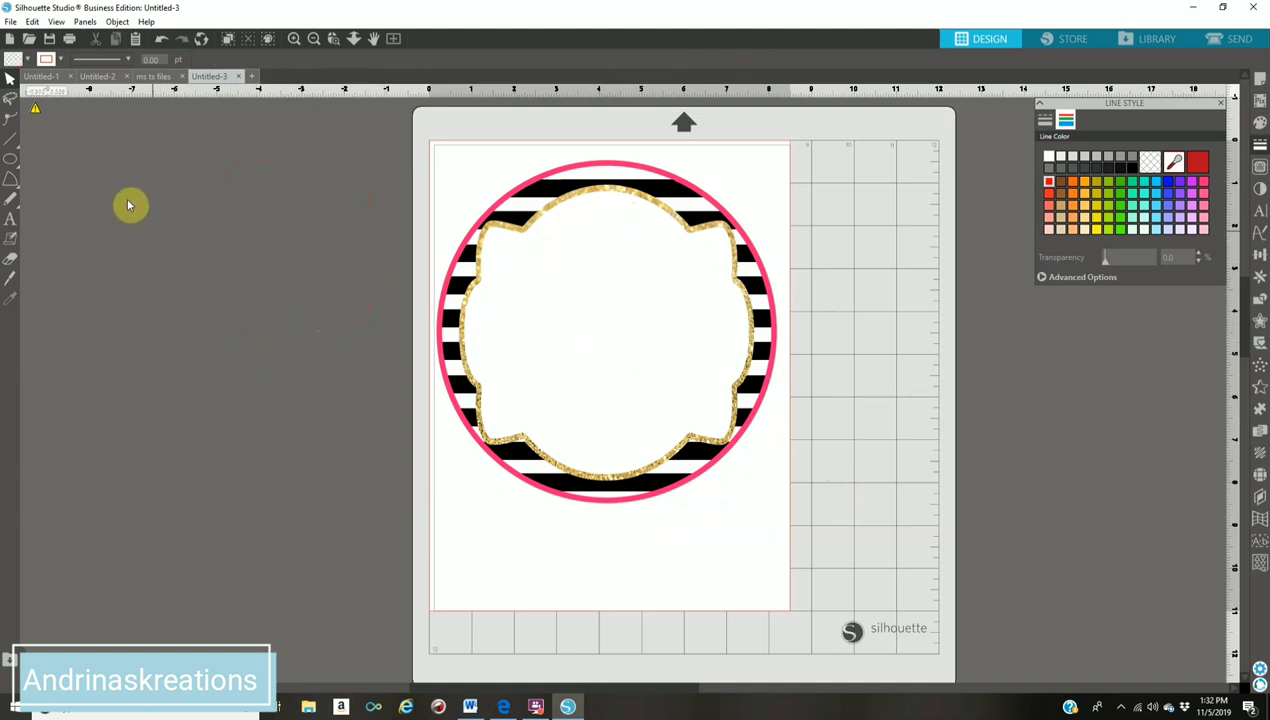
Step: Merge the rose bouquet image rose-2907458_640 from the Flowers folder in Pictures into the design
{"action": "left_click", "coordinate": [10, 21]}
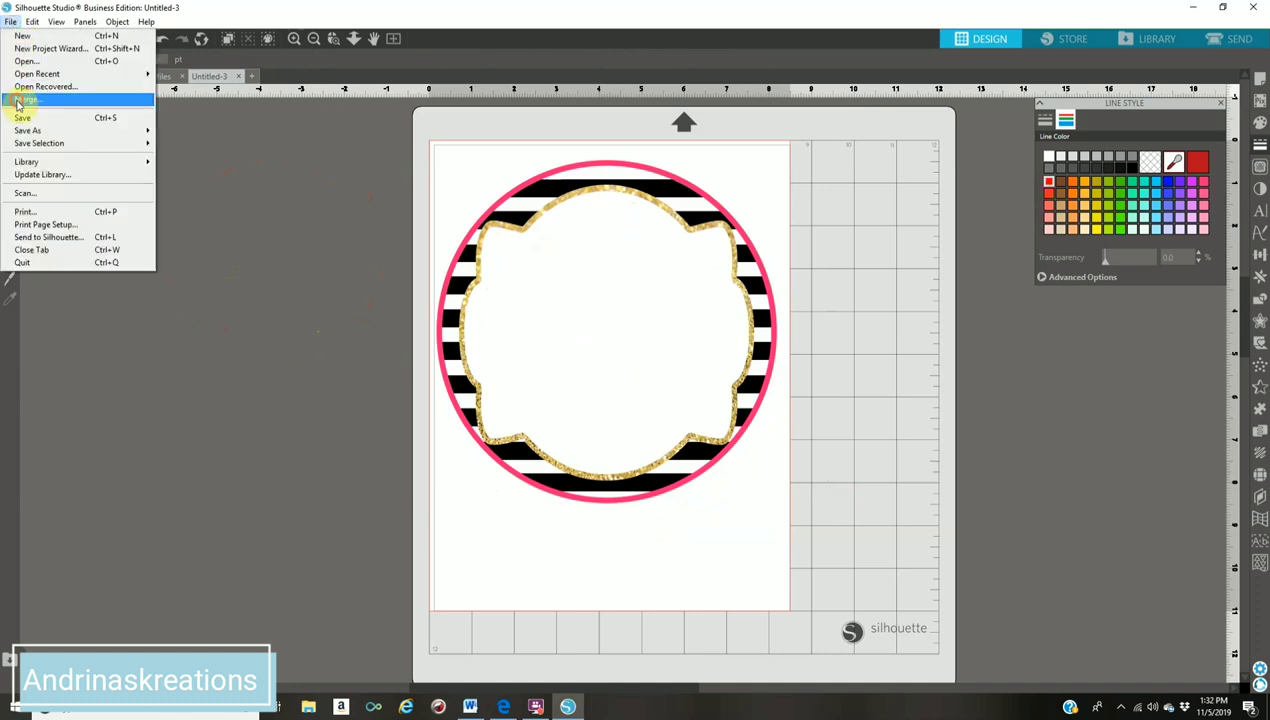
{"action": "left_click", "coordinate": [17, 100]}
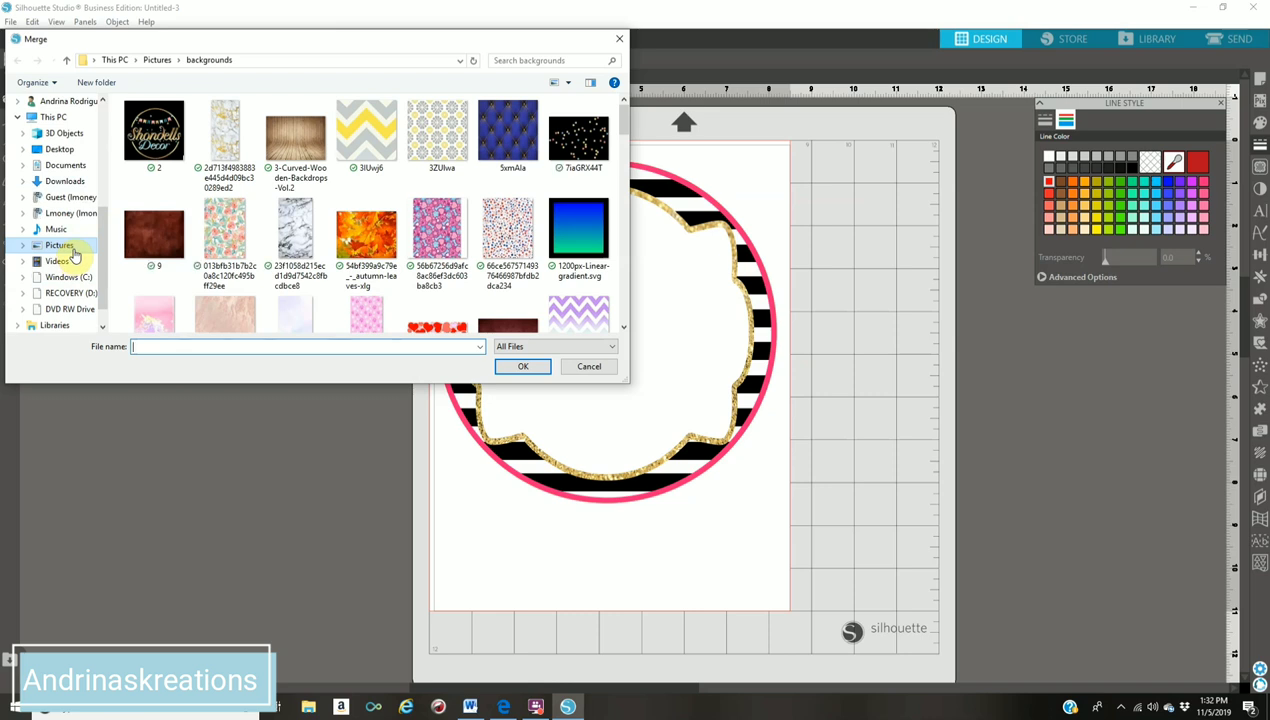
{"action": "left_click", "coordinate": [70, 250]}
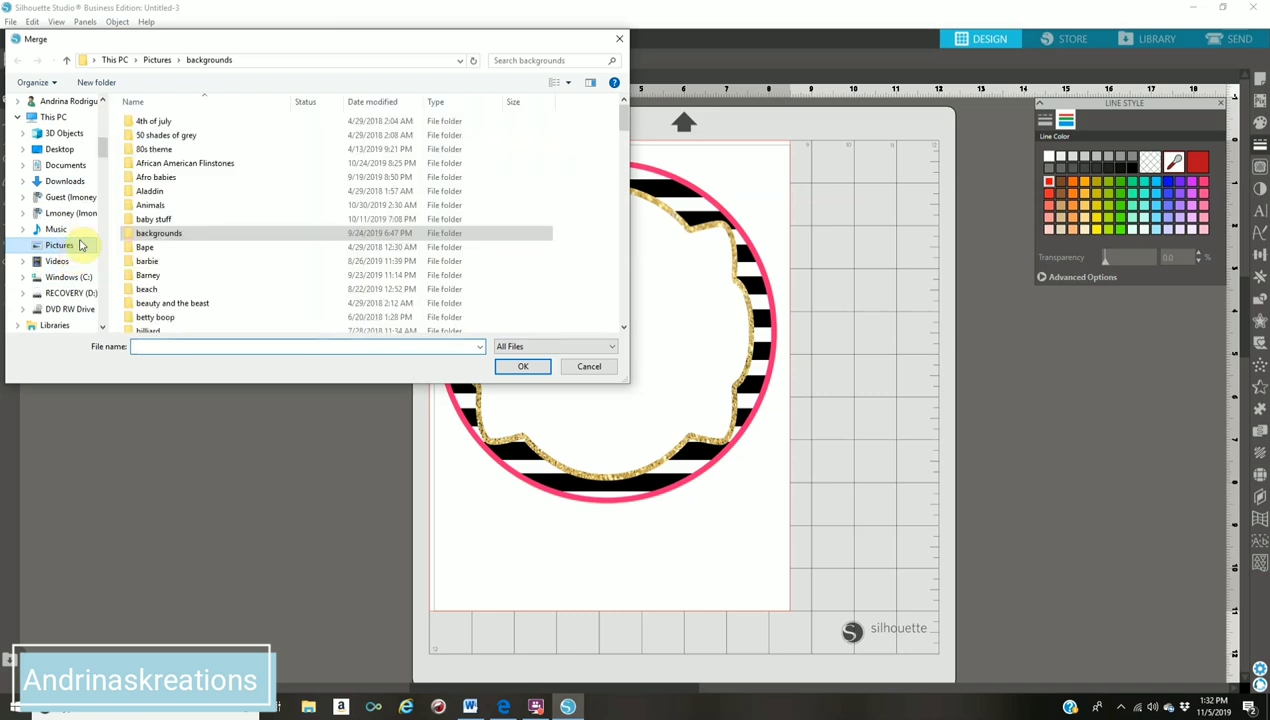
{"action": "scroll", "coordinate": [235, 283], "scroll_direction": "down", "scroll_amount": 5}
{"action": "scroll", "coordinate": [233, 287], "scroll_direction": "down", "scroll_amount": 6}
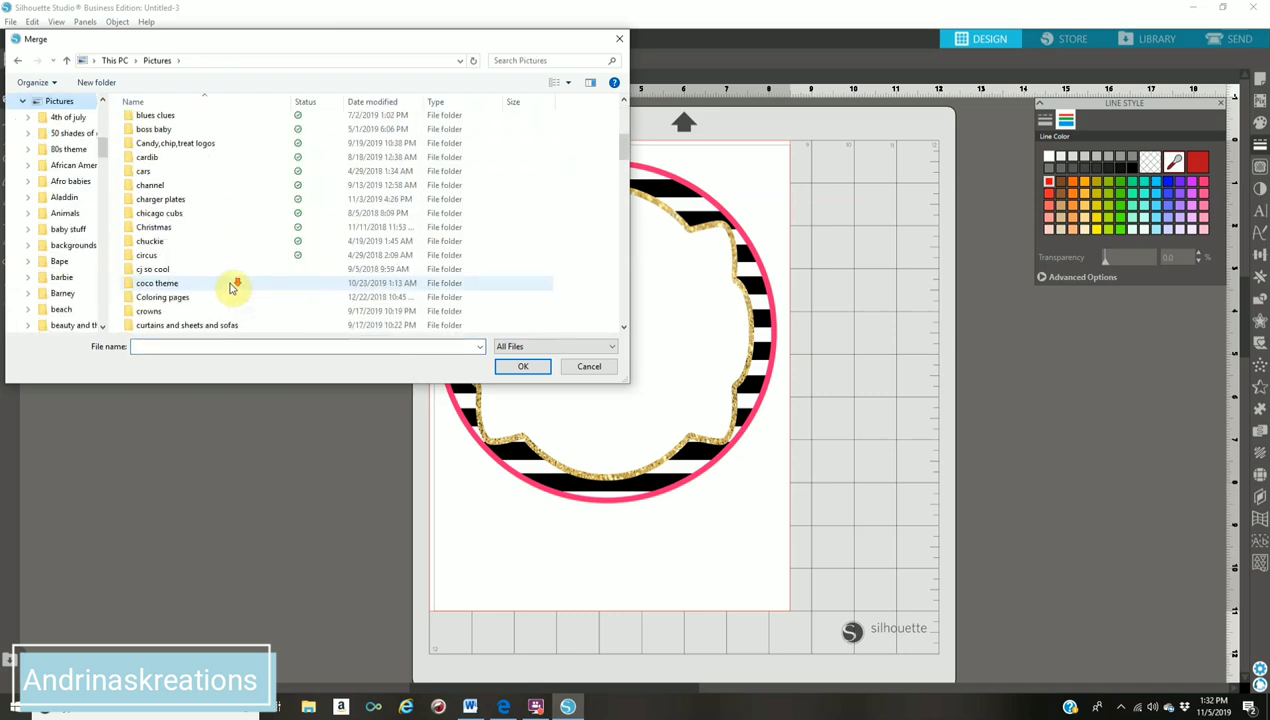
{"action": "scroll", "coordinate": [230, 290], "scroll_direction": "down", "scroll_amount": 1}
{"action": "left_click", "coordinate": [178, 241]}
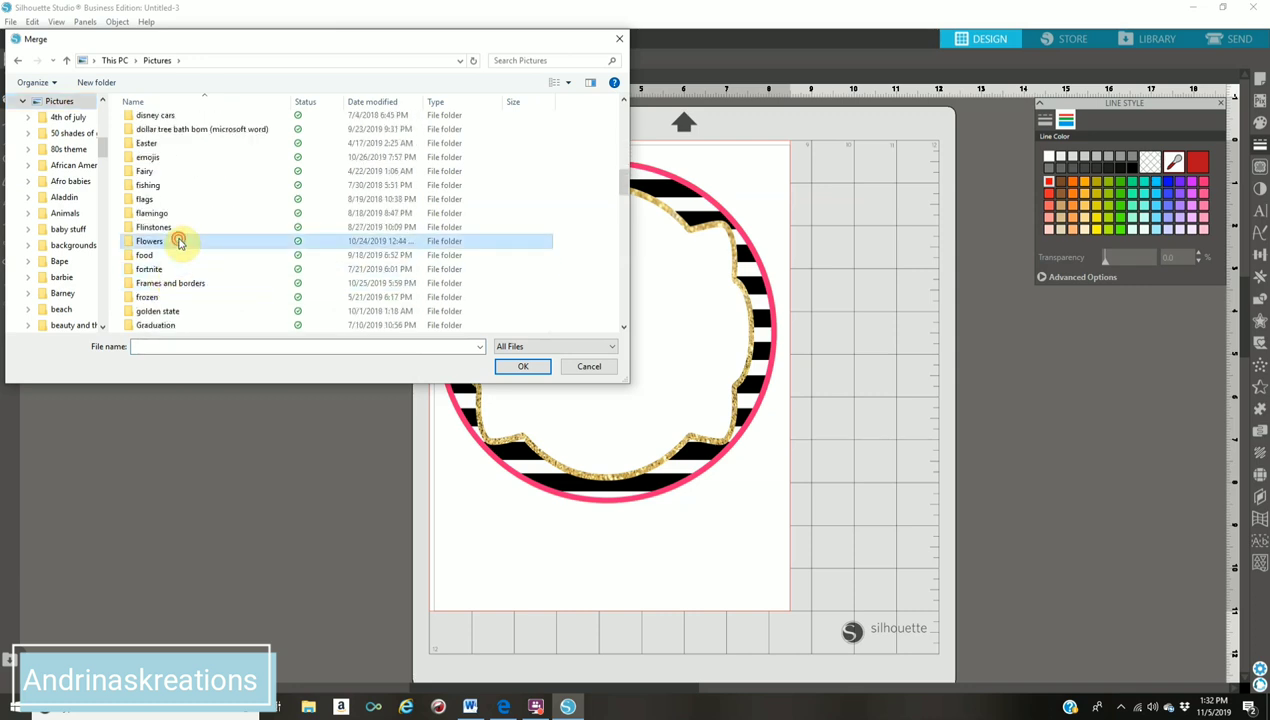
{"action": "left_click", "coordinate": [179, 241]}
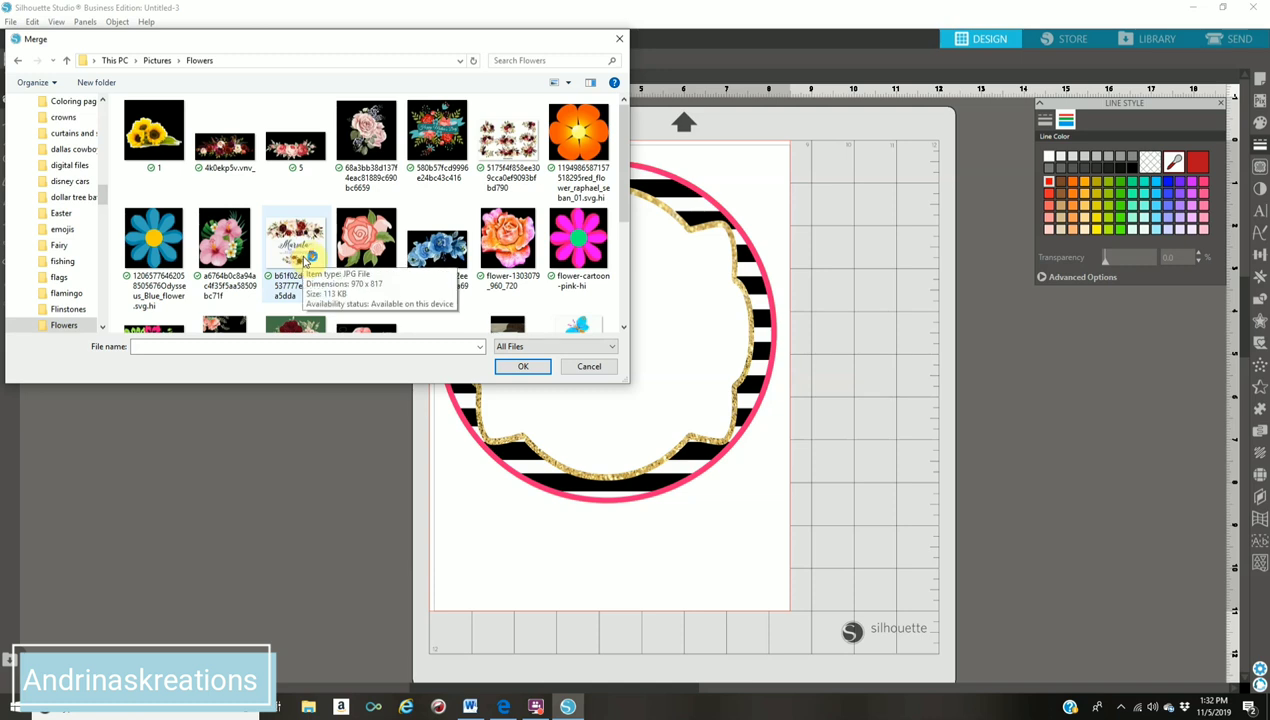
{"action": "scroll", "coordinate": [305, 258], "scroll_direction": "down", "scroll_amount": 1}
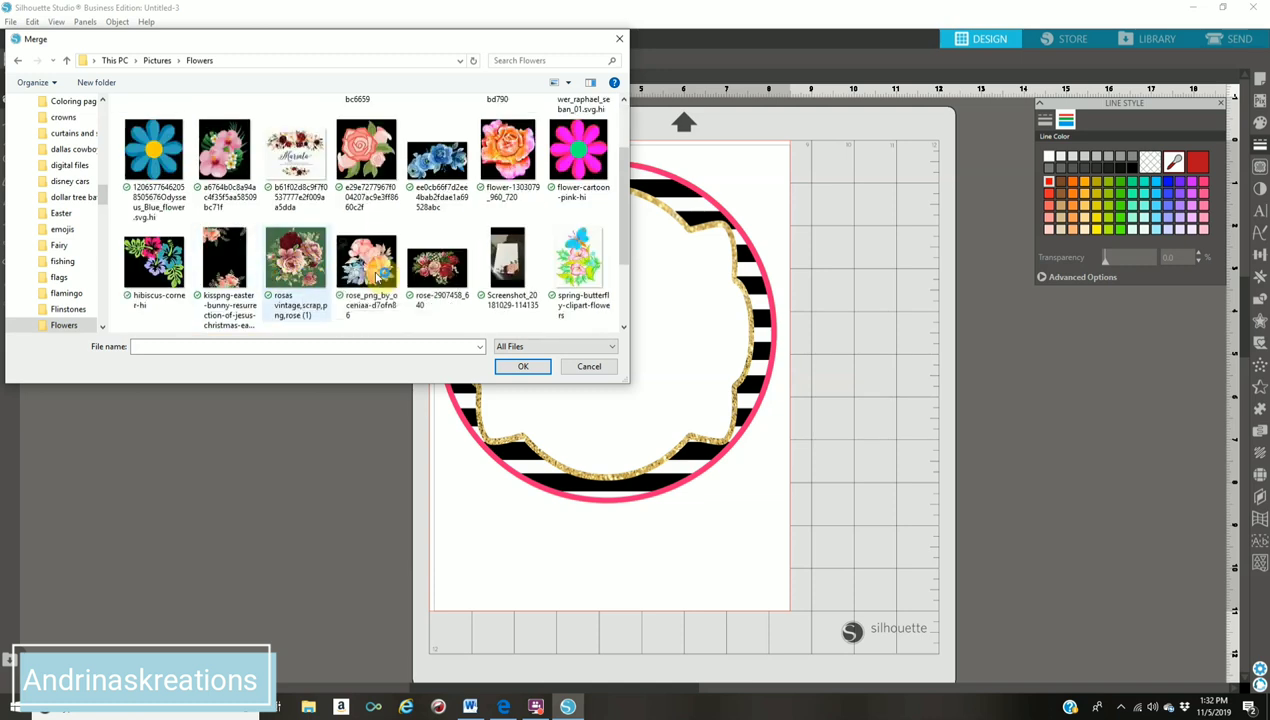
{"action": "left_click", "coordinate": [450, 265]}
{"action": "left_click", "coordinate": [514, 370]}
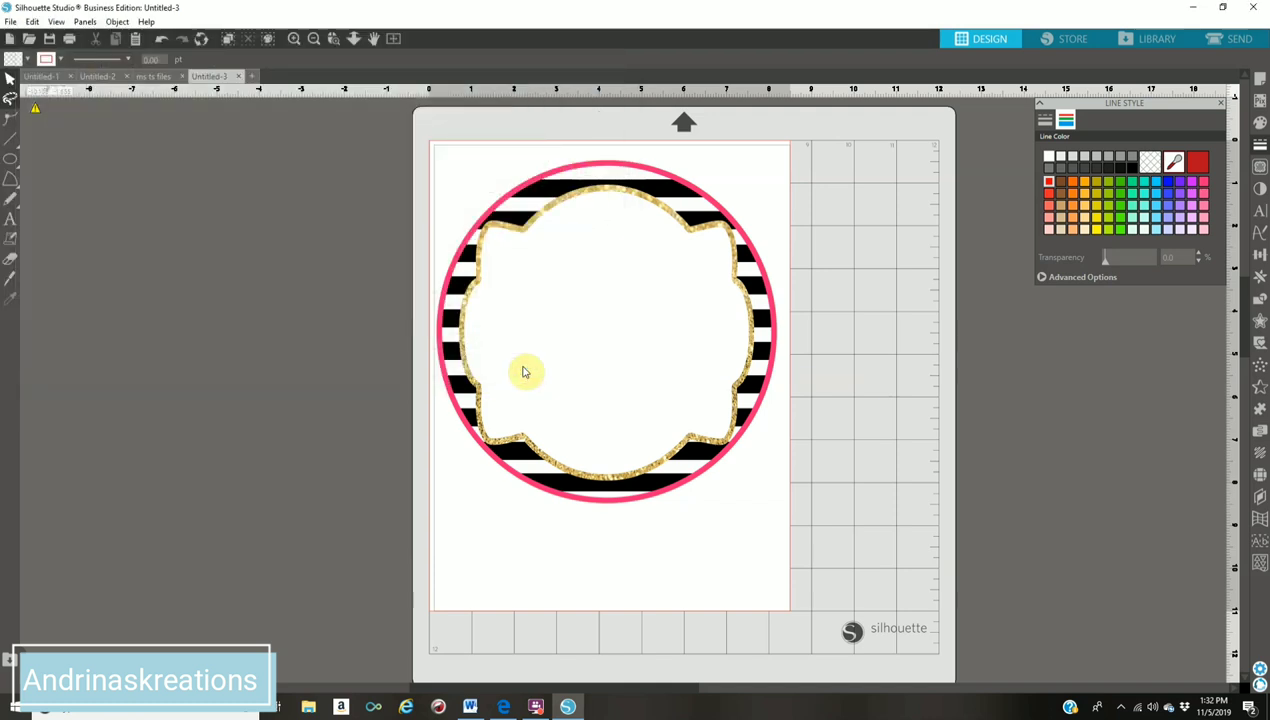
Step: Place the rose bouquet on the label's upper right corner, enlarge it to about 3.35 in wide and tilt it slightly clockwise
{"action": "left_click_drag", "start_coordinate": [478, 168], "coordinate": [697, 224]}
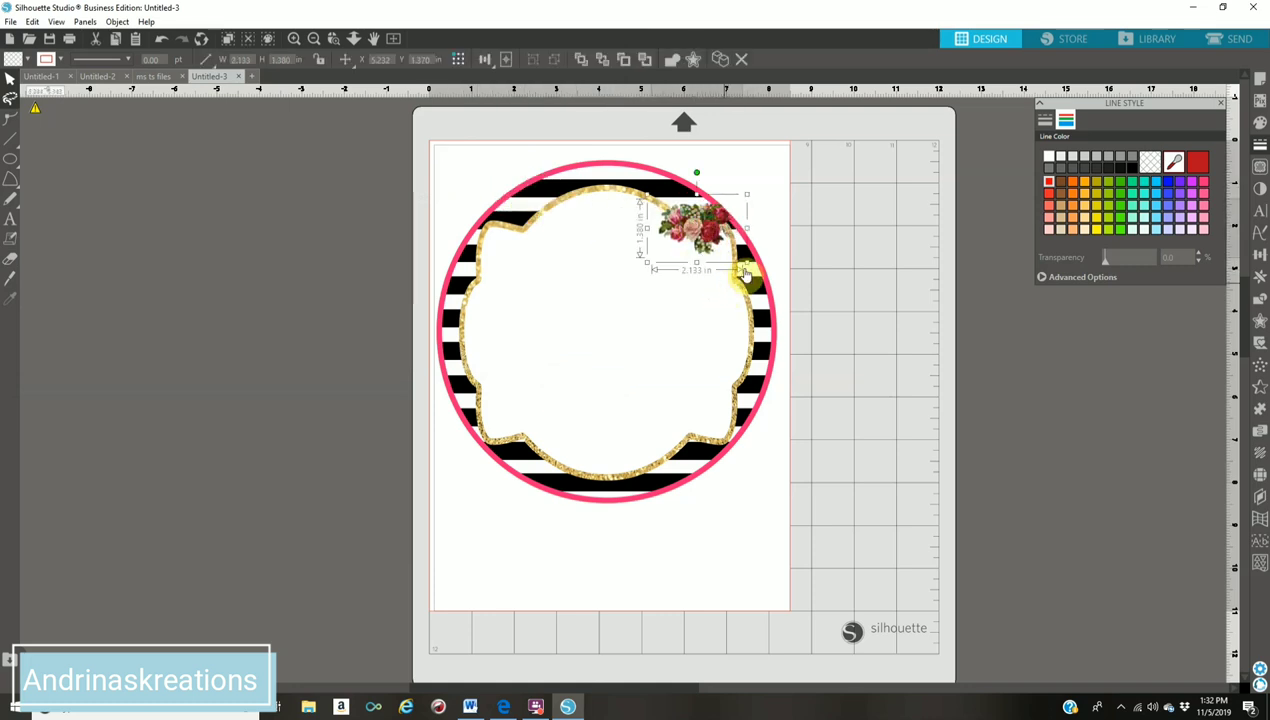
{"action": "left_click_drag", "start_coordinate": [746, 262], "coordinate": [798, 300]}
{"action": "left_click_drag", "start_coordinate": [681, 245], "coordinate": [638, 238]}
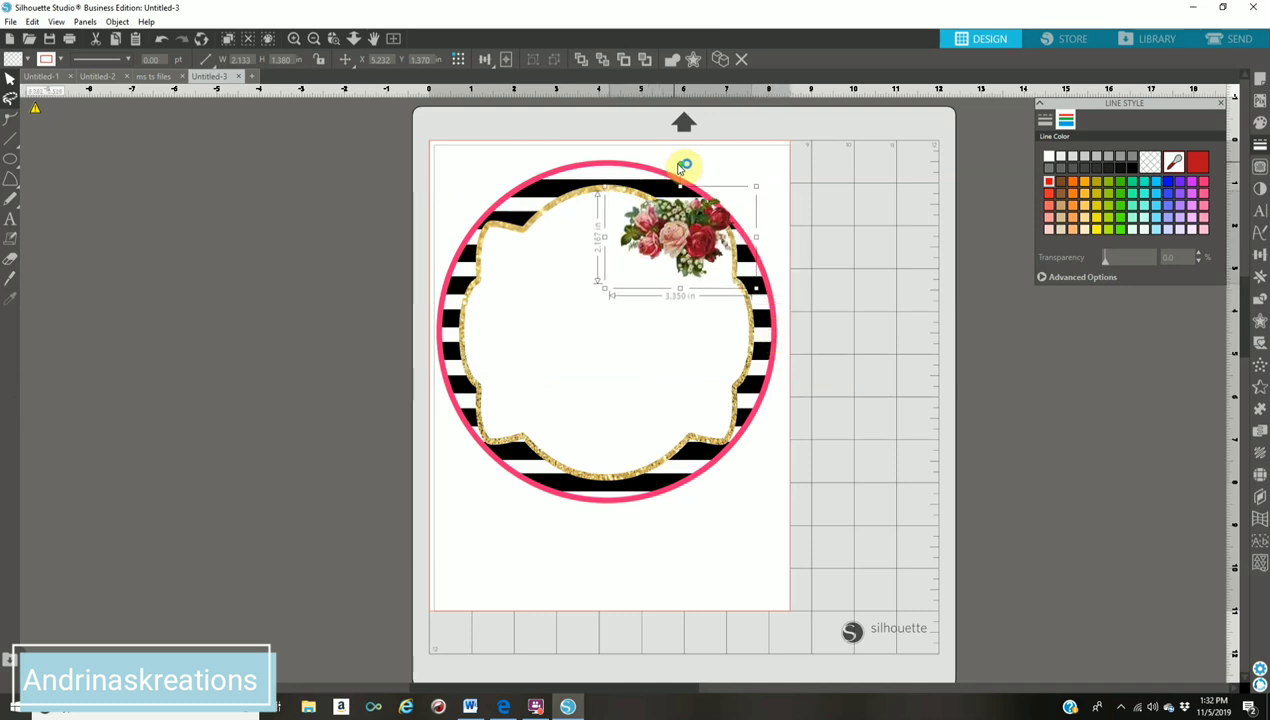
{"action": "left_click_drag", "start_coordinate": [679, 165], "coordinate": [700, 170]}
{"action": "left_click", "coordinate": [986, 326]}
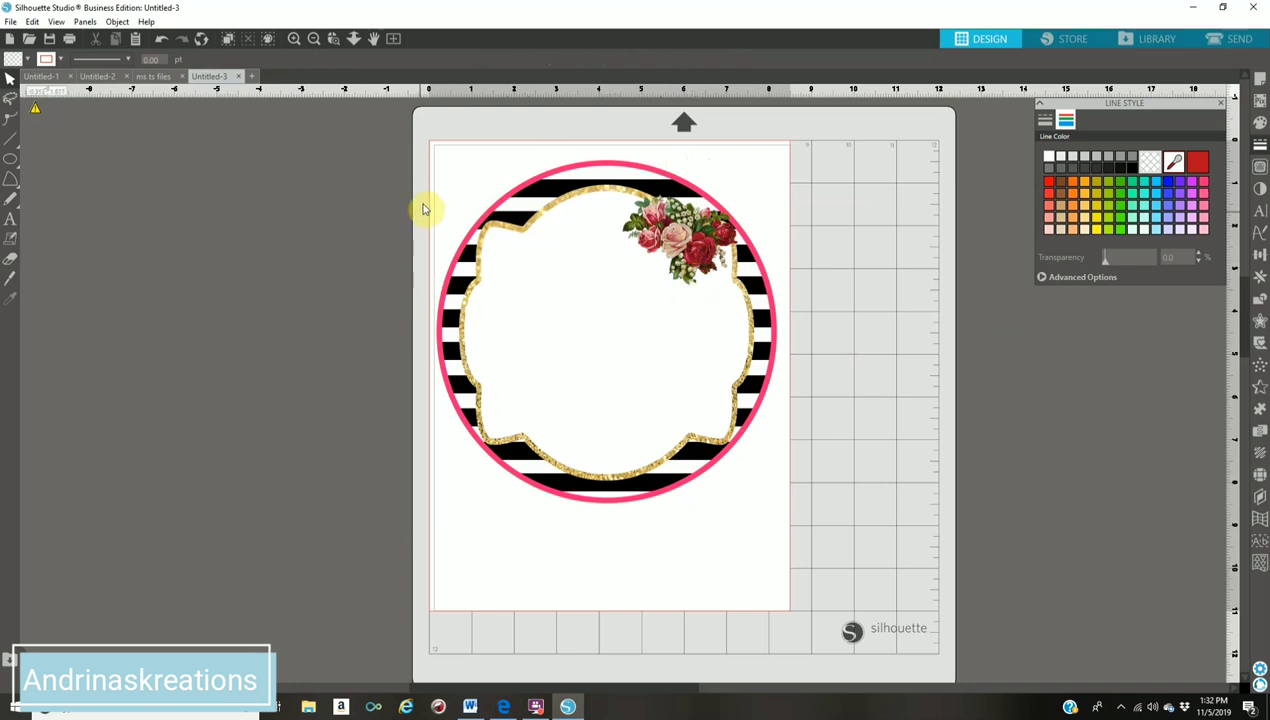
Step: Select the whole design and ungroup it in two passes into its separate shapes
{"action": "key", "text": "ctrl+a"}
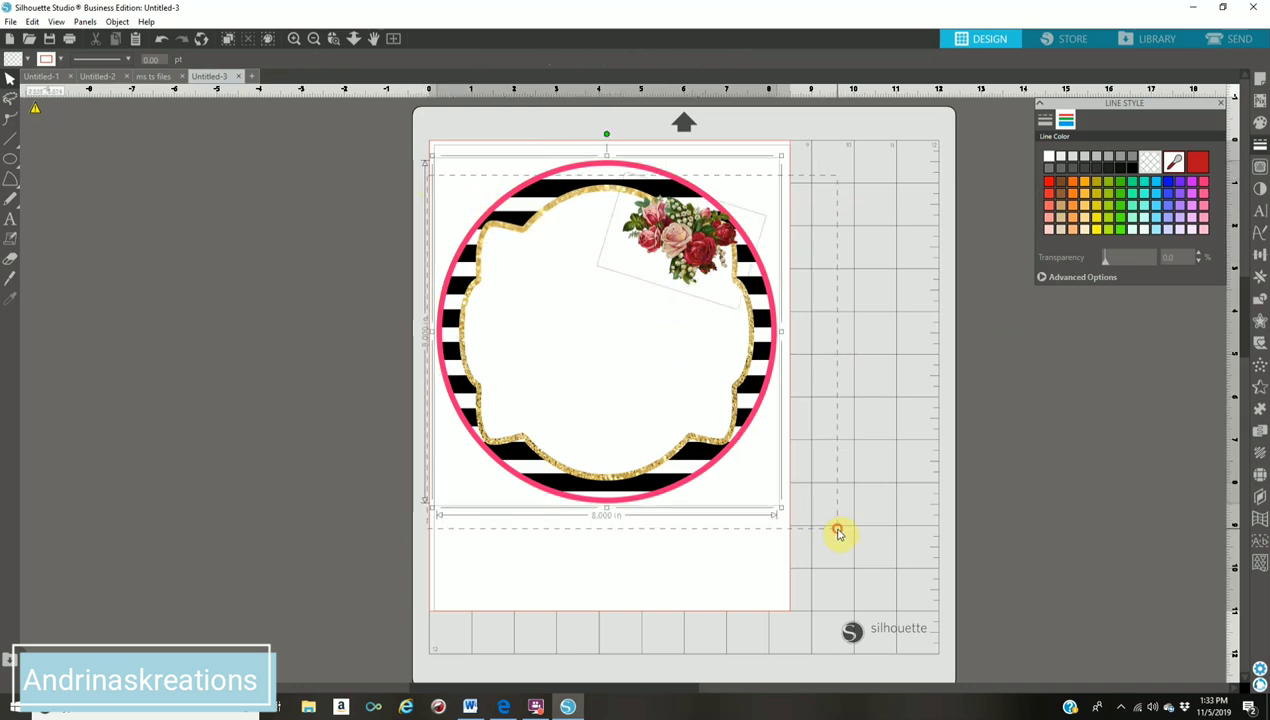
{"action": "left_click_drag", "start_coordinate": [838, 533], "coordinate": [838, 531]}
{"action": "right_click", "coordinate": [643, 423]}
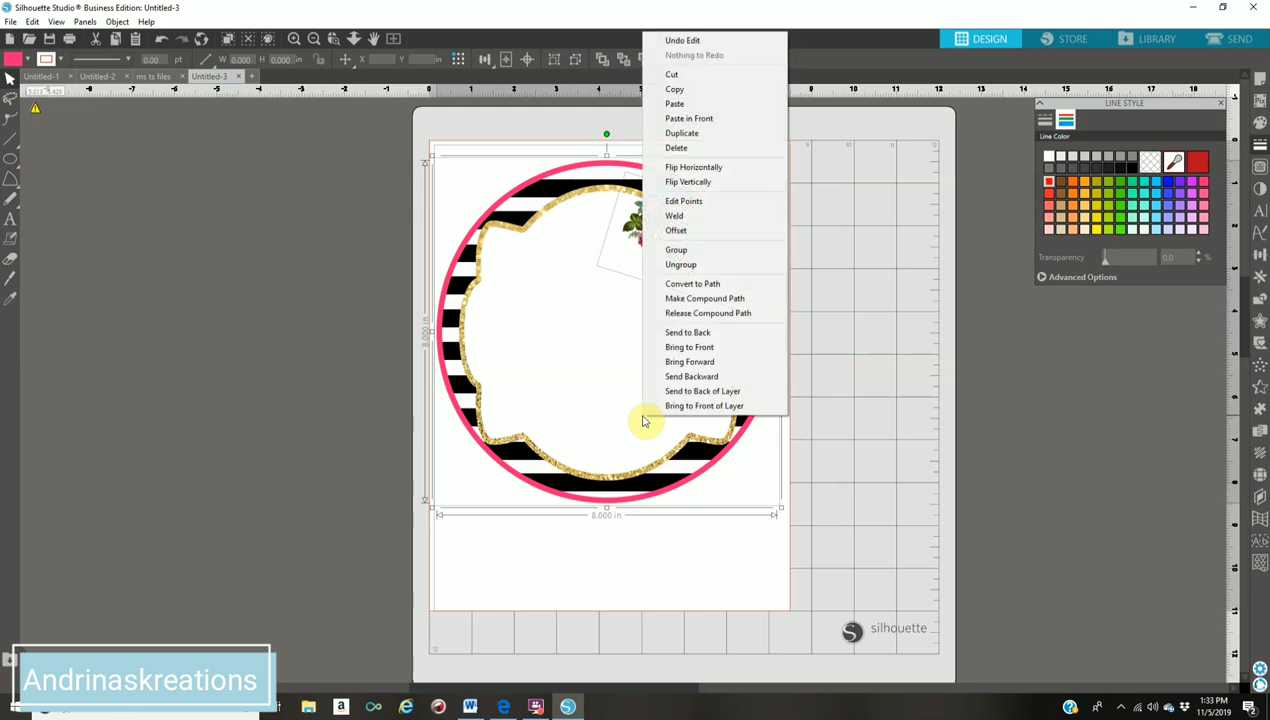
{"action": "left_click", "coordinate": [680, 250]}
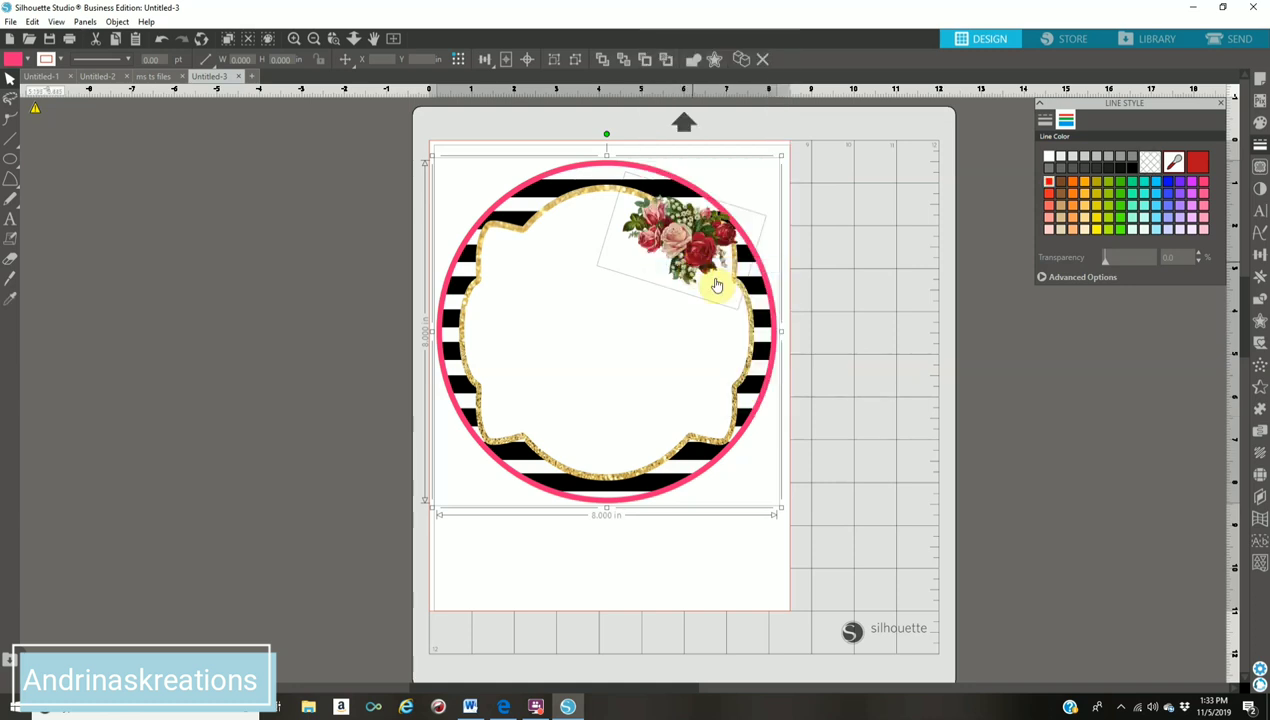
{"action": "left_click", "coordinate": [943, 455]}
{"action": "left_click_drag", "start_coordinate": [457, 194], "coordinate": [775, 428]}
{"action": "right_click", "coordinate": [614, 359]}
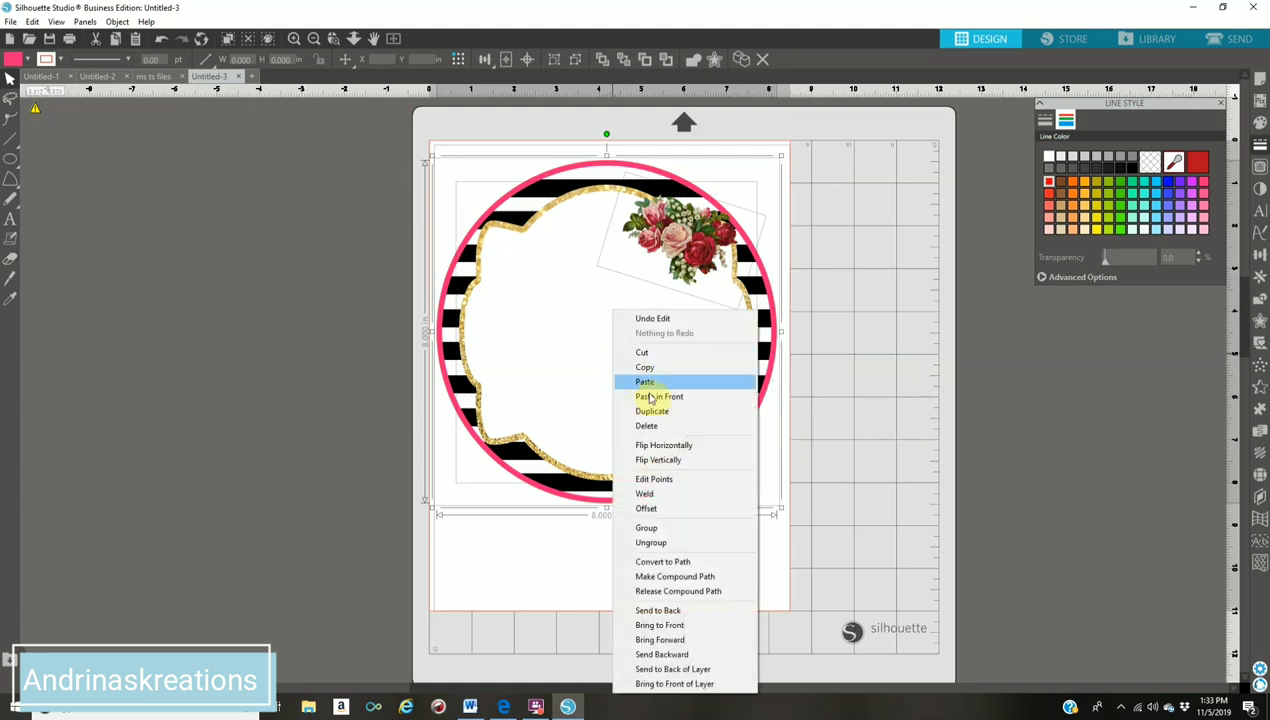
{"action": "left_click", "coordinate": [667, 543]}
{"action": "left_click", "coordinate": [954, 494]}
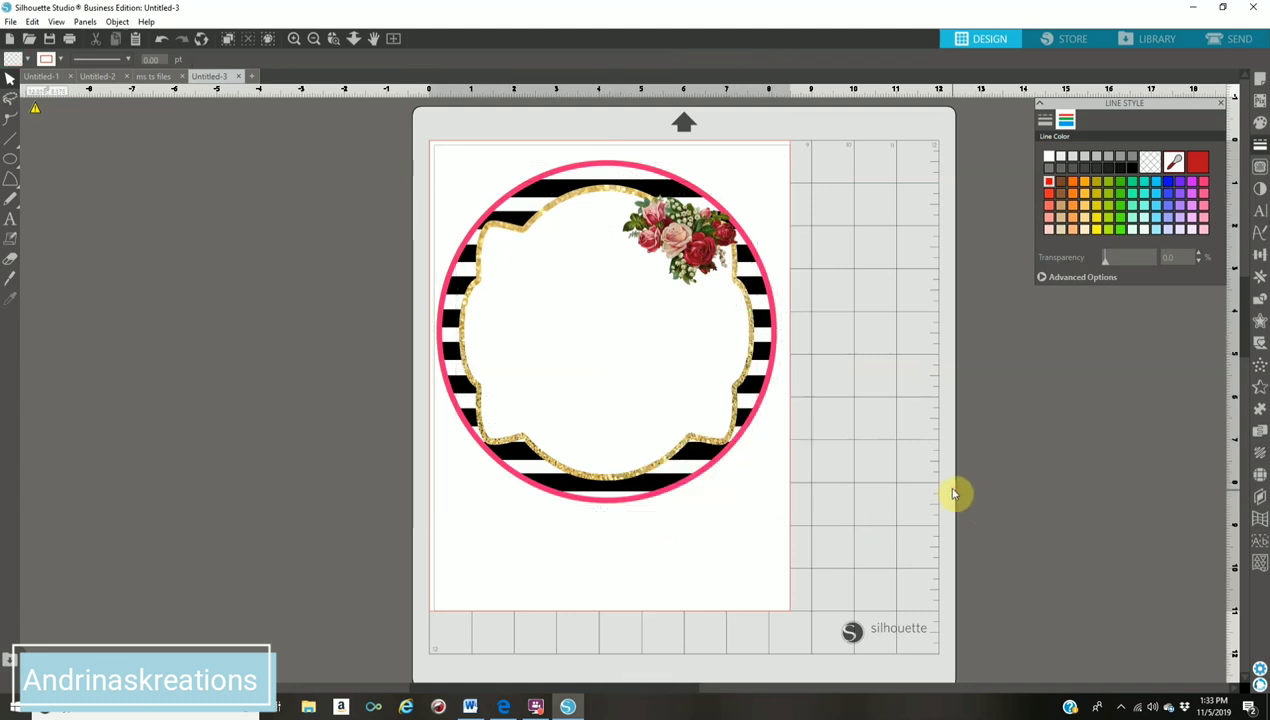
Step: Fill the outer border circle with colours sampled from the rose bouquet, first dark red and finally a soft rose pink
{"action": "left_click", "coordinate": [532, 189]}
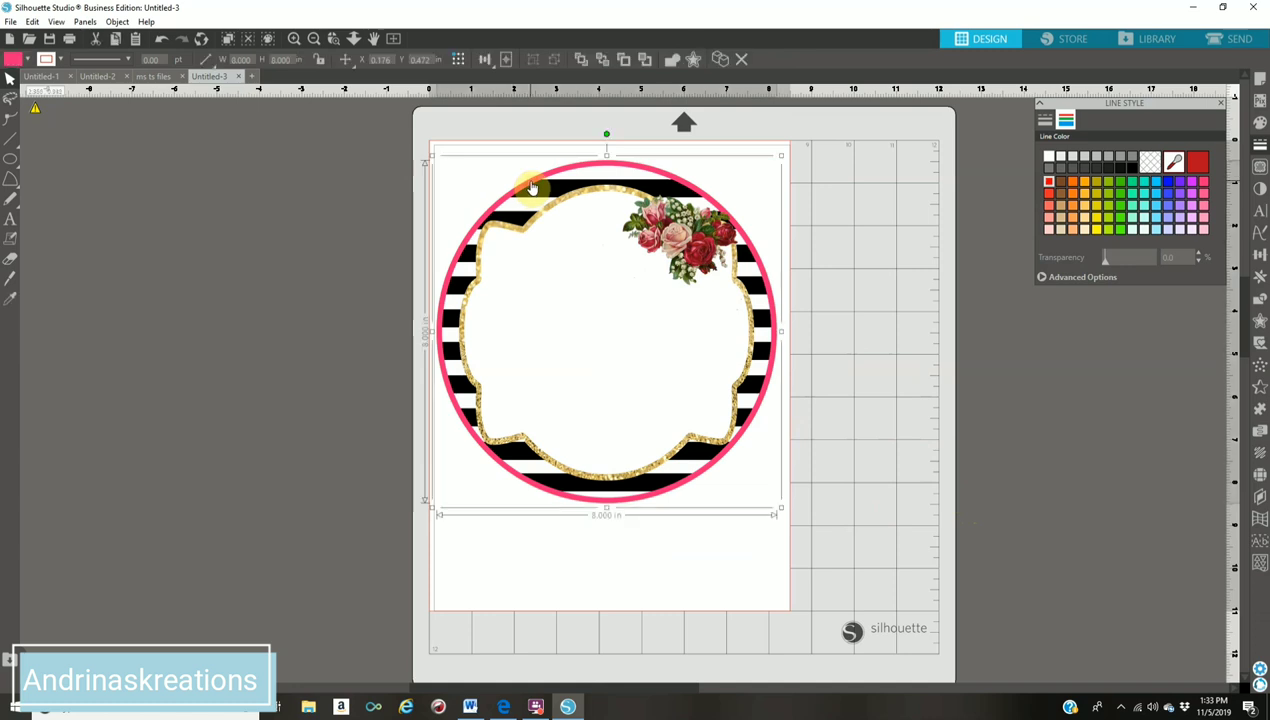
{"action": "left_click", "coordinate": [1258, 124]}
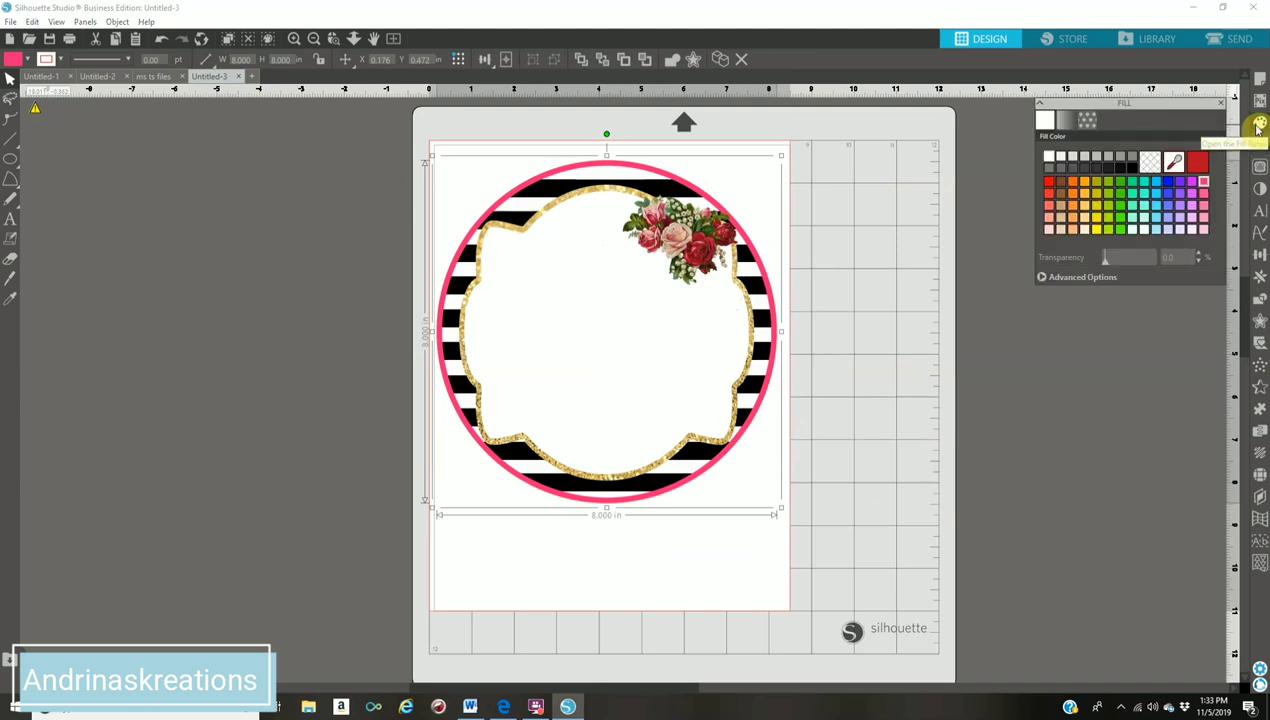
{"action": "left_click", "coordinate": [1180, 161]}
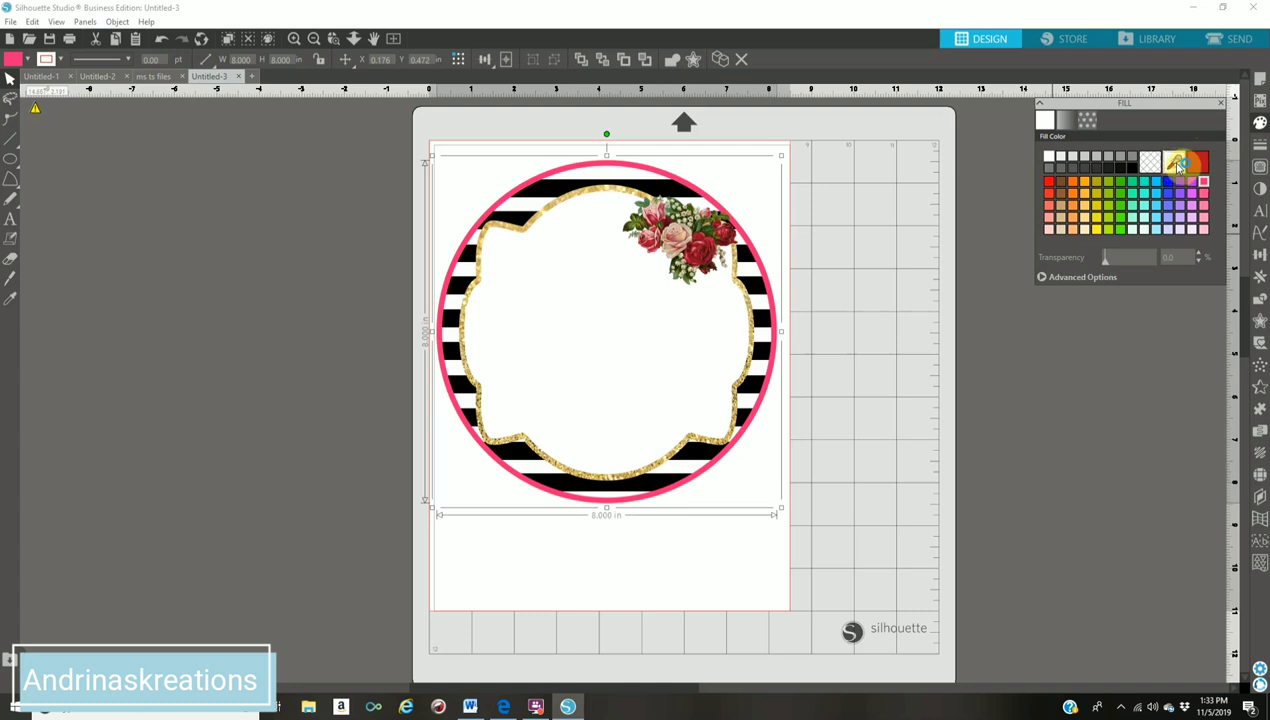
{"action": "left_click", "coordinate": [706, 244]}
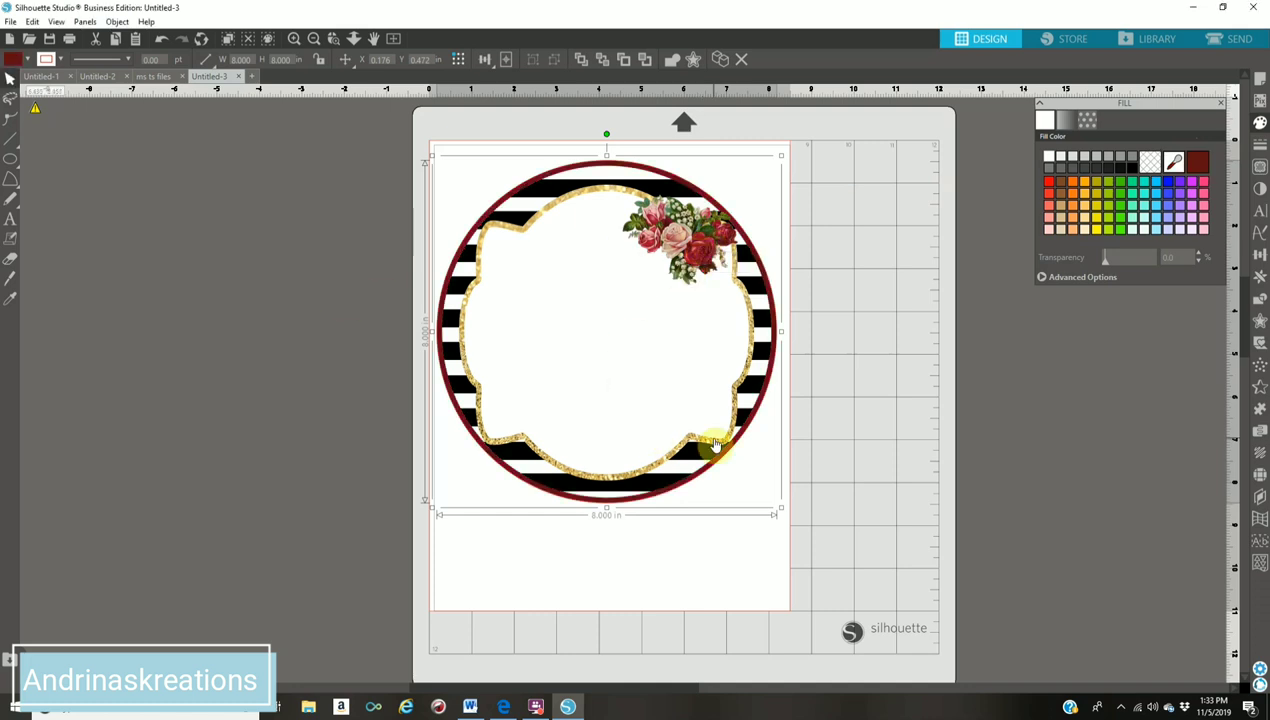
{"action": "left_click", "coordinate": [700, 248]}
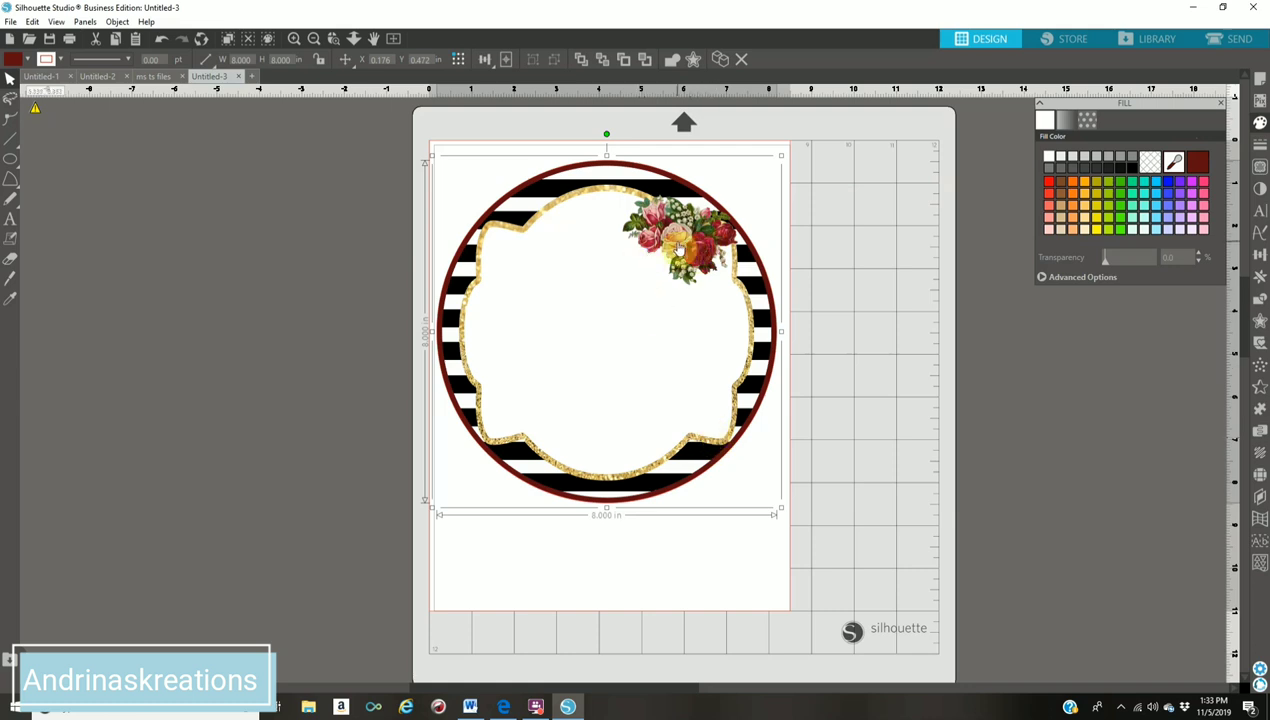
{"action": "left_click", "coordinate": [1173, 163]}
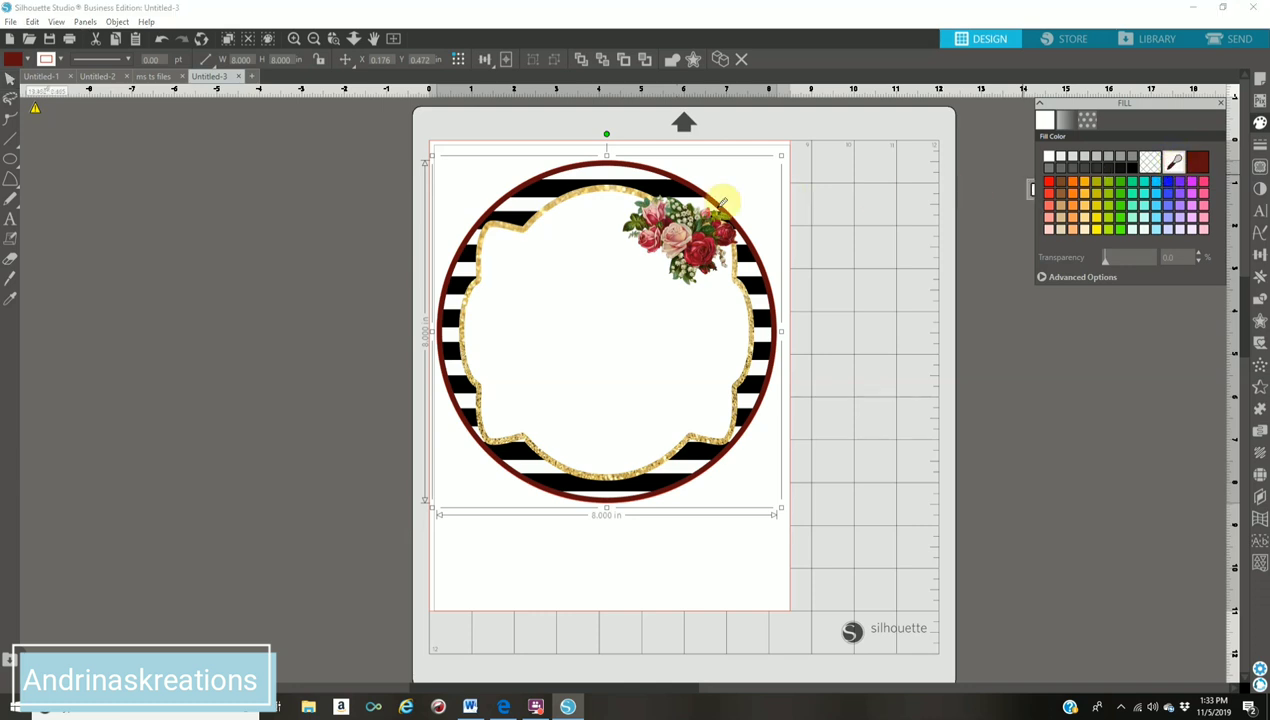
{"action": "left_click", "coordinate": [667, 231]}
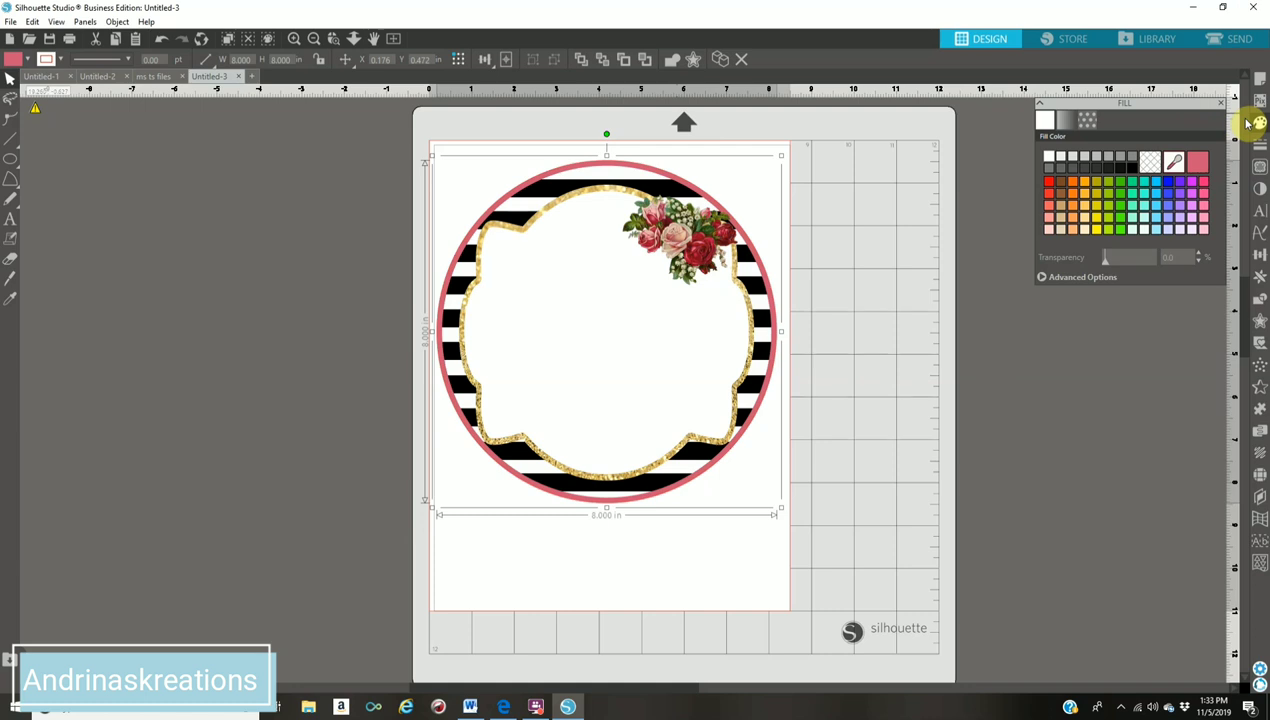
{"action": "left_click", "coordinate": [944, 343]}
Step: Duplicate the rose bouquet and move the copy to the lower left area of the label
{"action": "left_click", "coordinate": [685, 240]}
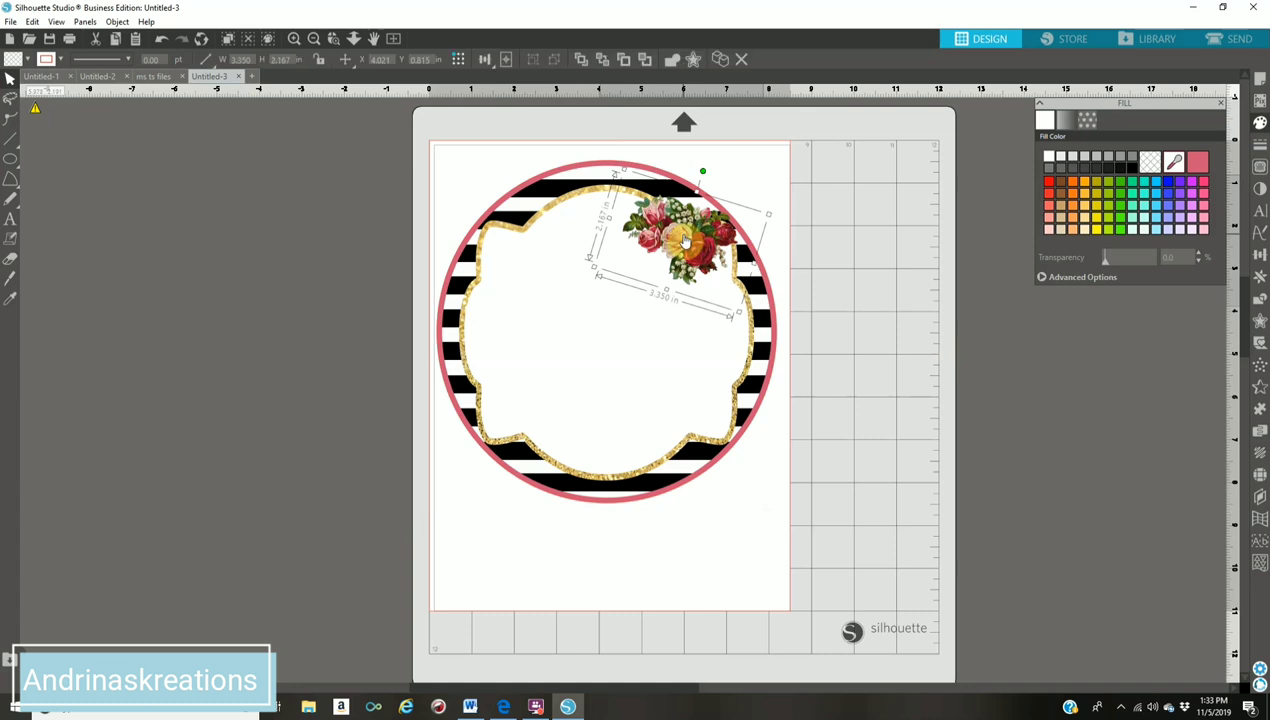
{"action": "right_click", "coordinate": [685, 240]}
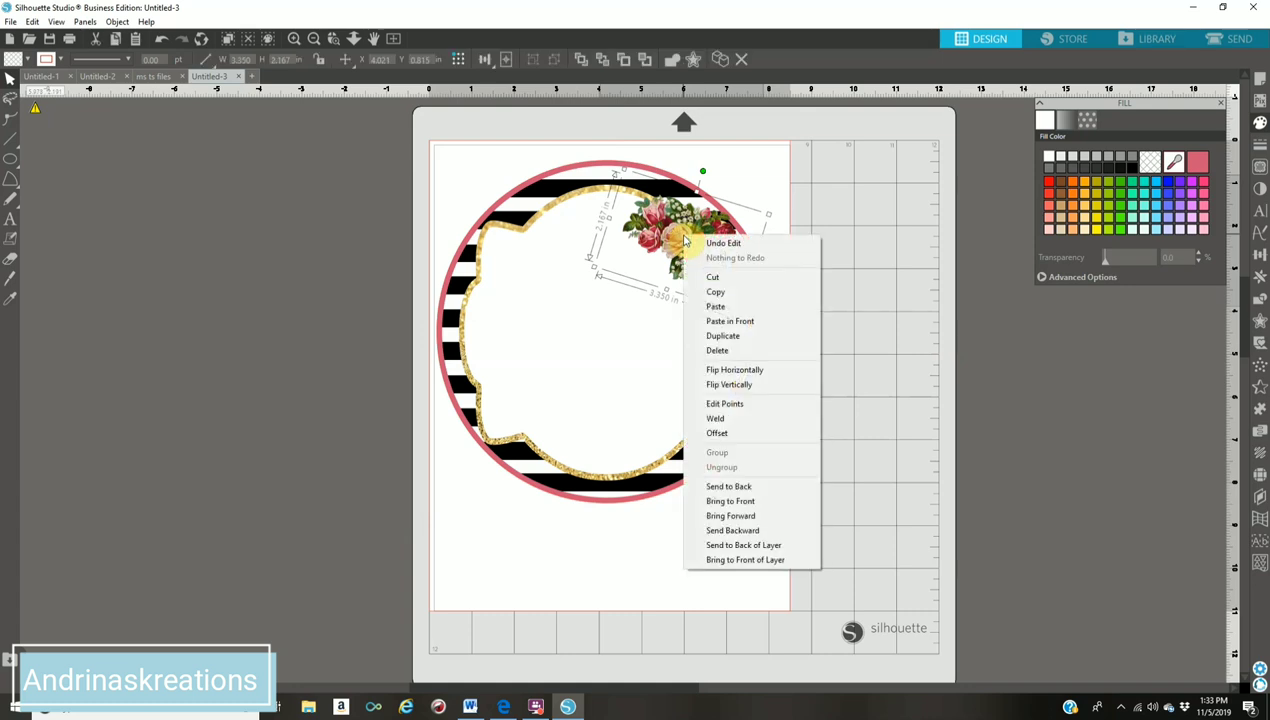
{"action": "left_click", "coordinate": [746, 336]}
{"action": "left_click_drag", "start_coordinate": [717, 247], "coordinate": [575, 403]}
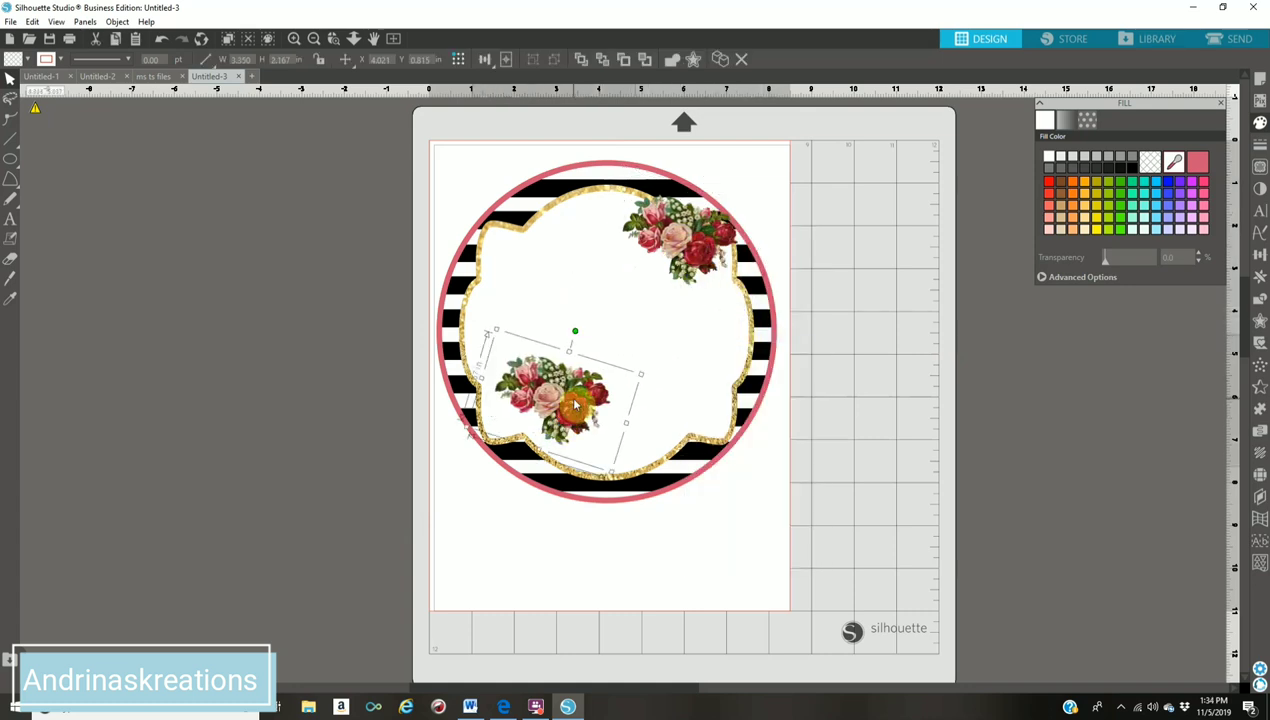
Step: Move the duplicated rose bouquet onto the label's lower left corner and tilt it further clockwise
{"action": "right_click", "coordinate": [575, 400]}
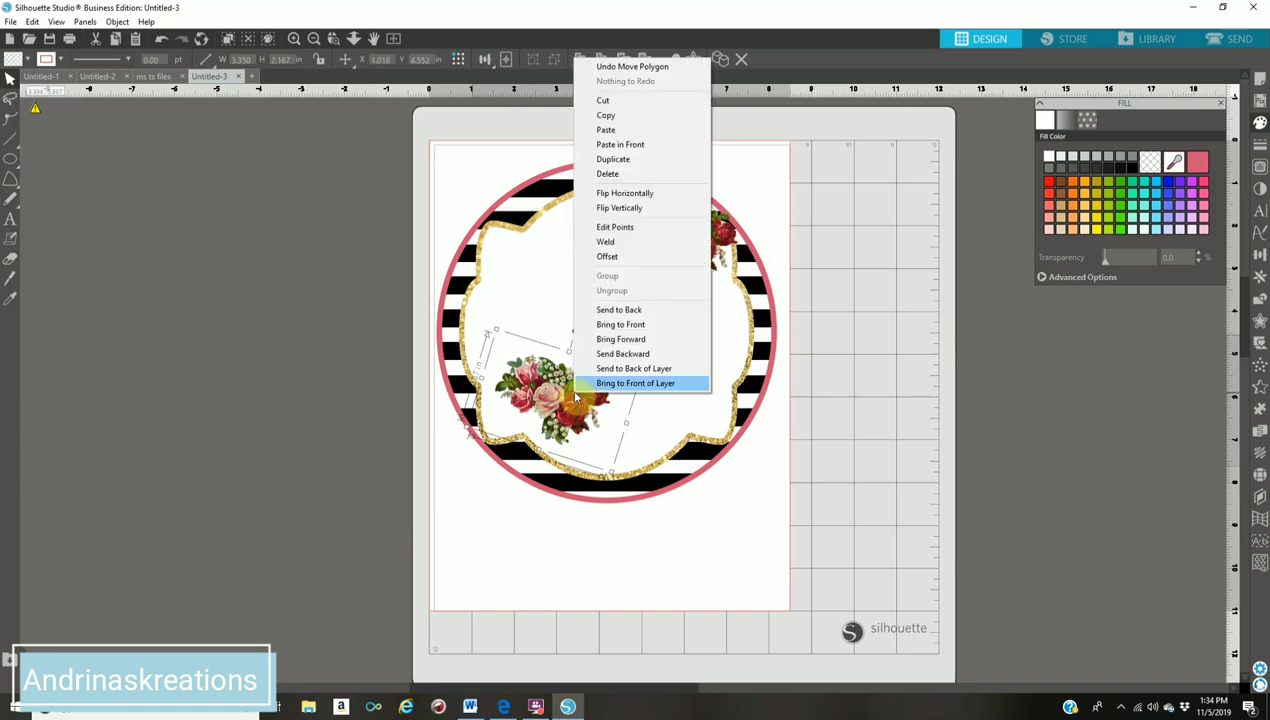
{"action": "left_click", "coordinate": [655, 195]}
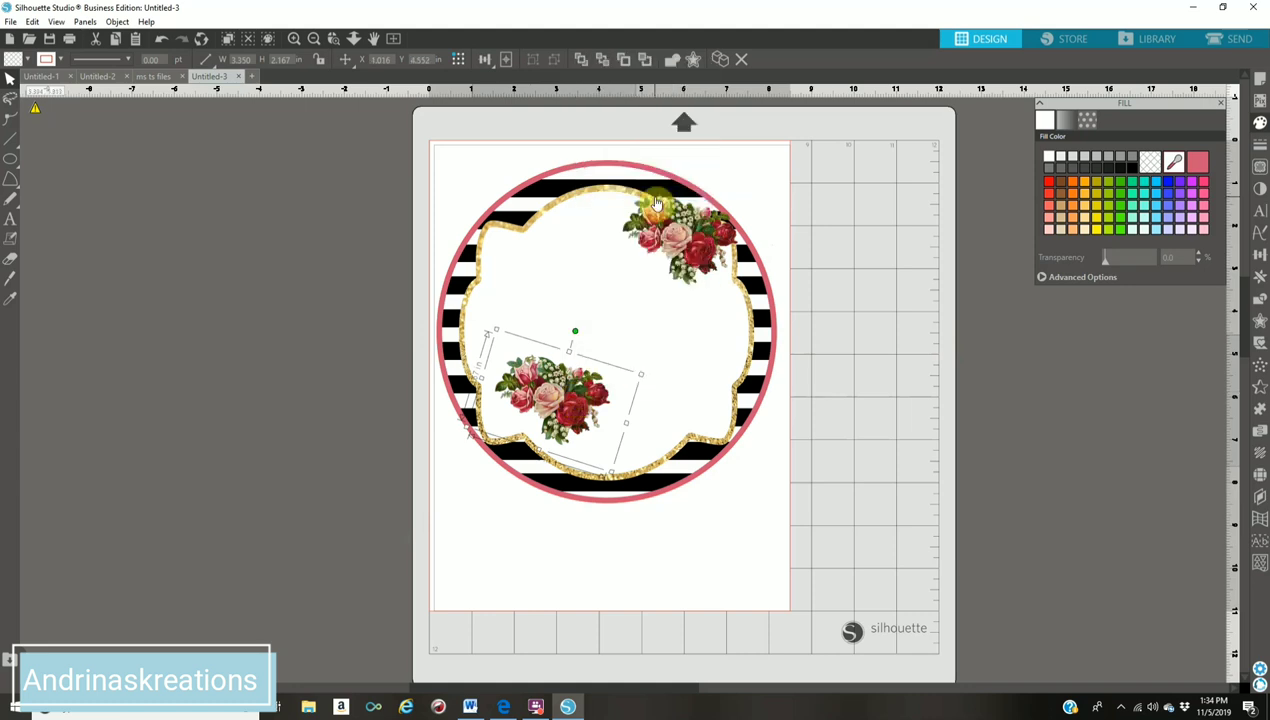
{"action": "left_click_drag", "start_coordinate": [577, 393], "coordinate": [559, 433]}
{"action": "left_click_drag", "start_coordinate": [524, 369], "coordinate": [492, 498]}
{"action": "left_click", "coordinate": [540, 445]}
{"action": "left_click_drag", "start_coordinate": [540, 445], "coordinate": [540, 436]}
{"action": "left_click", "coordinate": [972, 468]}
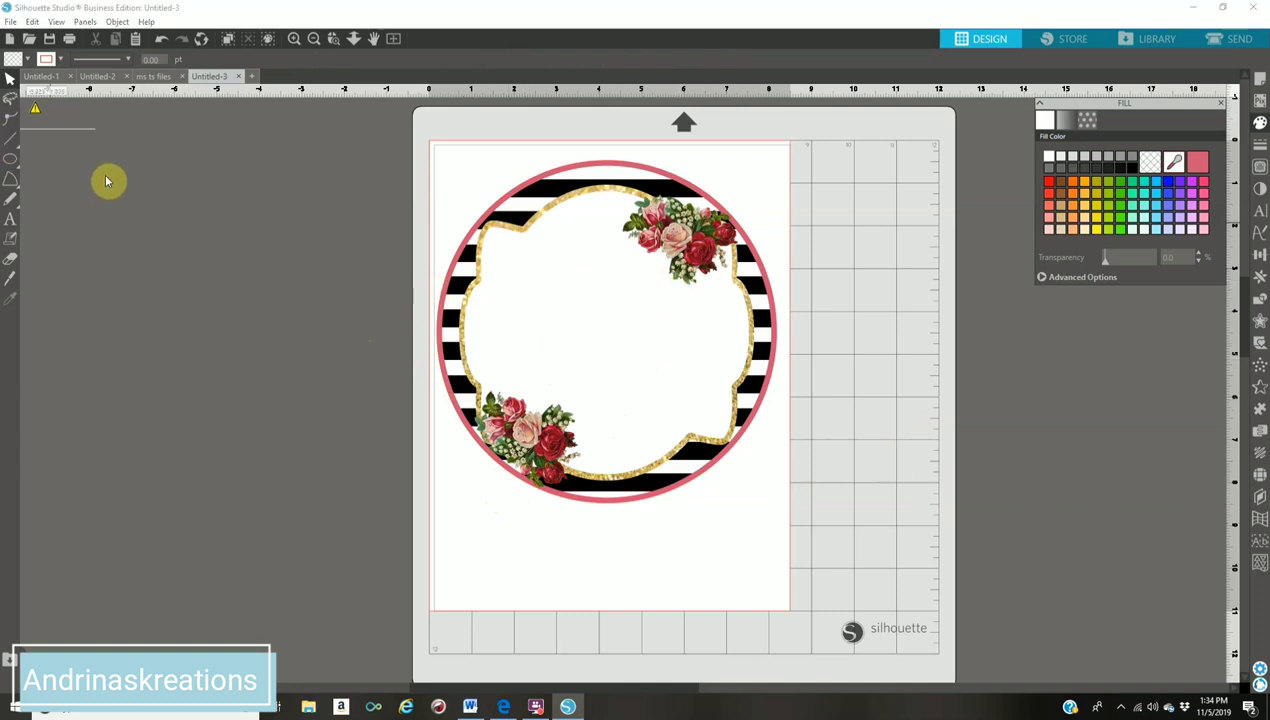
Step: Set the font for new text to Samantha Upright
{"action": "left_click", "coordinate": [10, 220]}
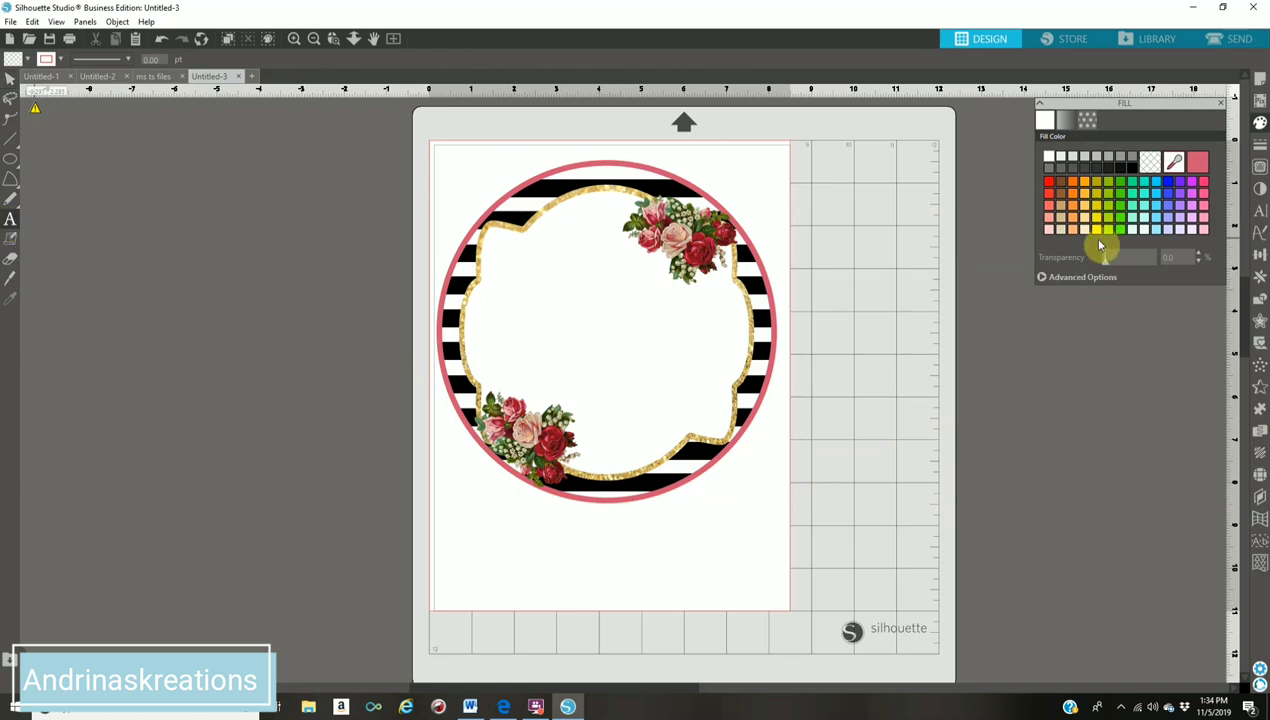
{"action": "left_click", "coordinate": [1261, 214]}
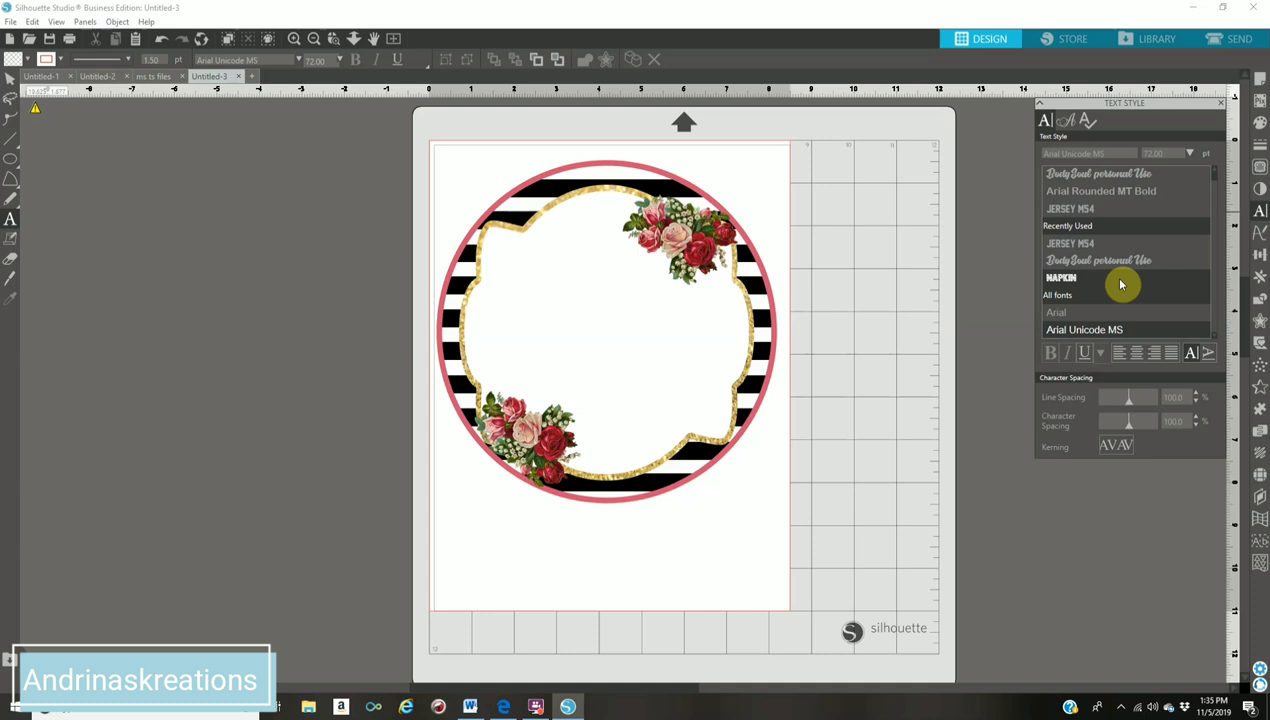
{"action": "left_click_drag", "start_coordinate": [1128, 153], "coordinate": [1005, 156]}
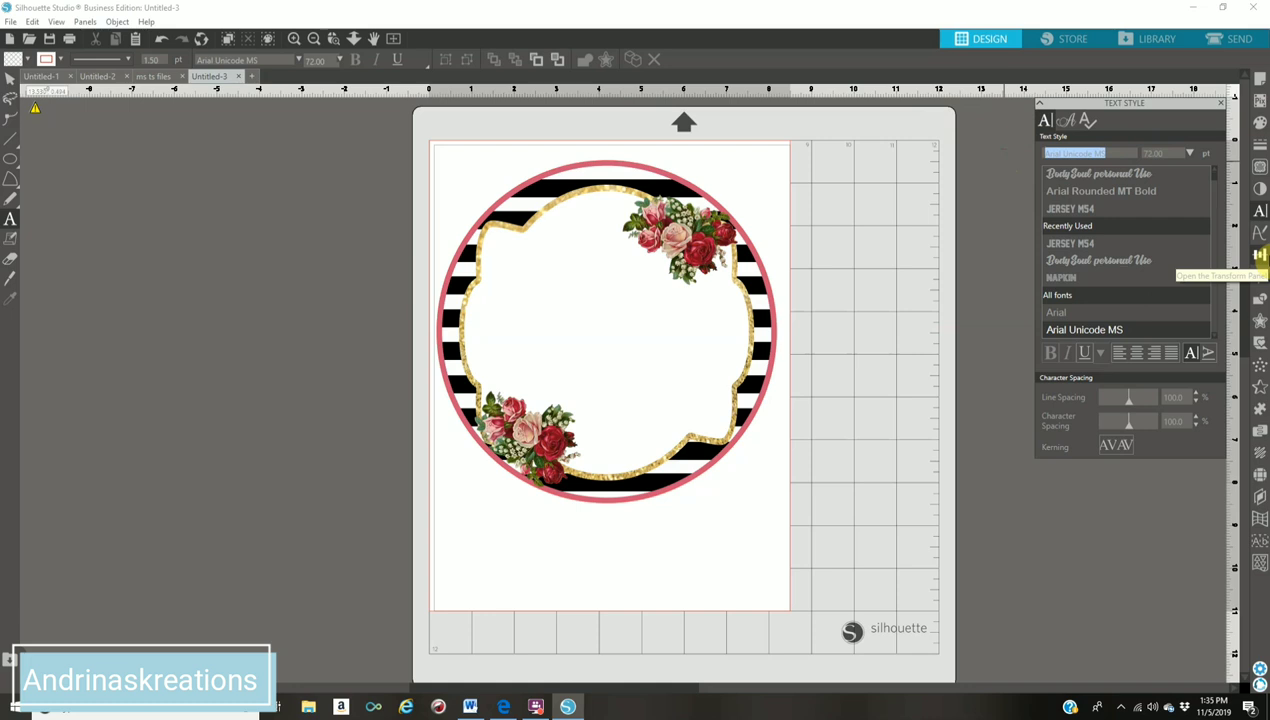
{"action": "type", "text": "ro"}
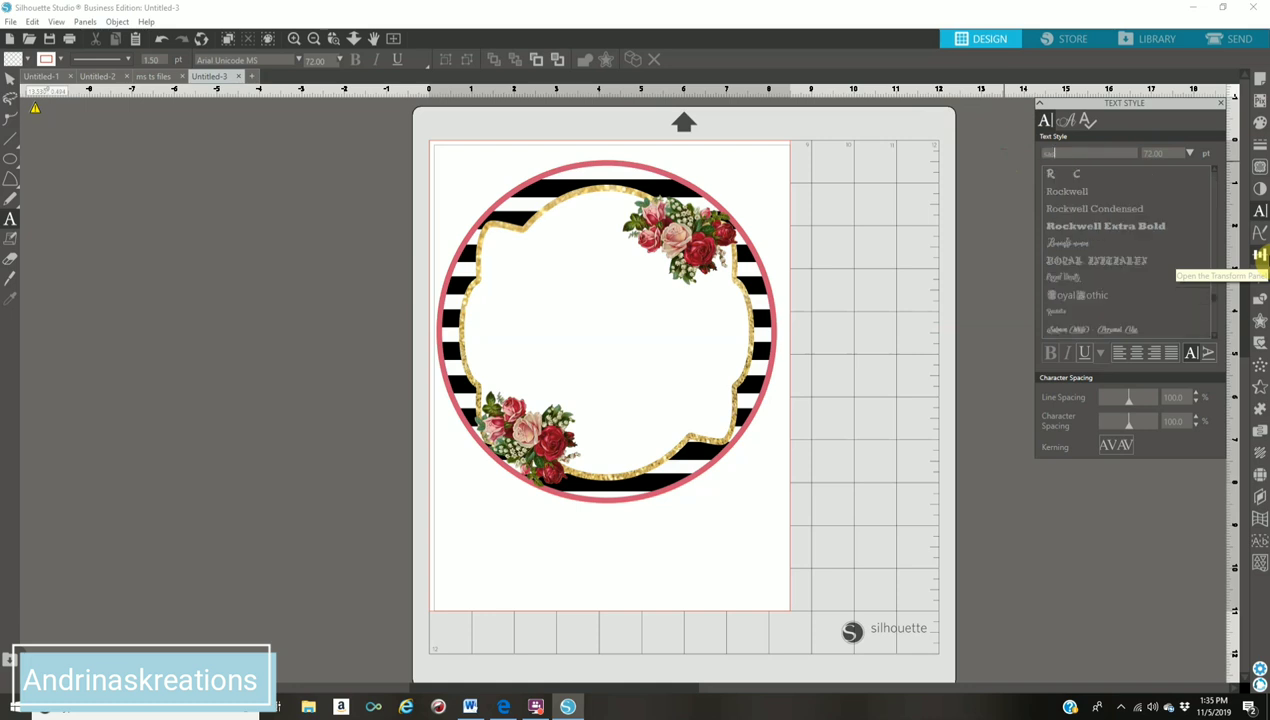
{"action": "type", "text": "mantha Upright"}
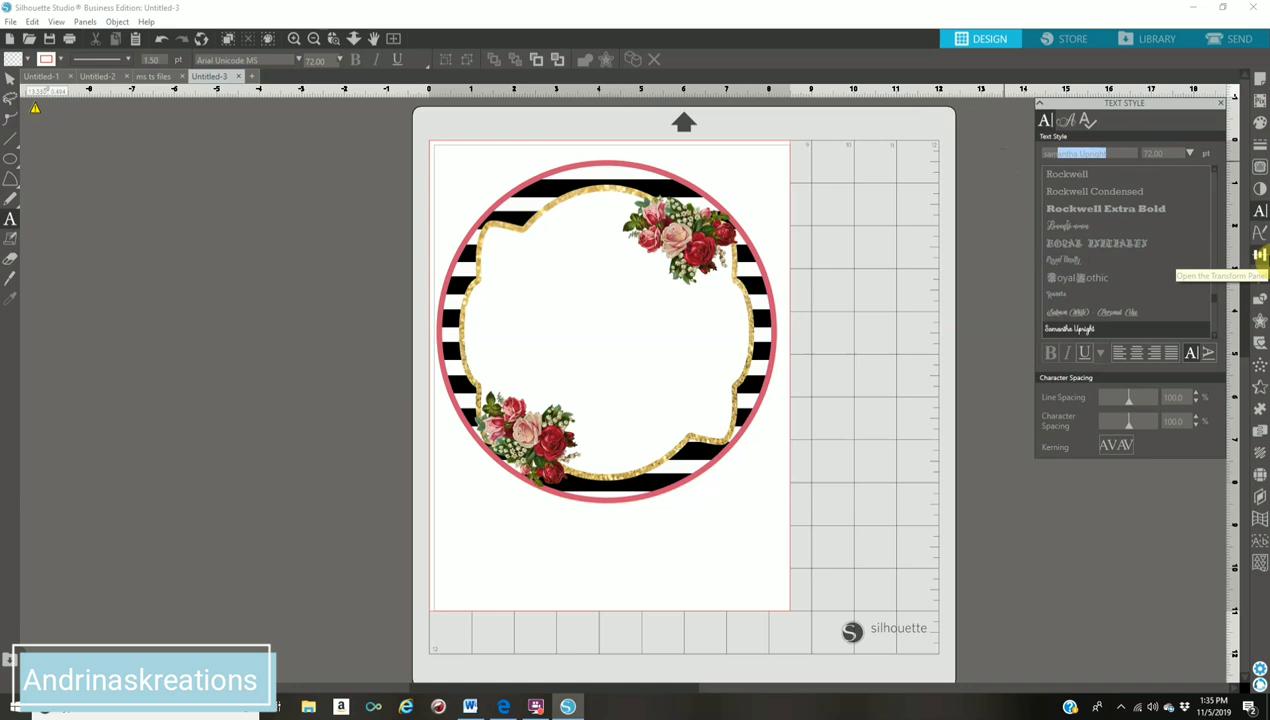
{"action": "left_click", "coordinate": [1099, 331]}
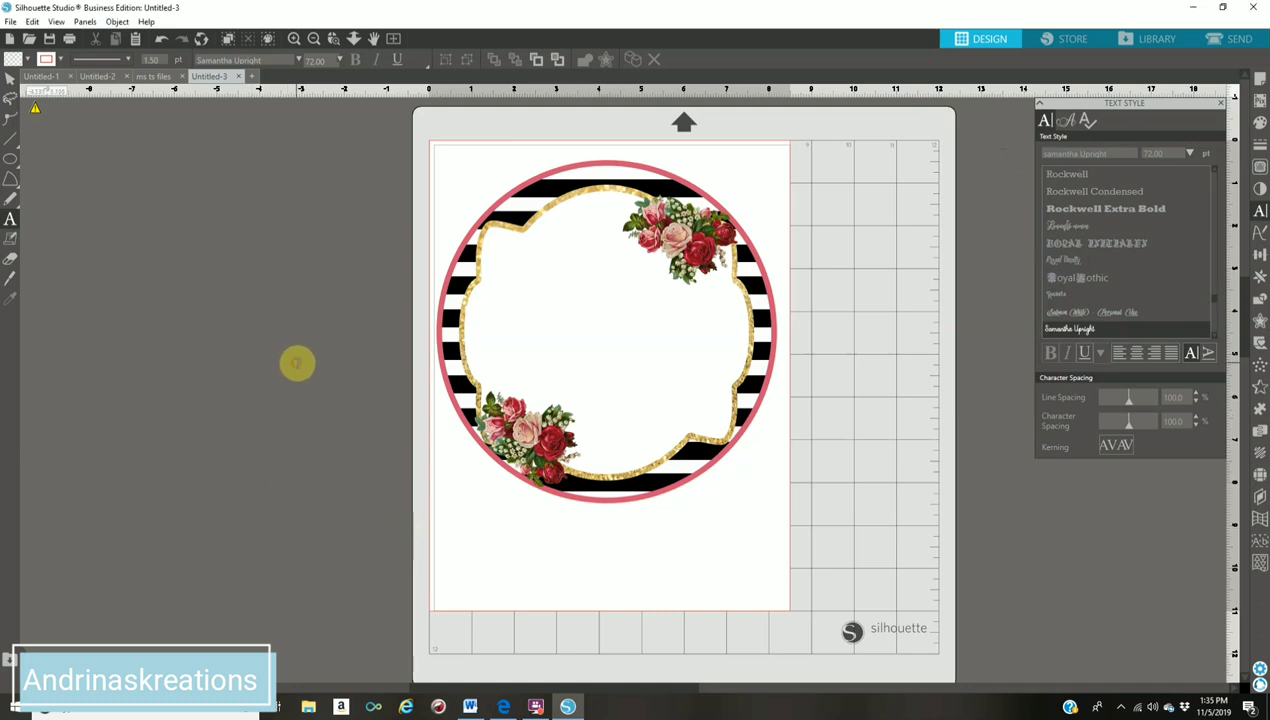
Step: Add a text object beside the page with the guest of honour's first name in possessive form
{"action": "left_click", "coordinate": [298, 363]}
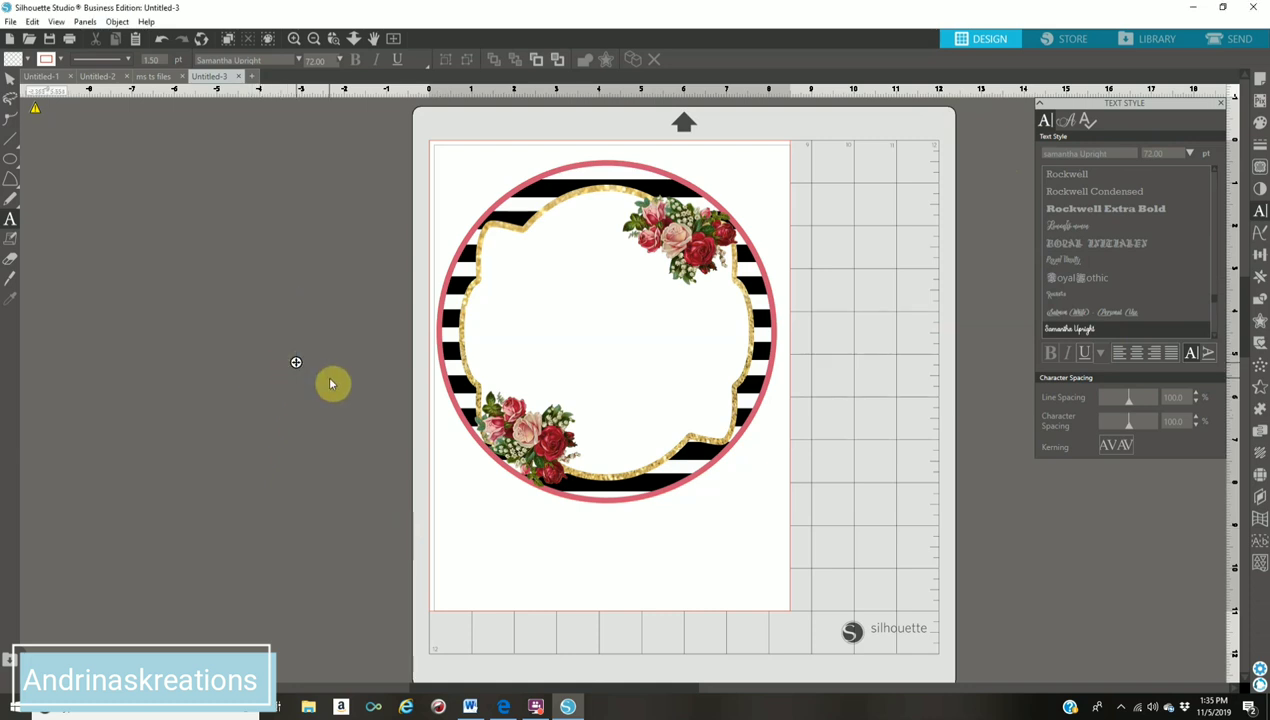
{"action": "type", "text": "A"}
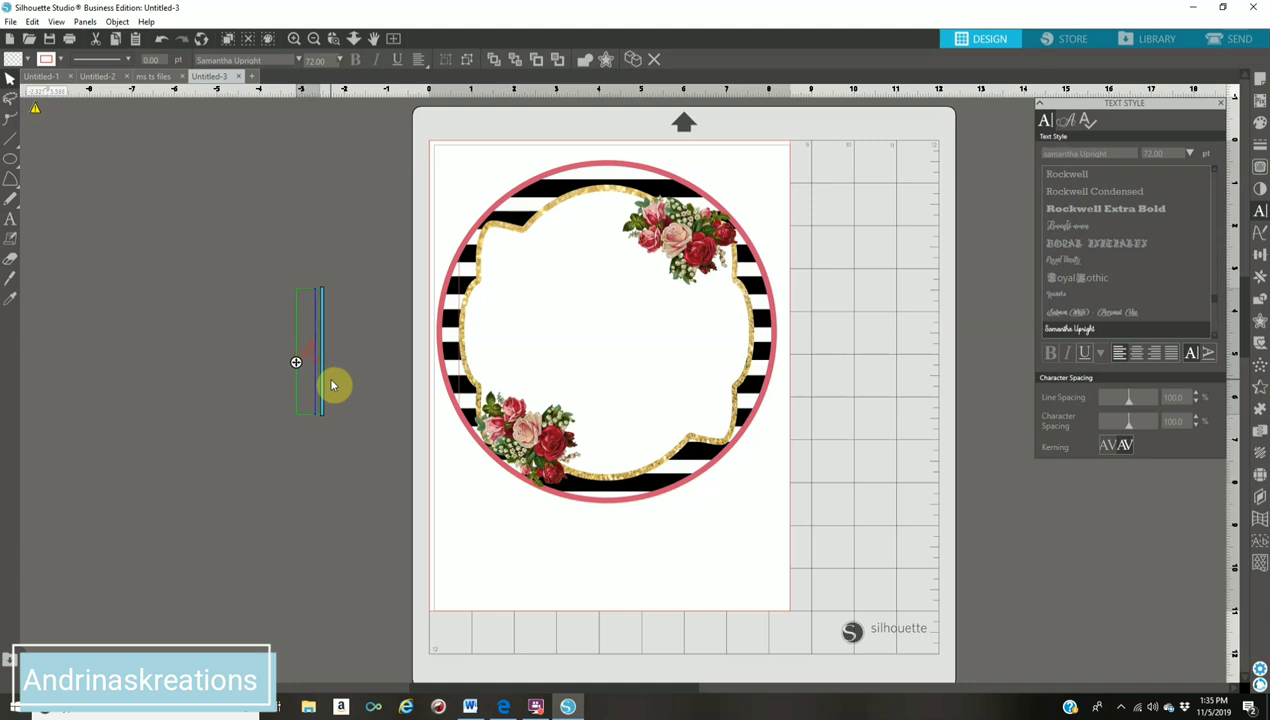
{"action": "type", "text": "ndrina"}
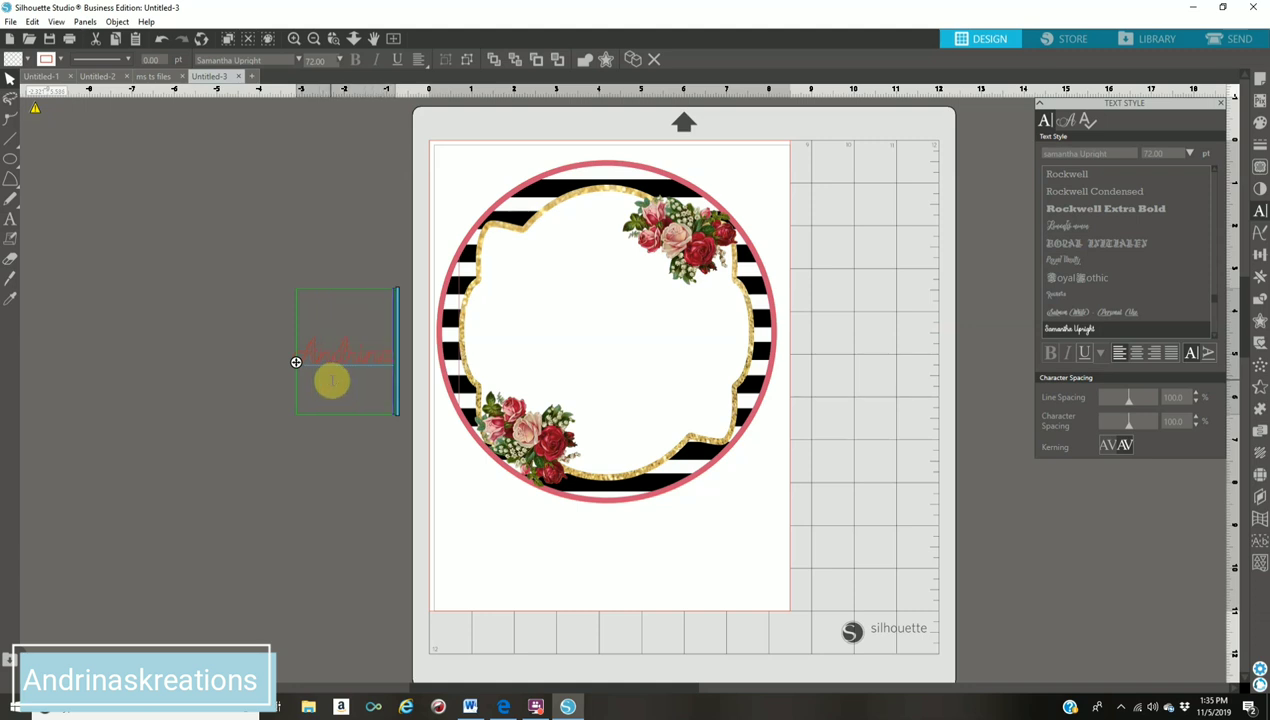
{"action": "type", "text": "s"}
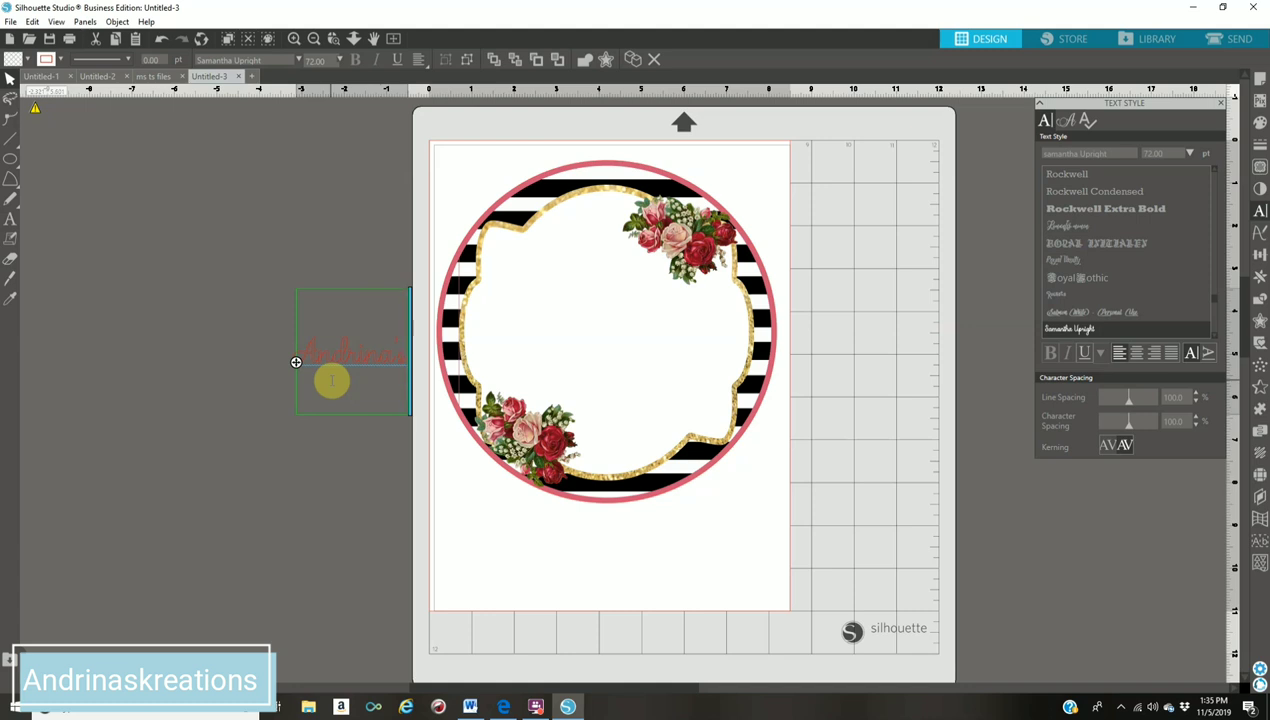
{"action": "left_click", "coordinate": [338, 530]}
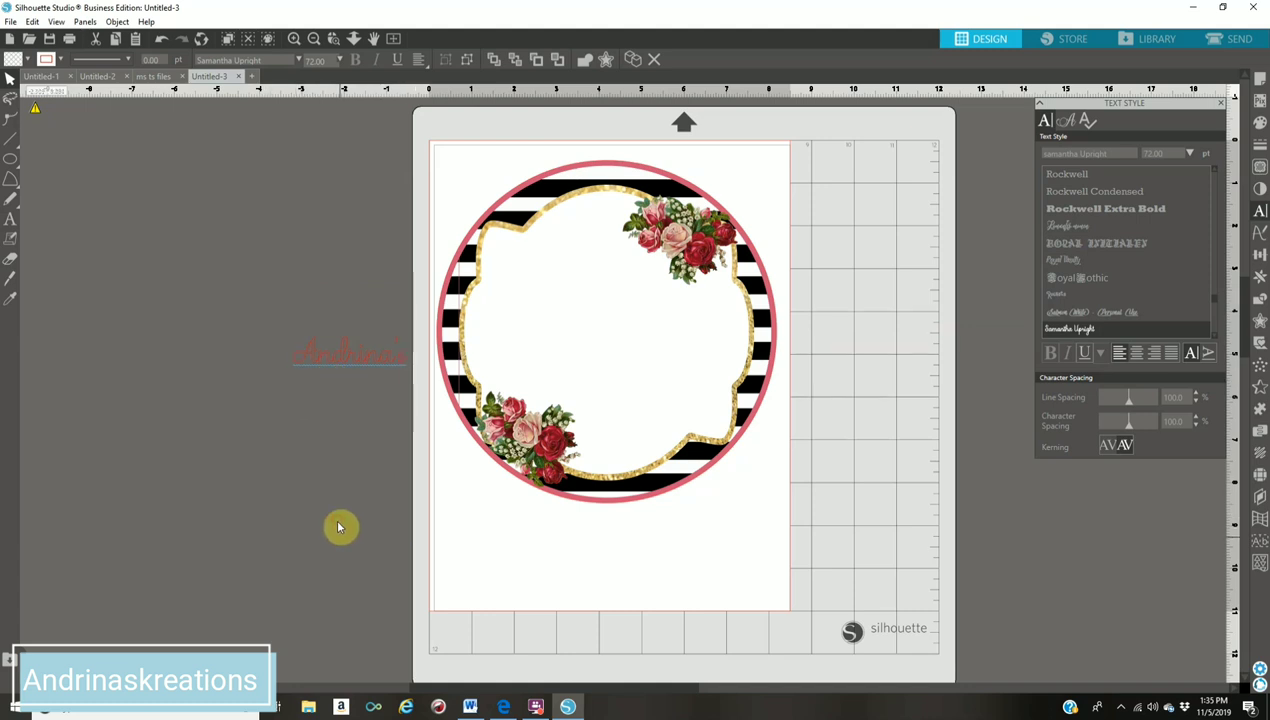
{"action": "left_click_drag", "start_coordinate": [337, 360], "coordinate": [559, 305]}
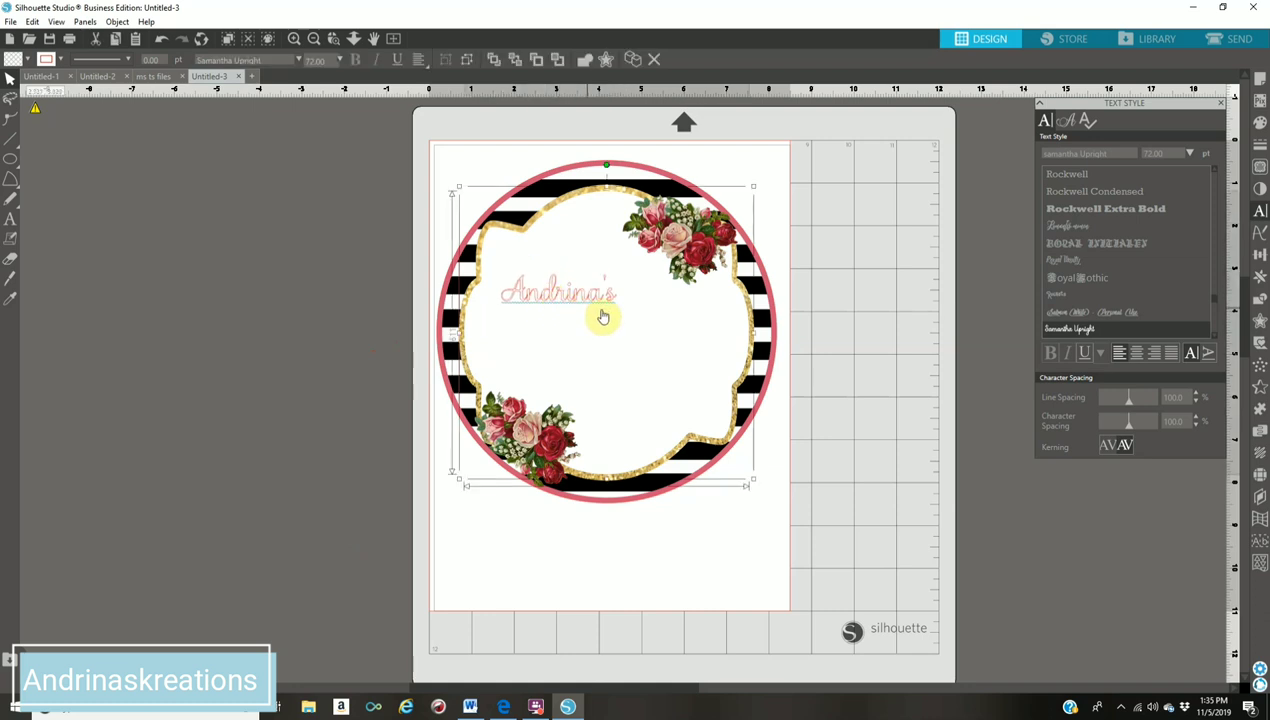
{"action": "left_click", "coordinate": [595, 305]}
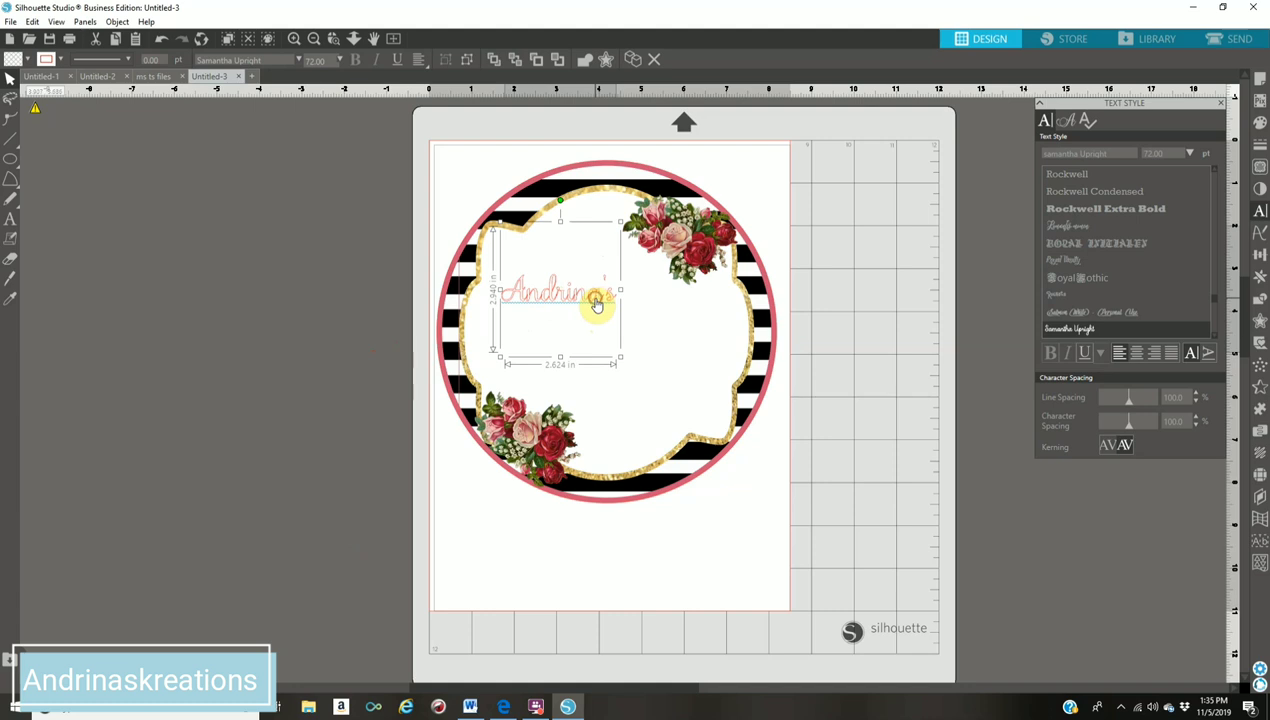
{"action": "left_click_drag", "start_coordinate": [547, 312], "coordinate": [326, 312]}
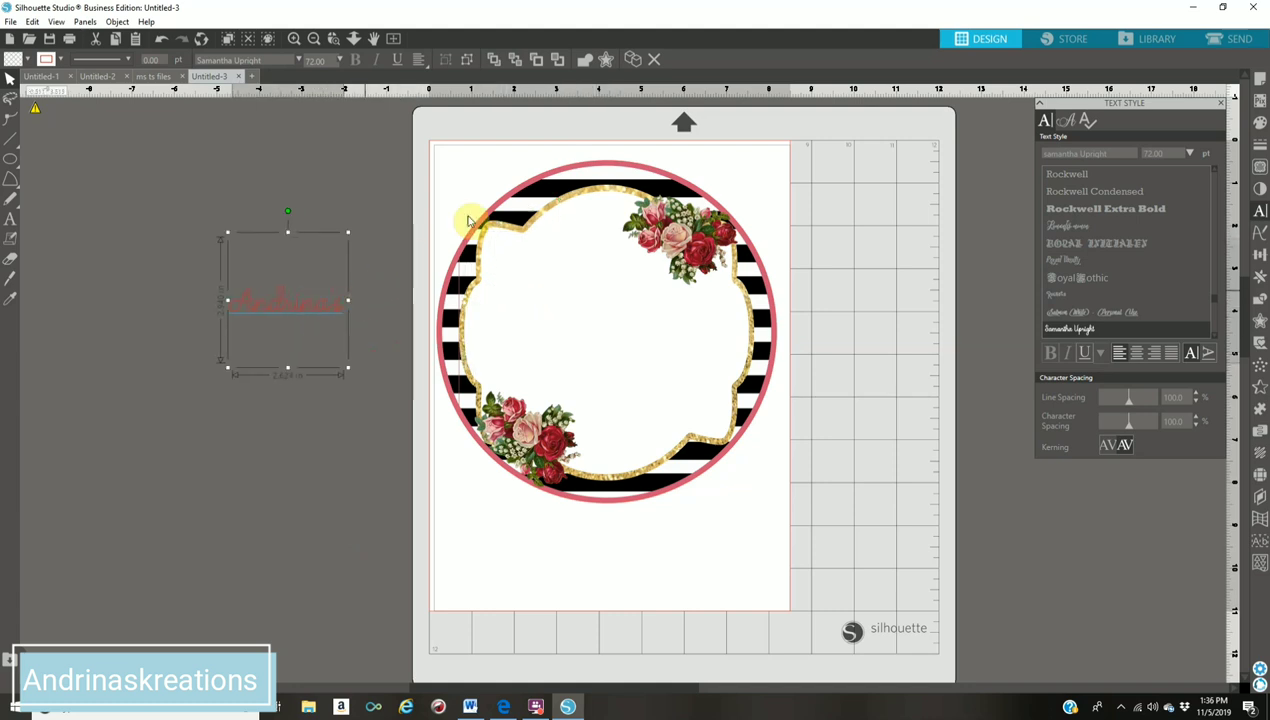
Step: Group all the shapes and bouquets of the circle design, leaving the name text out
{"action": "left_click_drag", "start_coordinate": [430, 148], "coordinate": [818, 495]}
{"action": "right_click", "coordinate": [723, 437]}
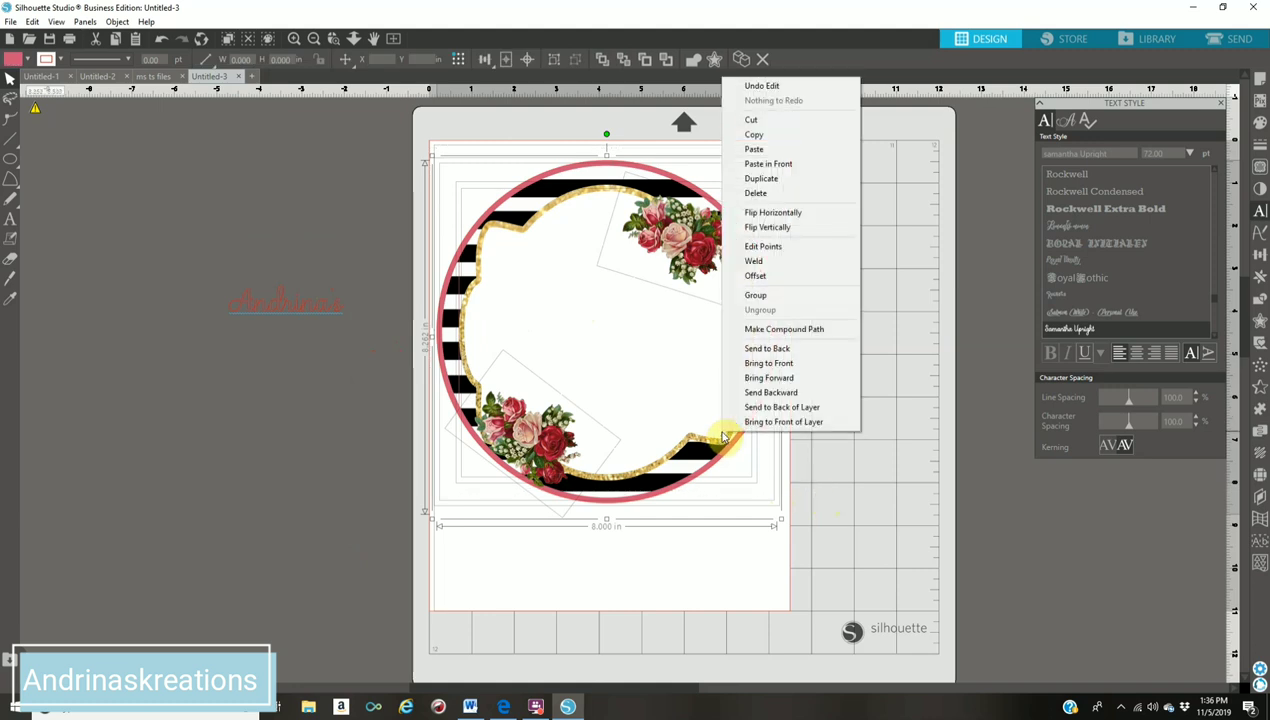
{"action": "left_click", "coordinate": [762, 294]}
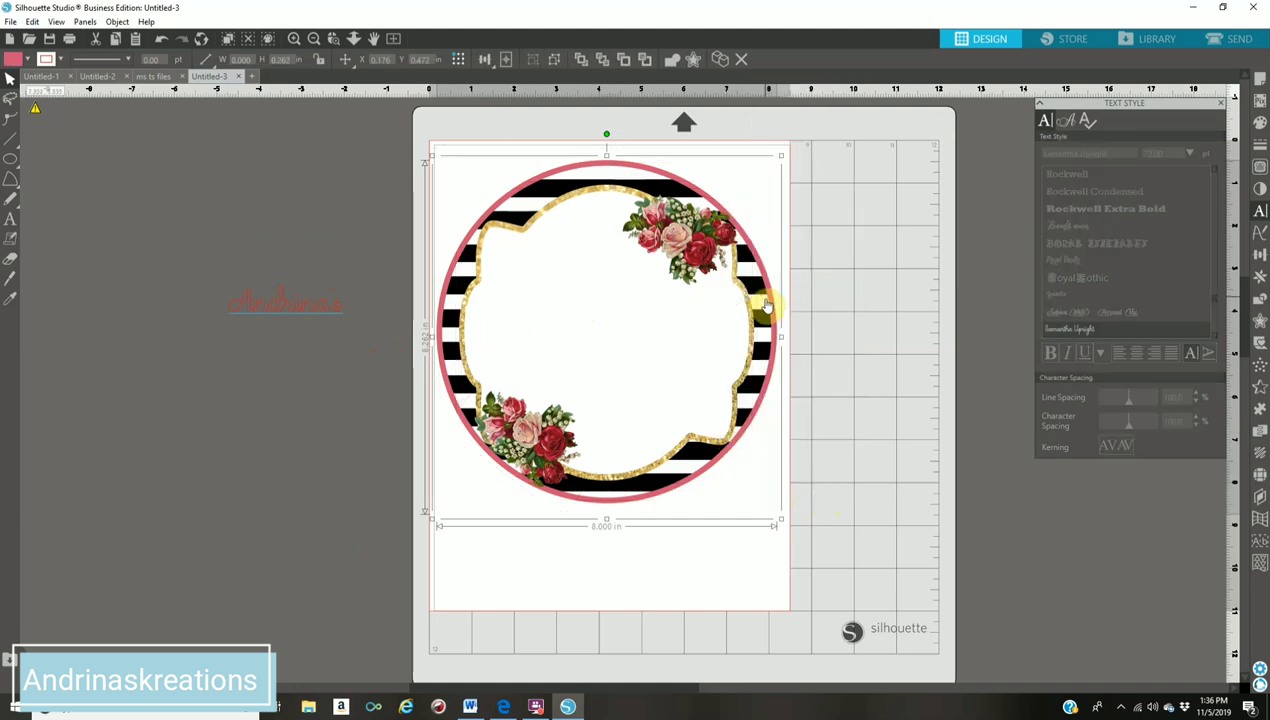
{"action": "left_click", "coordinate": [913, 502]}
Step: Place the name text on the upper half of the white label and fill it with the sampled rose pink
{"action": "left_click_drag", "start_coordinate": [303, 307], "coordinate": [605, 288]}
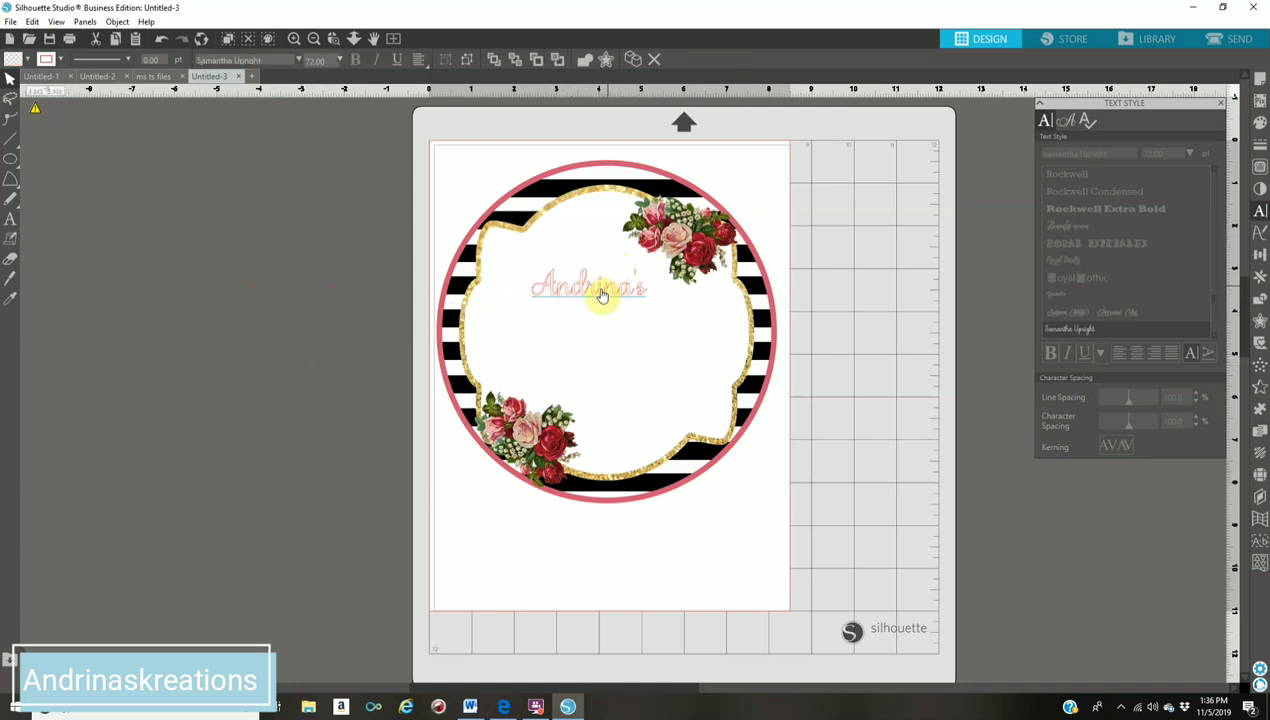
{"action": "left_click", "coordinate": [590, 292]}
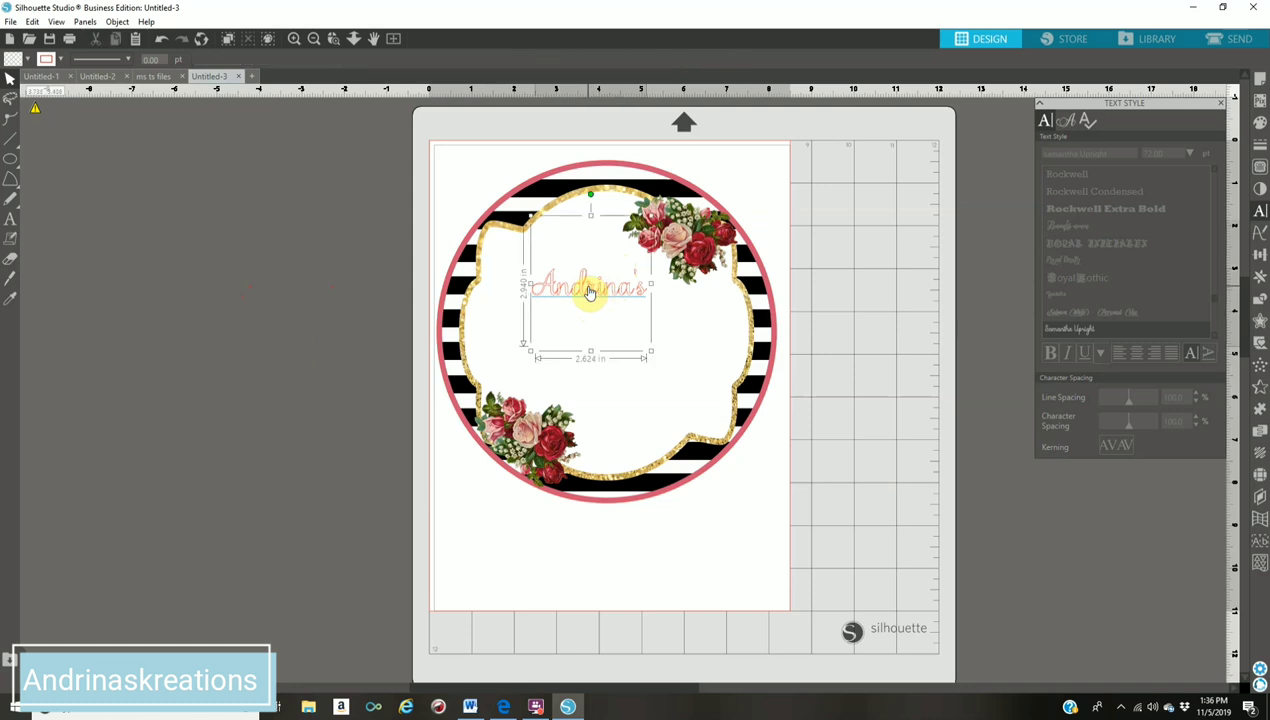
{"action": "left_click", "coordinate": [1260, 122]}
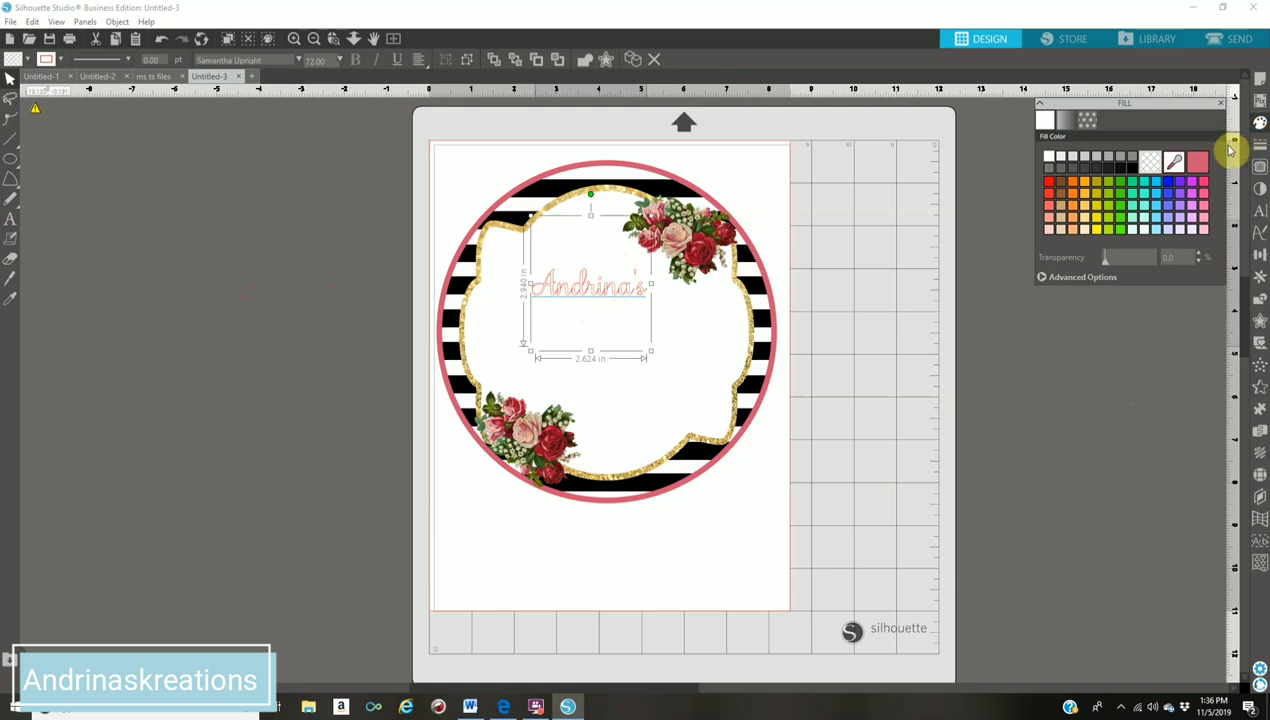
{"action": "left_click", "coordinate": [1201, 166]}
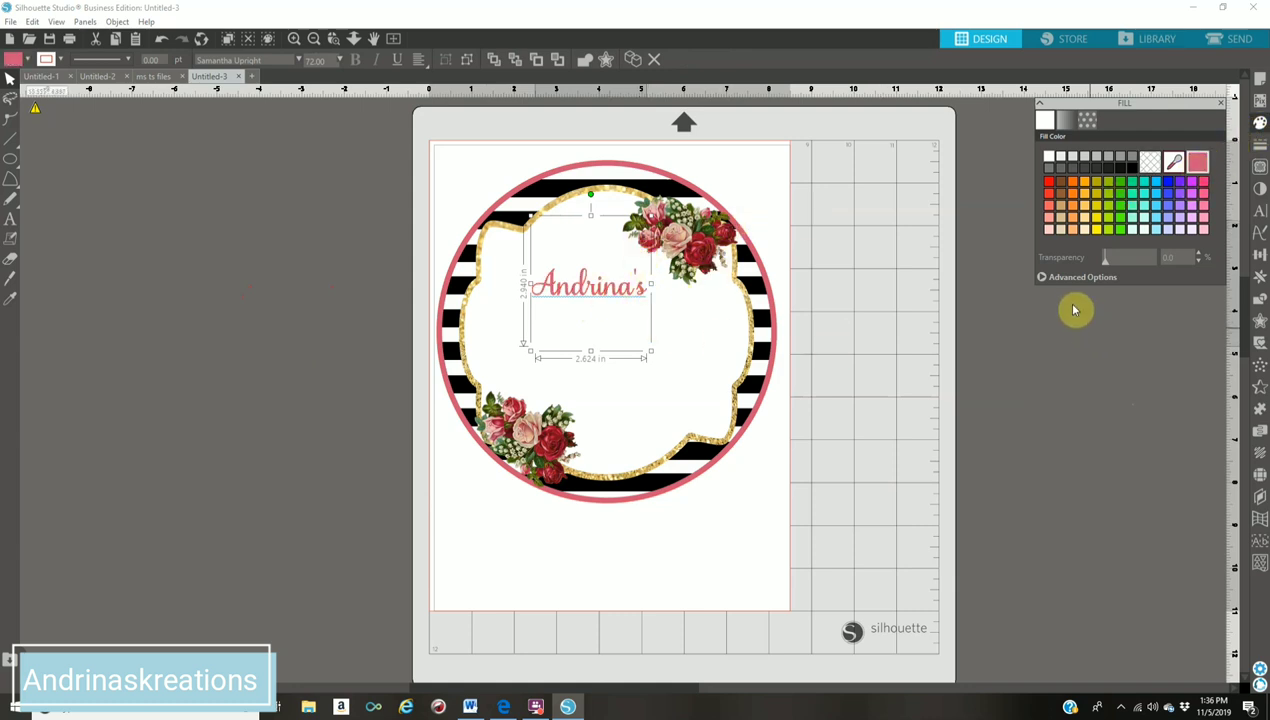
Step: Stretch the name text to about 6.03 in wide, make it taller, and centre it across the label
{"action": "left_click_drag", "start_coordinate": [650, 284], "coordinate": [748, 308]}
{"action": "left_click_drag", "start_coordinate": [526, 282], "coordinate": [474, 291]}
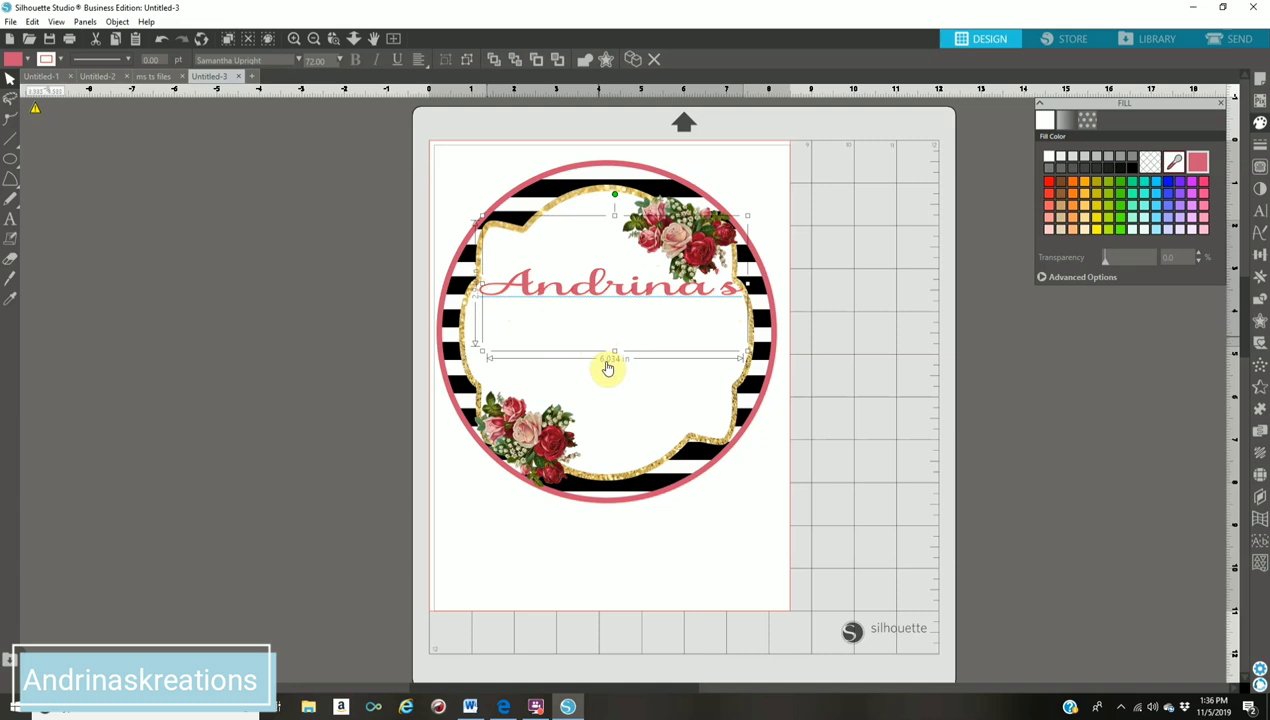
{"action": "left_click_drag", "start_coordinate": [614, 353], "coordinate": [612, 384]}
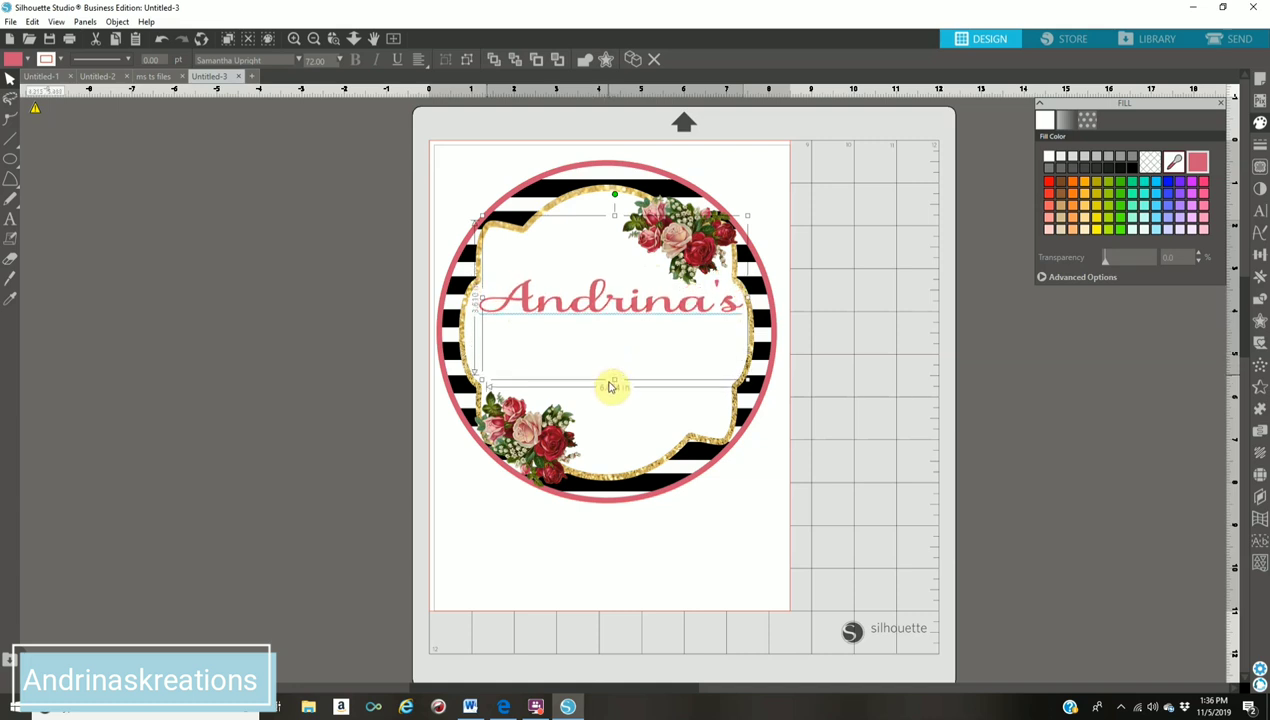
{"action": "left_click_drag", "start_coordinate": [622, 312], "coordinate": [617, 309]}
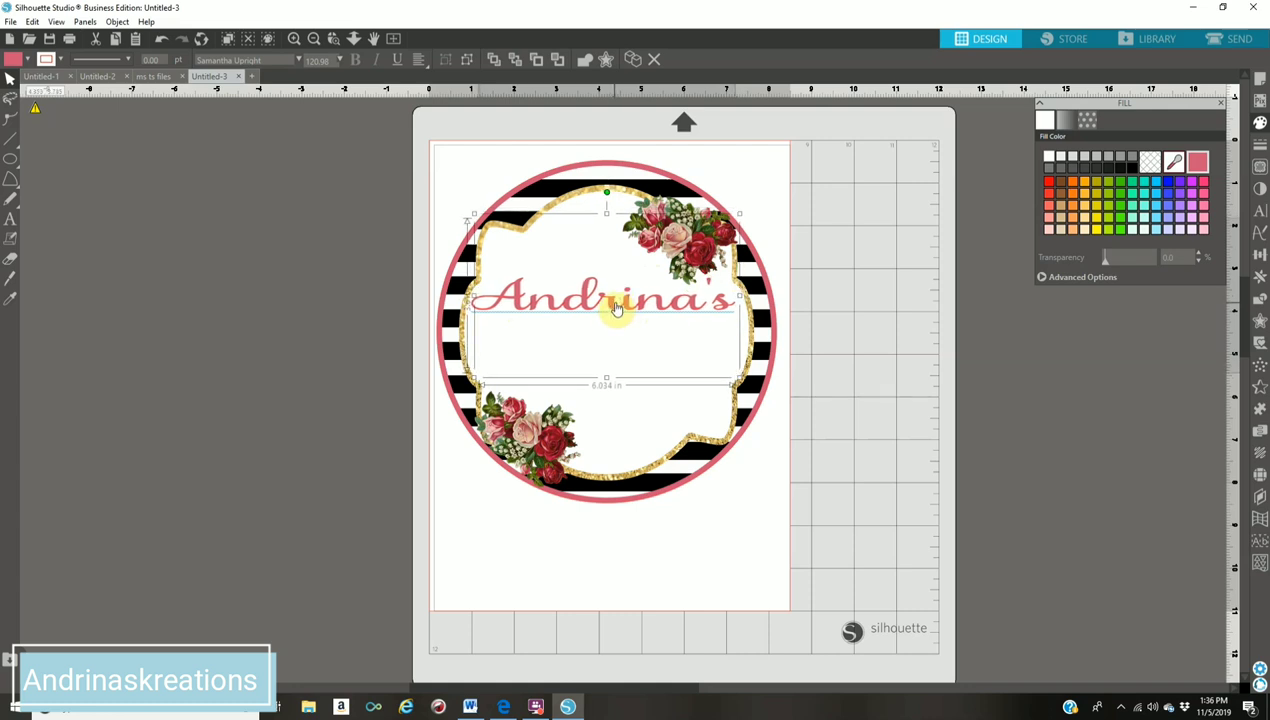
Step: Set the name text's line colour to transparent
{"action": "left_click", "coordinate": [1261, 149]}
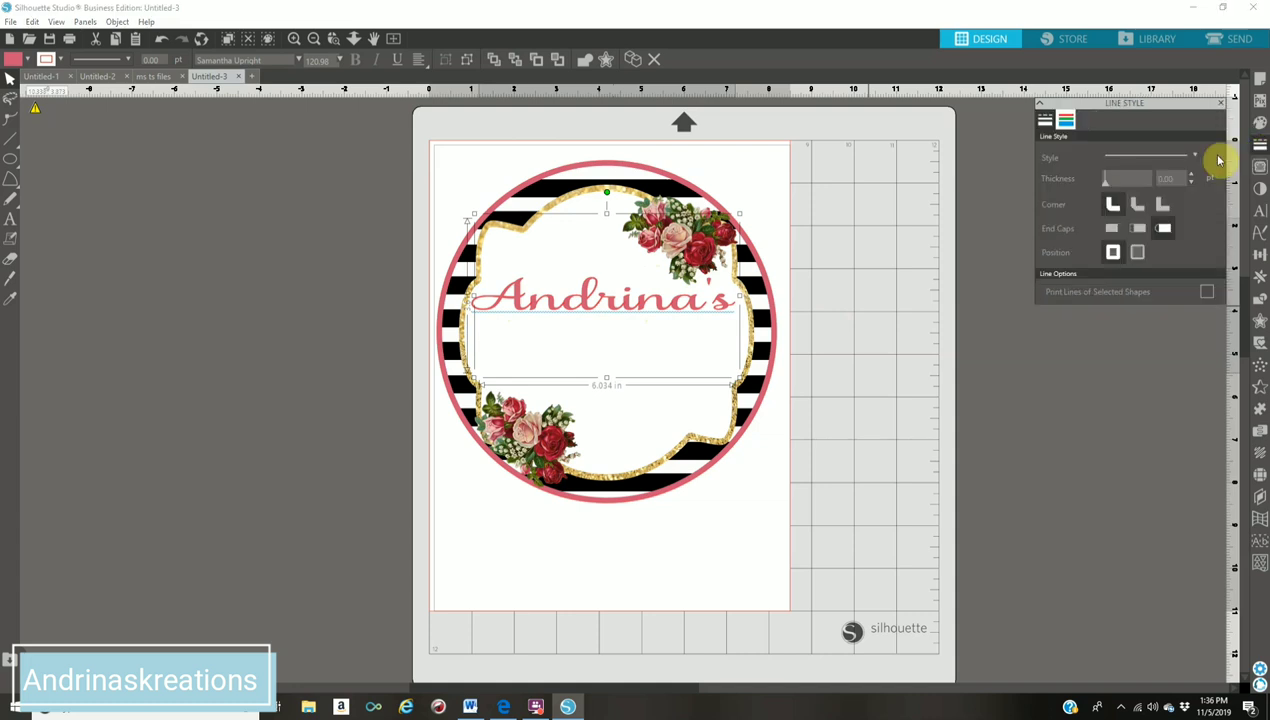
{"action": "left_click", "coordinate": [1064, 123]}
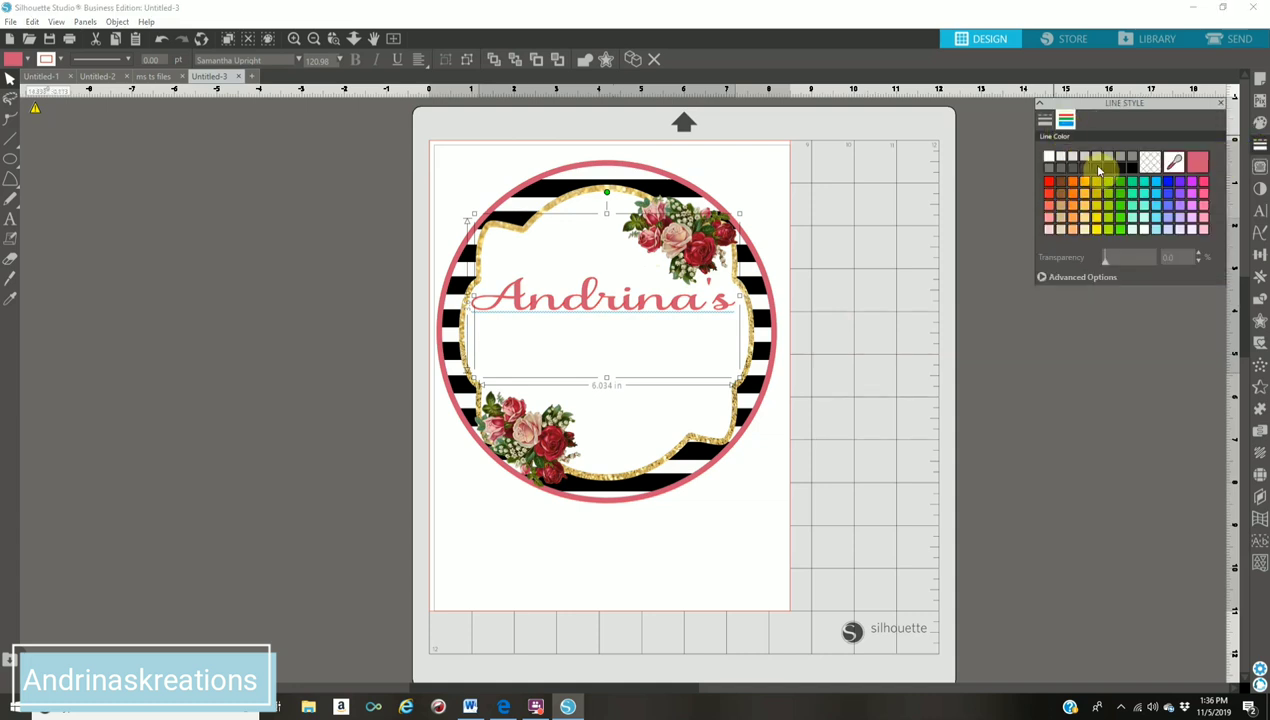
{"action": "left_click", "coordinate": [1152, 165]}
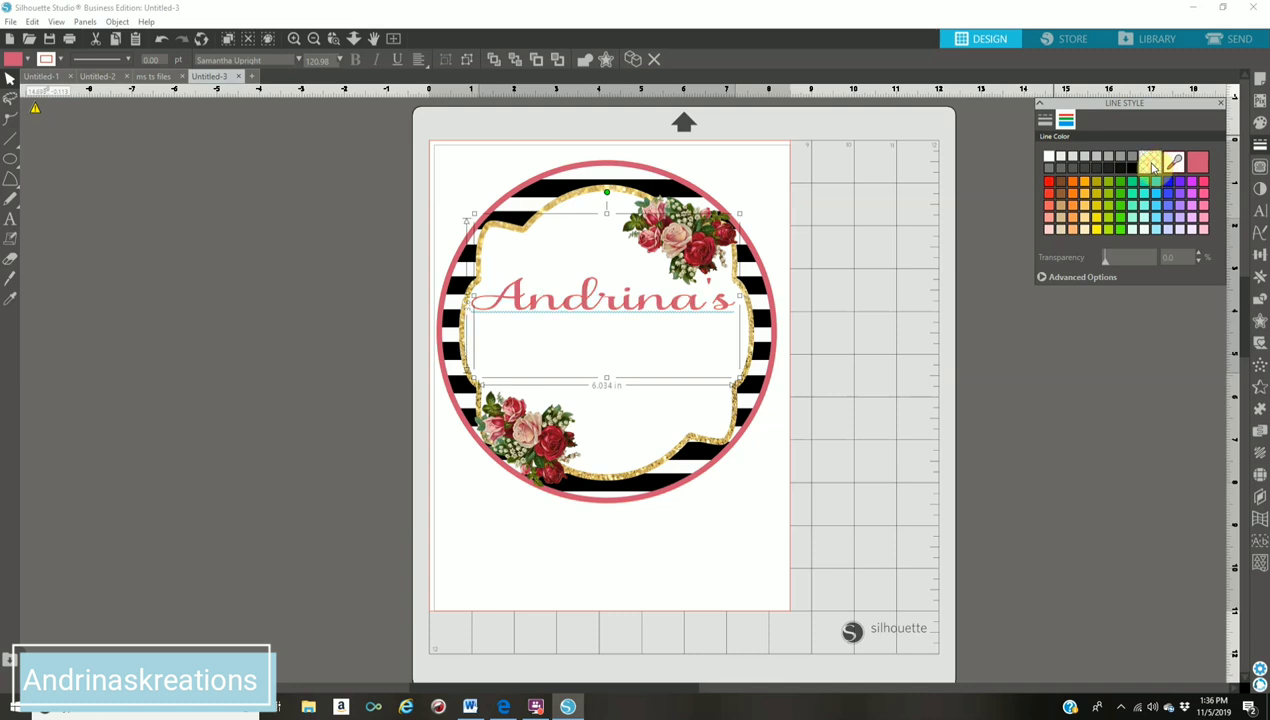
{"action": "left_click", "coordinate": [903, 284]}
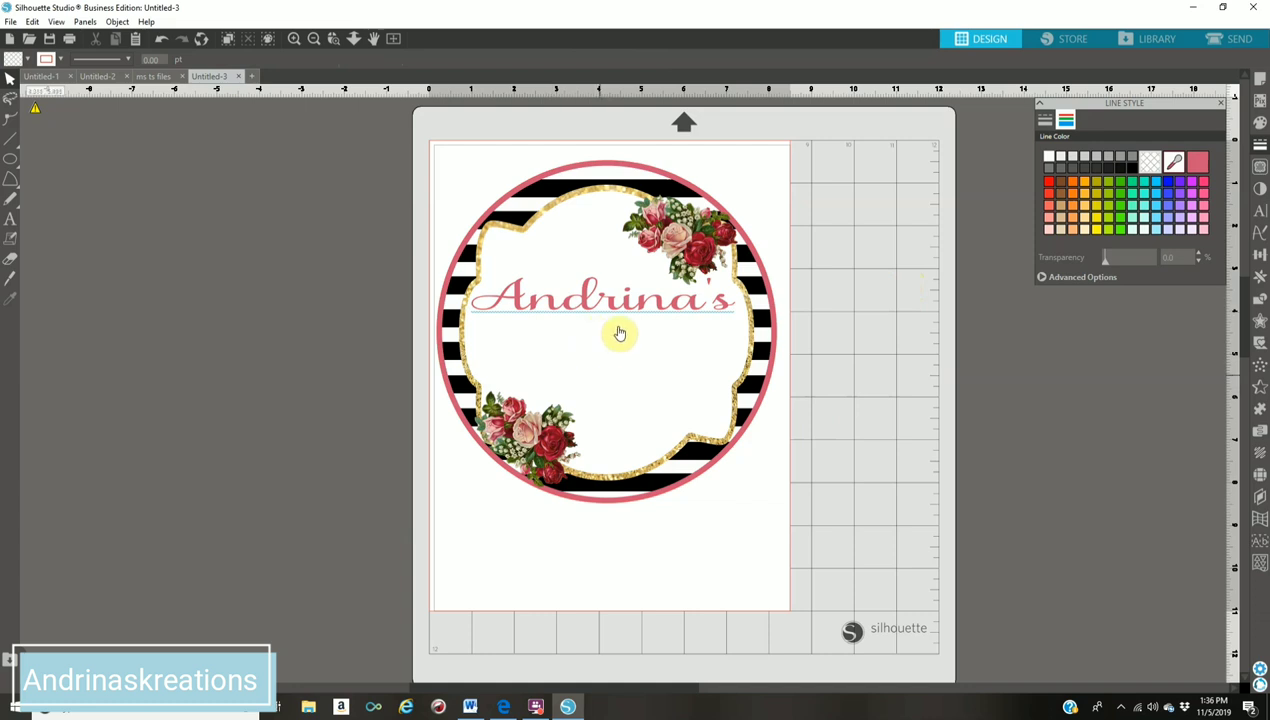
Step: Add a second text object reading "Bridal Shower" in Samantha Upright beside the page
{"action": "left_click", "coordinate": [12, 222]}
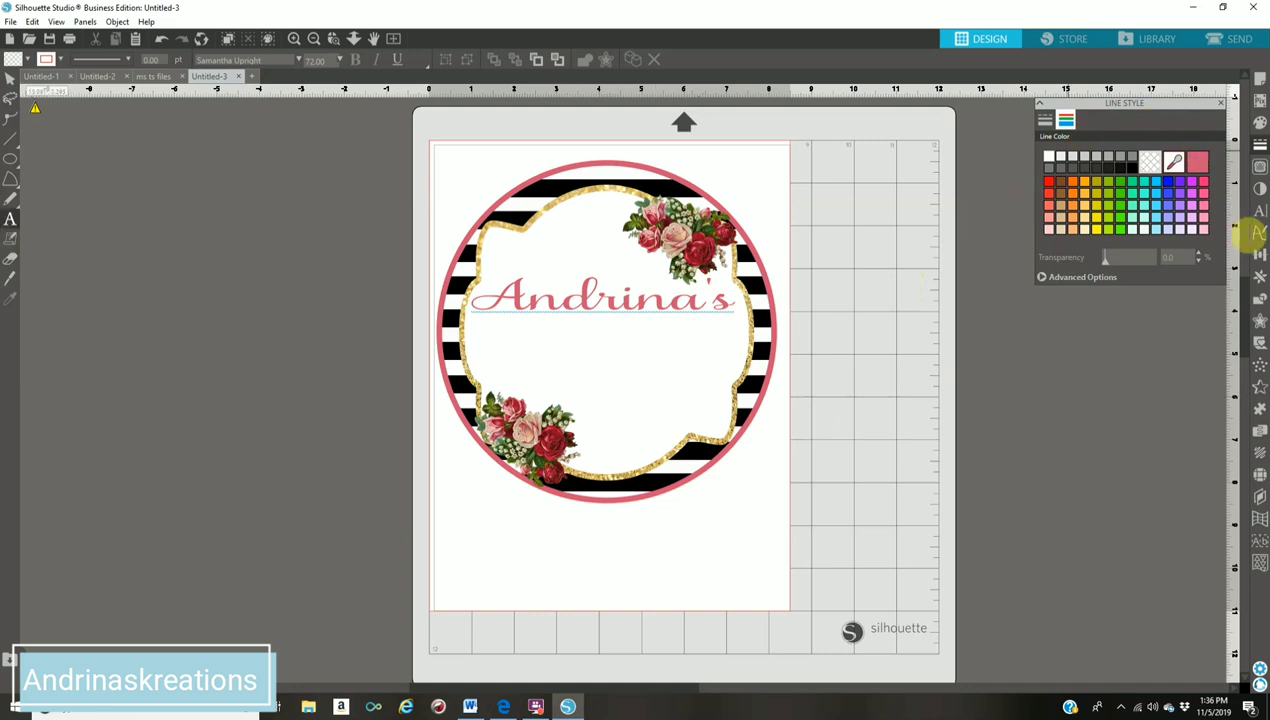
{"action": "left_click", "coordinate": [1260, 212]}
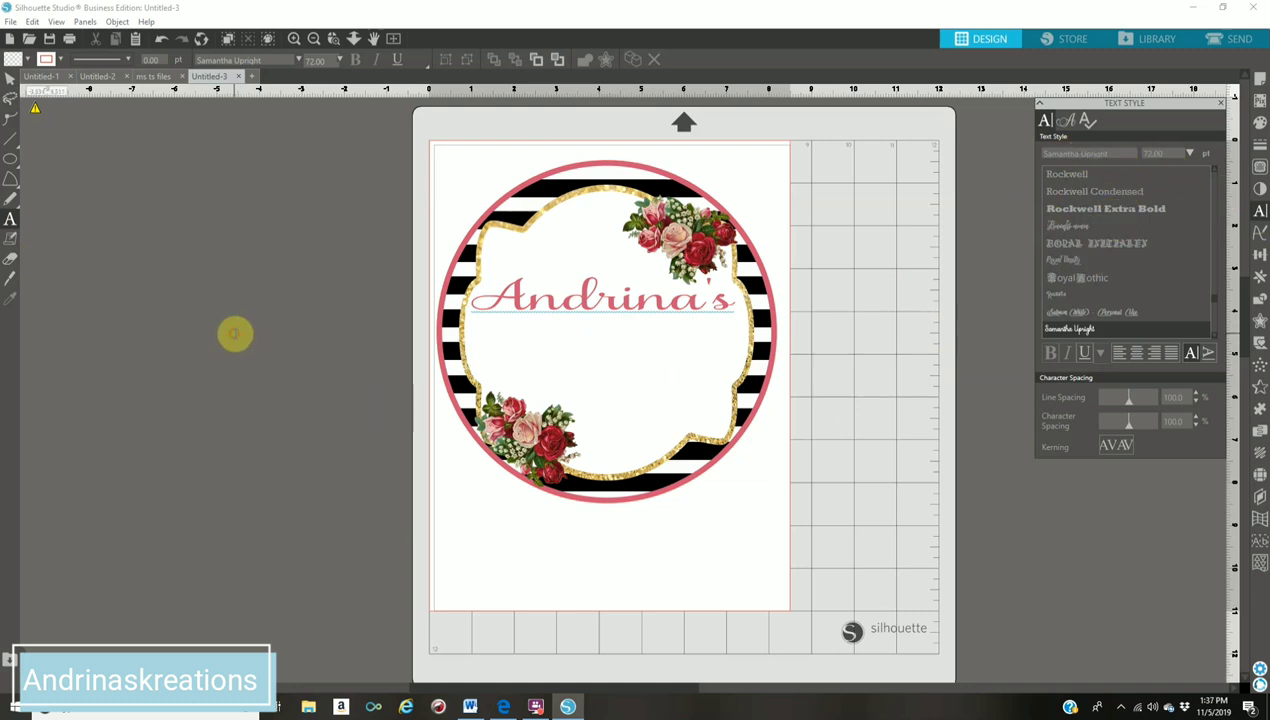
{"action": "key", "text": "Escape"}
{"action": "type", "text": "Kreations"}
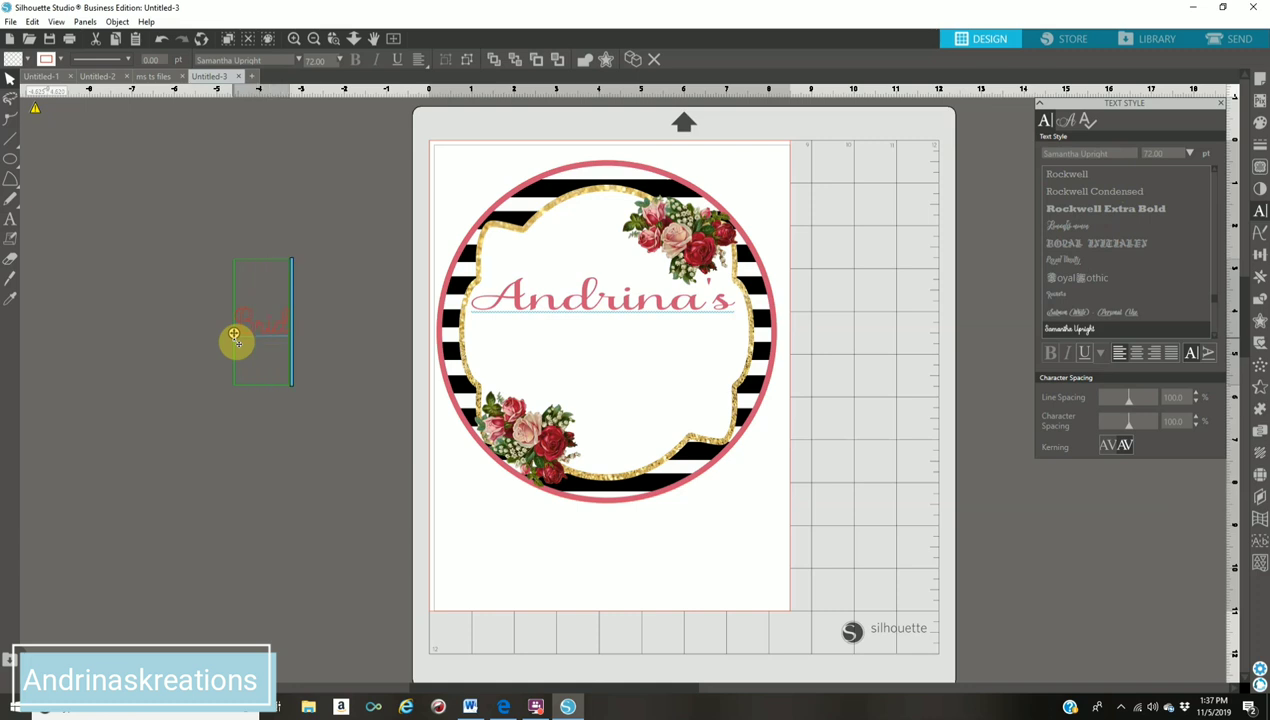
{"action": "type", "text": "nsh"}
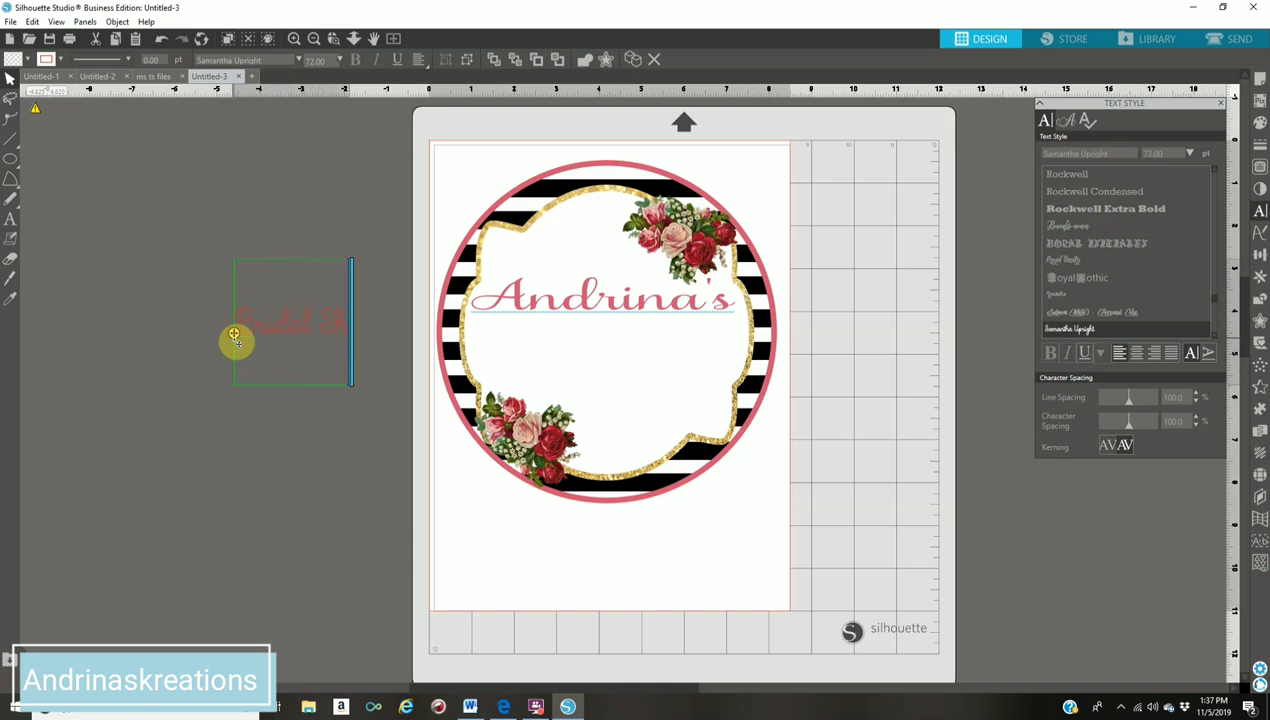
{"action": "type", "text": "ower"}
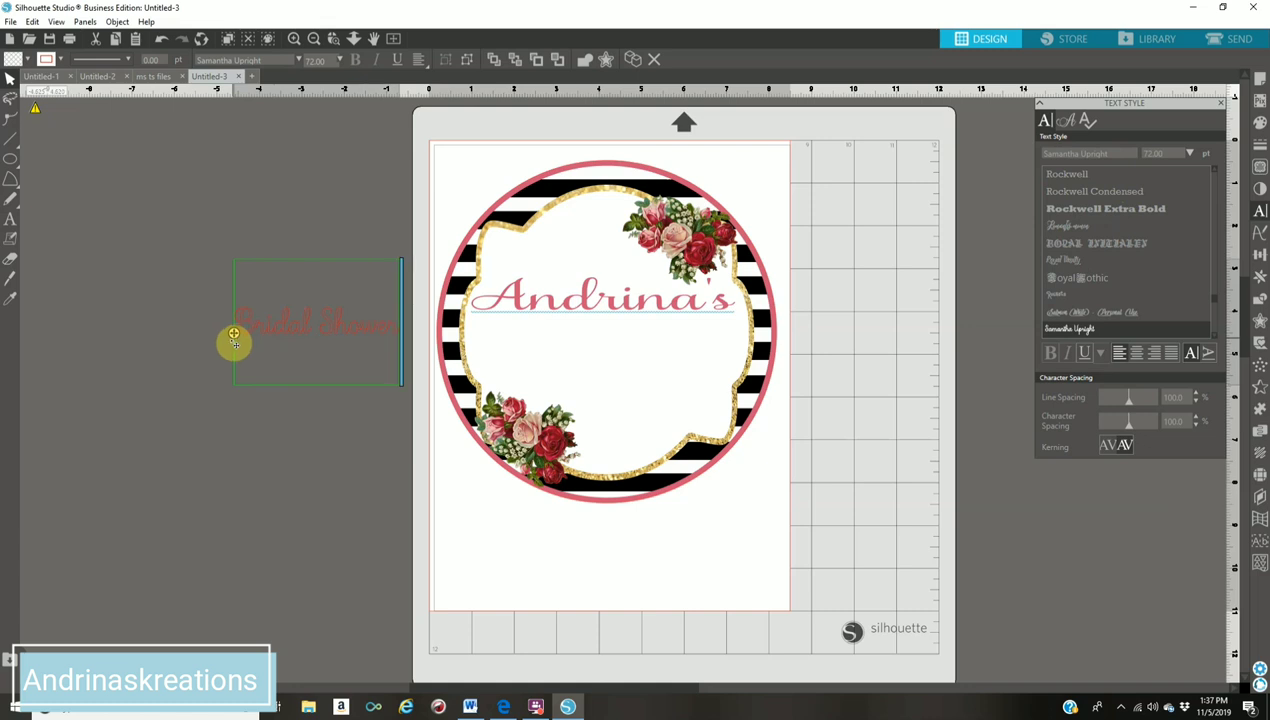
Step: Place the "Bridal Shower" text on the white label below the name and fill it with dark red sampled from a rose
{"action": "left_click", "coordinate": [284, 474]}
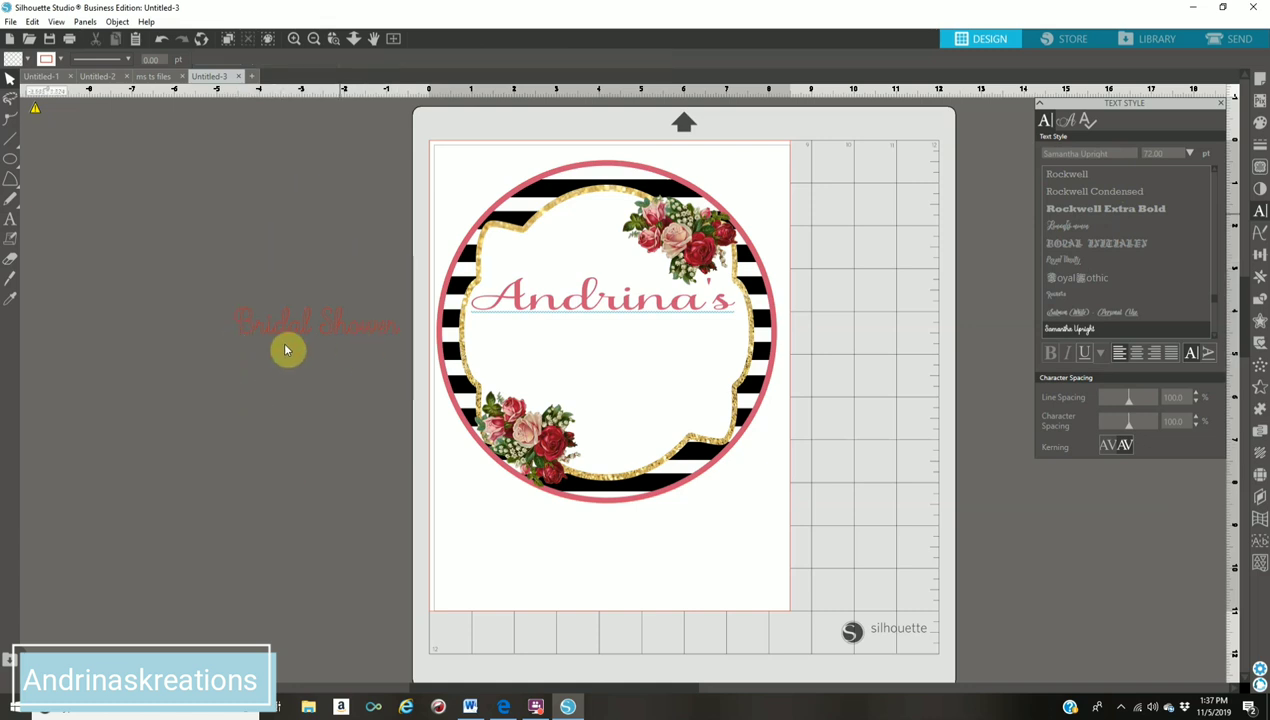
{"action": "left_click_drag", "start_coordinate": [290, 336], "coordinate": [604, 383]}
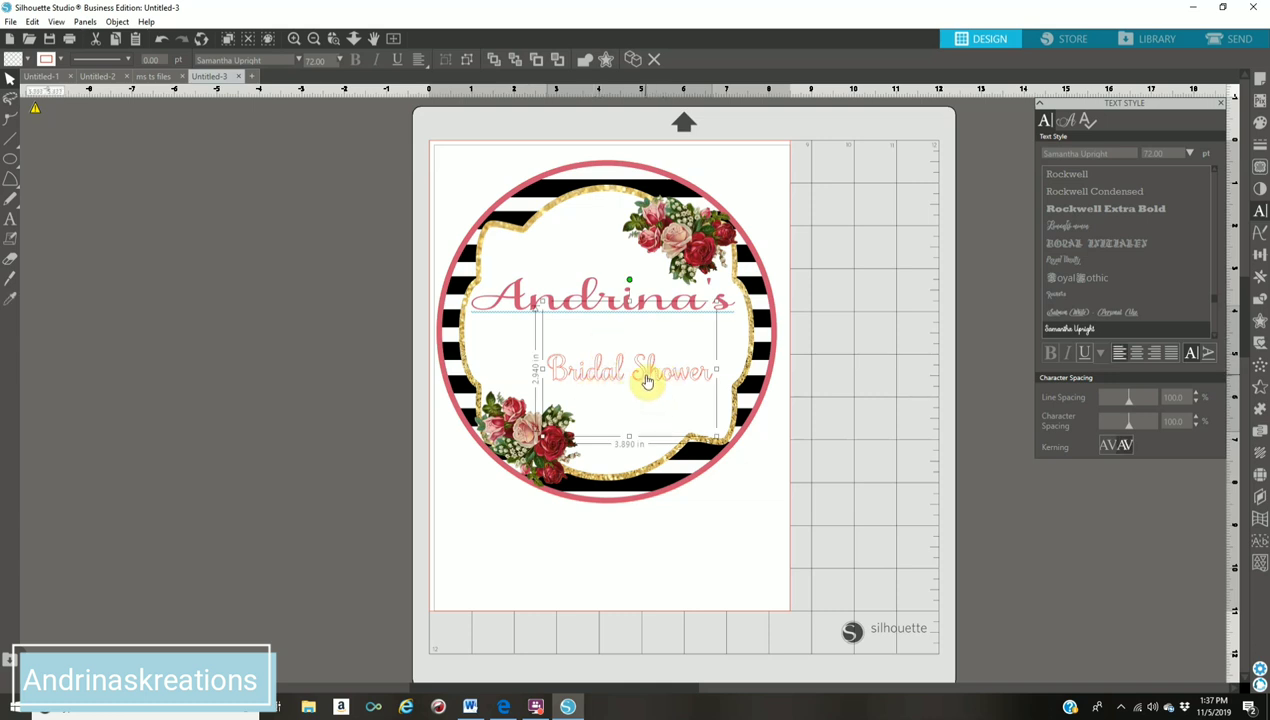
{"action": "left_click", "coordinate": [1260, 126]}
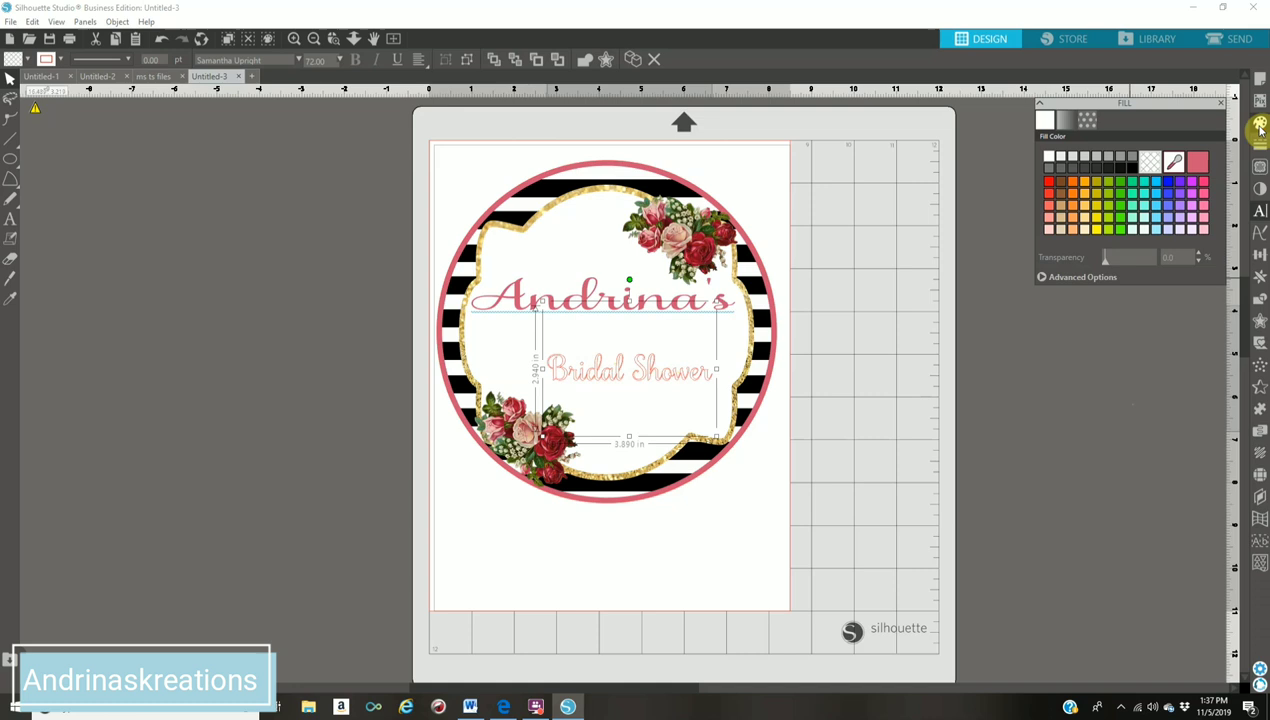
{"action": "left_click", "coordinate": [1174, 162]}
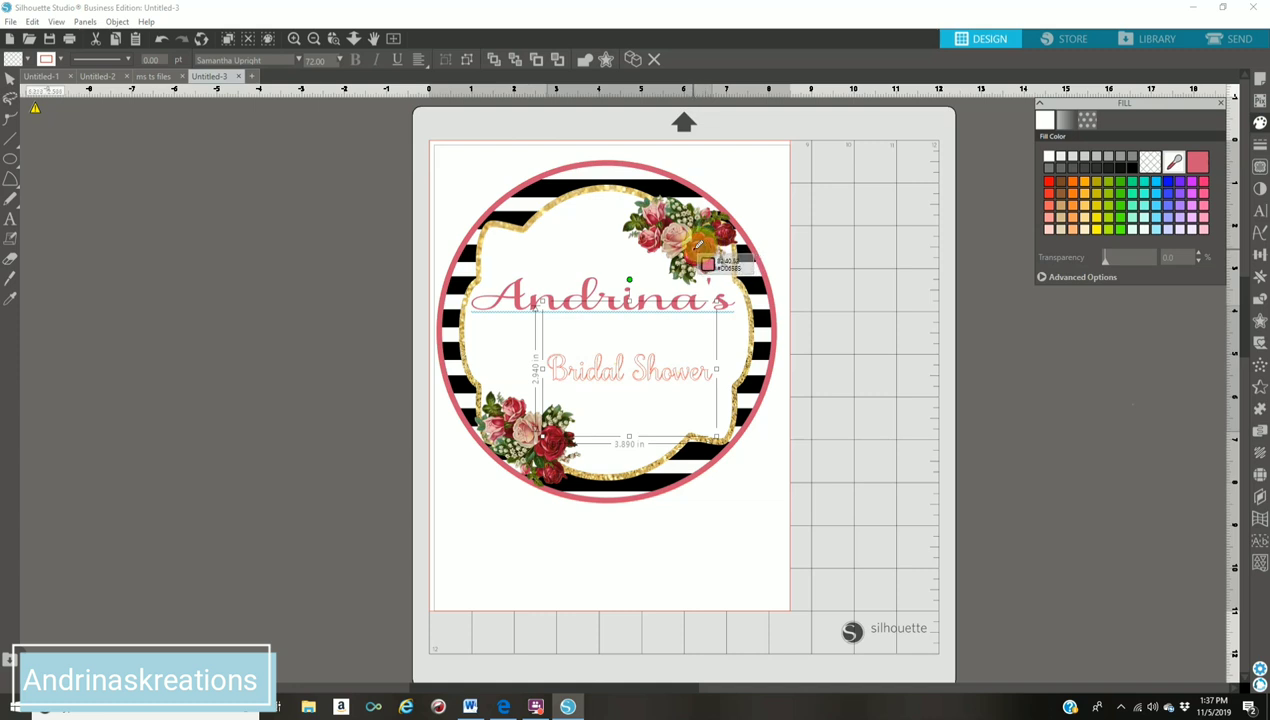
{"action": "left_click", "coordinate": [699, 245]}
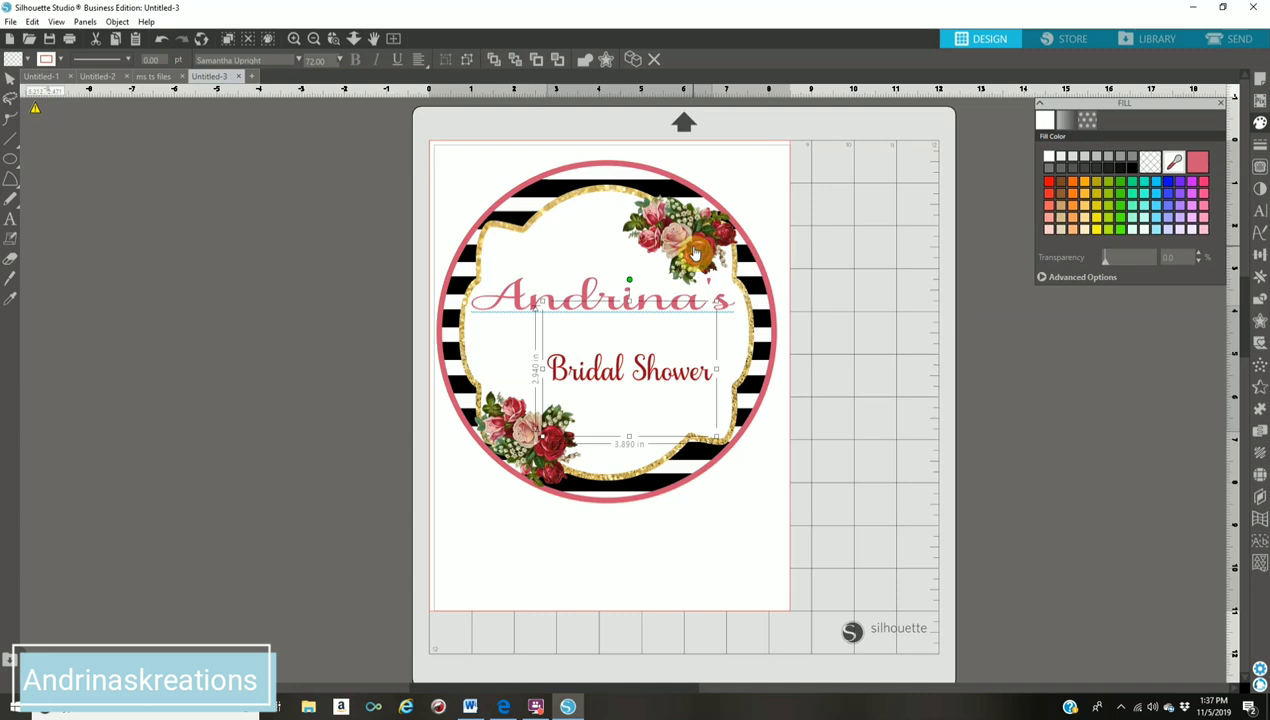
Step: Enlarge the "Bridal Shower" text slightly, set it just under the right part of the name, and lower the name text slightly
{"action": "left_click", "coordinate": [1259, 143]}
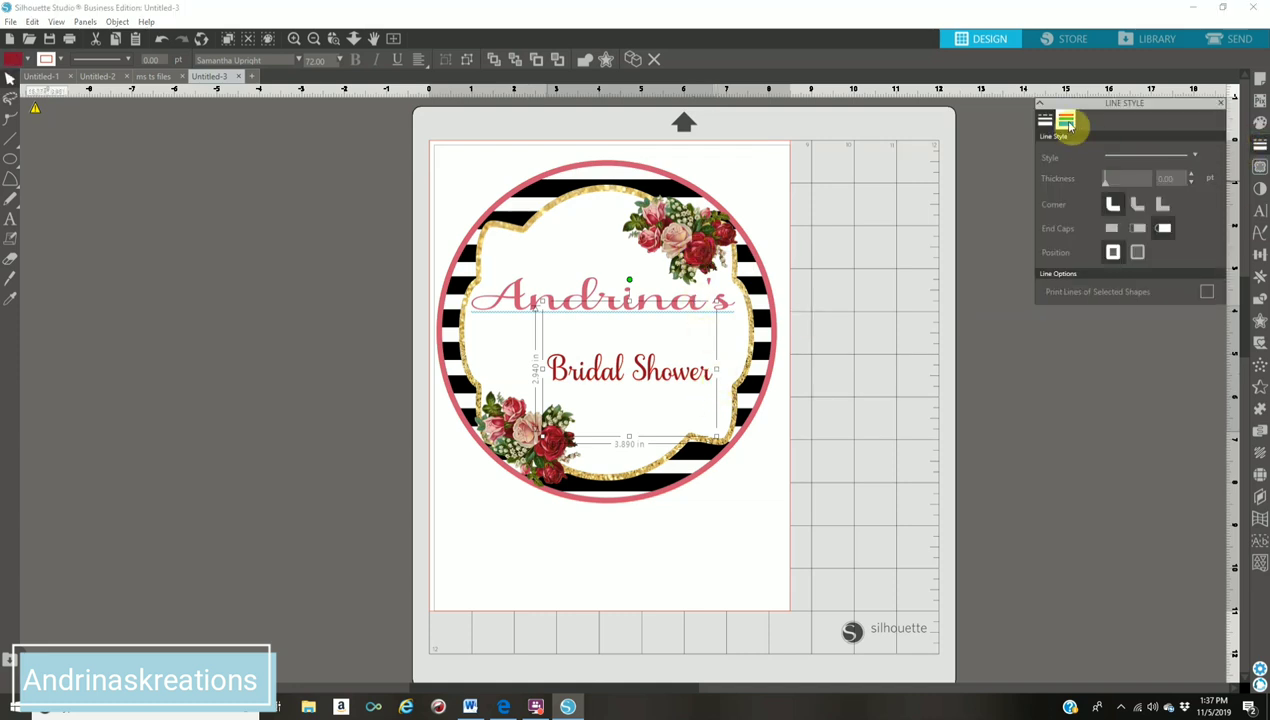
{"action": "left_click", "coordinate": [1066, 121]}
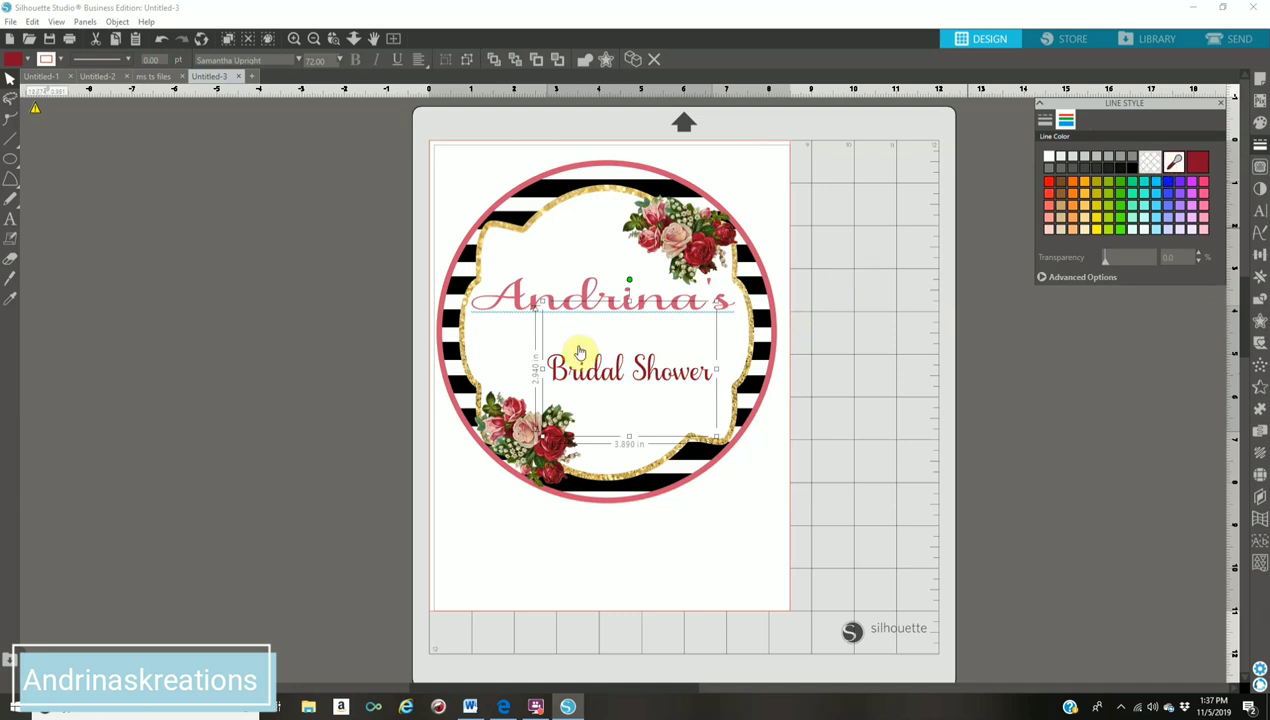
{"action": "left_click_drag", "start_coordinate": [719, 370], "coordinate": [688, 362]}
{"action": "left_click", "coordinate": [899, 338]}
{"action": "left_click_drag", "start_coordinate": [646, 310], "coordinate": [645, 358]}
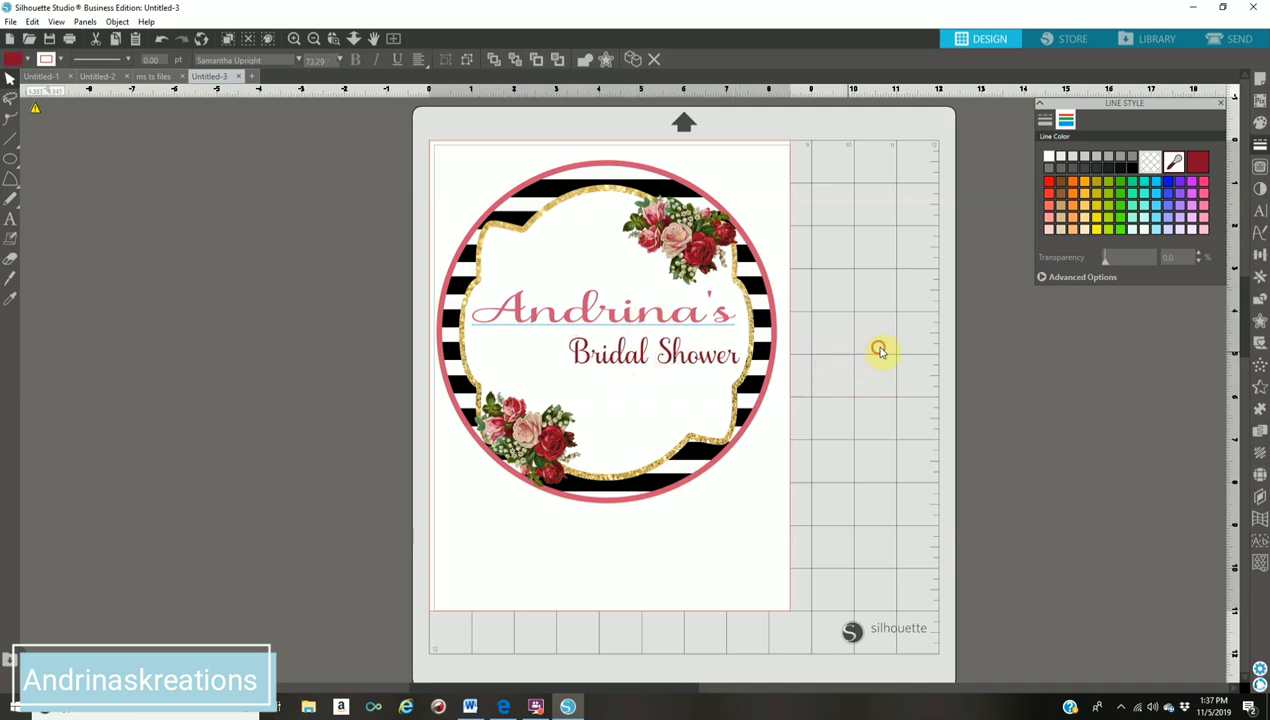
Step: Group the circle, label, bouquets and both text objects into one design
{"action": "left_click_drag", "start_coordinate": [434, 170], "coordinate": [794, 490]}
{"action": "left_click", "coordinate": [646, 360]}
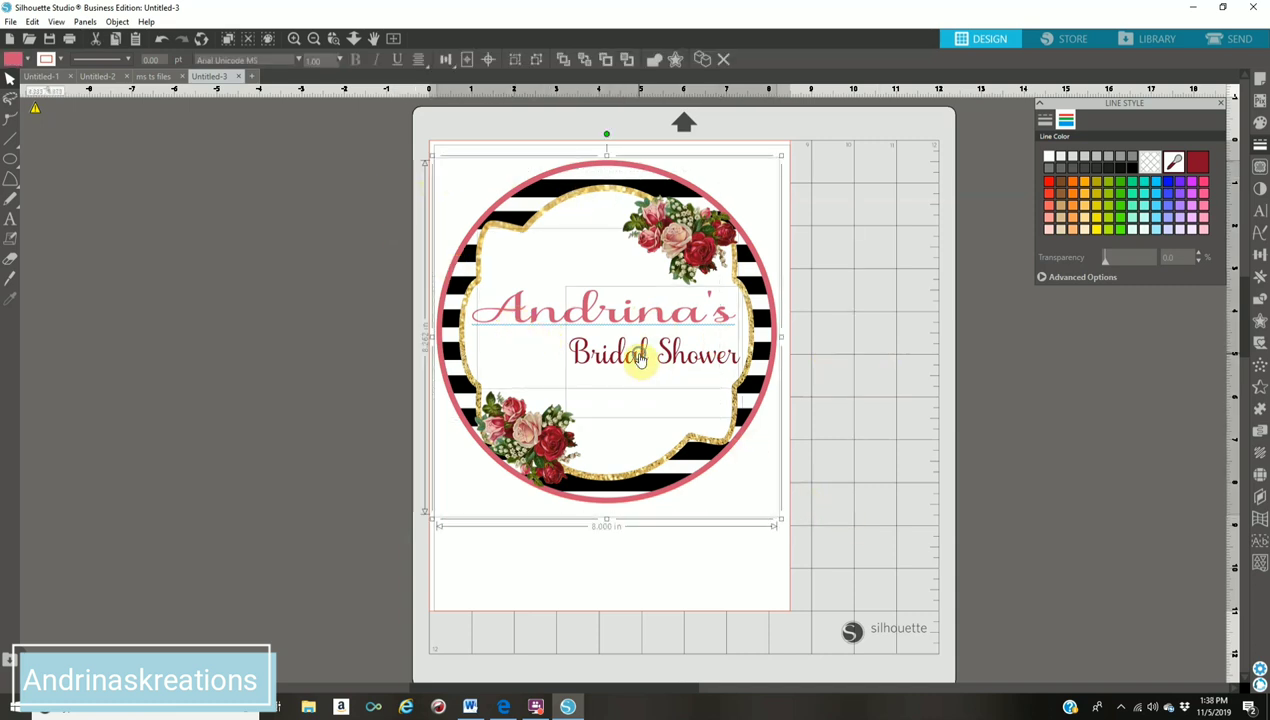
{"action": "right_click", "coordinate": [640, 358]}
{"action": "left_click", "coordinate": [720, 527]}
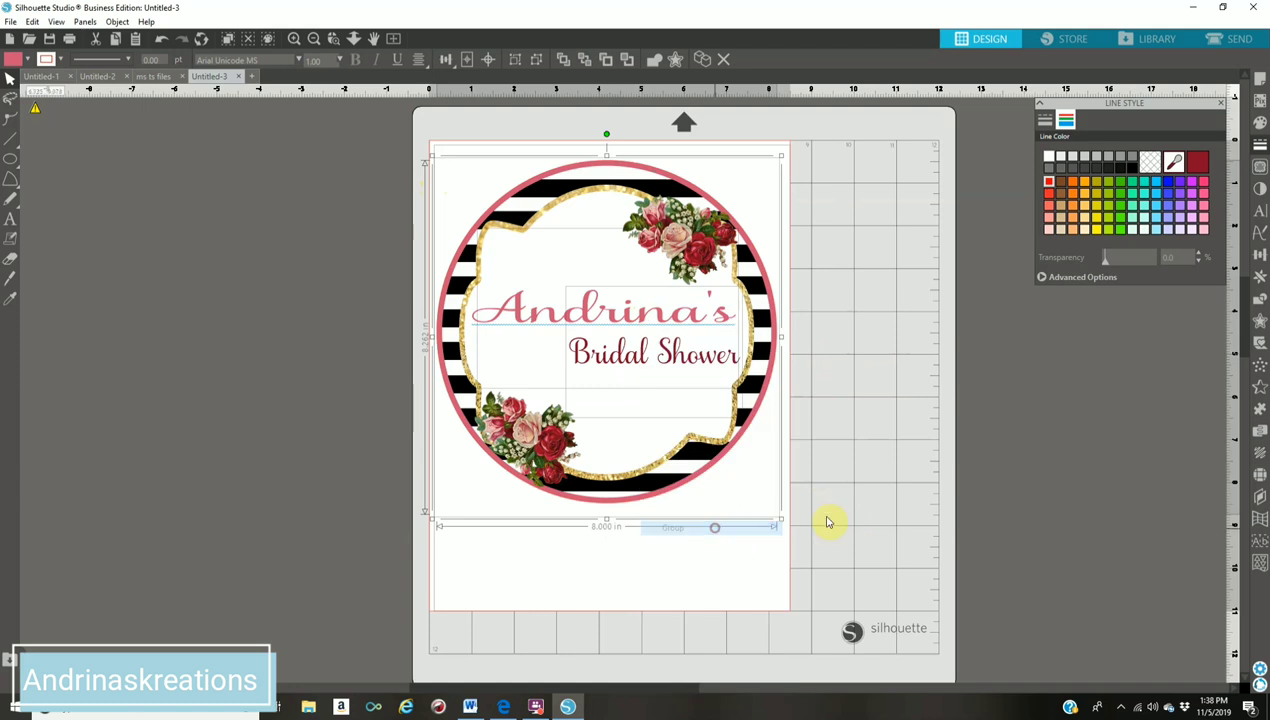
{"action": "left_click", "coordinate": [897, 515]}
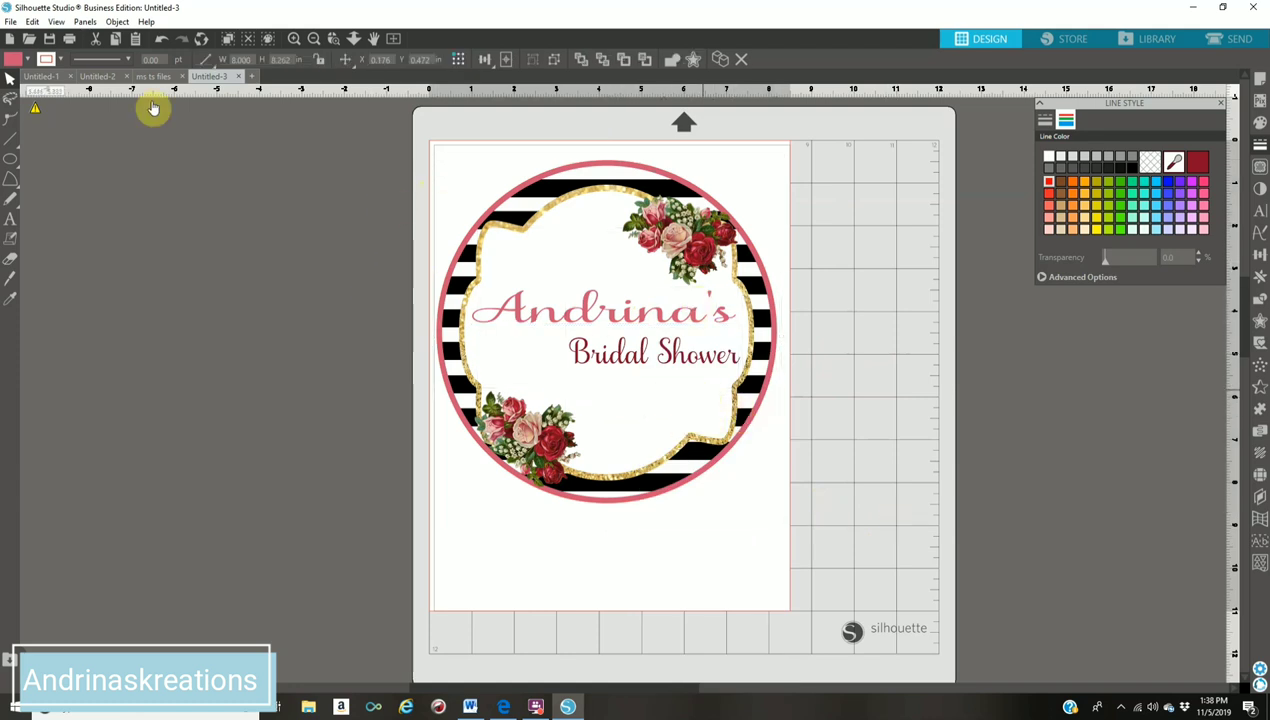
Step: Start merging an image file, look through the backgrounds folder, and return to the Pictures folder
{"action": "left_click", "coordinate": [10, 22]}
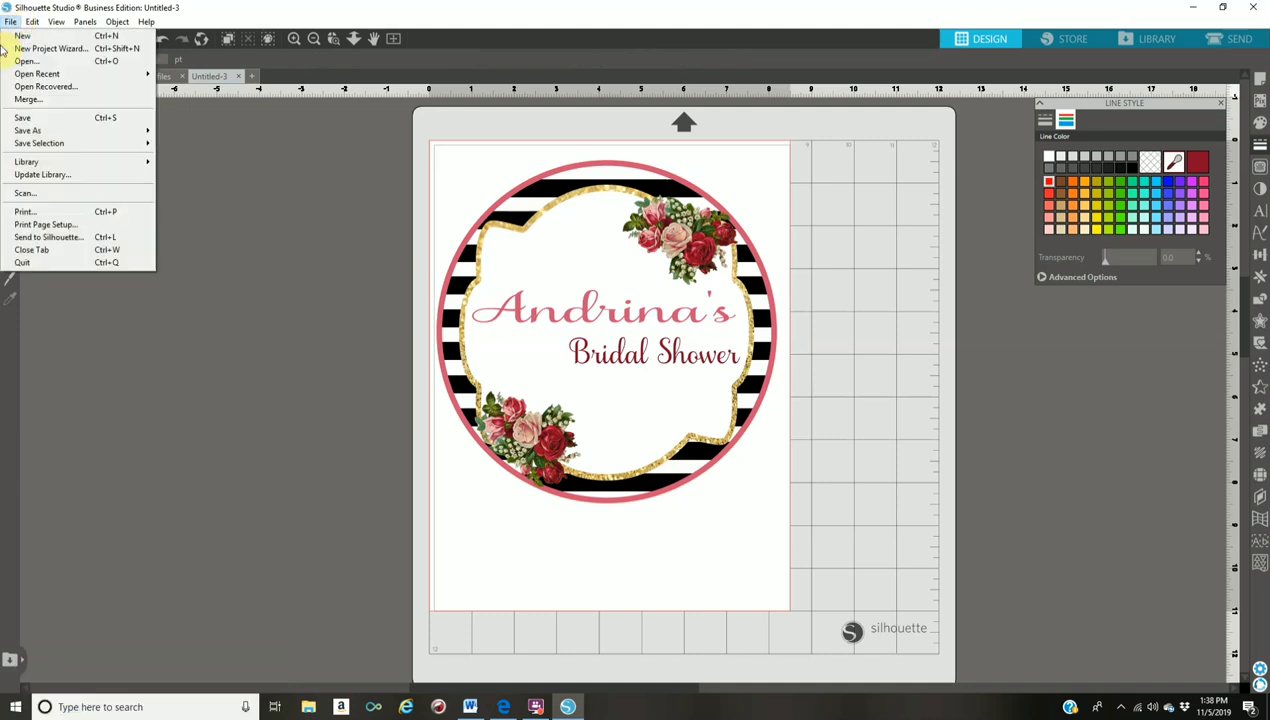
{"action": "left_click", "coordinate": [50, 101]}
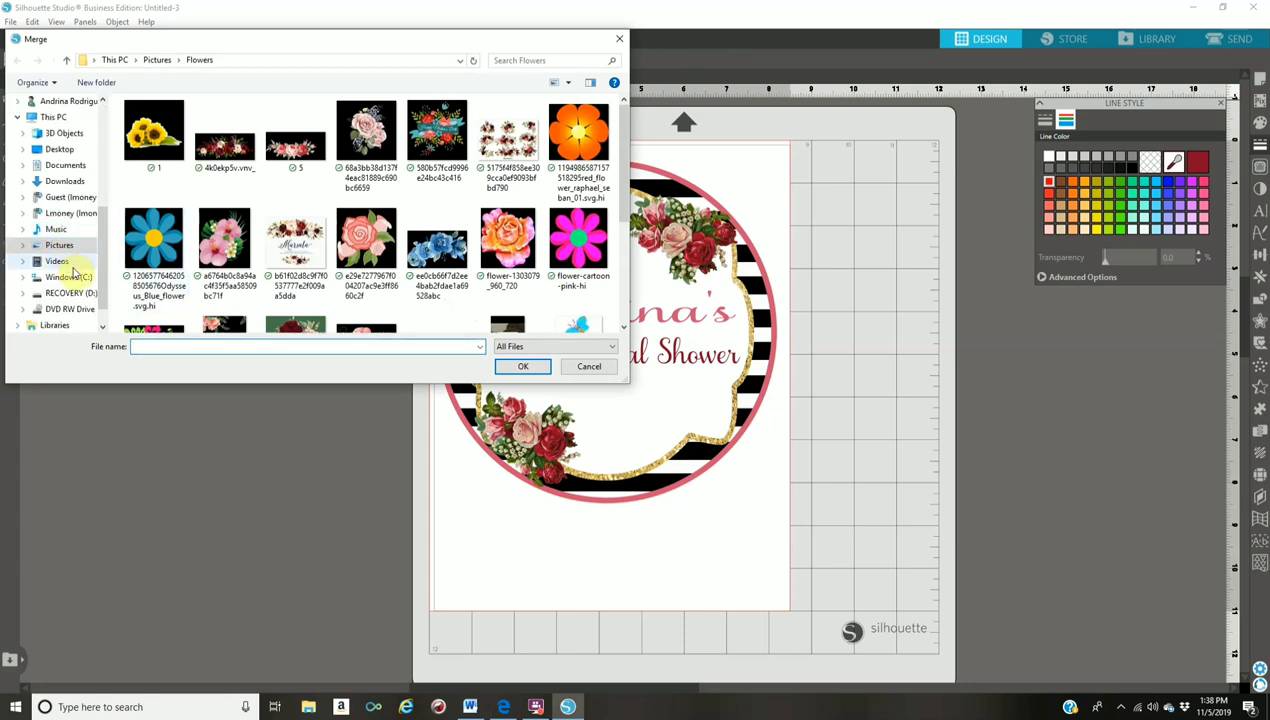
{"action": "left_click", "coordinate": [68, 247]}
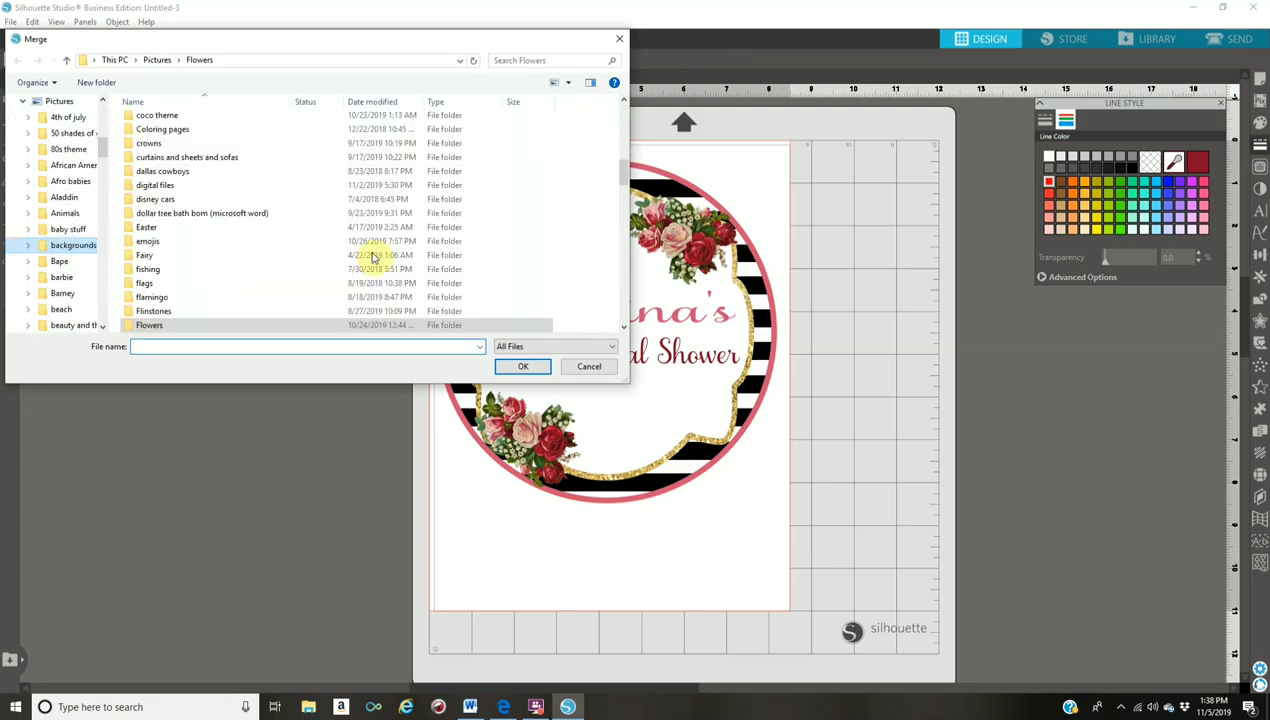
{"action": "double_click", "coordinate": [214, 278]}
{"action": "scroll", "coordinate": [72, 263], "scroll_direction": "down", "scroll_amount": 3}
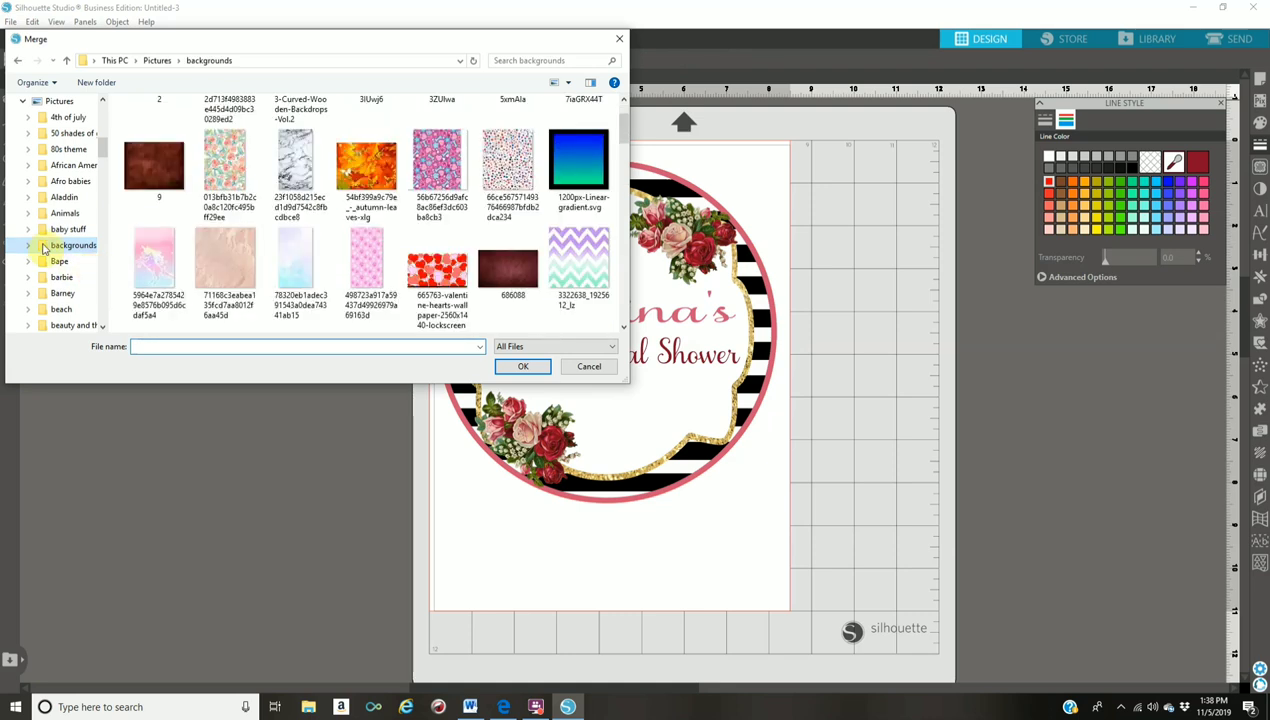
{"action": "scroll", "coordinate": [68, 170], "scroll_direction": "up", "scroll_amount": 1}
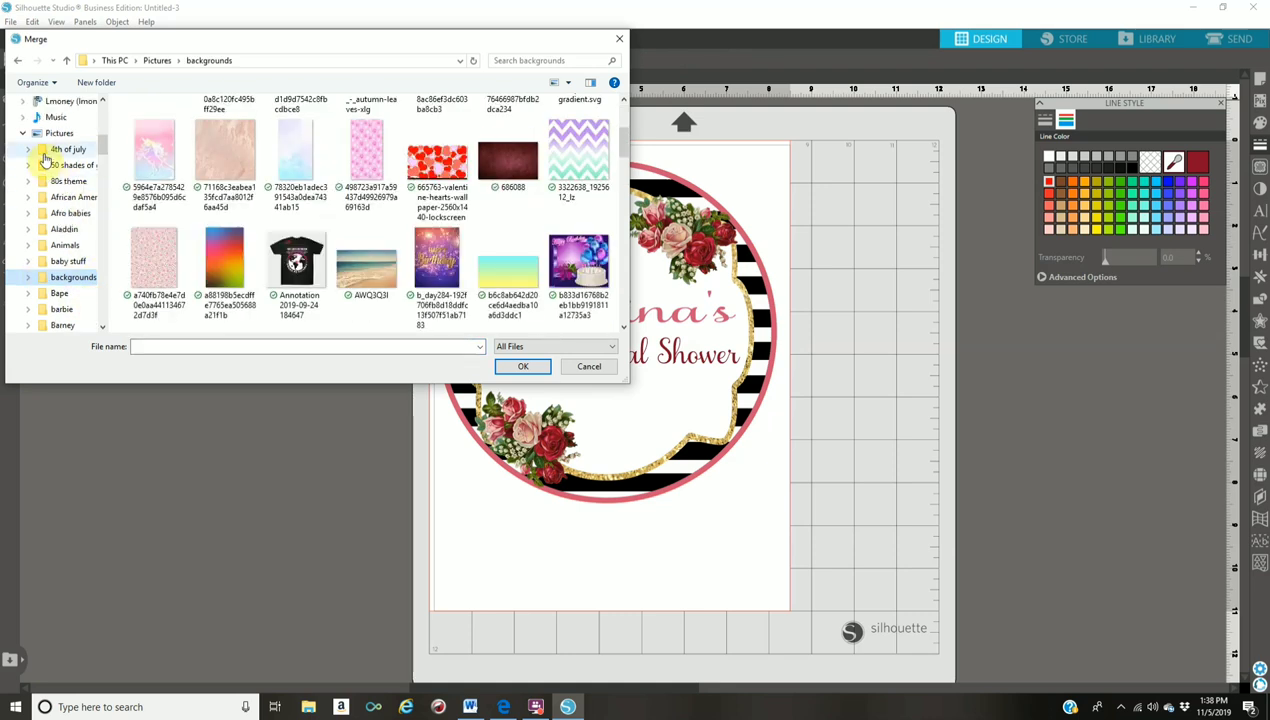
{"action": "left_click", "coordinate": [62, 133]}
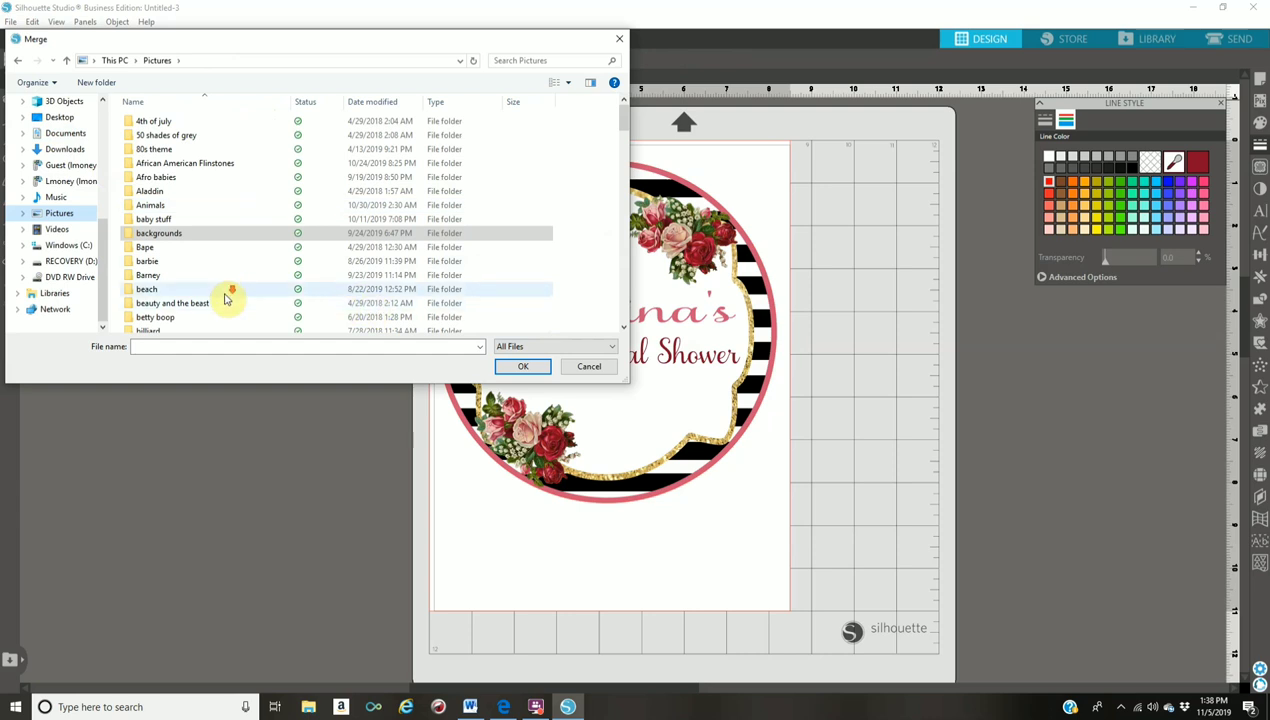
{"action": "scroll", "coordinate": [227, 295], "scroll_direction": "down", "scroll_amount": 8}
{"action": "scroll", "coordinate": [225, 297], "scroll_direction": "down", "scroll_amount": 9}
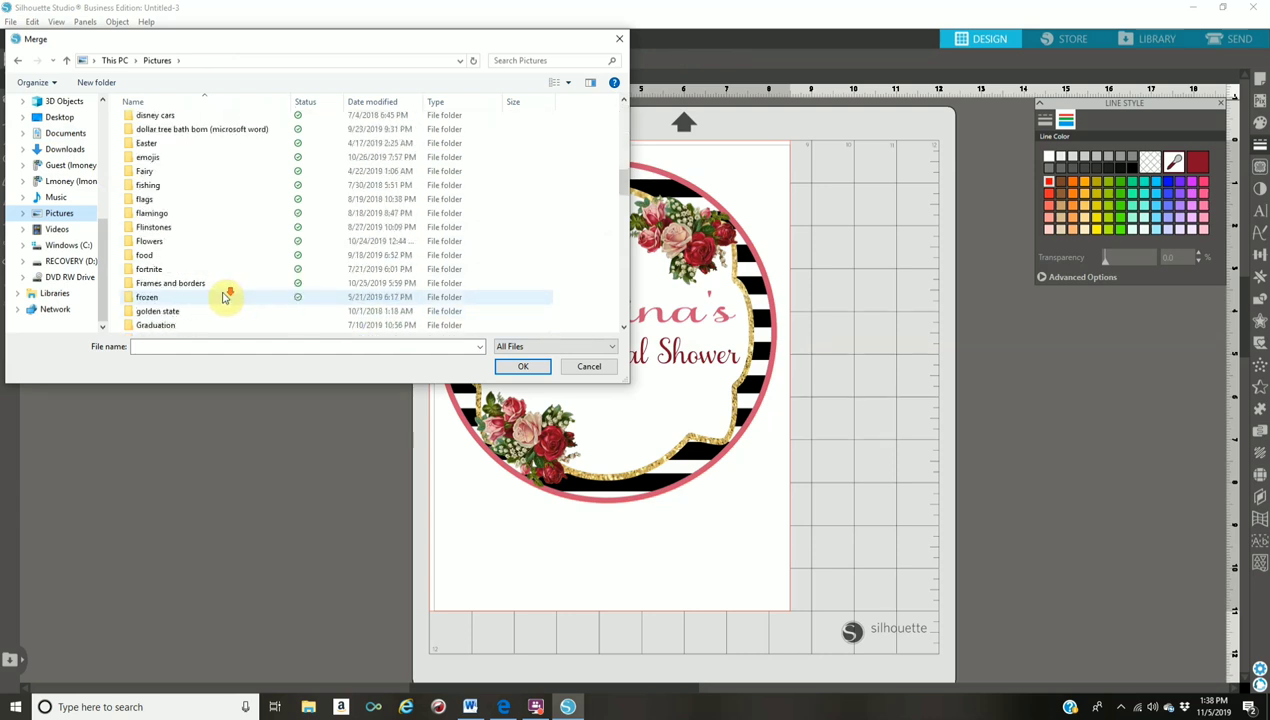
{"action": "scroll", "coordinate": [225, 297], "scroll_direction": "down", "scroll_amount": 9}
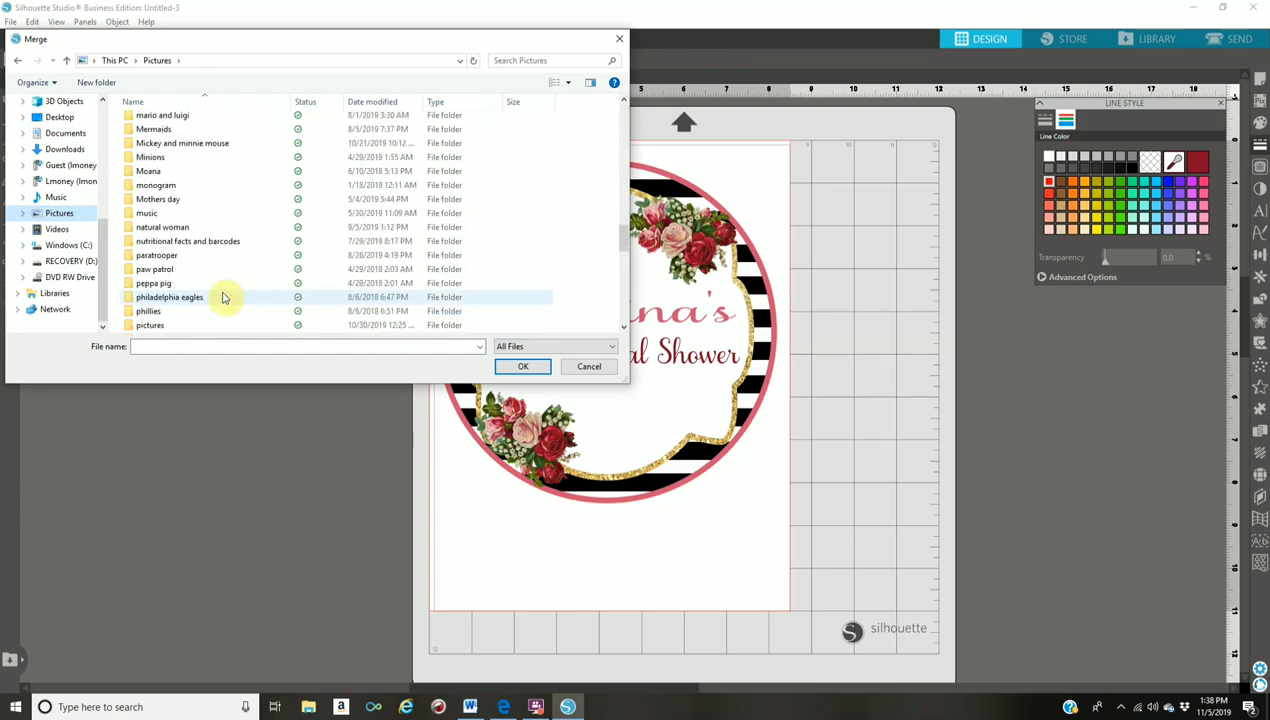
{"action": "scroll", "coordinate": [225, 297], "scroll_direction": "down", "scroll_amount": 6}
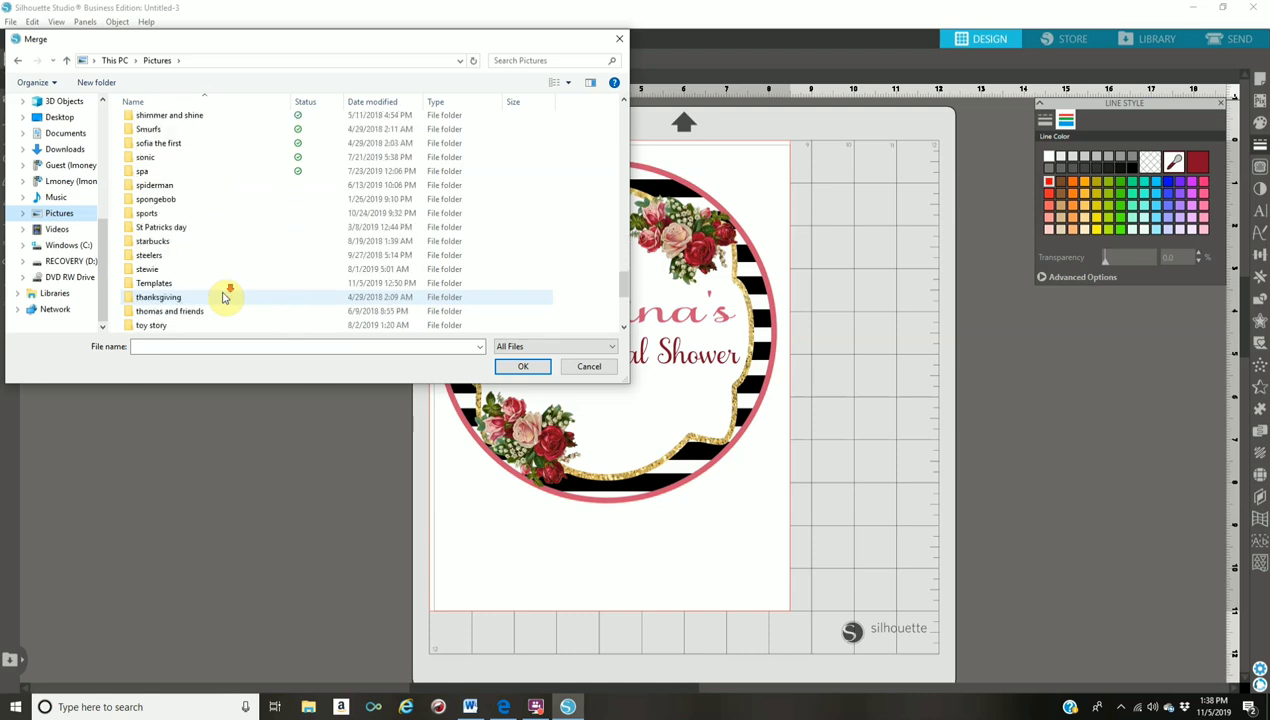
{"action": "left_click", "coordinate": [168, 312]}
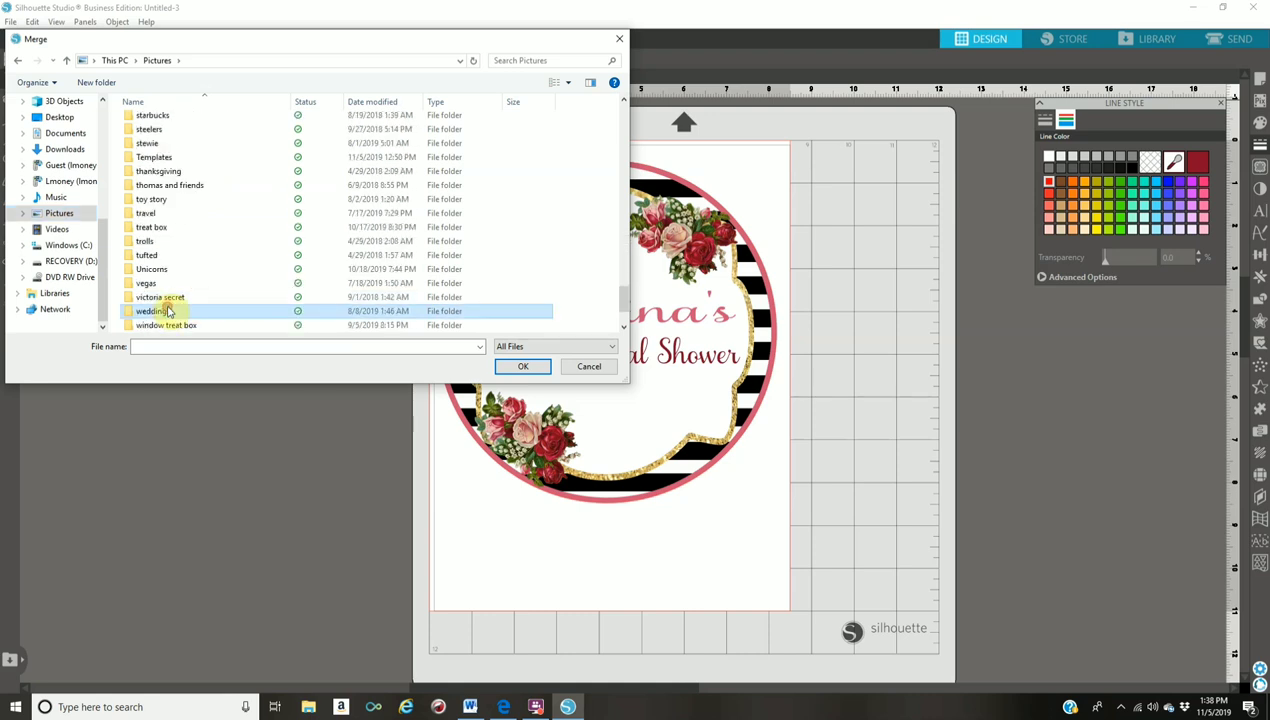
{"action": "double_click", "coordinate": [168, 311]}
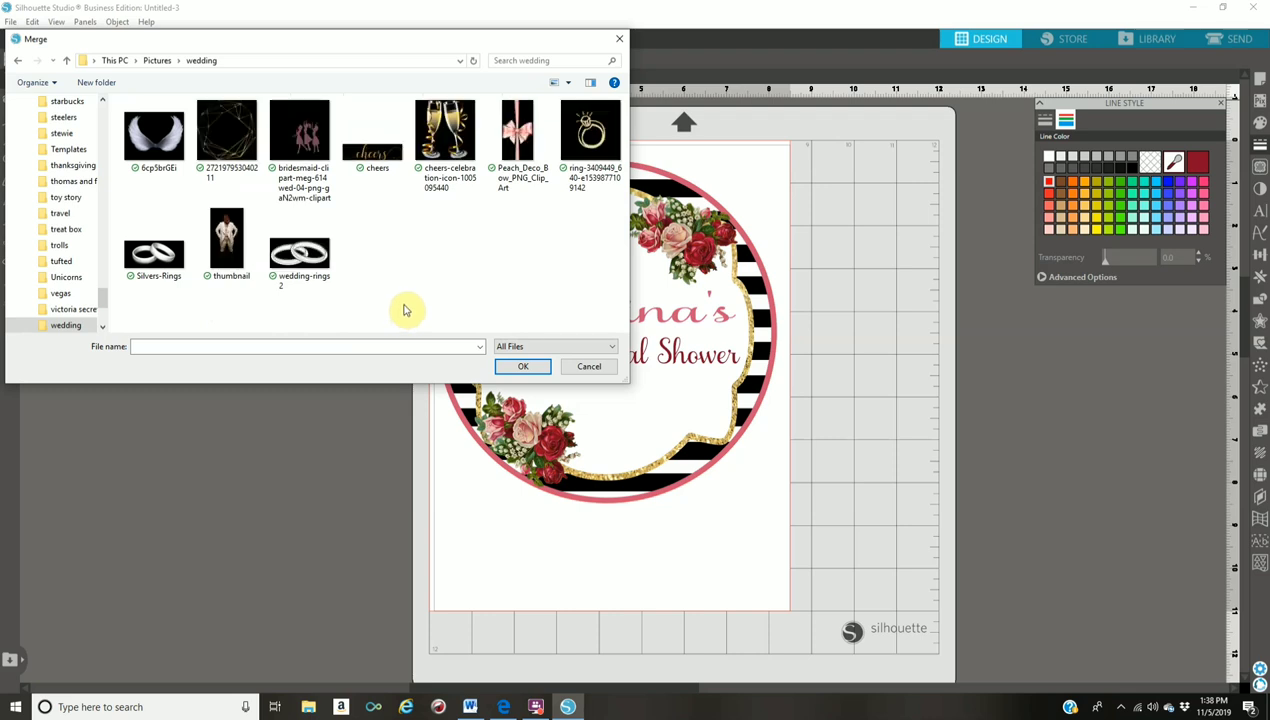
{"action": "left_click", "coordinate": [463, 143]}
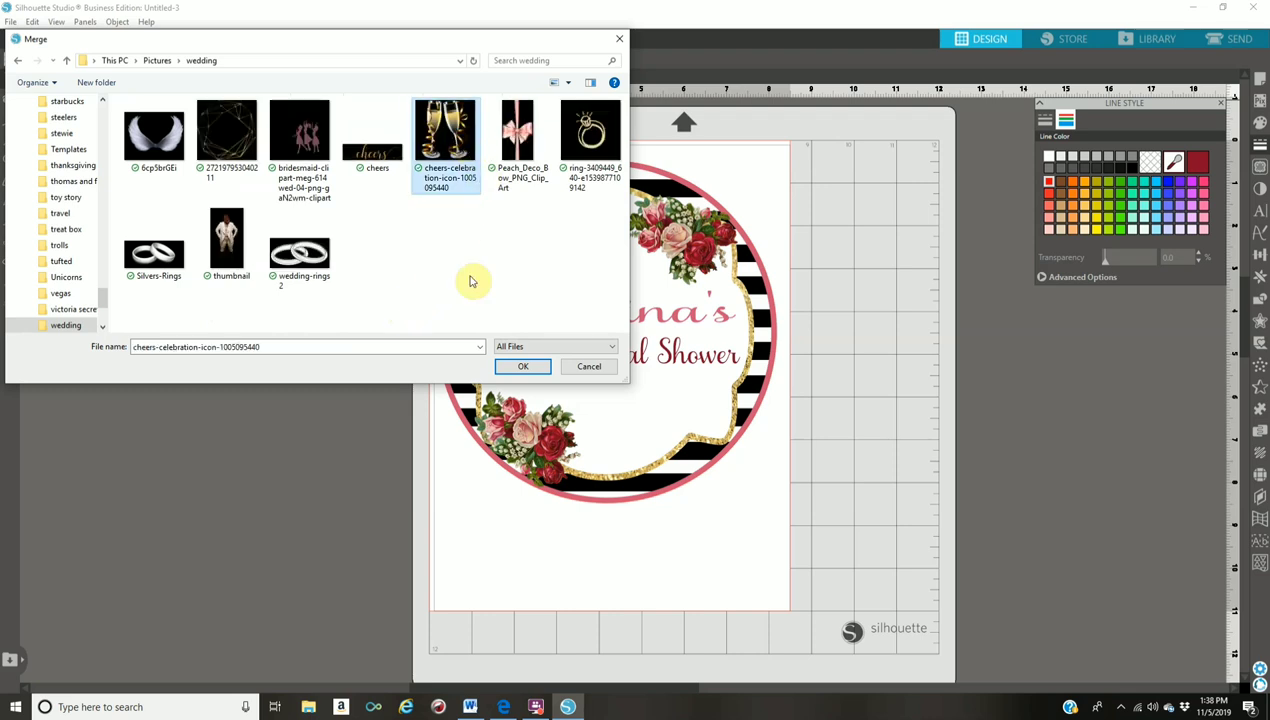
{"action": "left_click", "coordinate": [530, 366]}
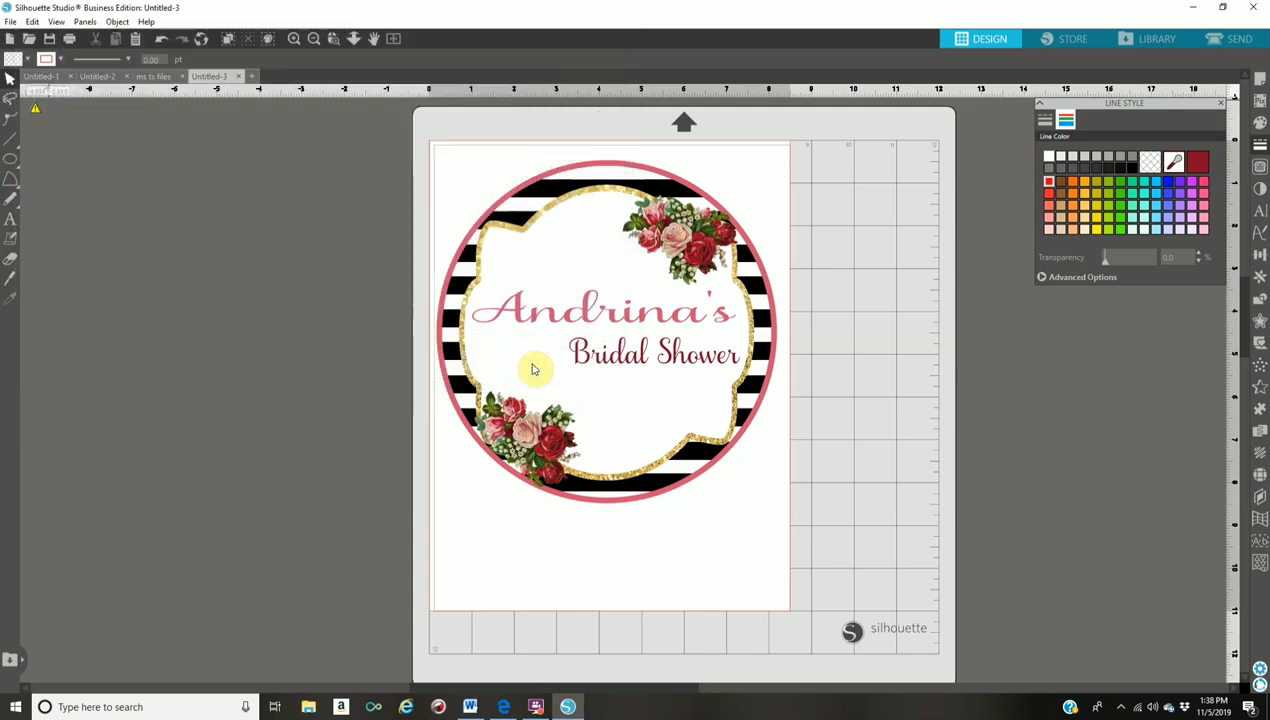
Step: Shrink the champagne glasses image to about 2.19 in square and place it on the label beneath "Bridal Shower"
{"action": "left_click_drag", "start_coordinate": [447, 158], "coordinate": [711, 326]}
{"action": "left_click_drag", "start_coordinate": [678, 374], "coordinate": [644, 399]}
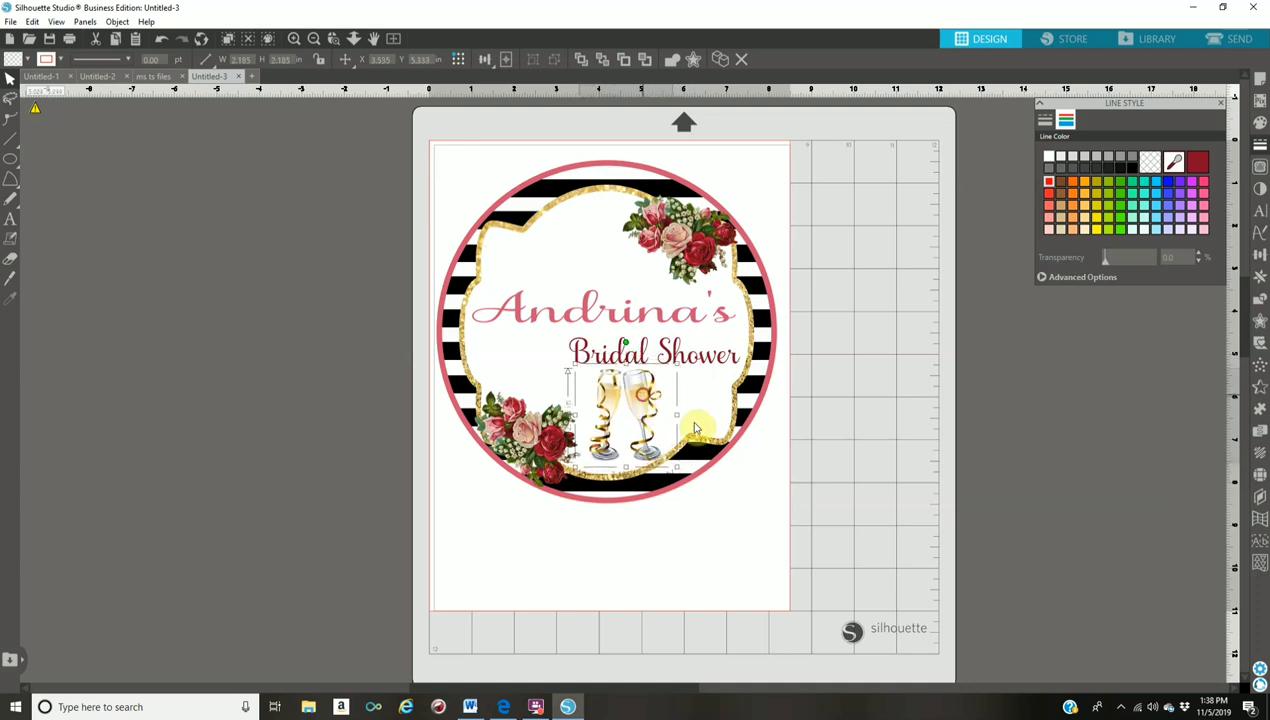
{"action": "left_click", "coordinate": [990, 486]}
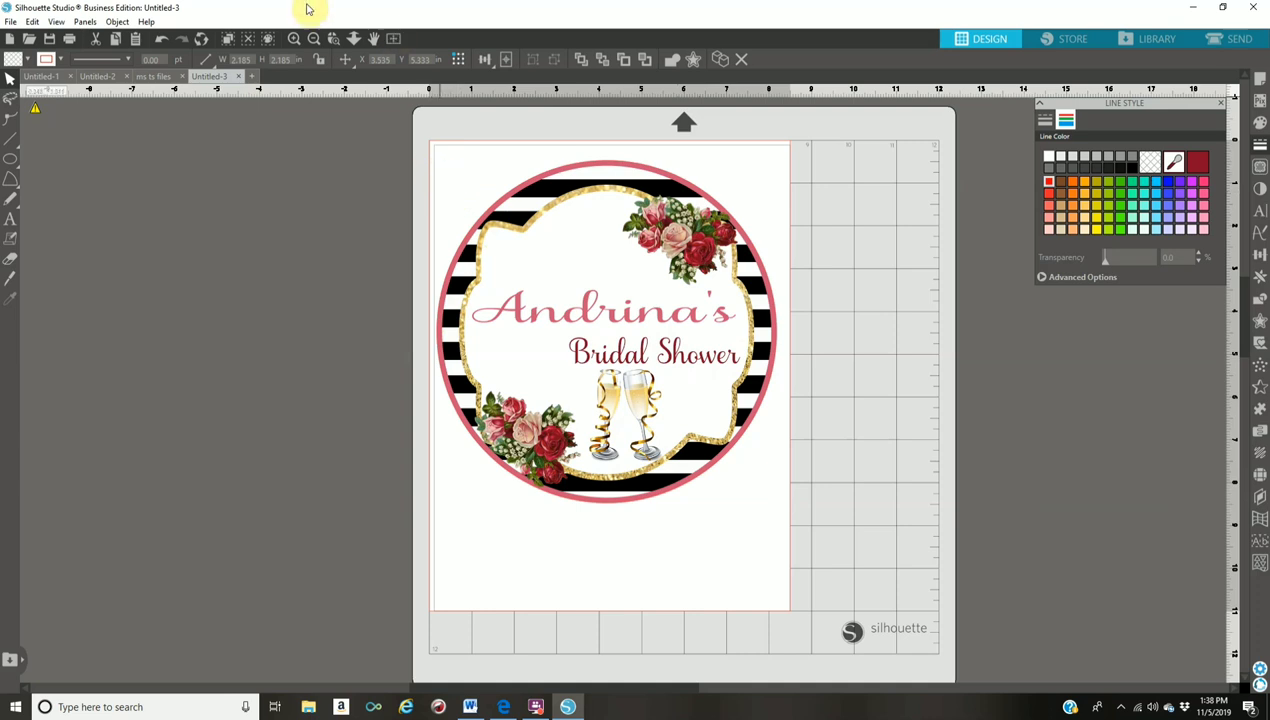
Step: Group the champagne glasses with the rest of the design and shift the group slightly down and to the right on the page
{"action": "left_click", "coordinate": [418, 163]}
{"action": "left_click_drag", "start_coordinate": [418, 163], "coordinate": [791, 496]}
{"action": "right_click", "coordinate": [627, 400]}
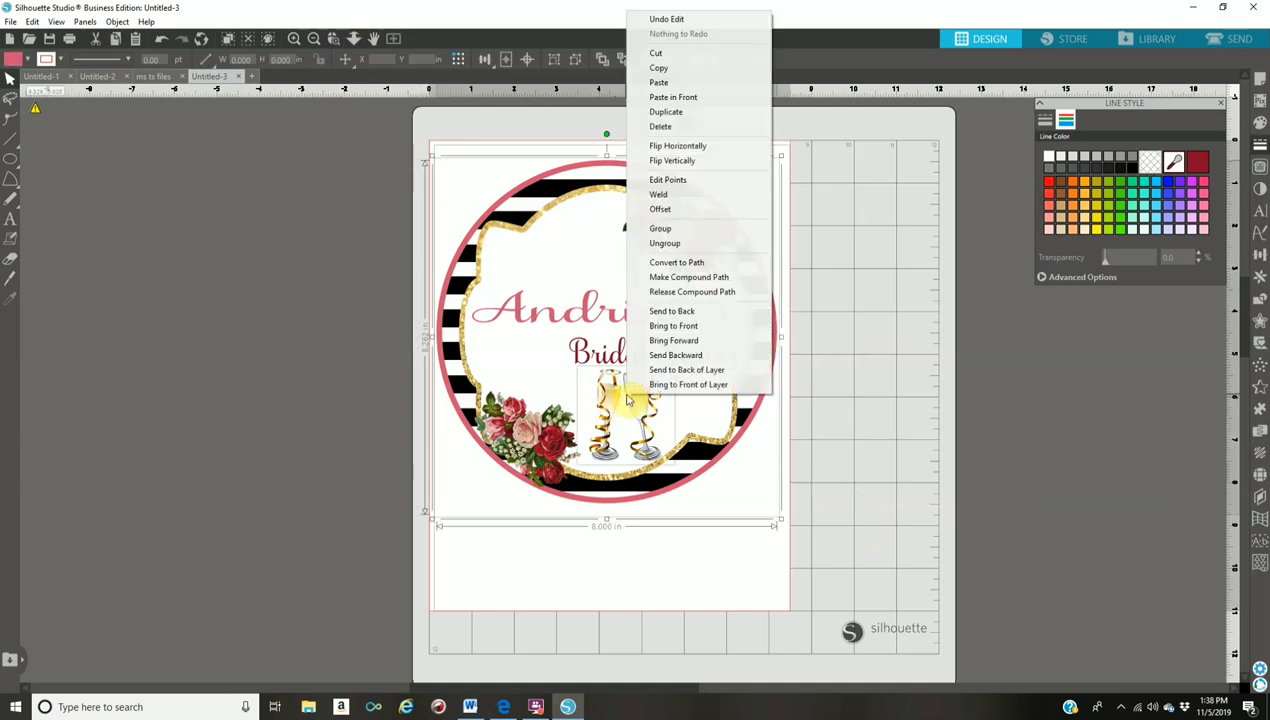
{"action": "left_click", "coordinate": [692, 228]}
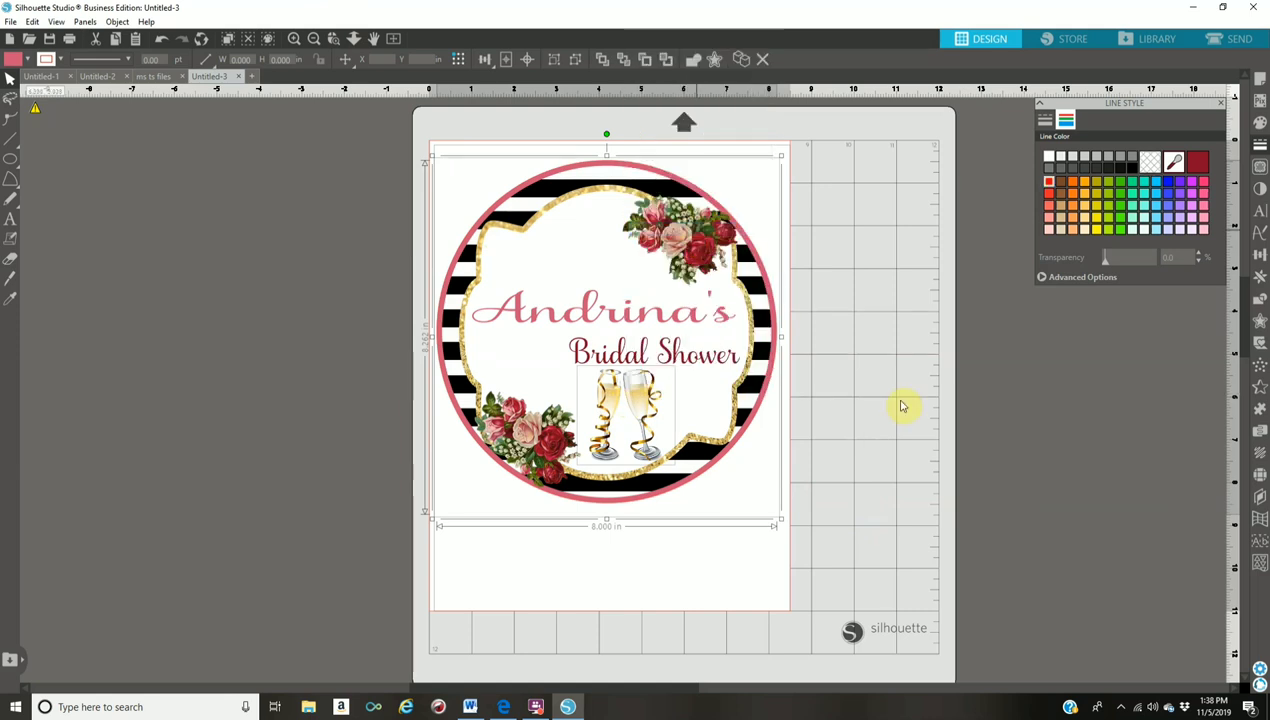
{"action": "left_click", "coordinate": [877, 415]}
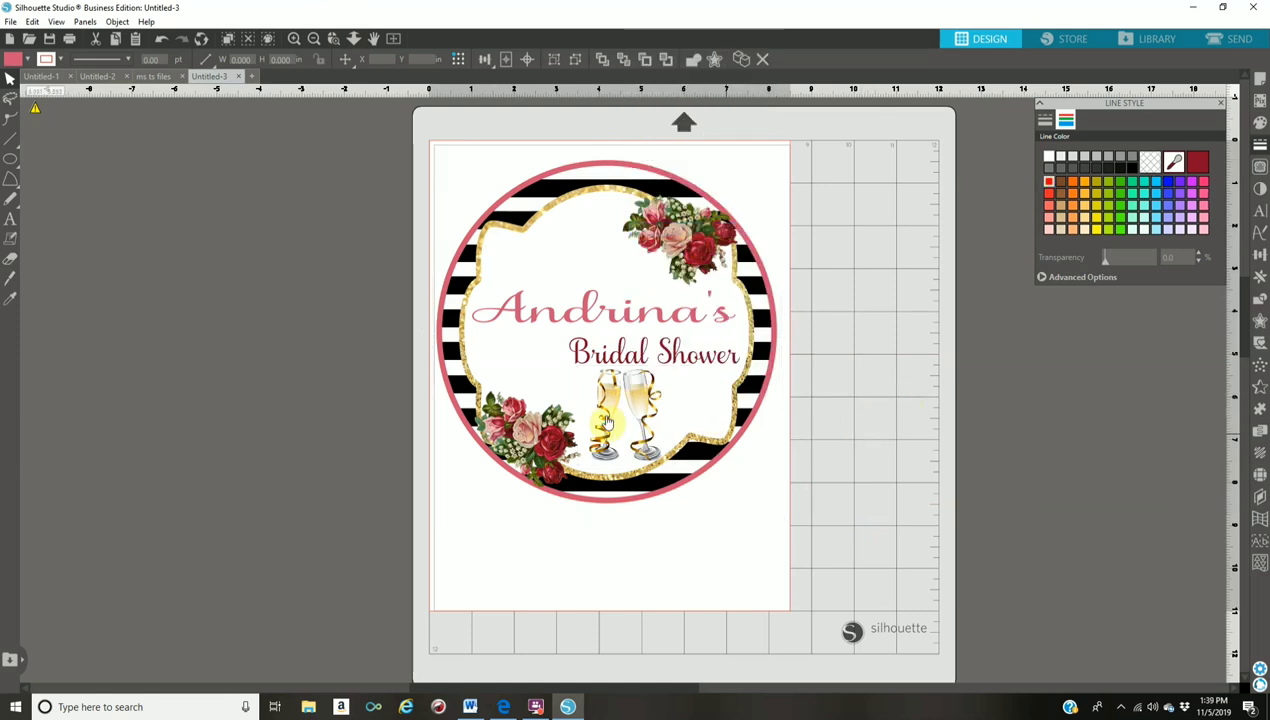
{"action": "left_click_drag", "start_coordinate": [634, 410], "coordinate": [642, 415]}
{"action": "left_click", "coordinate": [866, 452]}
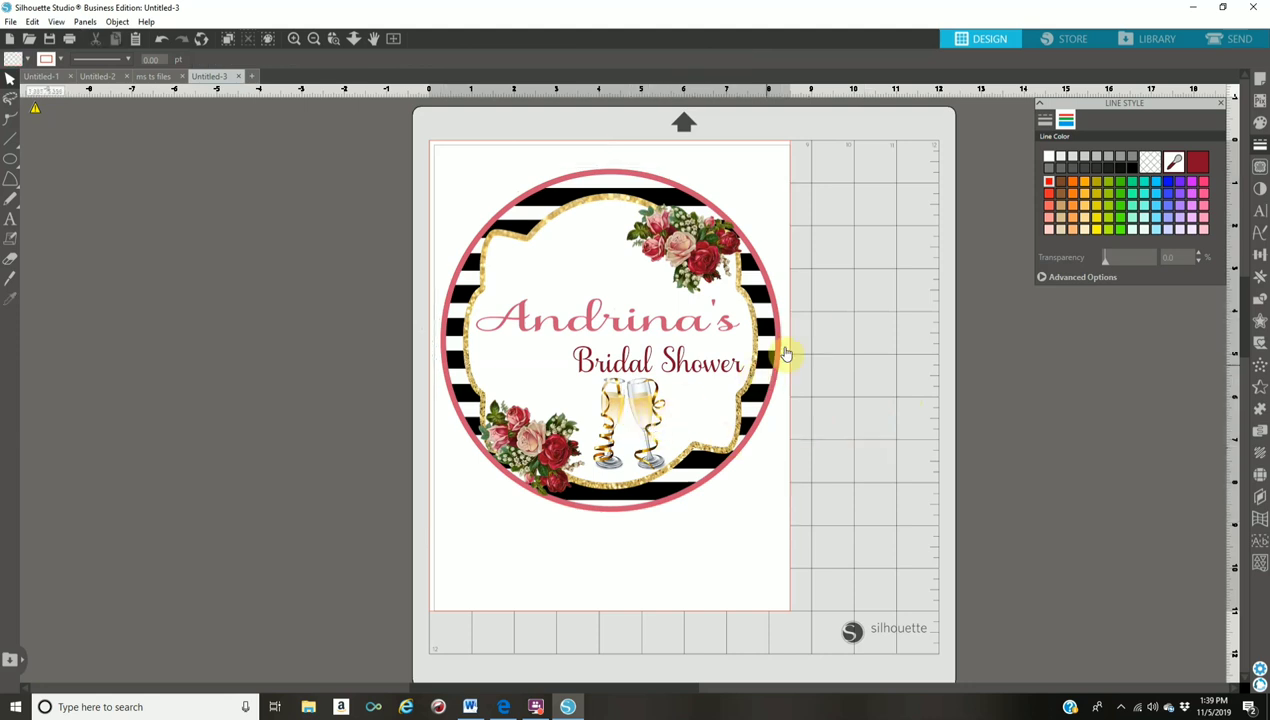
Step: Add Type 1 registration marks for CAMEO, Portrait and Curio, and set their thickness to 1.00
{"action": "left_click", "coordinate": [1261, 79]}
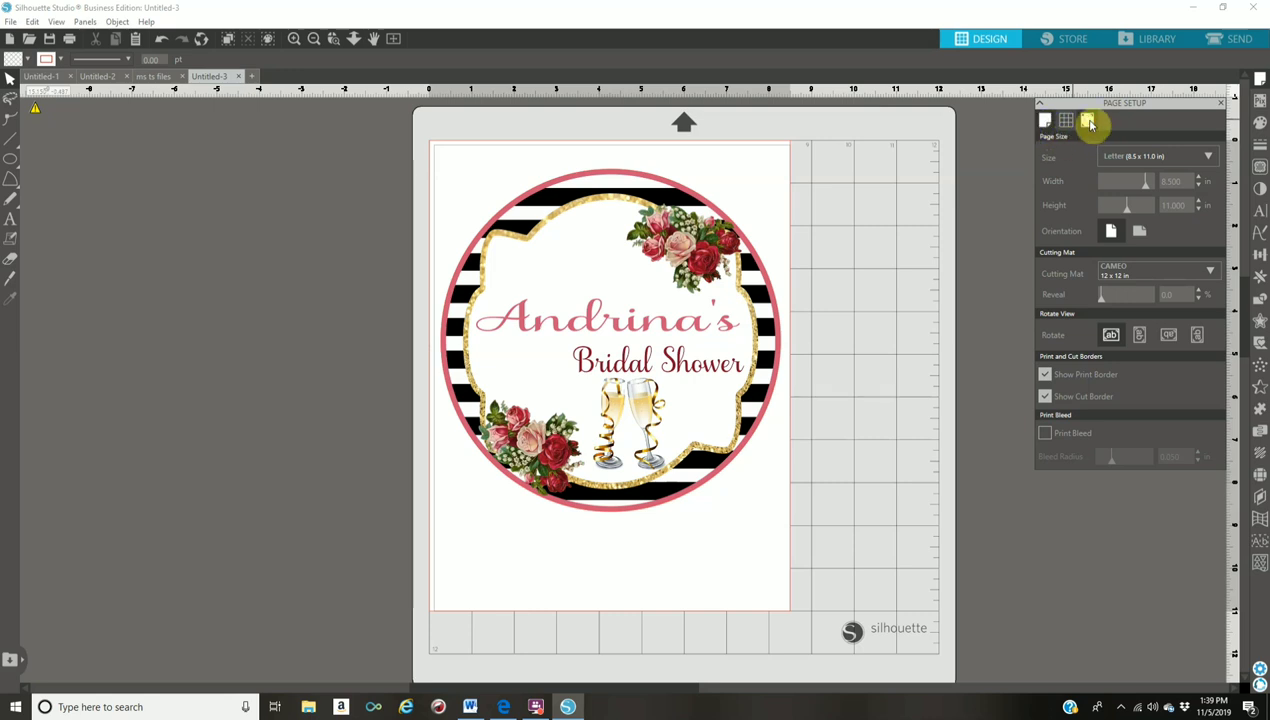
{"action": "left_click", "coordinate": [1089, 121]}
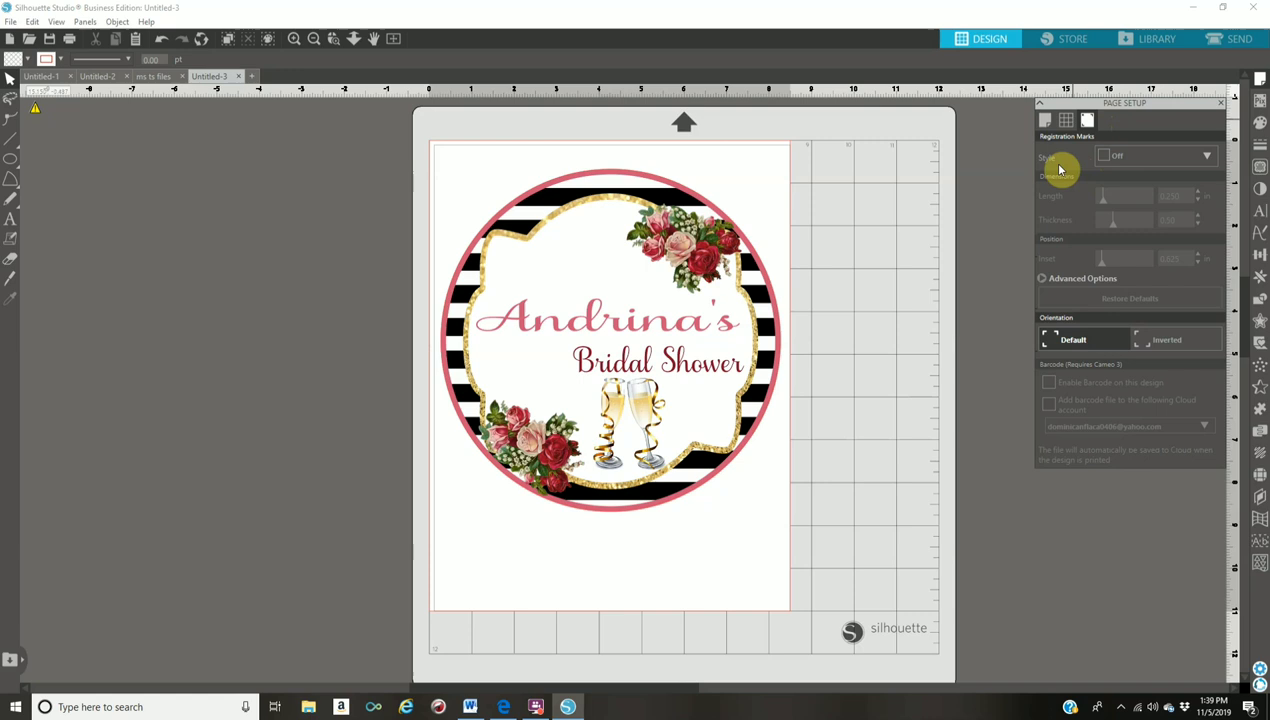
{"action": "left_click", "coordinate": [1142, 160]}
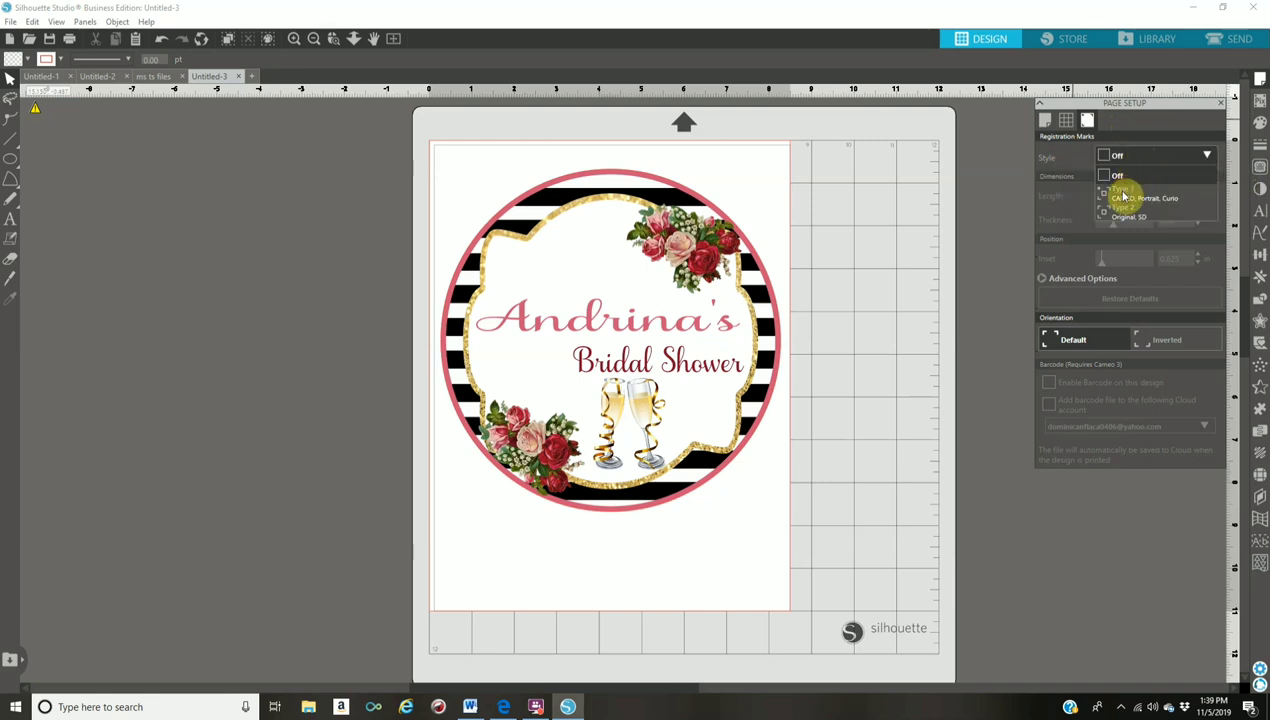
{"action": "left_click", "coordinate": [1123, 197]}
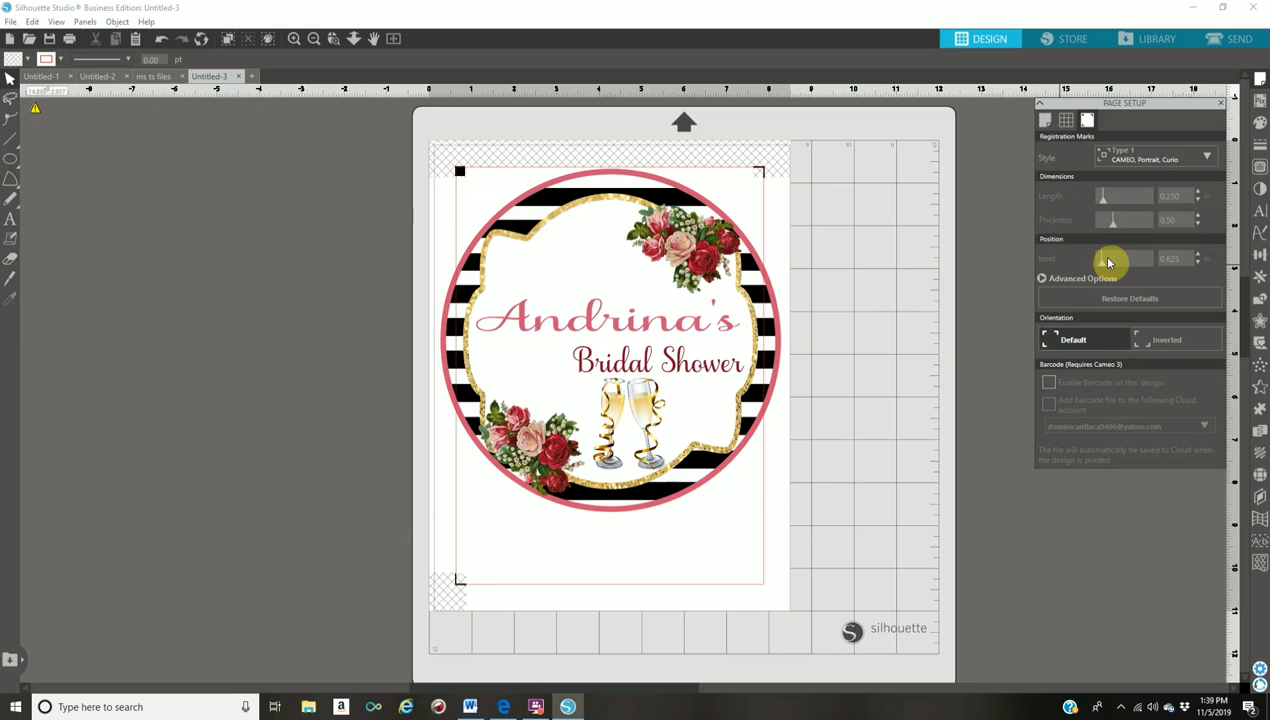
{"action": "left_click_drag", "start_coordinate": [1114, 221], "coordinate": [1164, 227]}
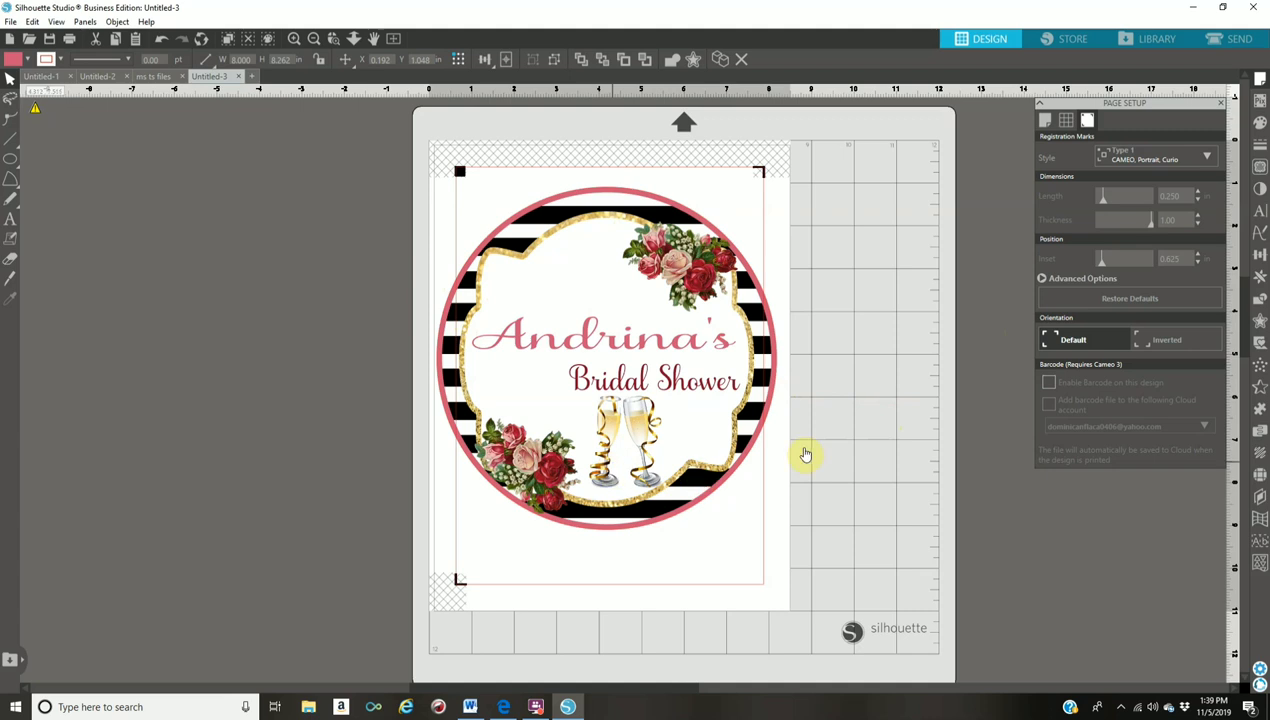
Step: Set the document size to Letter (8.5 x 11 in) in the WF-7720 printer's preferences and close the print dialog without printing
{"action": "left_click", "coordinate": [750, 442]}
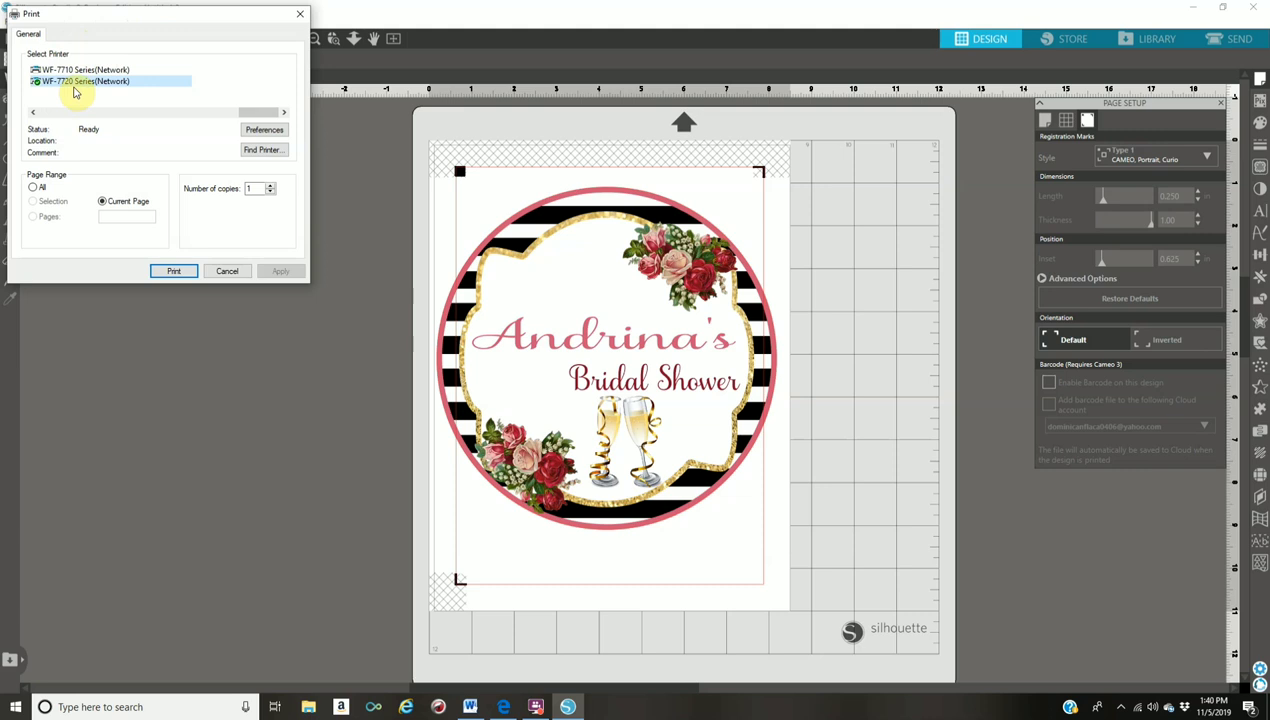
{"action": "left_click", "coordinate": [275, 134]}
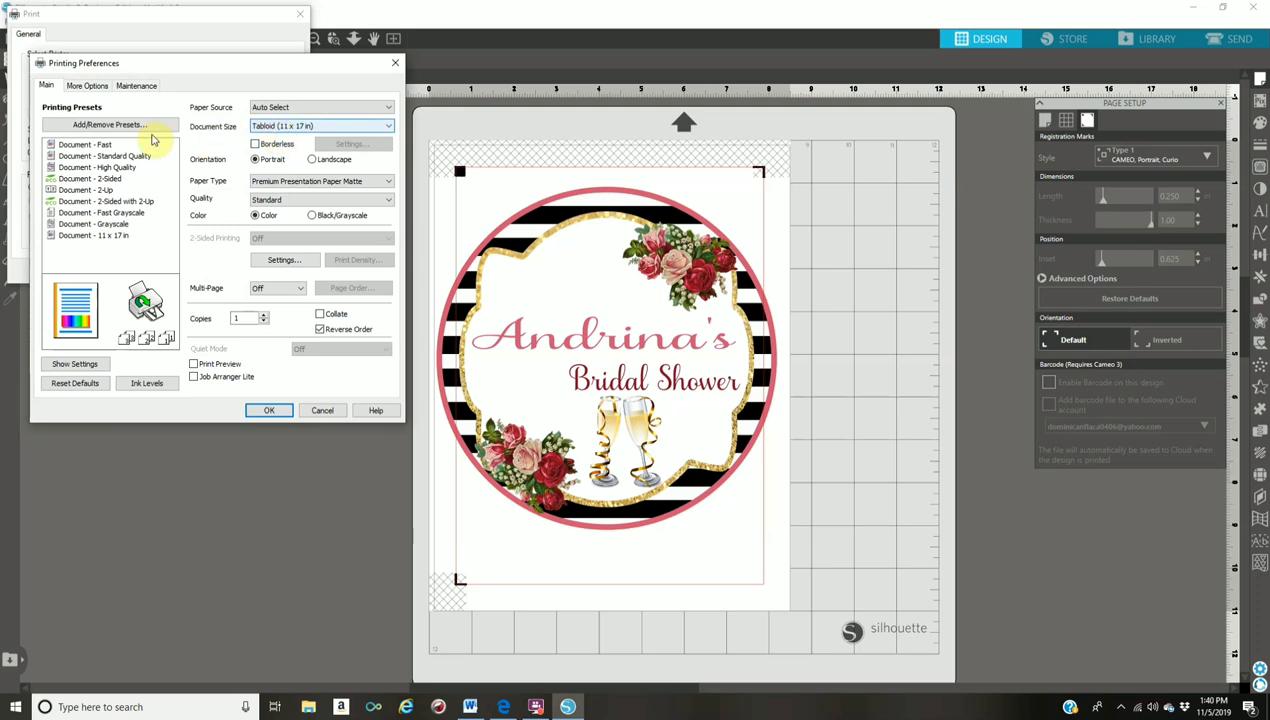
{"action": "left_click", "coordinate": [300, 128]}
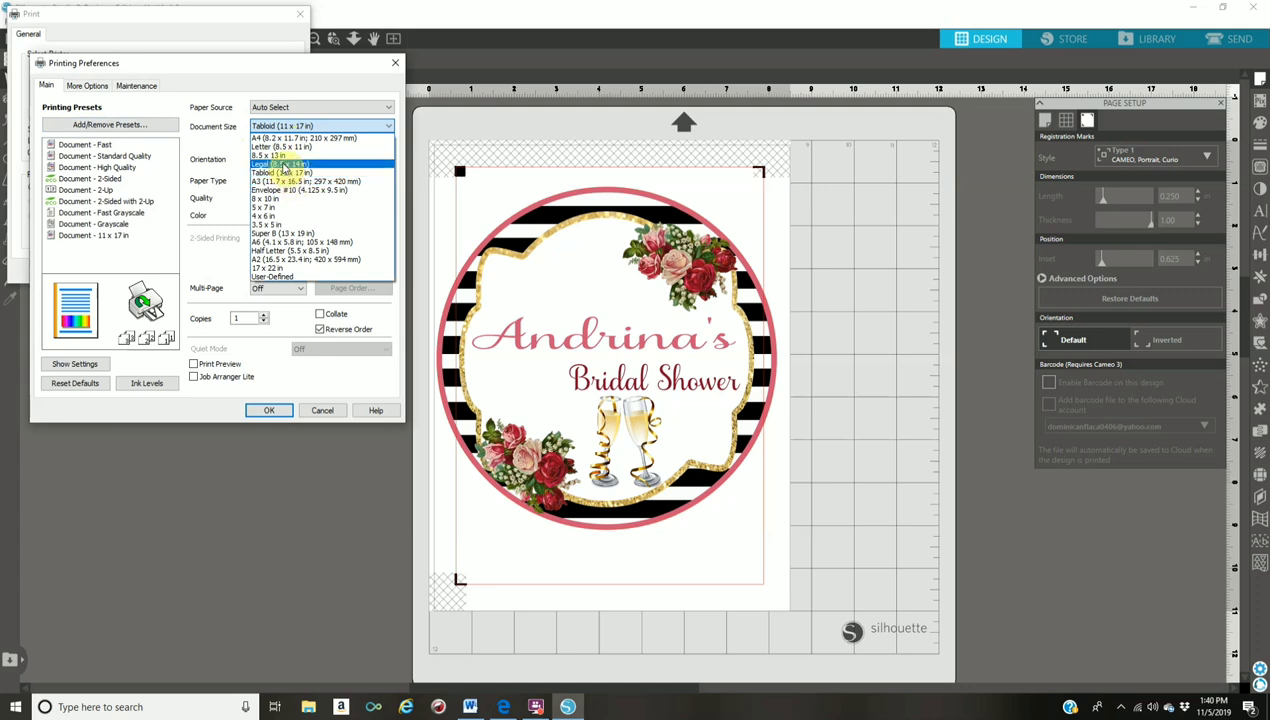
{"action": "left_click", "coordinate": [287, 147]}
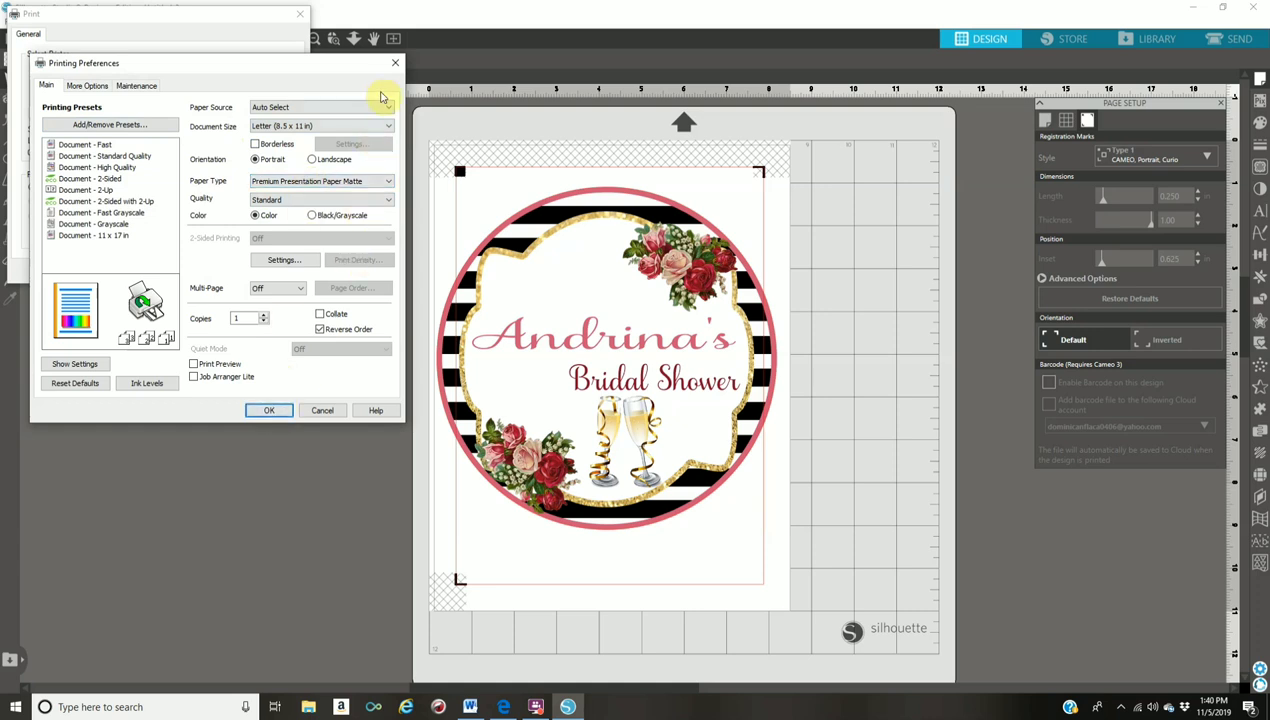
{"action": "left_click", "coordinate": [283, 411]}
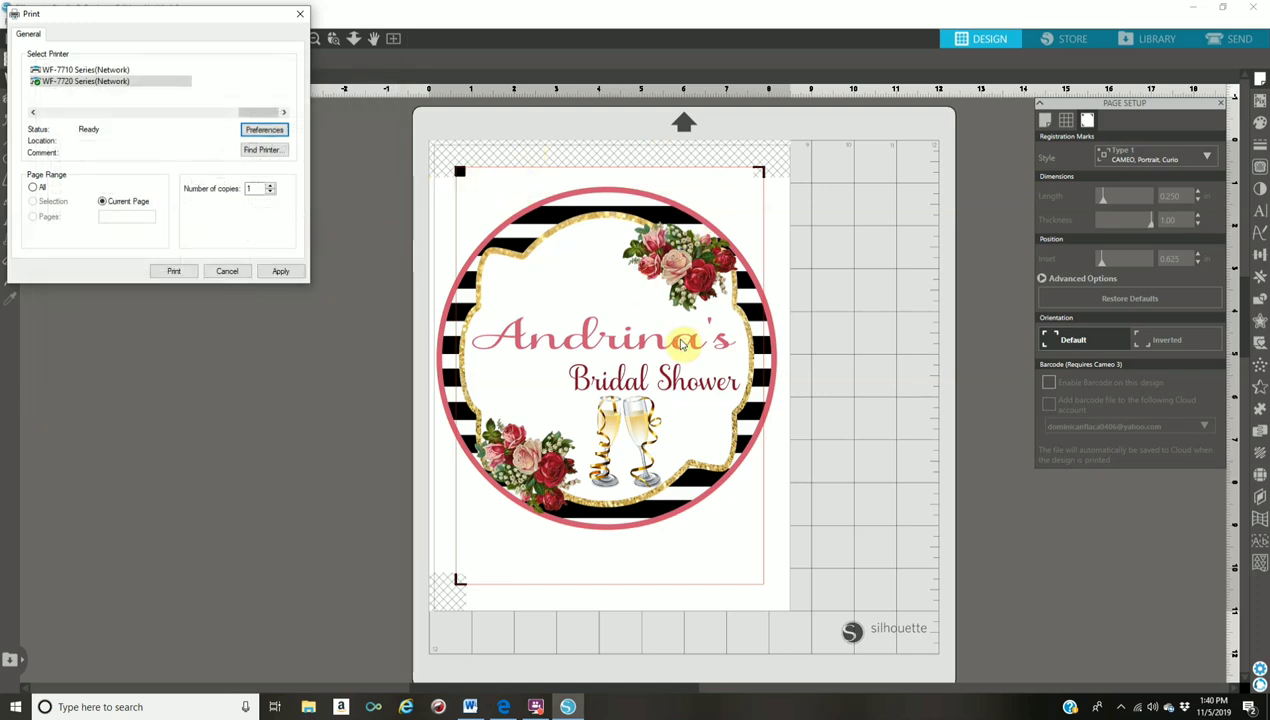
{"action": "left_click", "coordinate": [299, 14]}
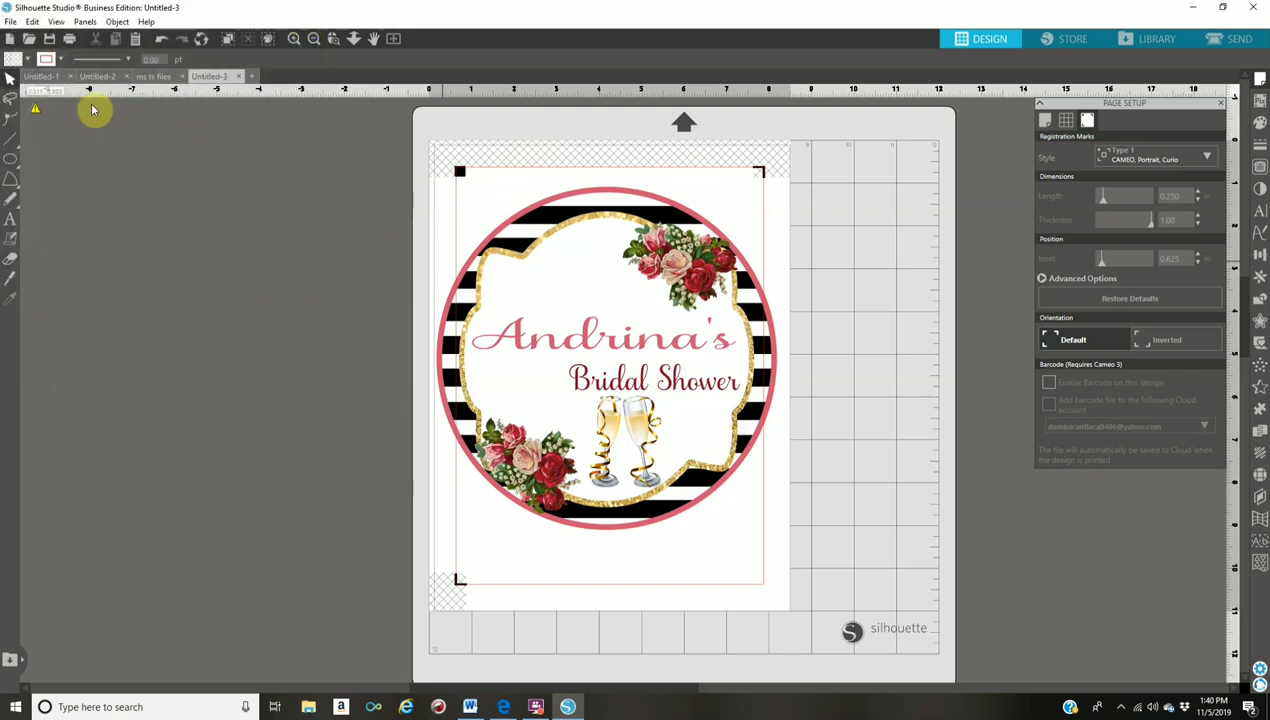
Step: Examine the file formats available for saving the design to the hard drive, and cancel without saving
{"action": "left_click", "coordinate": [9, 21]}
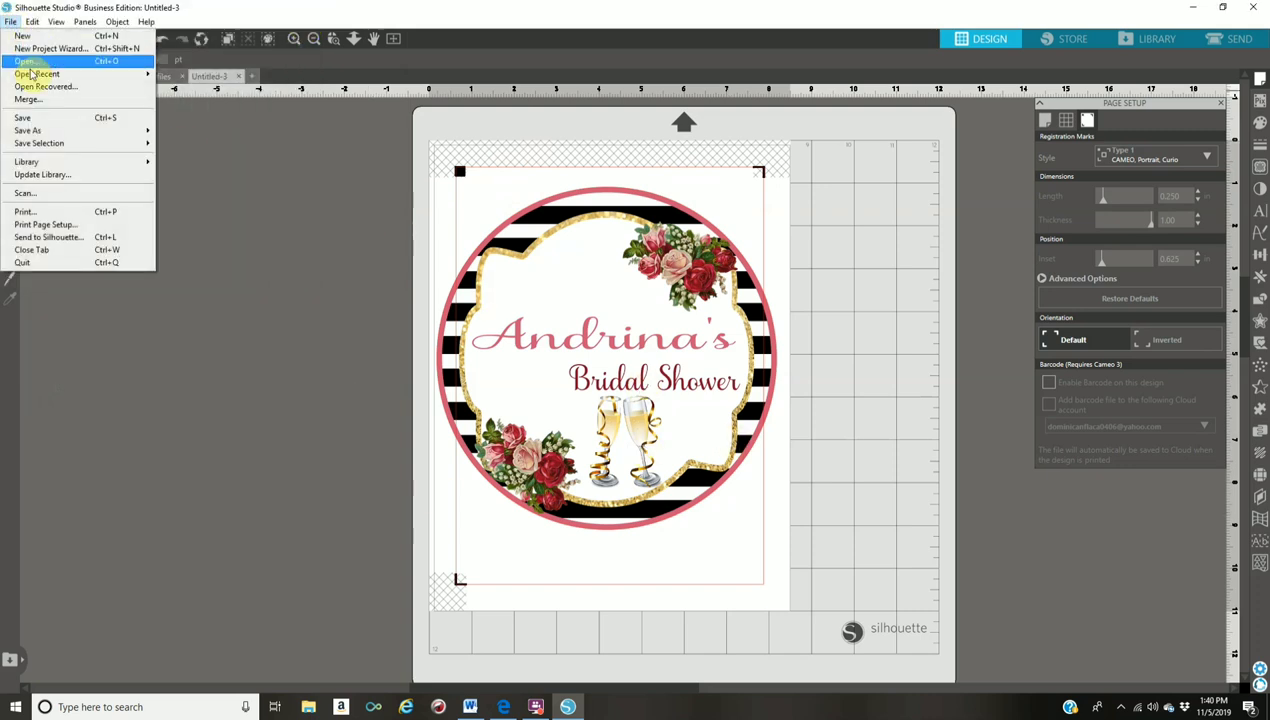
{"action": "mouse_move", "coordinate": [53, 134]}
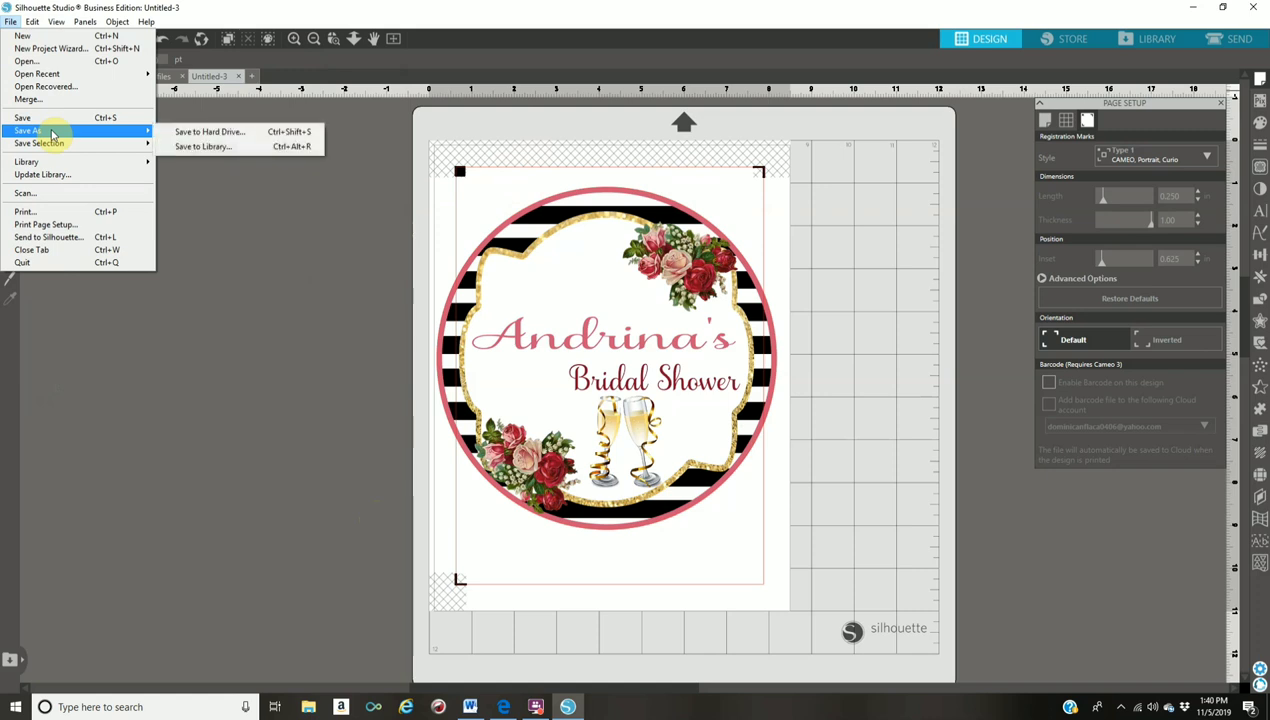
{"action": "left_click", "coordinate": [200, 133]}
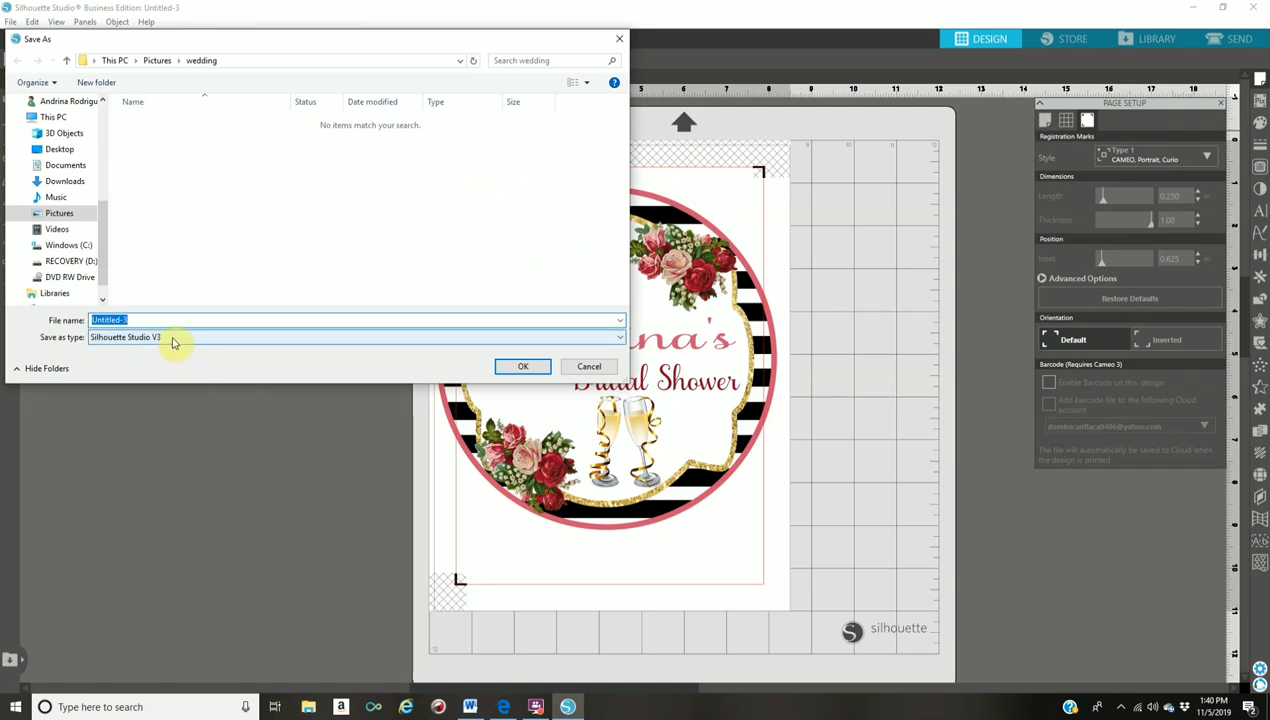
{"action": "left_click", "coordinate": [173, 340]}
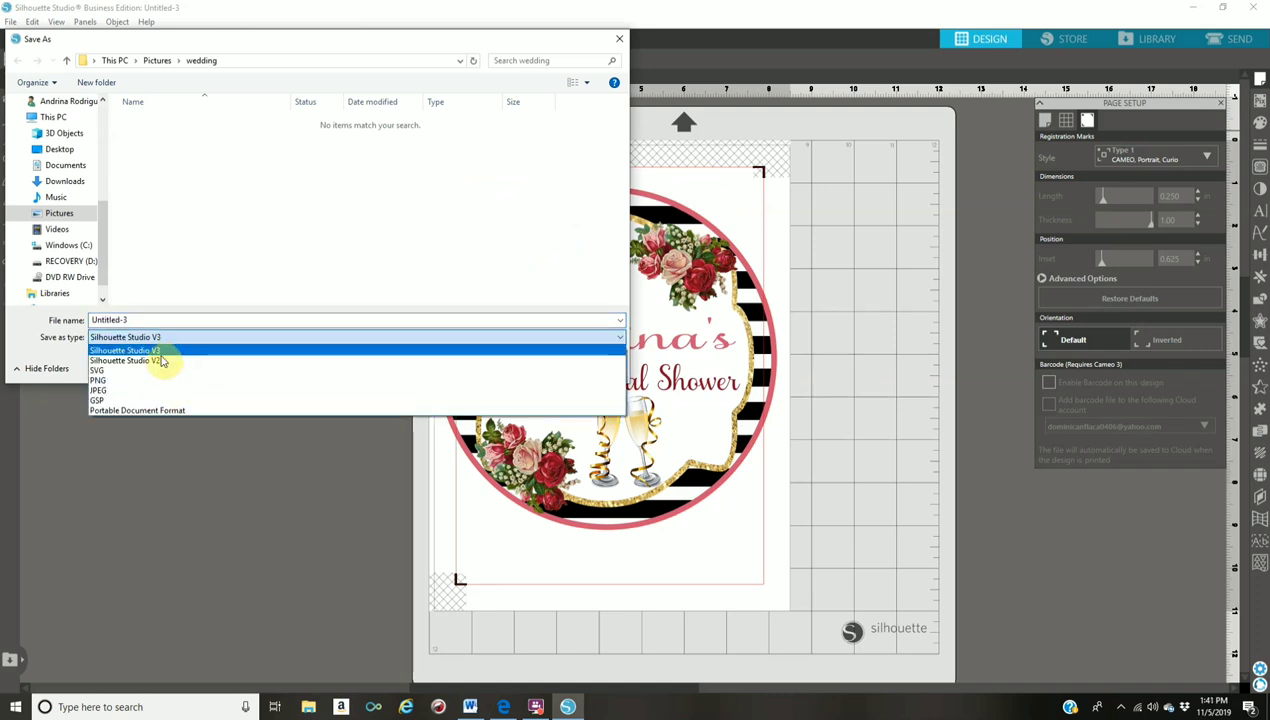
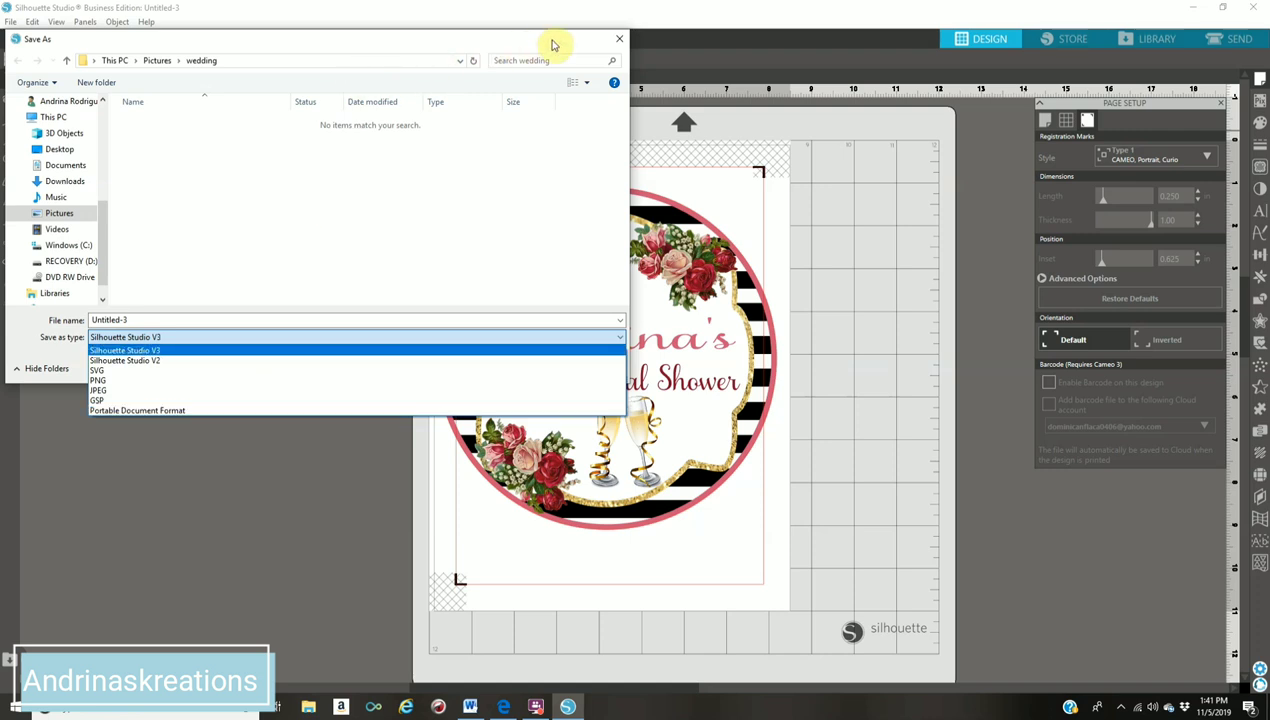
{"action": "left_click", "coordinate": [622, 40]}
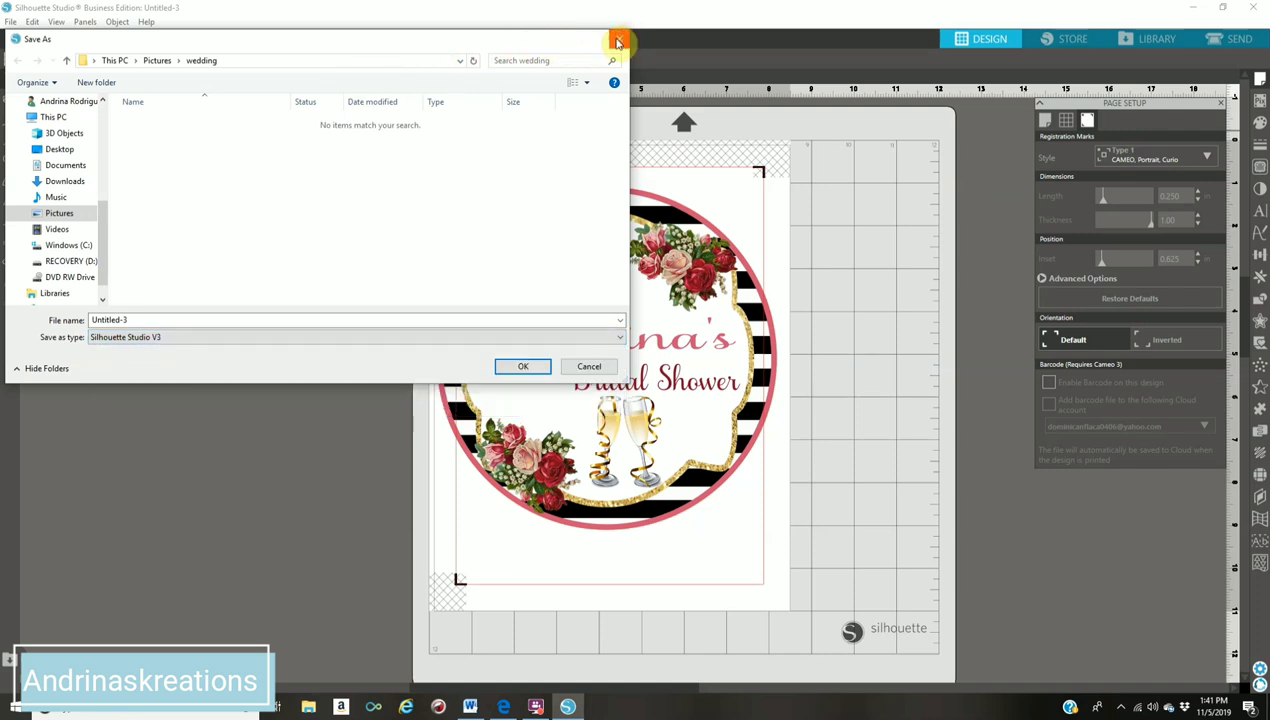
{"action": "left_click", "coordinate": [622, 40]}
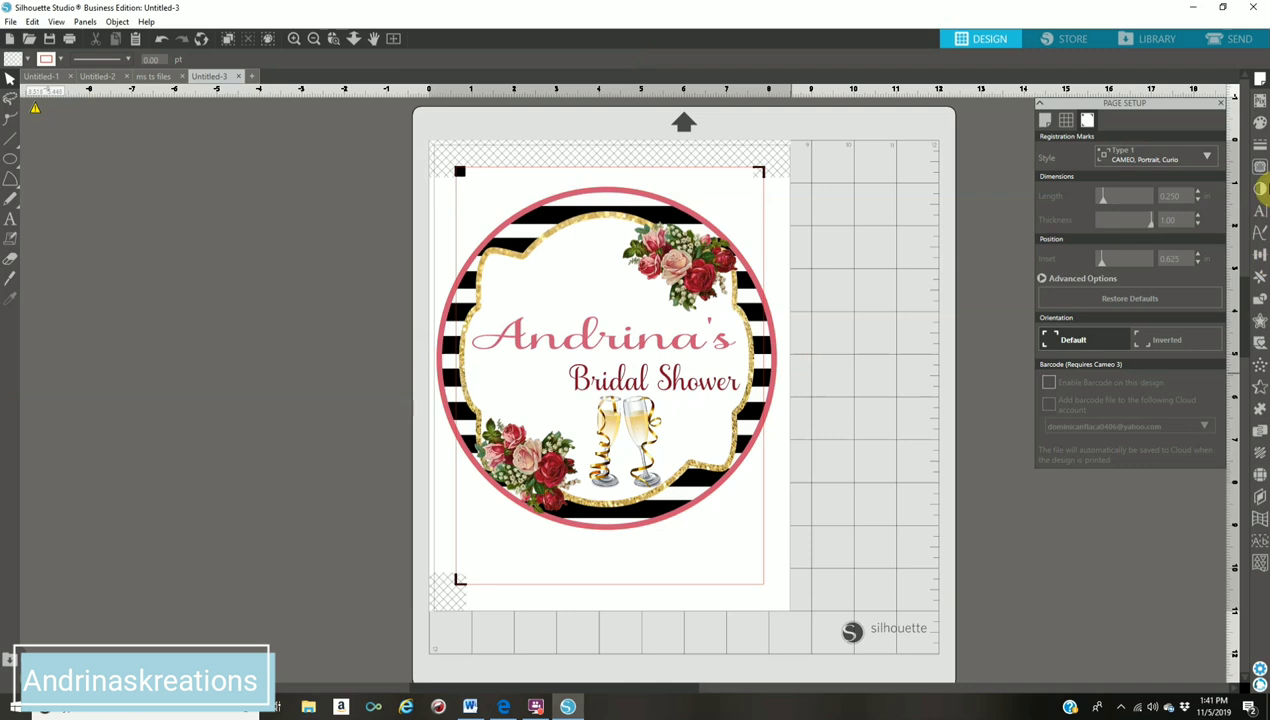
Step: Turn off the registration marks for the page
{"action": "left_click", "coordinate": [1188, 161]}
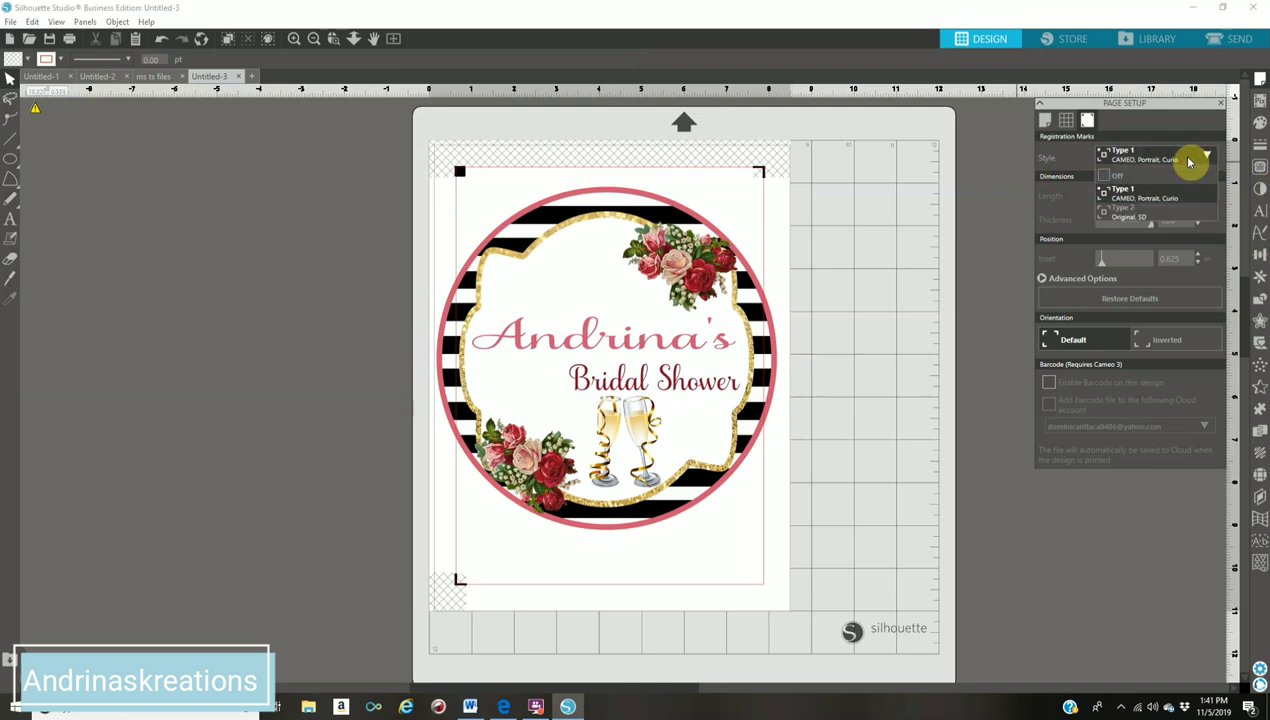
{"action": "left_click", "coordinate": [1112, 178]}
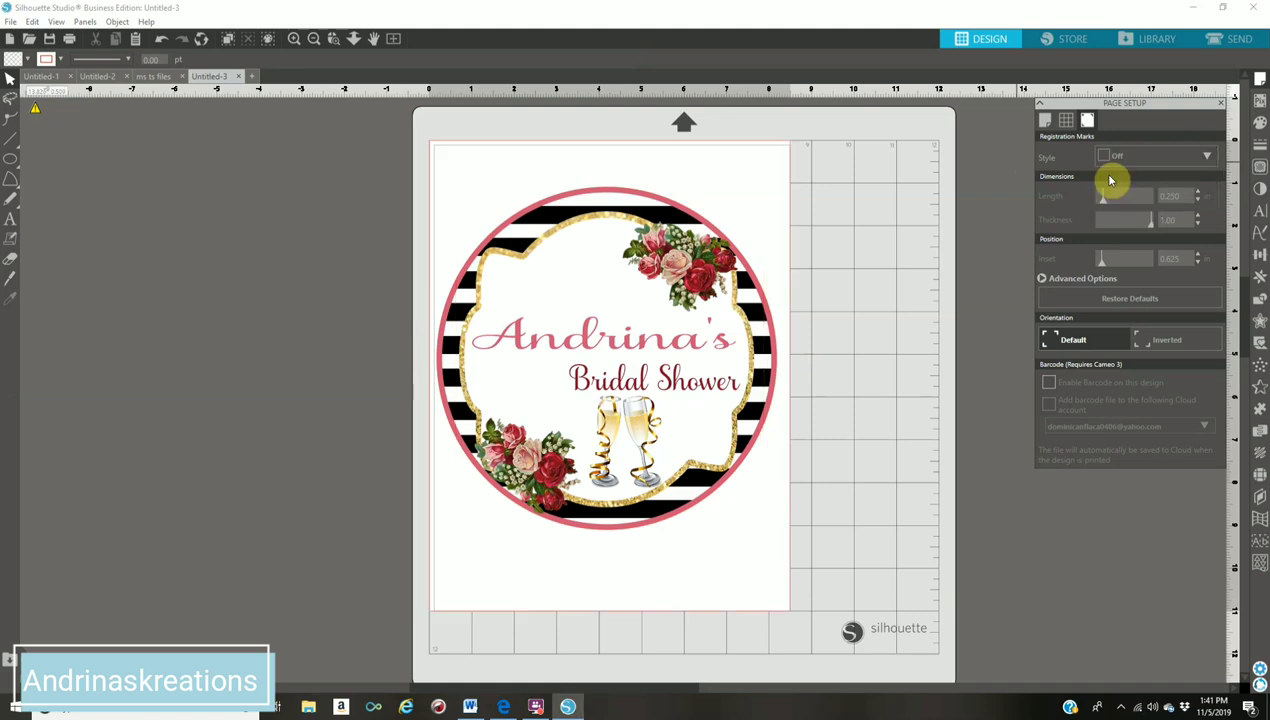
{"action": "left_click", "coordinate": [10, 278]}
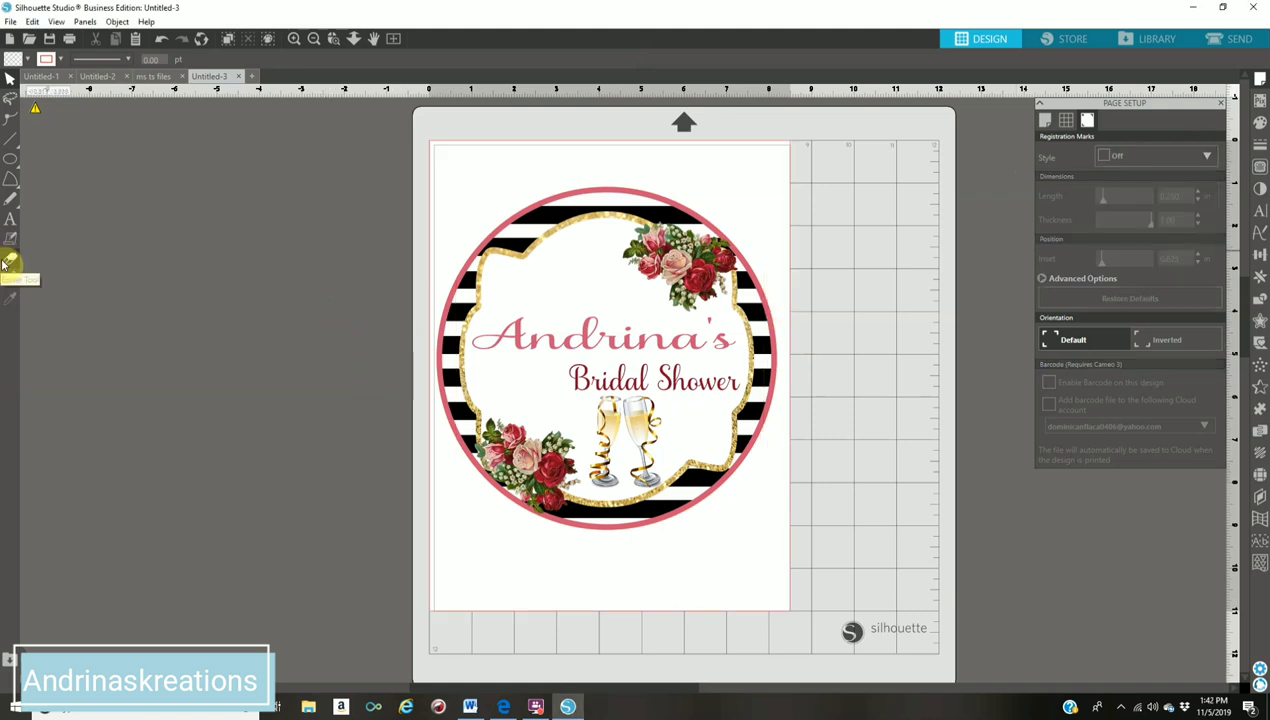
Step: Shrink the grouped bridal shower design to about 4.56 in wide and move it off the page to its left
{"action": "left_click", "coordinate": [672, 296]}
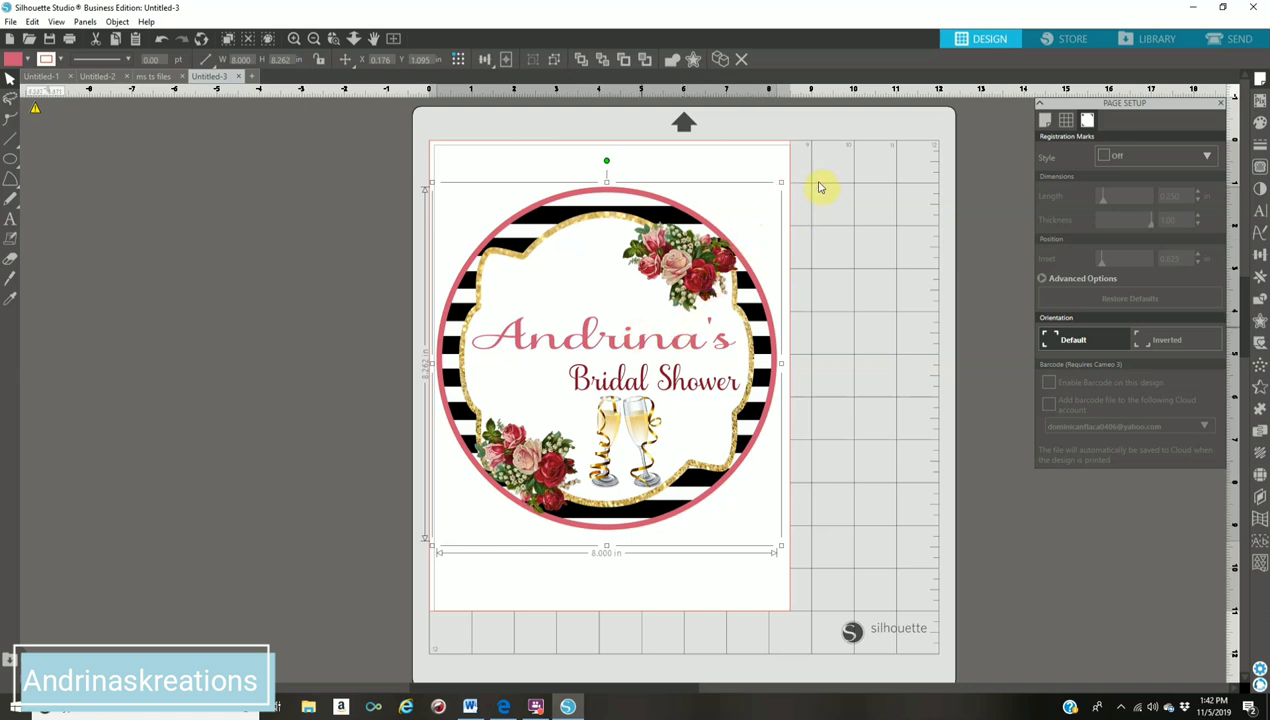
{"action": "left_click_drag", "start_coordinate": [780, 183], "coordinate": [655, 360]}
{"action": "left_click_drag", "start_coordinate": [436, 420], "coordinate": [61, 352]}
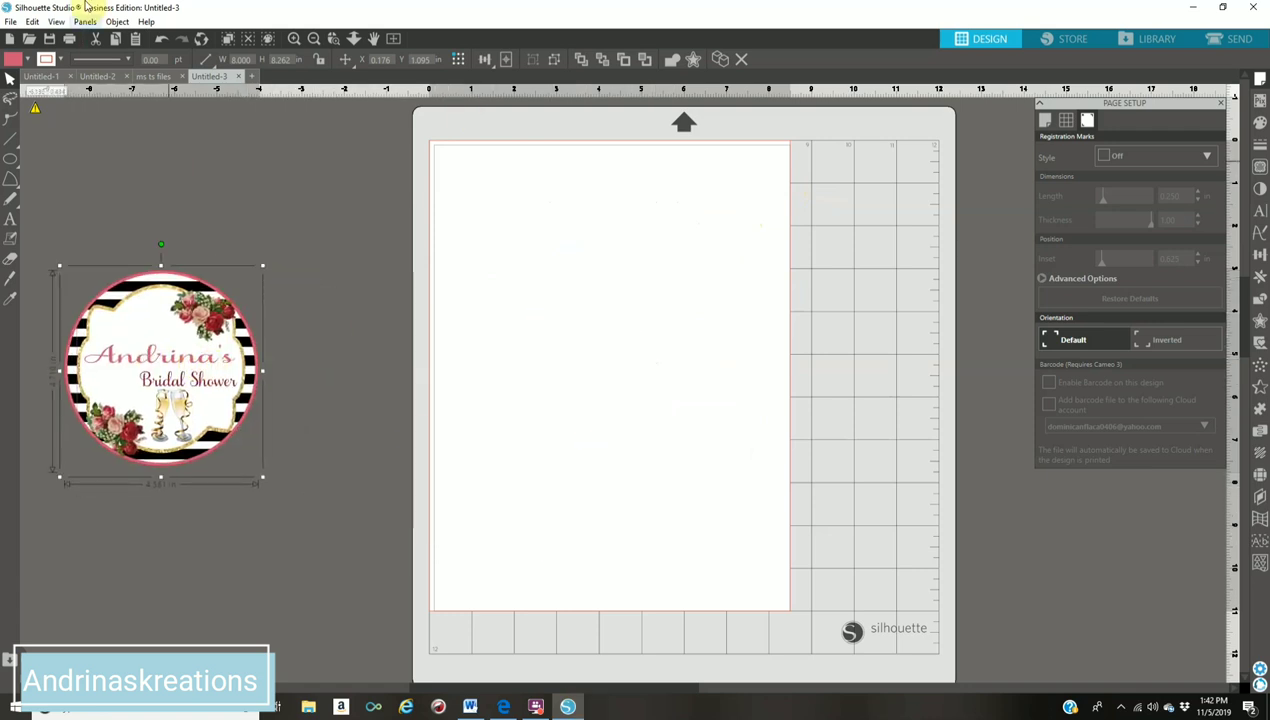
Step: Start merging an image into the design and open the backgrounds folder inside Pictures
{"action": "left_click", "coordinate": [10, 22]}
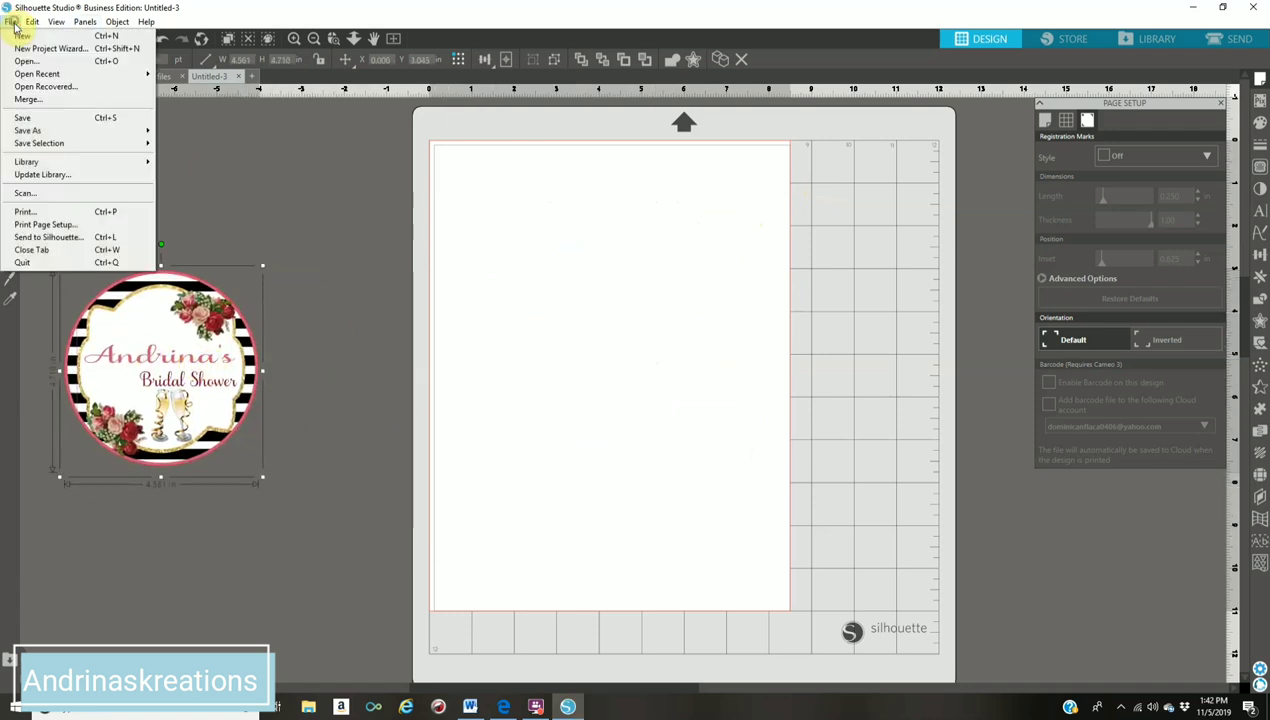
{"action": "left_click", "coordinate": [34, 102]}
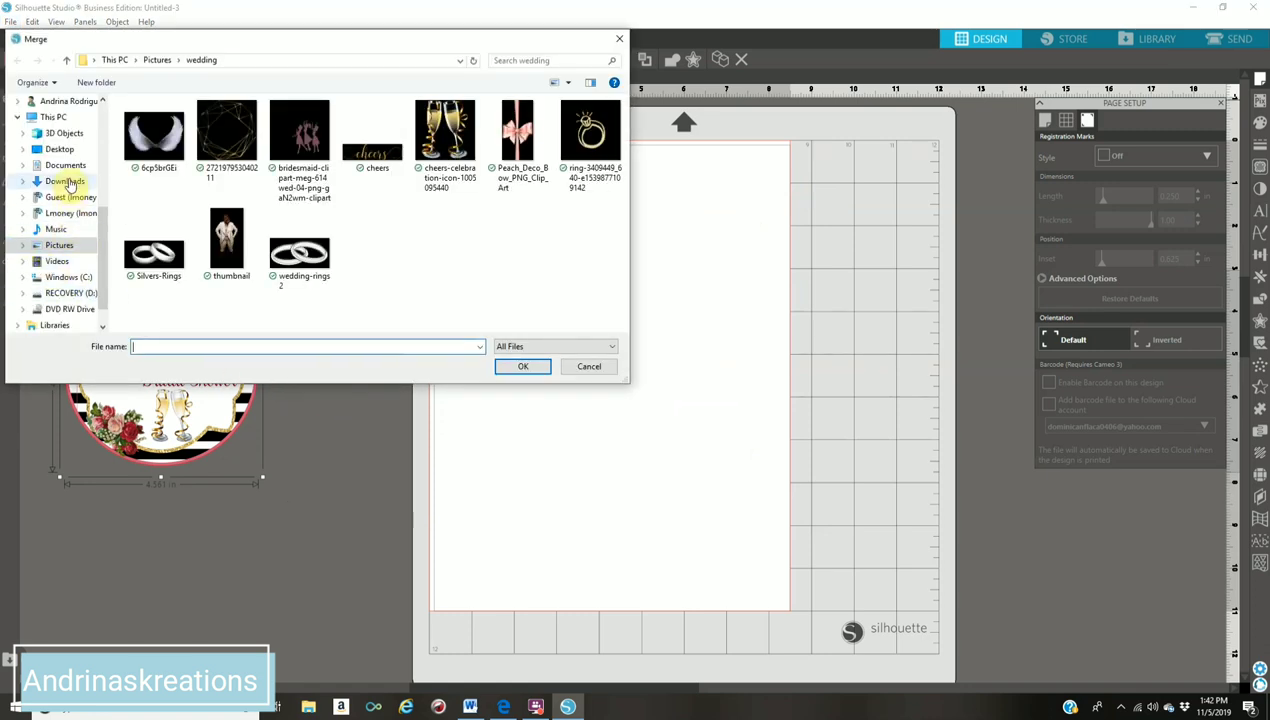
{"action": "left_click", "coordinate": [66, 245]}
{"action": "scroll", "coordinate": [195, 182], "scroll_direction": "up", "scroll_amount": 8}
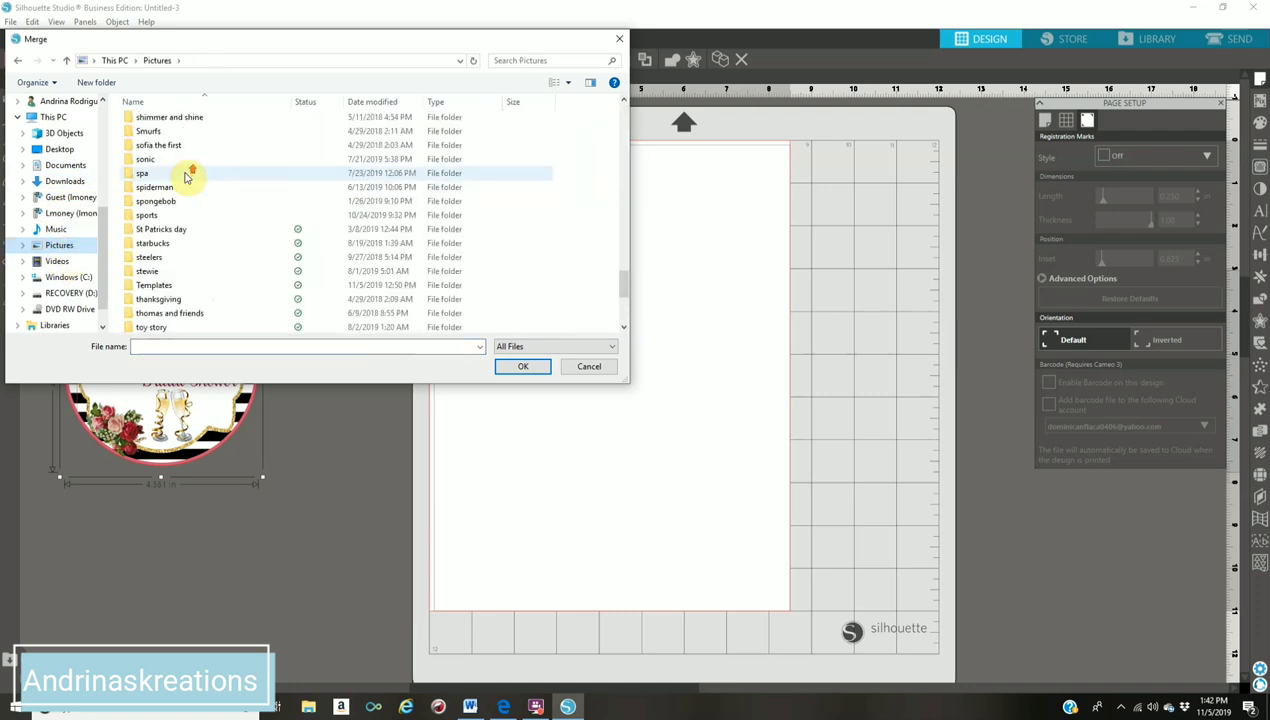
{"action": "scroll", "coordinate": [185, 177], "scroll_direction": "up", "scroll_amount": 10}
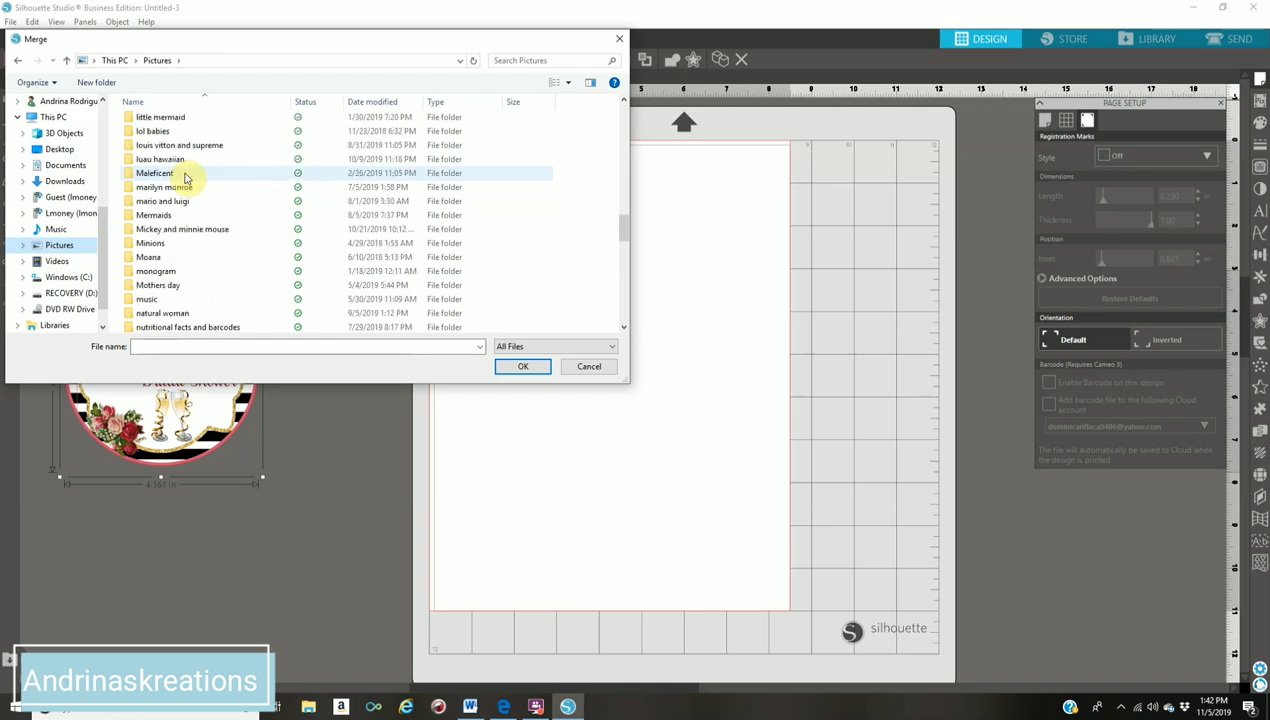
{"action": "scroll", "coordinate": [187, 178], "scroll_direction": "up", "scroll_amount": 5}
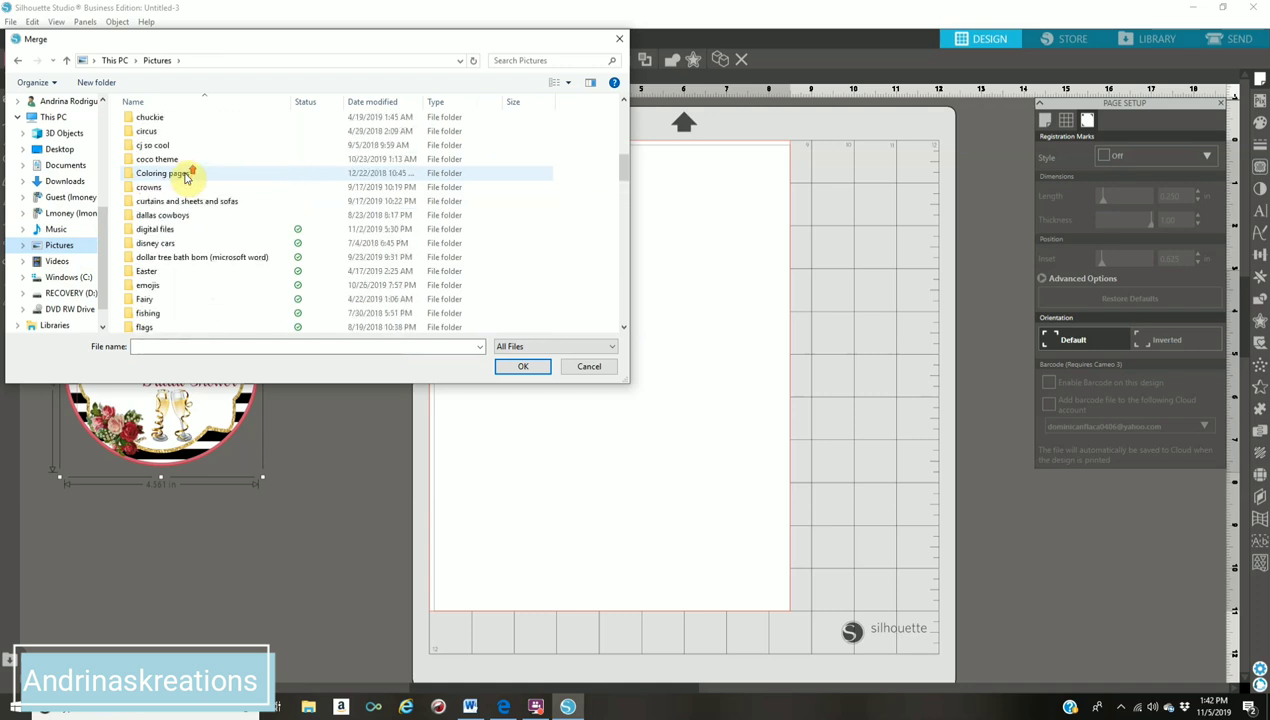
{"action": "scroll", "coordinate": [193, 282], "scroll_direction": "up", "scroll_amount": 6}
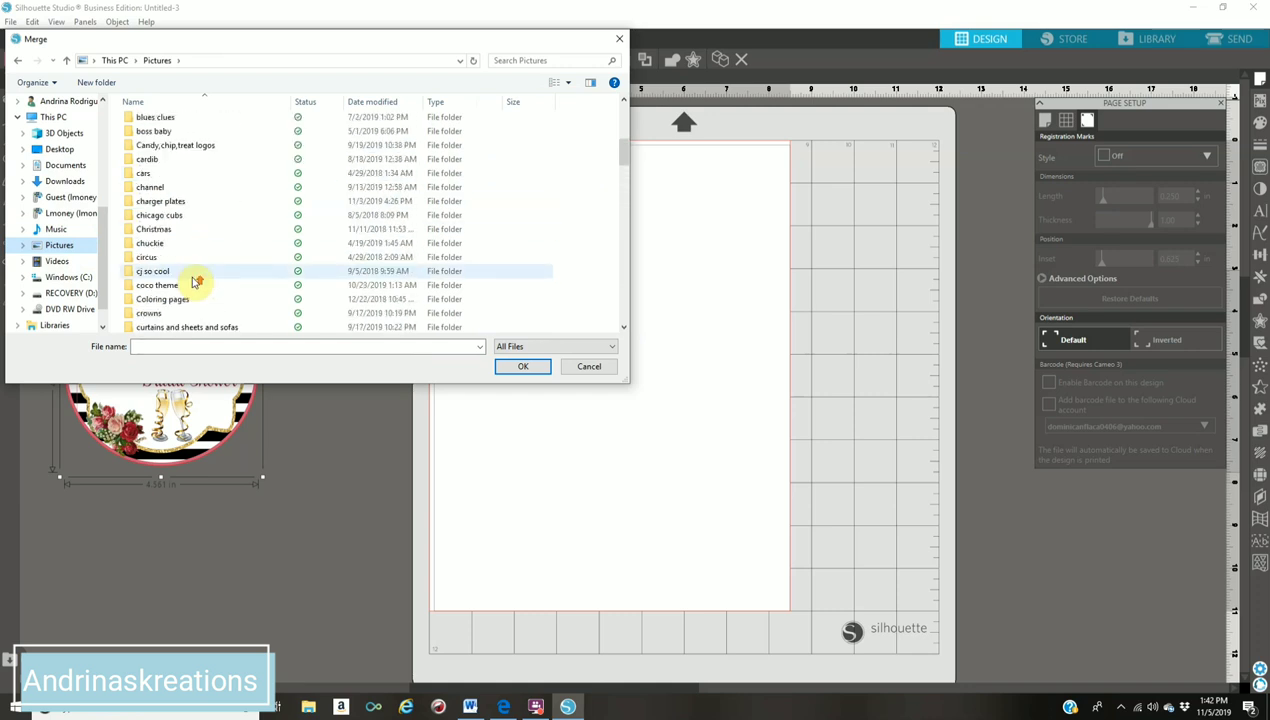
{"action": "scroll", "coordinate": [162, 190], "scroll_direction": "up", "scroll_amount": 3}
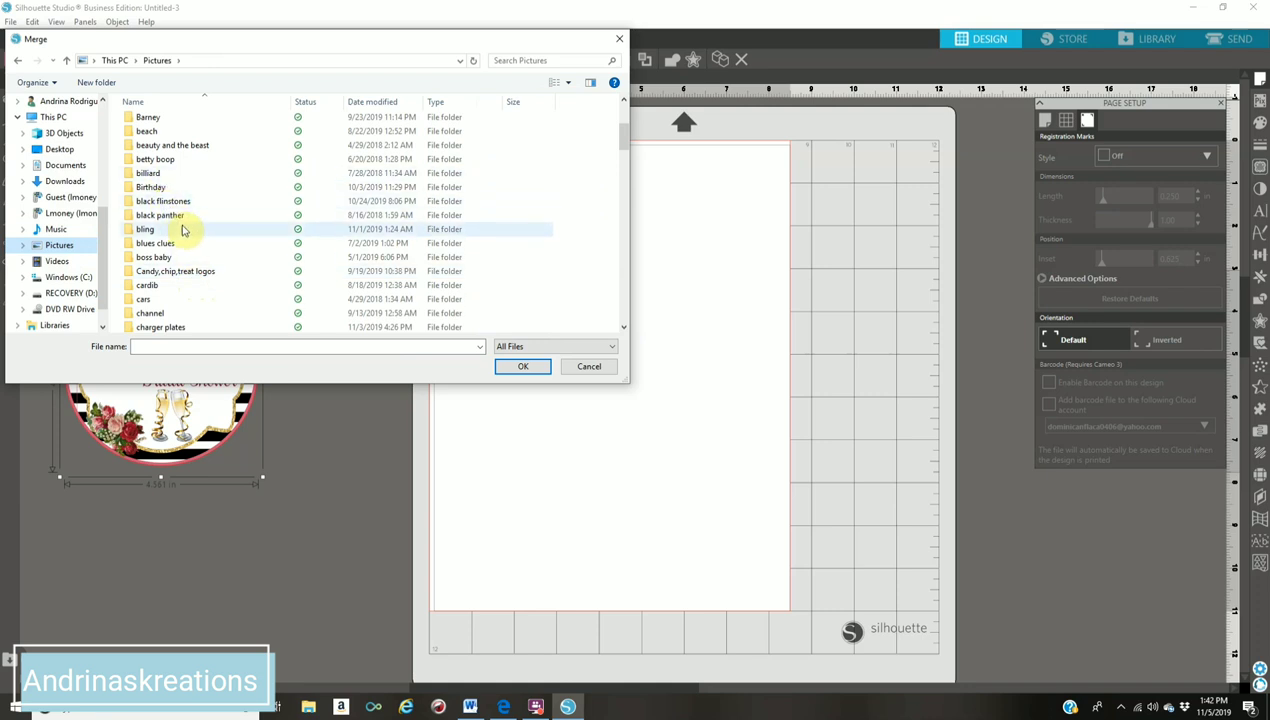
{"action": "double_click", "coordinate": [175, 159]}
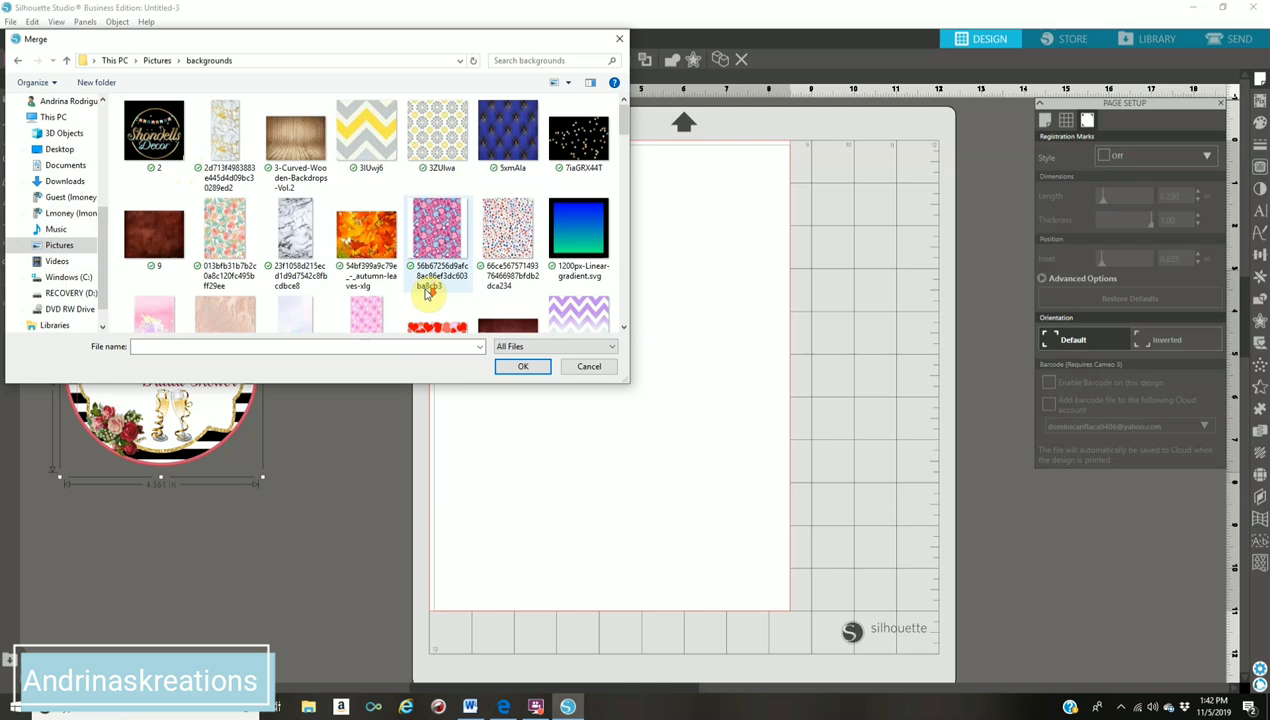
Step: Merge the image 3-Curved-Wooden-Backdrops-Vol.2 from the backgrounds folder onto the page
{"action": "scroll", "coordinate": [422, 292], "scroll_direction": "down", "scroll_amount": 1}
{"action": "scroll", "coordinate": [372, 300], "scroll_direction": "down", "scroll_amount": 3}
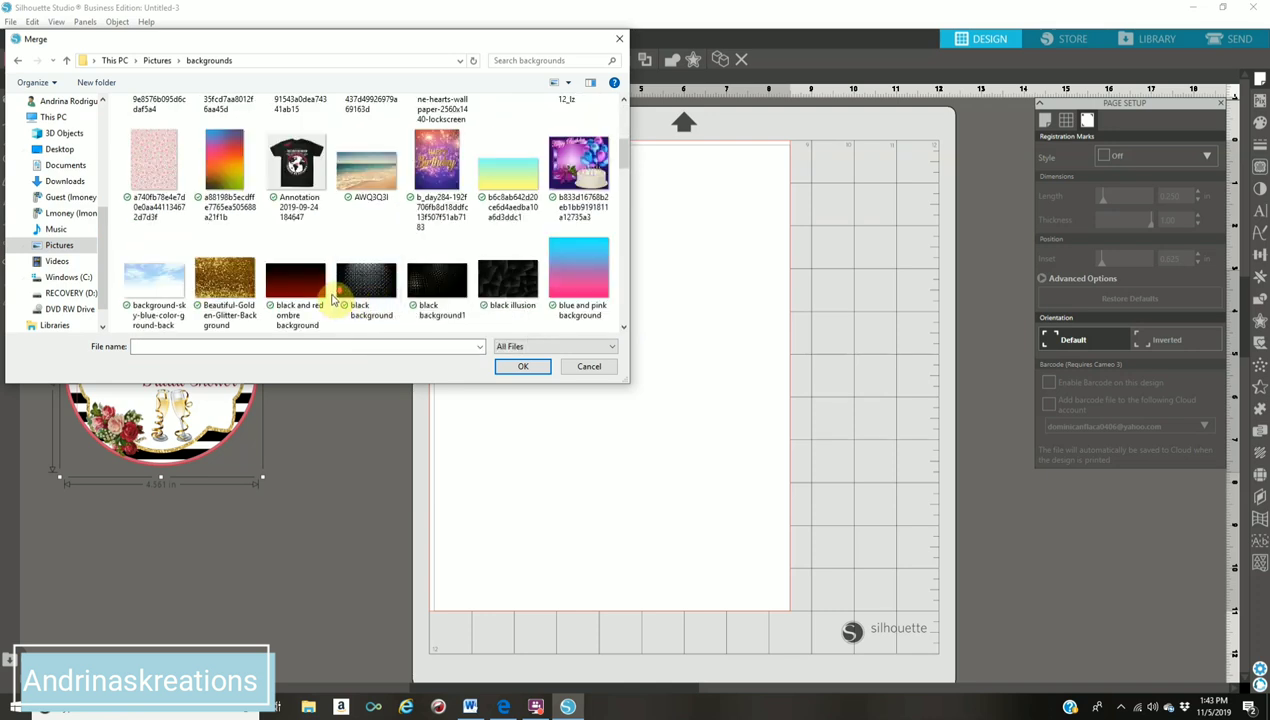
{"action": "scroll", "coordinate": [334, 297], "scroll_direction": "down", "scroll_amount": 1}
{"action": "scroll", "coordinate": [425, 306], "scroll_direction": "down", "scroll_amount": 1}
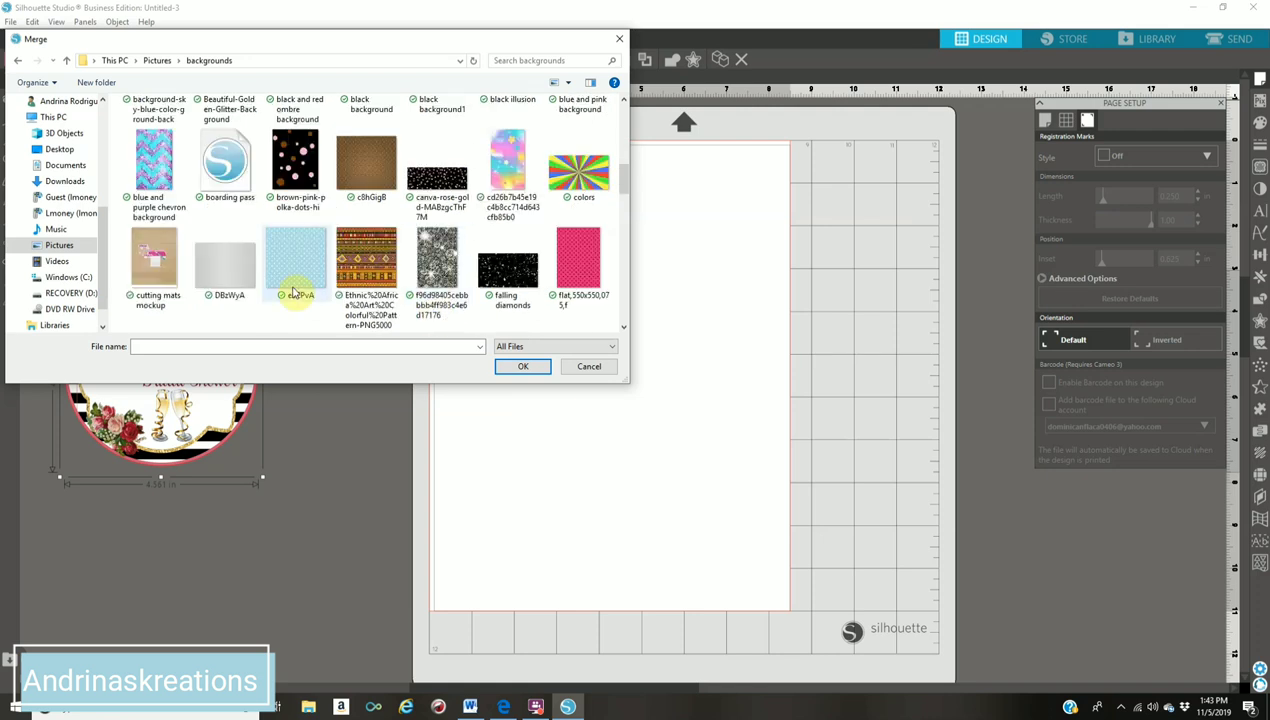
{"action": "scroll", "coordinate": [350, 279], "scroll_direction": "down", "scroll_amount": 8}
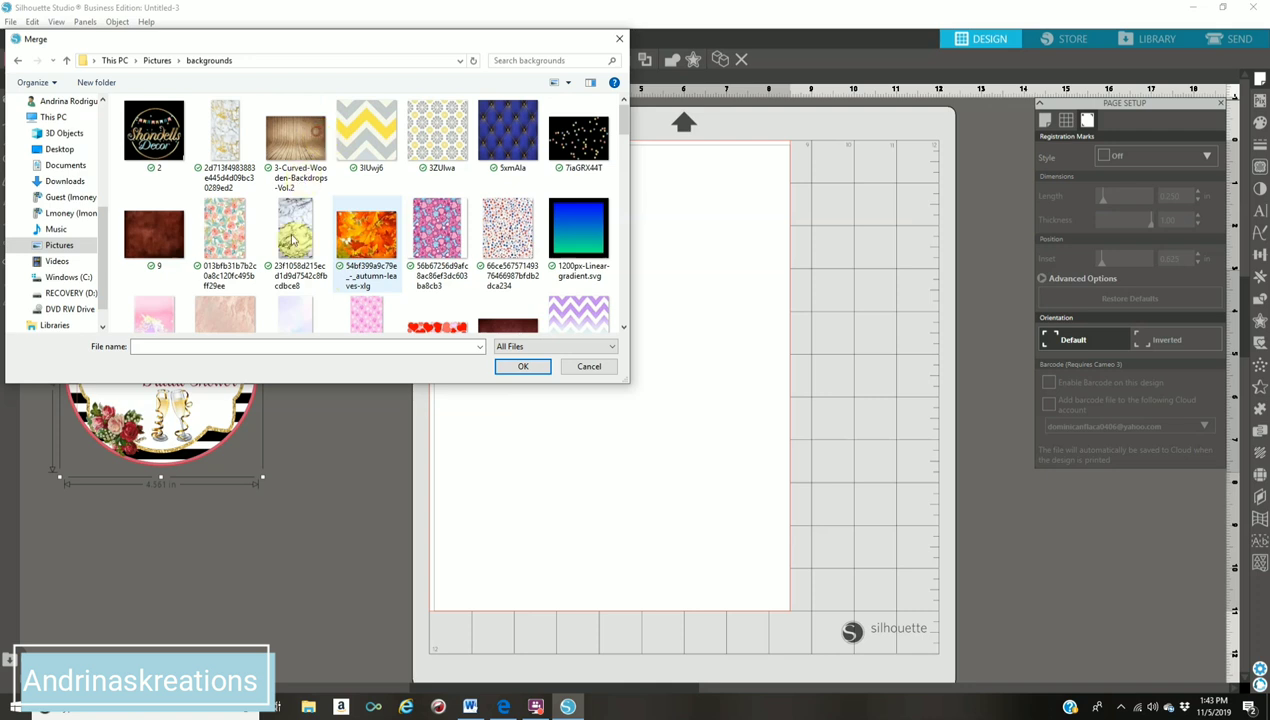
{"action": "left_click", "coordinate": [305, 132]}
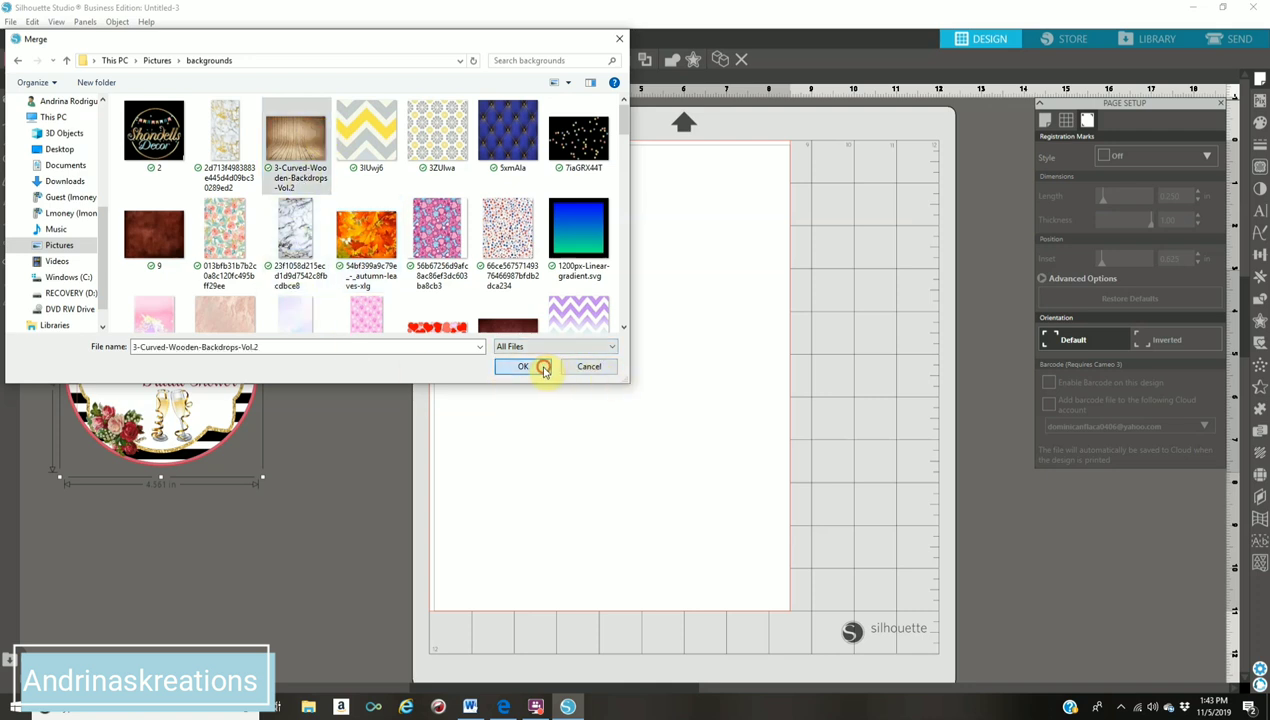
{"action": "left_click", "coordinate": [540, 368]}
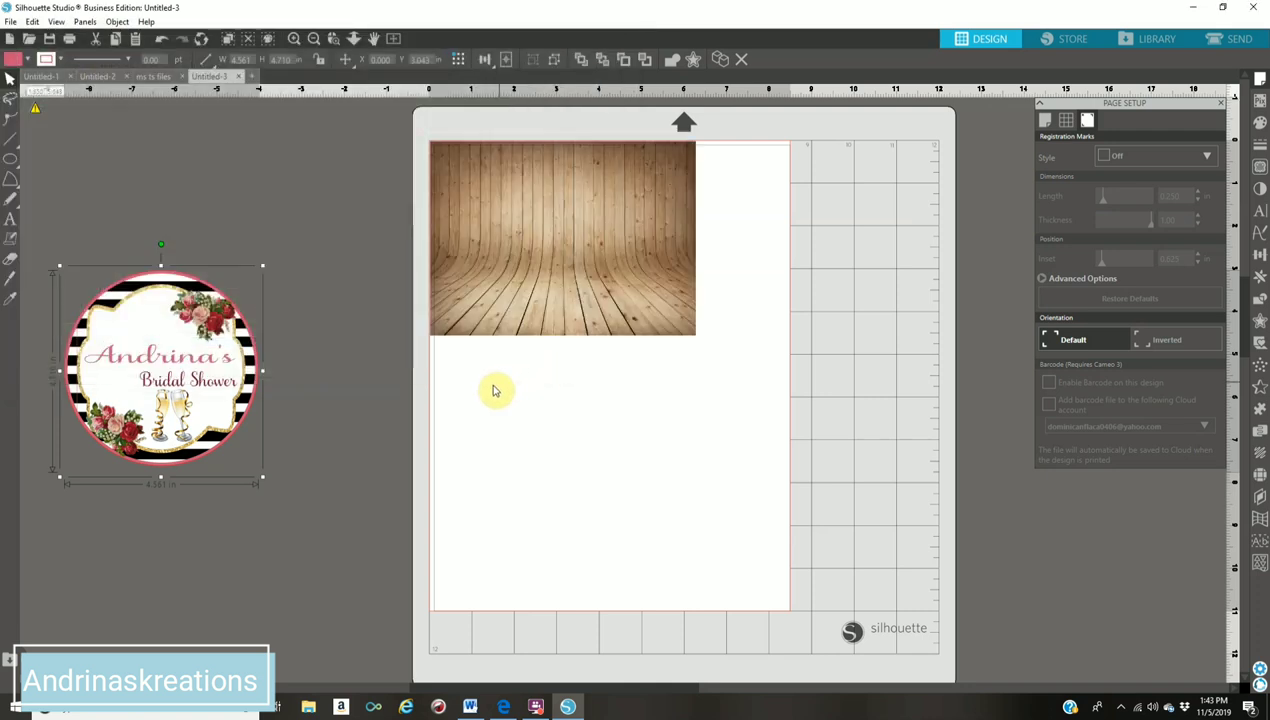
Step: Stretch the wooden backdrop to about 8.6 by 11 in so that it covers the whole page, and deselect it
{"action": "left_click", "coordinate": [617, 328]}
{"action": "left_click_drag", "start_coordinate": [698, 339], "coordinate": [802, 323]}
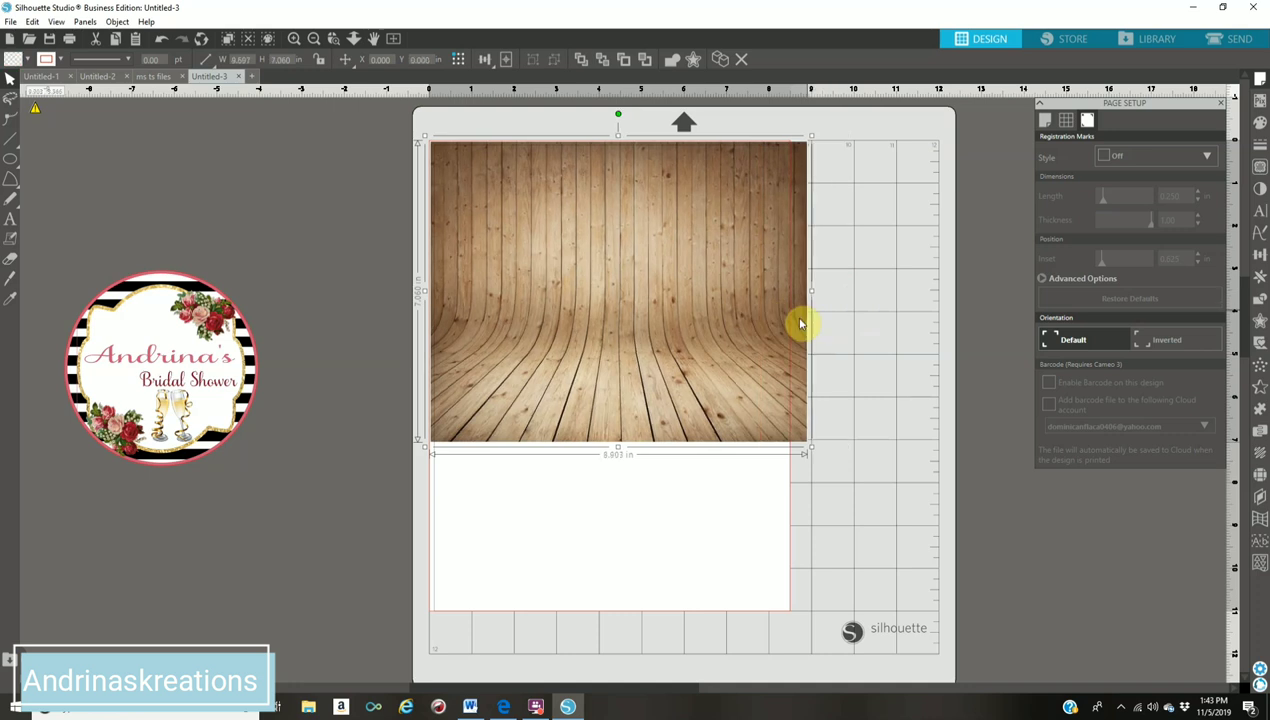
{"action": "left_click_drag", "start_coordinate": [610, 446], "coordinate": [607, 465]}
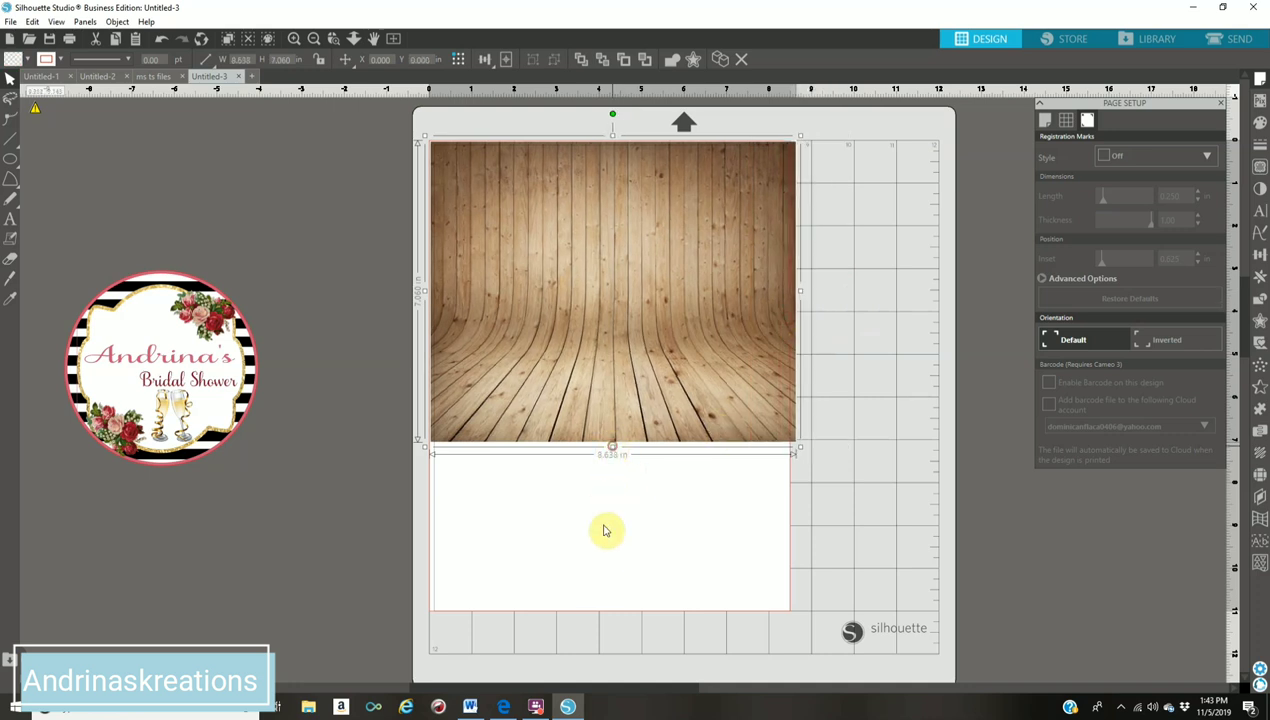
{"action": "left_click_drag", "start_coordinate": [600, 622], "coordinate": [600, 622]}
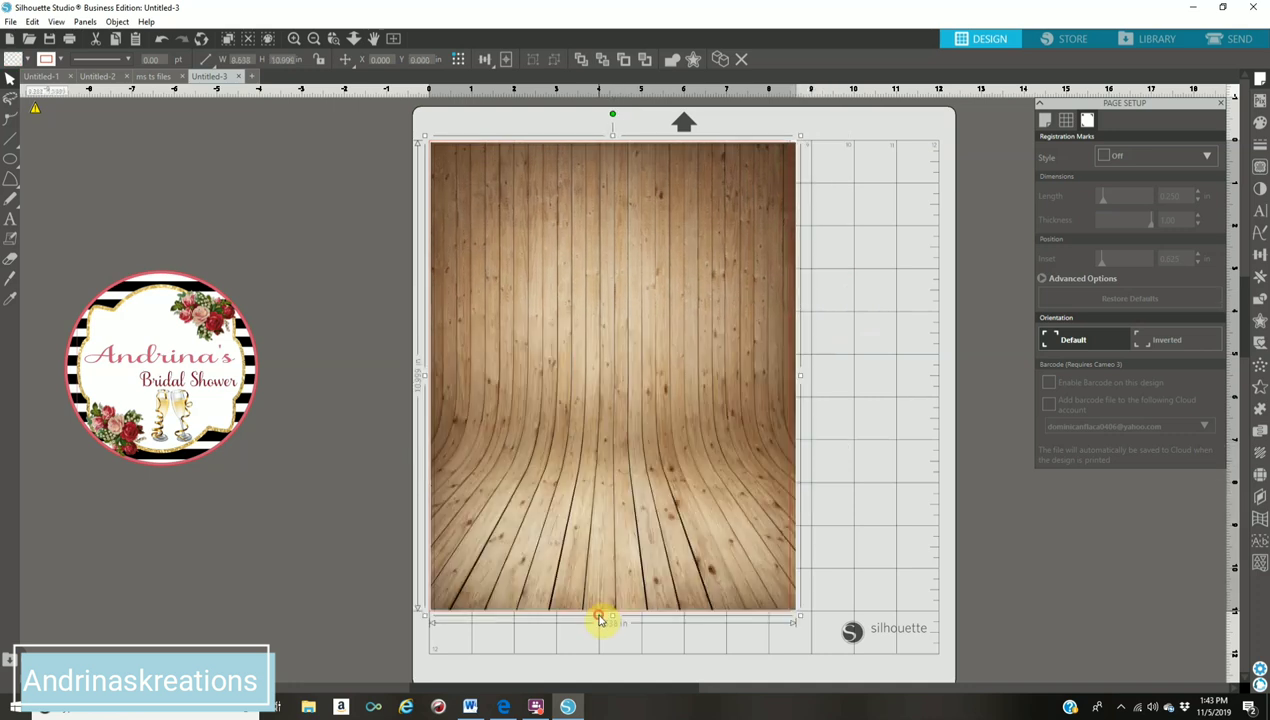
{"action": "left_click", "coordinate": [899, 529]}
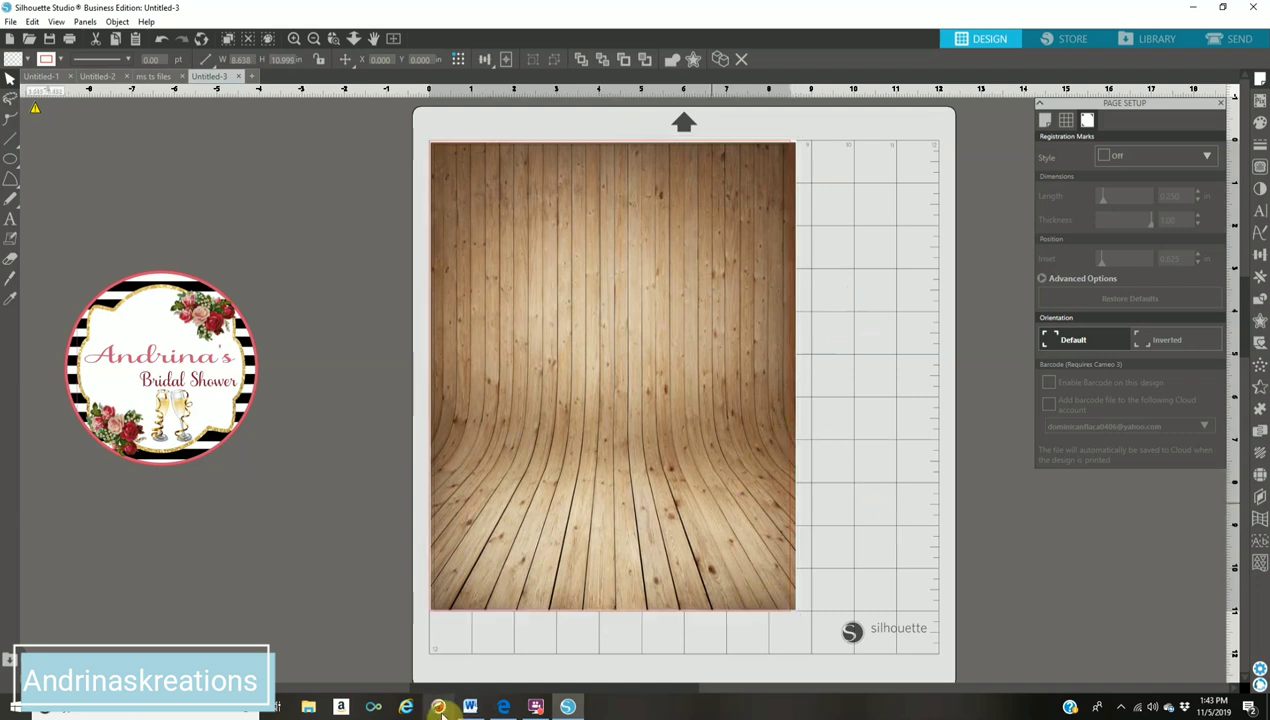
Step: View the silver charger plate image in Microsoft Edge, return to Silhouette Studio and start merging an image
{"action": "left_click", "coordinate": [505, 708]}
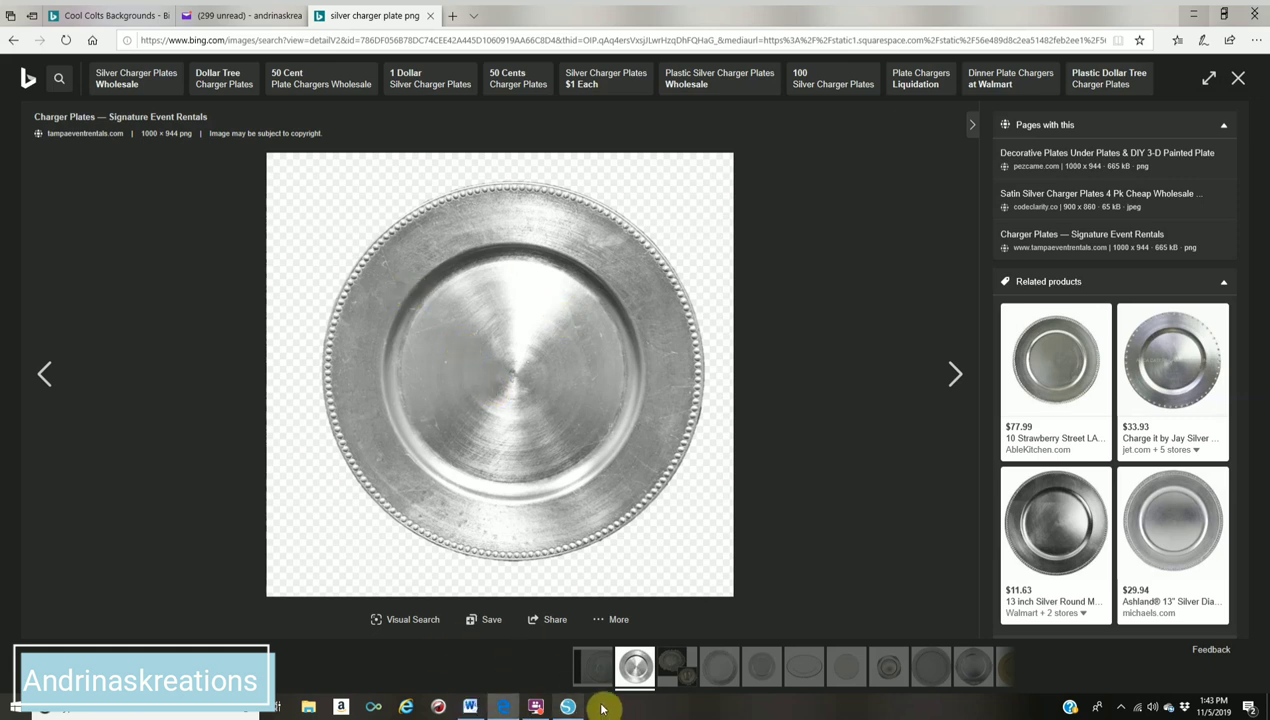
{"action": "left_click", "coordinate": [567, 707]}
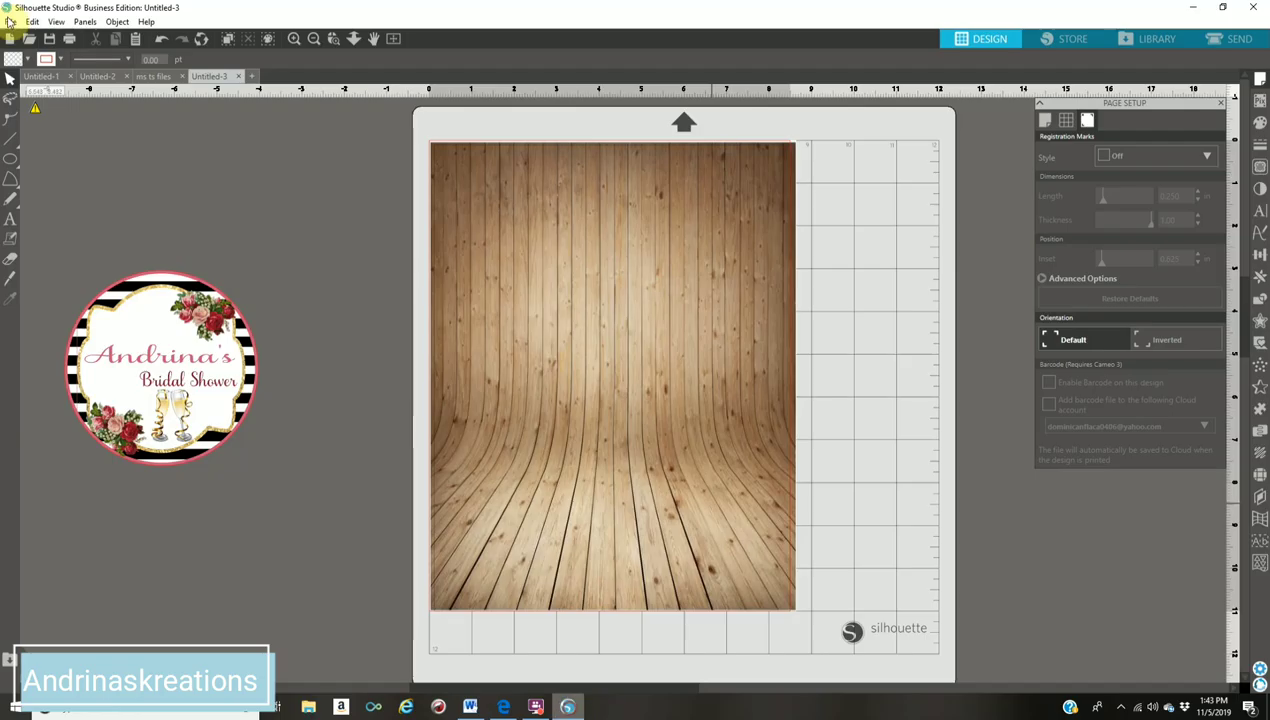
{"action": "left_click", "coordinate": [10, 22]}
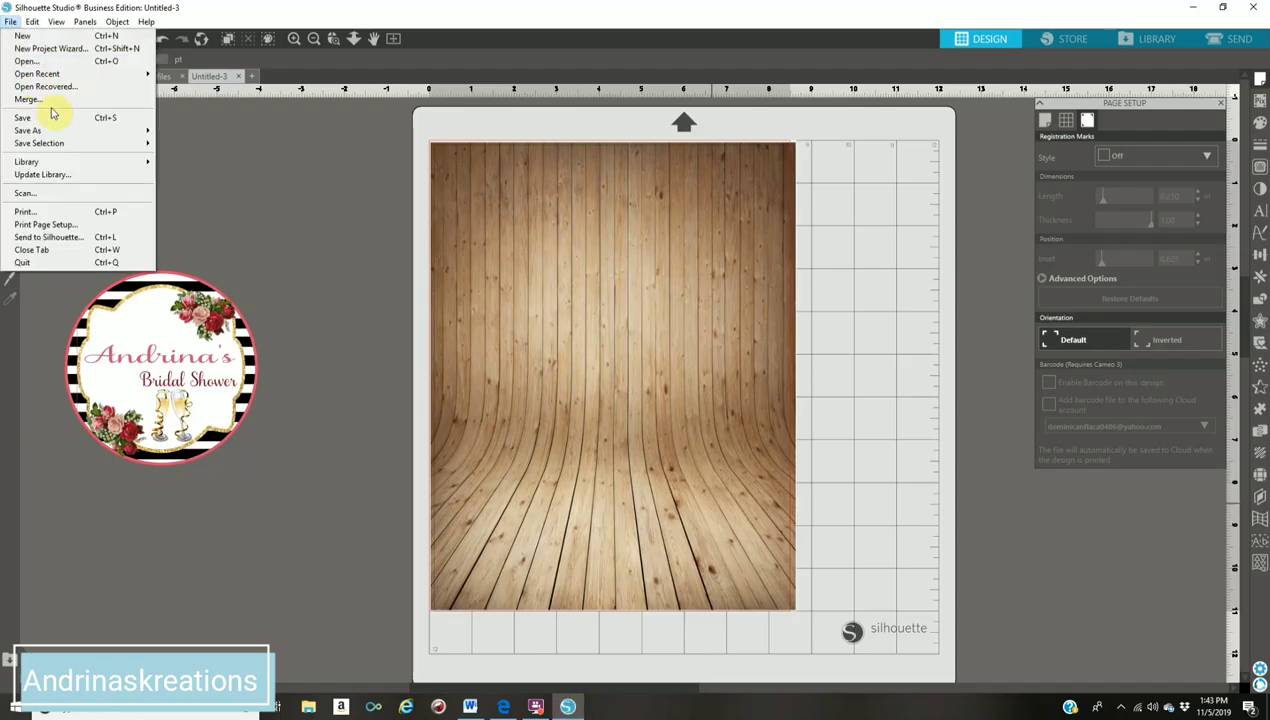
{"action": "left_click", "coordinate": [54, 108]}
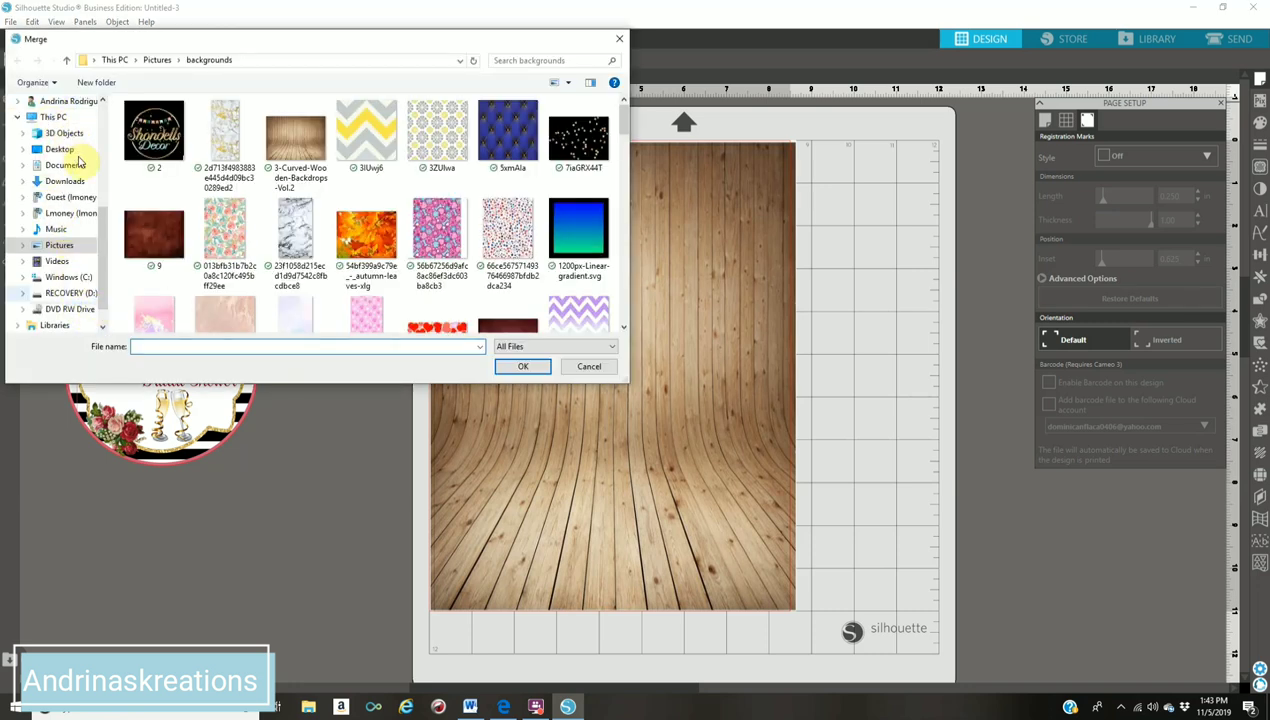
Step: Merge the goldbeadcharger image from the Templates folder inside Pictures onto the page
{"action": "left_click", "coordinate": [62, 246]}
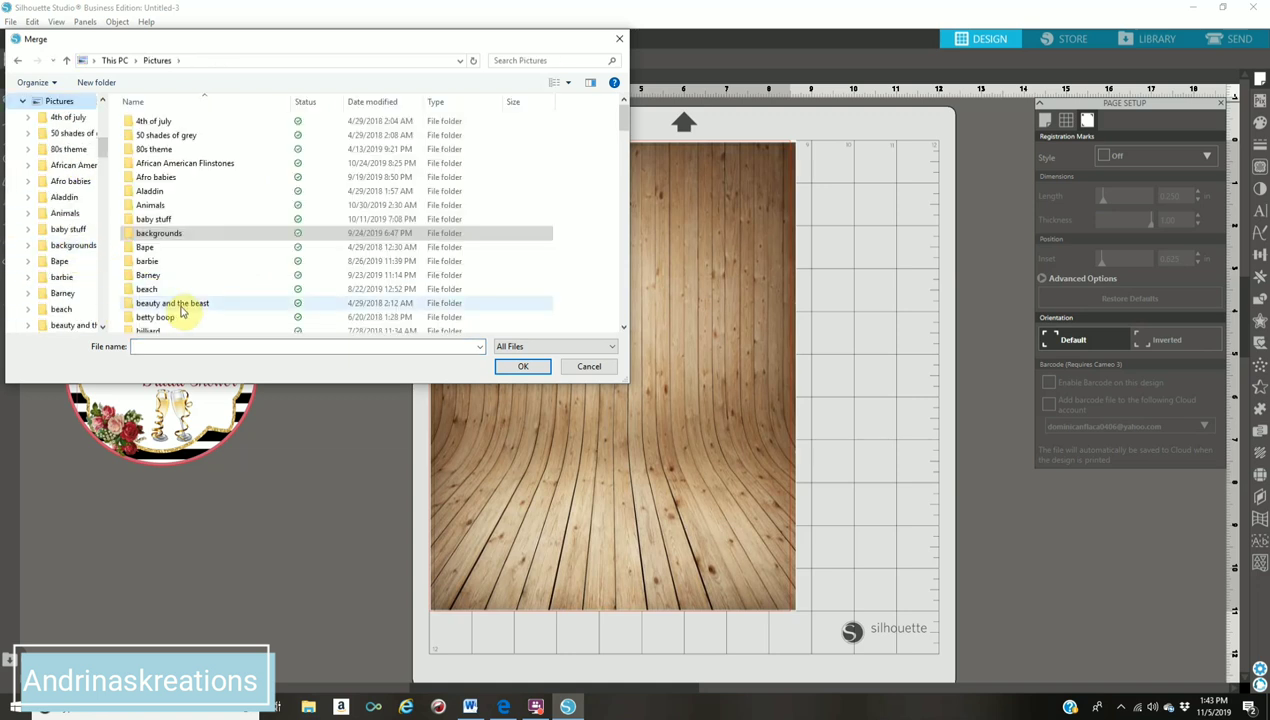
{"action": "scroll", "coordinate": [181, 310], "scroll_direction": "down", "scroll_amount": 10}
{"action": "scroll", "coordinate": [181, 310], "scroll_direction": "down", "scroll_amount": 10}
{"action": "scroll", "coordinate": [181, 310], "scroll_direction": "down", "scroll_amount": 3}
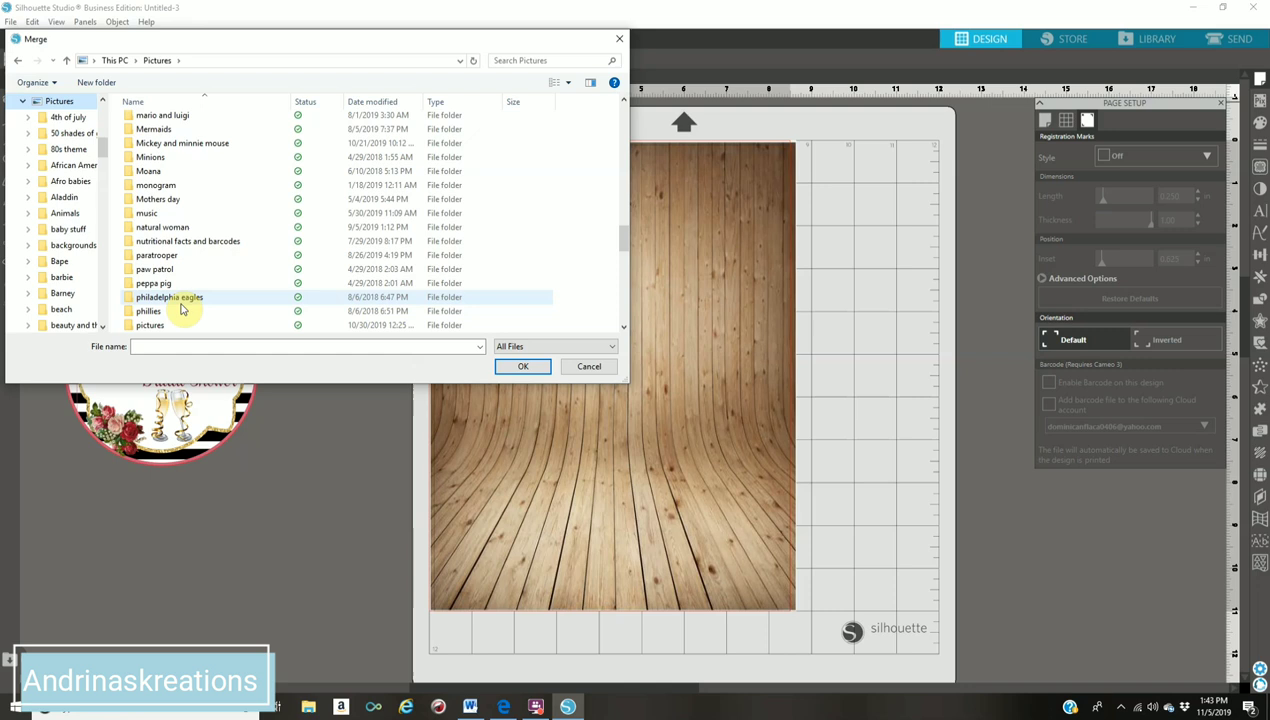
{"action": "scroll", "coordinate": [181, 309], "scroll_direction": "down", "scroll_amount": 10}
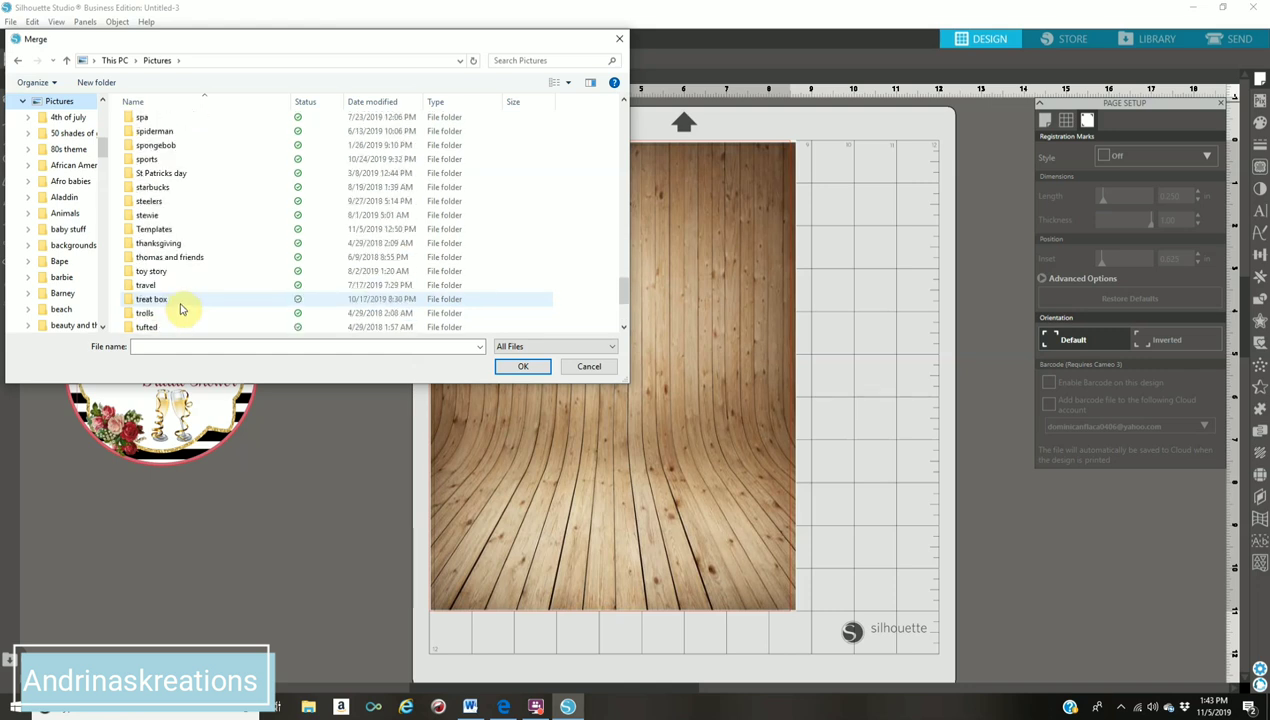
{"action": "left_click", "coordinate": [168, 232]}
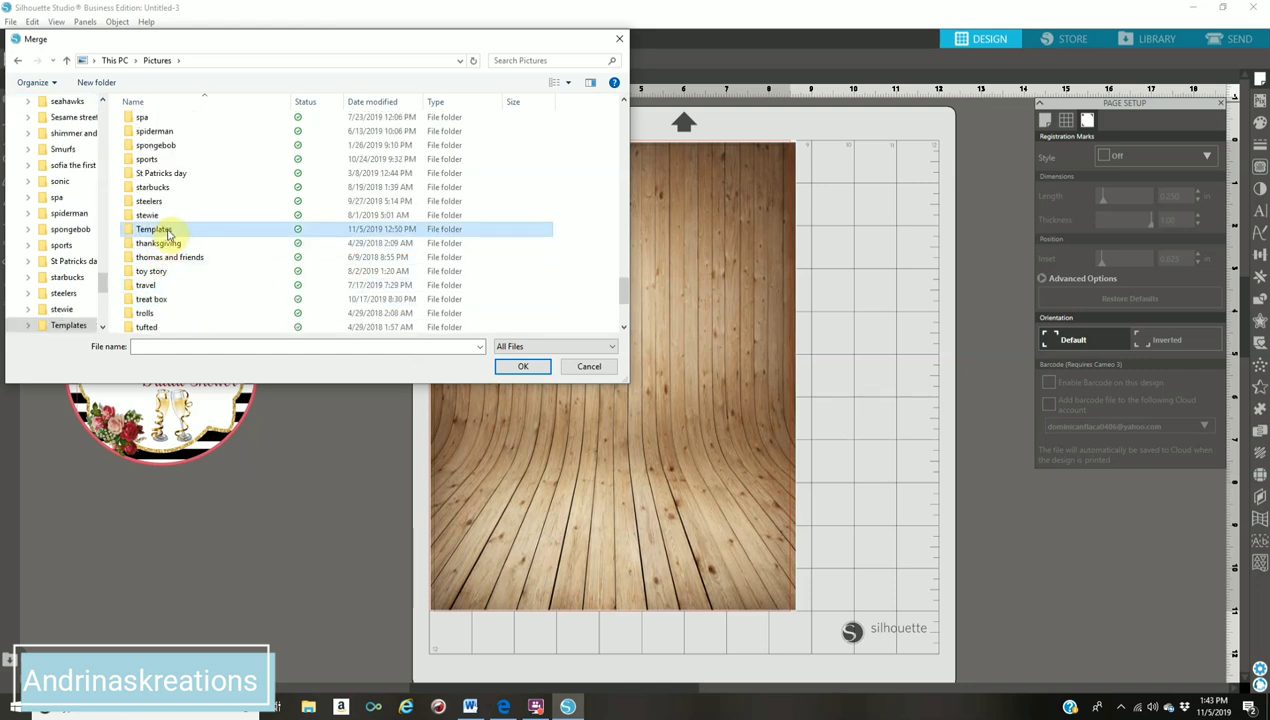
{"action": "double_click", "coordinate": [168, 230]}
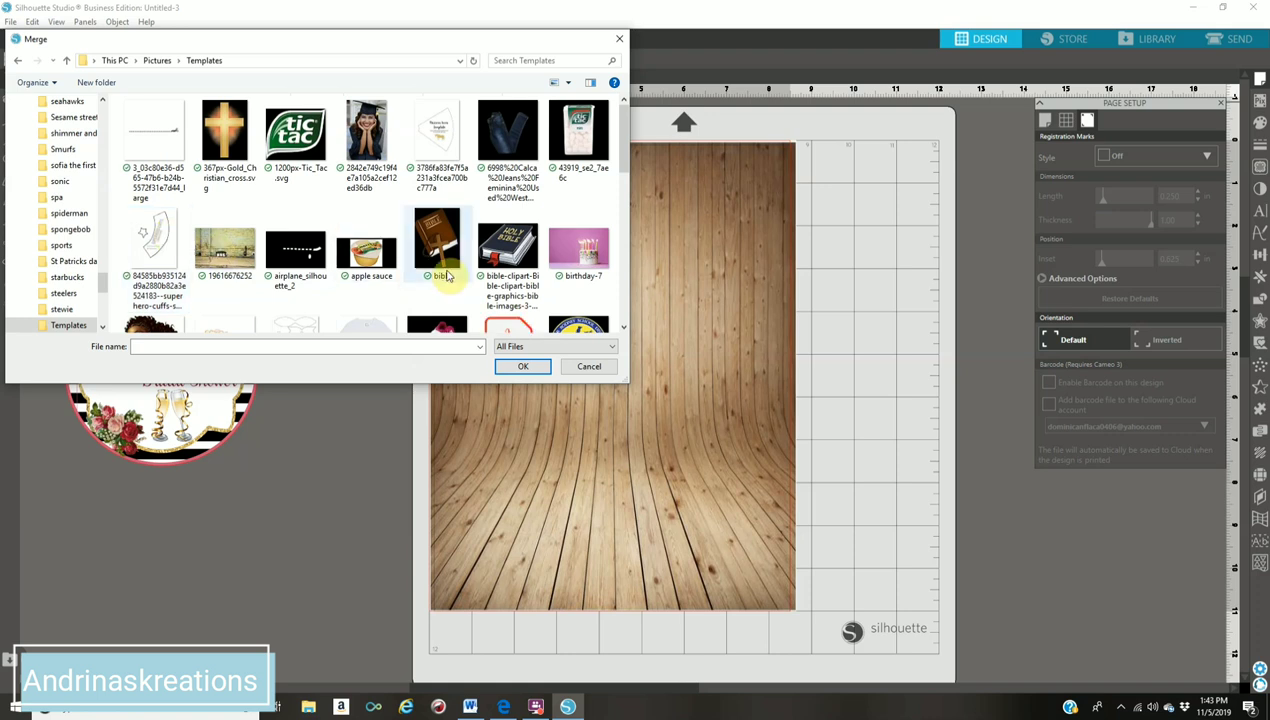
{"action": "scroll", "coordinate": [447, 276], "scroll_direction": "down", "scroll_amount": 2}
{"action": "left_click", "coordinate": [365, 285]}
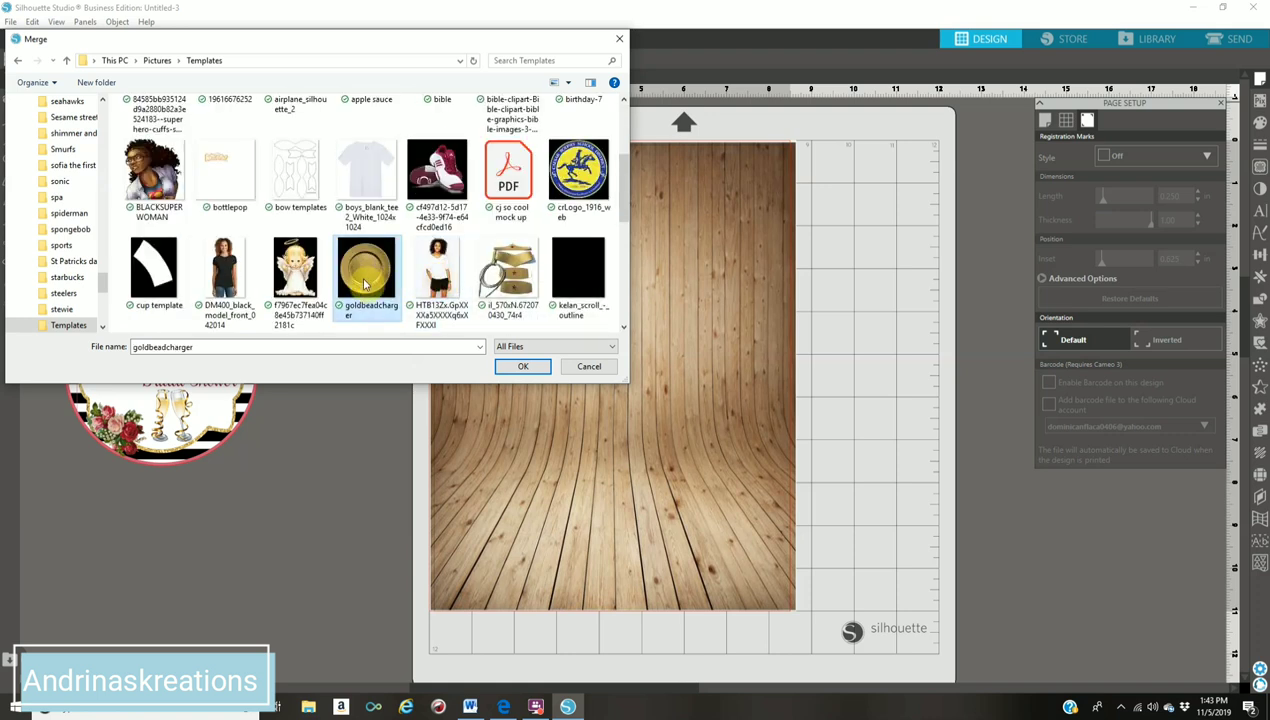
{"action": "left_click", "coordinate": [540, 367]}
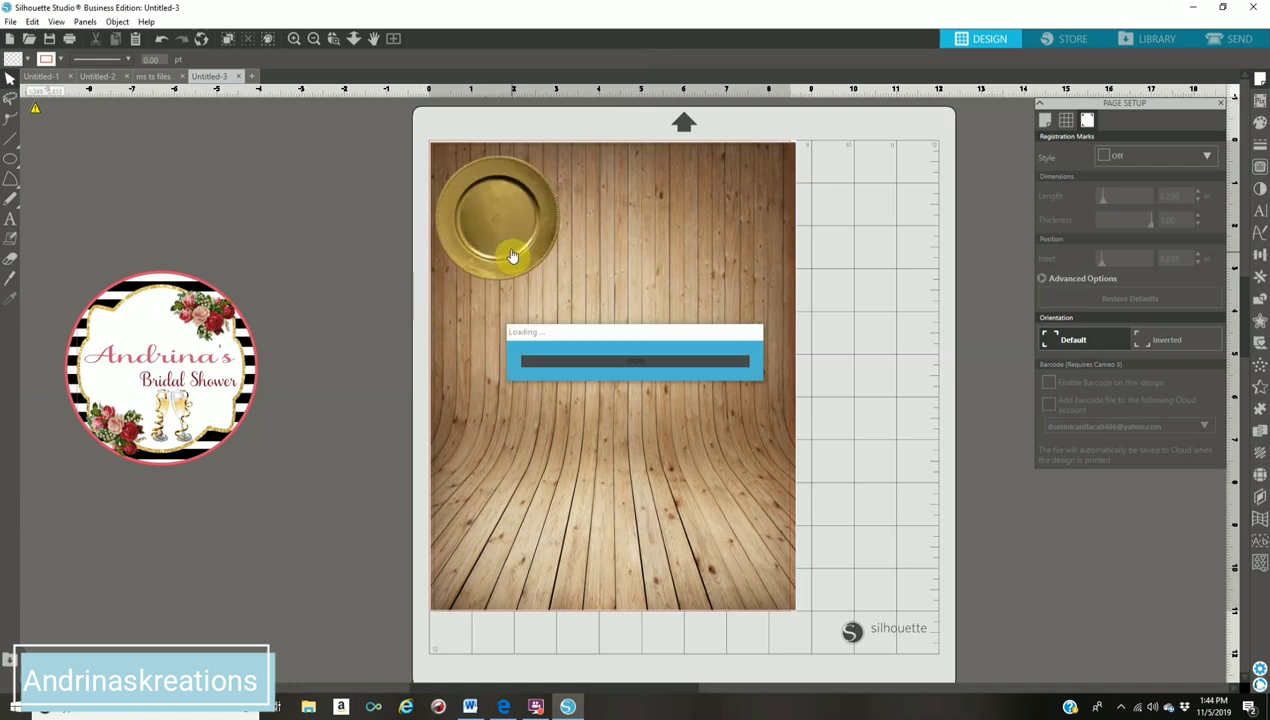
Step: Move the gold charger plate slightly down and enlarge it to about 3.92 by 4.09 in, leaving it deselected
{"action": "left_click_drag", "start_coordinate": [511, 263], "coordinate": [524, 286]}
{"action": "left_click_drag", "start_coordinate": [582, 330], "coordinate": [604, 364]}
{"action": "left_click", "coordinate": [265, 284]}
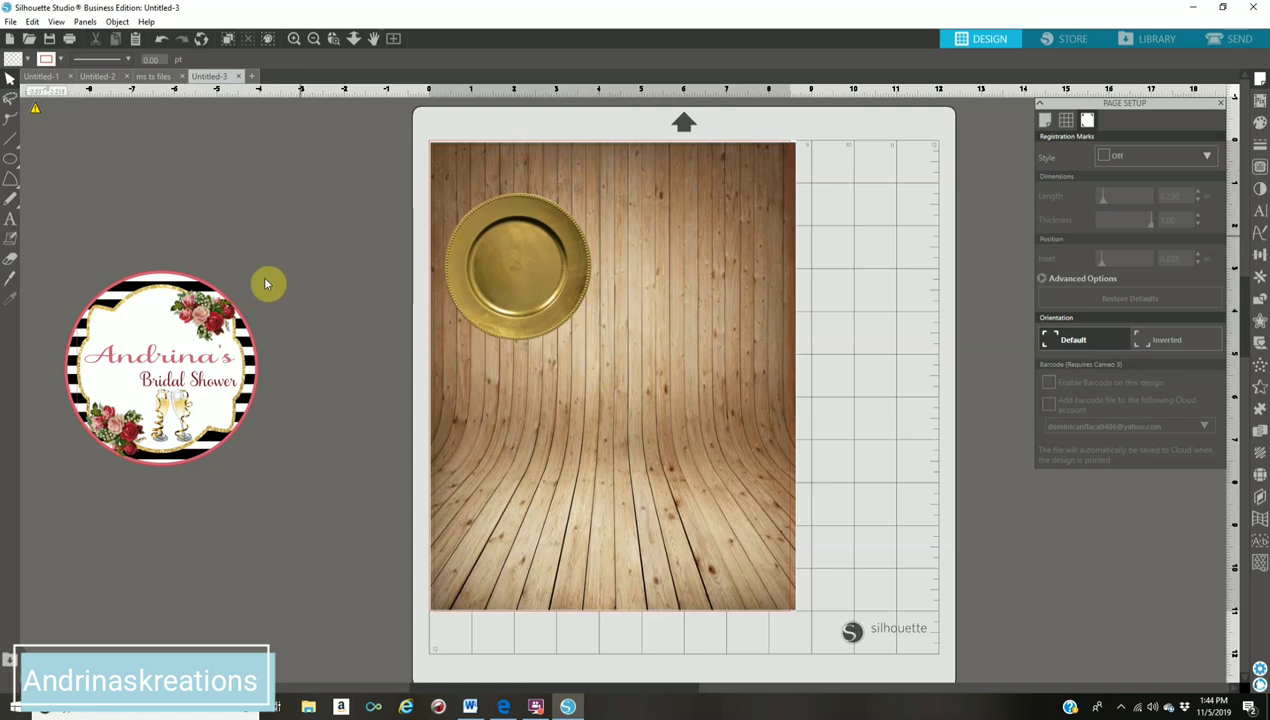
Step: Shrink the grouped bridal shower design to about 2.02 in wide and place it just outside the page beside the plate
{"action": "left_click", "coordinate": [150, 370]}
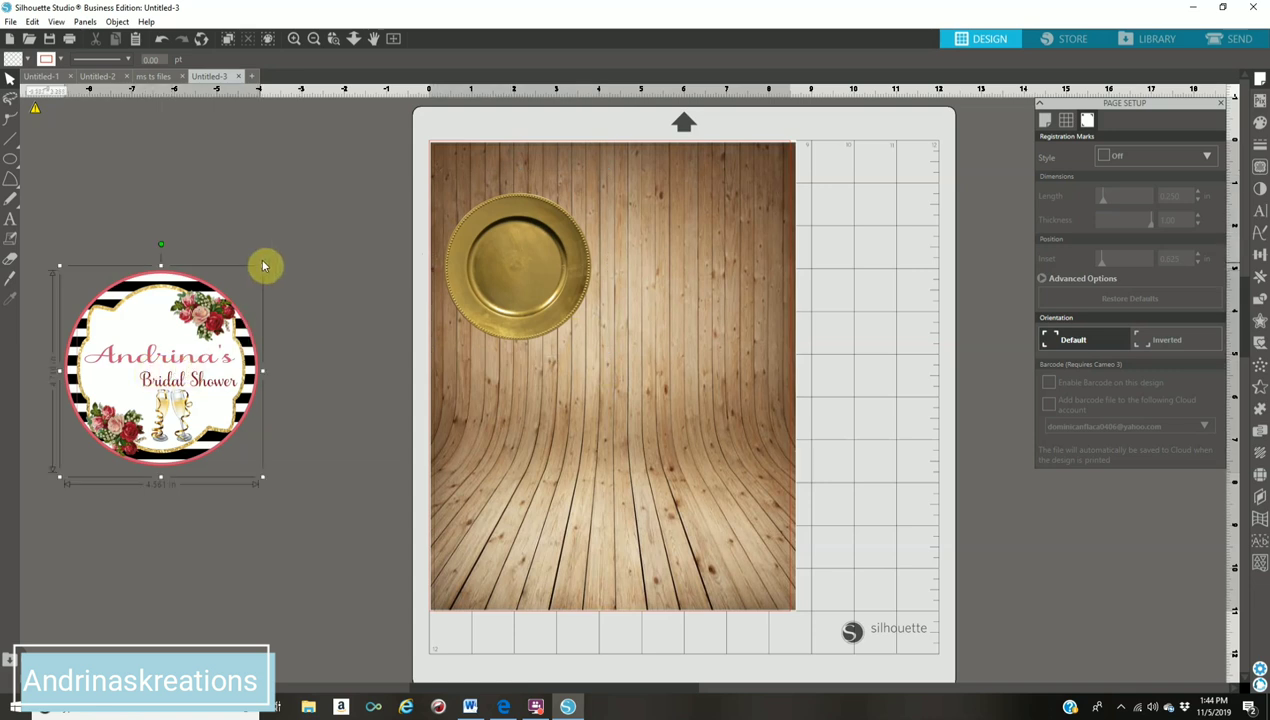
{"action": "left_click_drag", "start_coordinate": [262, 264], "coordinate": [392, 346]}
{"action": "left_click_drag", "start_coordinate": [527, 313], "coordinate": [372, 342]}
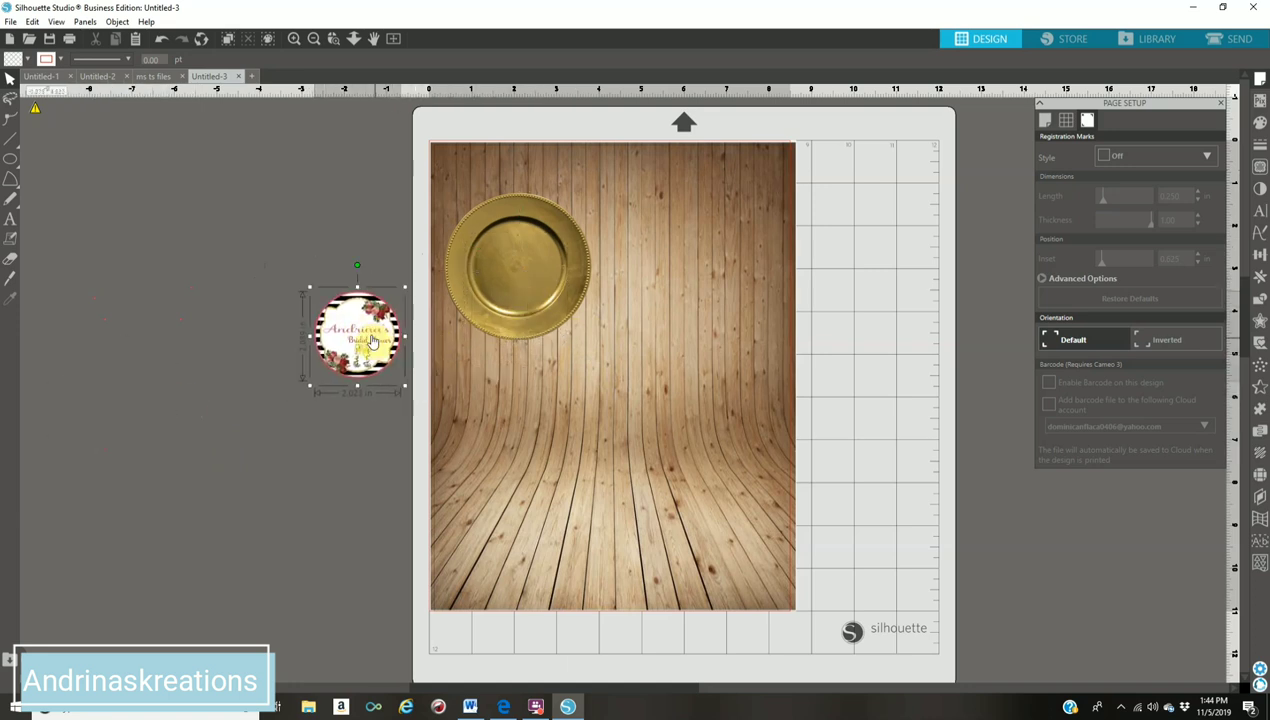
Step: Bring the bridal shower design to the front and center it inside the gold plate at about 2.14 by 2.21 in
{"action": "right_click", "coordinate": [371, 340]}
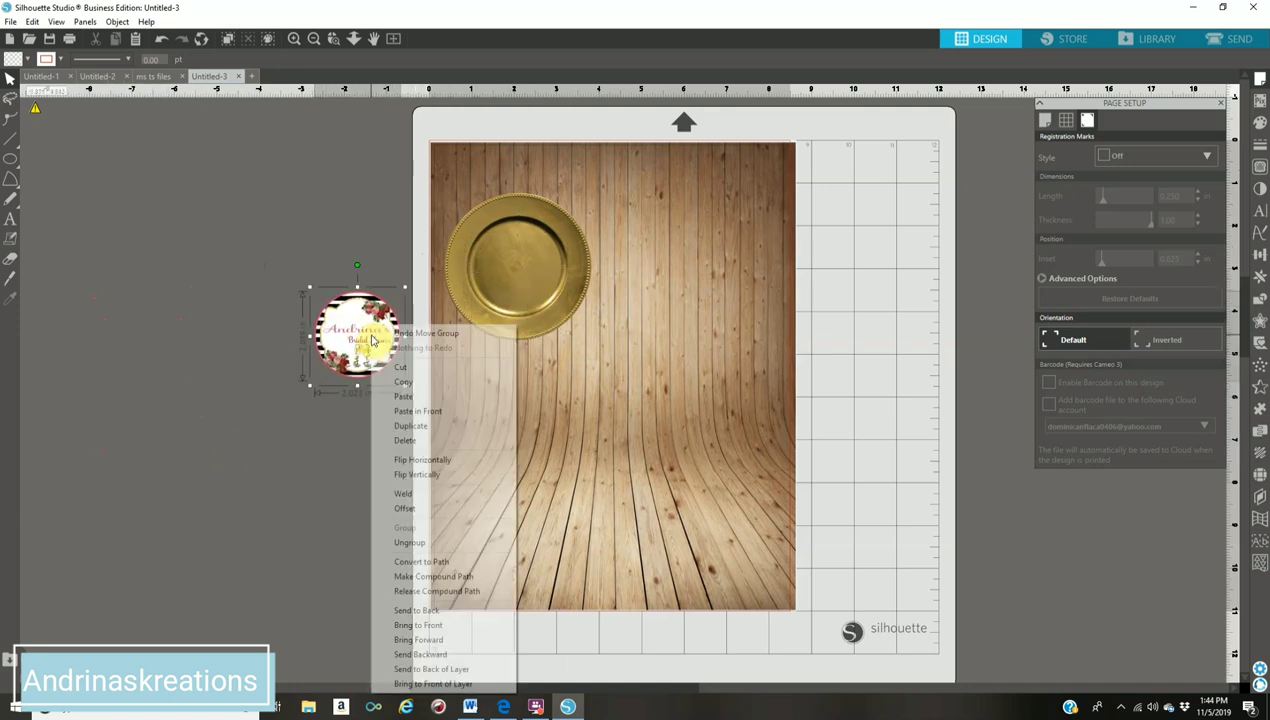
{"action": "left_click", "coordinate": [418, 626]}
{"action": "left_click_drag", "start_coordinate": [361, 358], "coordinate": [518, 289]}
{"action": "left_click_drag", "start_coordinate": [566, 323], "coordinate": [520, 273]}
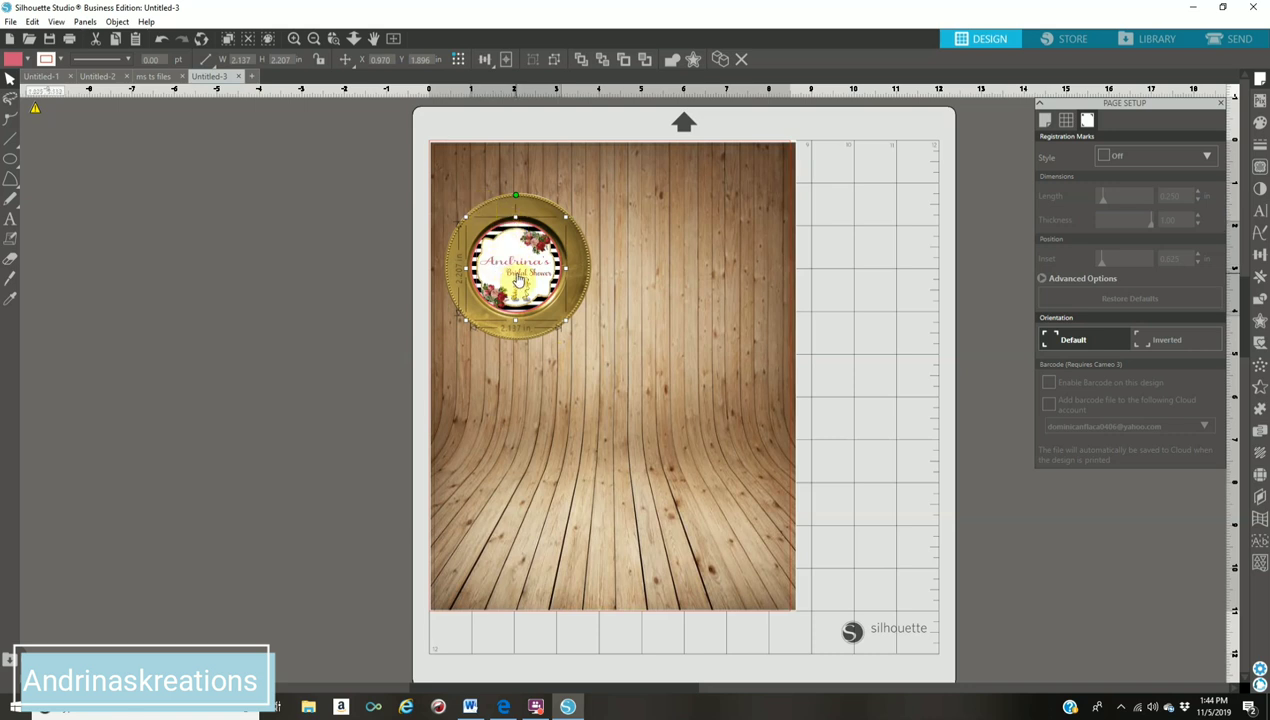
{"action": "left_click", "coordinate": [576, 278]}
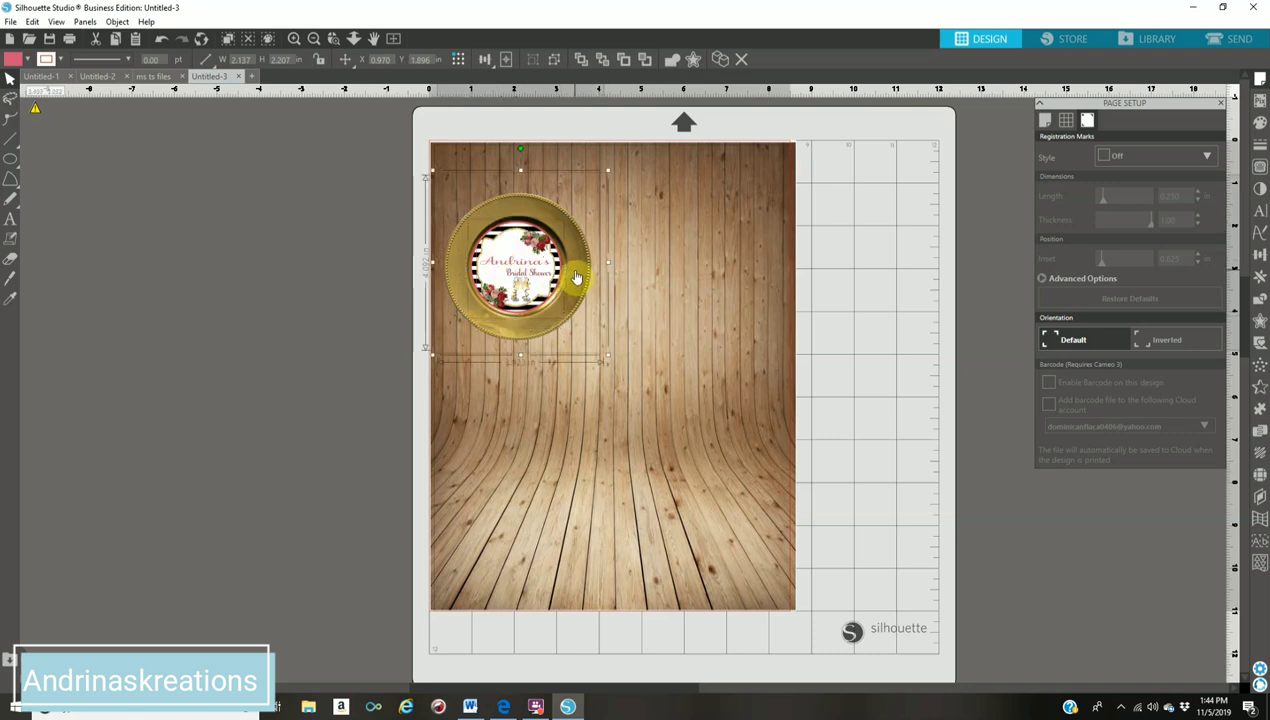
{"action": "left_click", "coordinate": [576, 278]}
{"action": "right_click", "coordinate": [568, 278]}
{"action": "left_click", "coordinate": [629, 500]}
{"action": "left_click", "coordinate": [564, 287]}
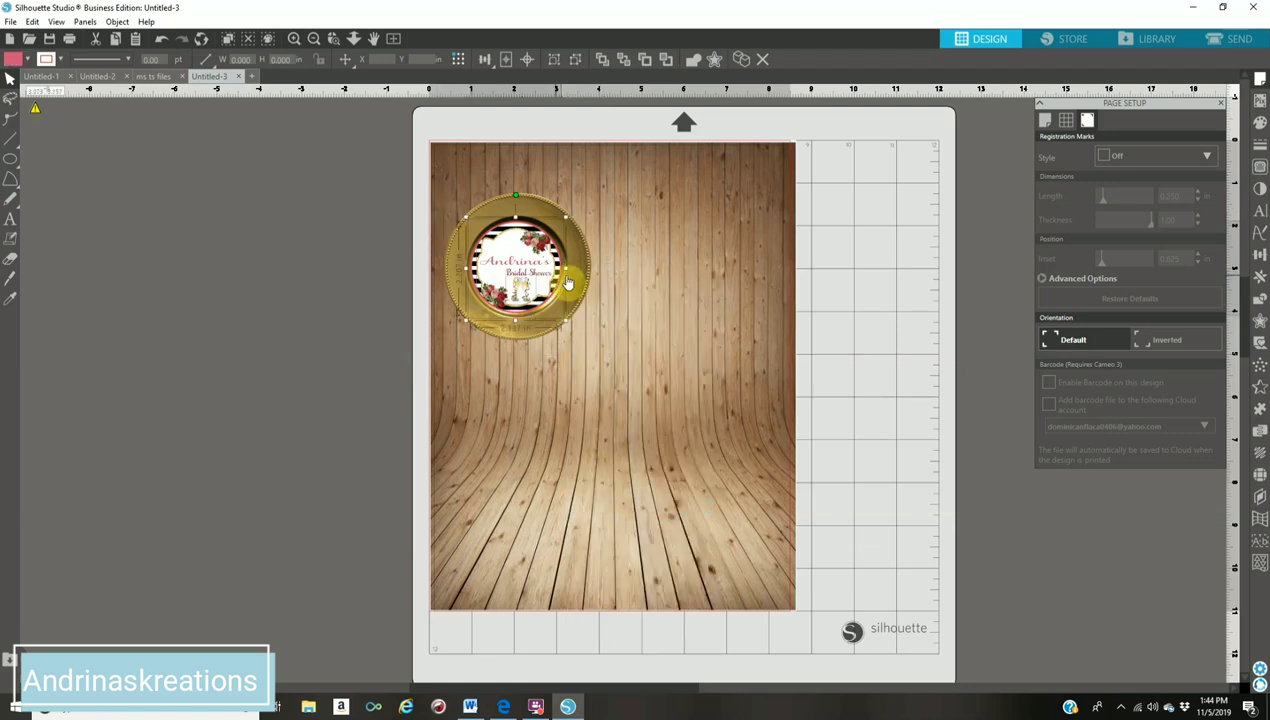
{"action": "left_click", "coordinate": [163, 42]}
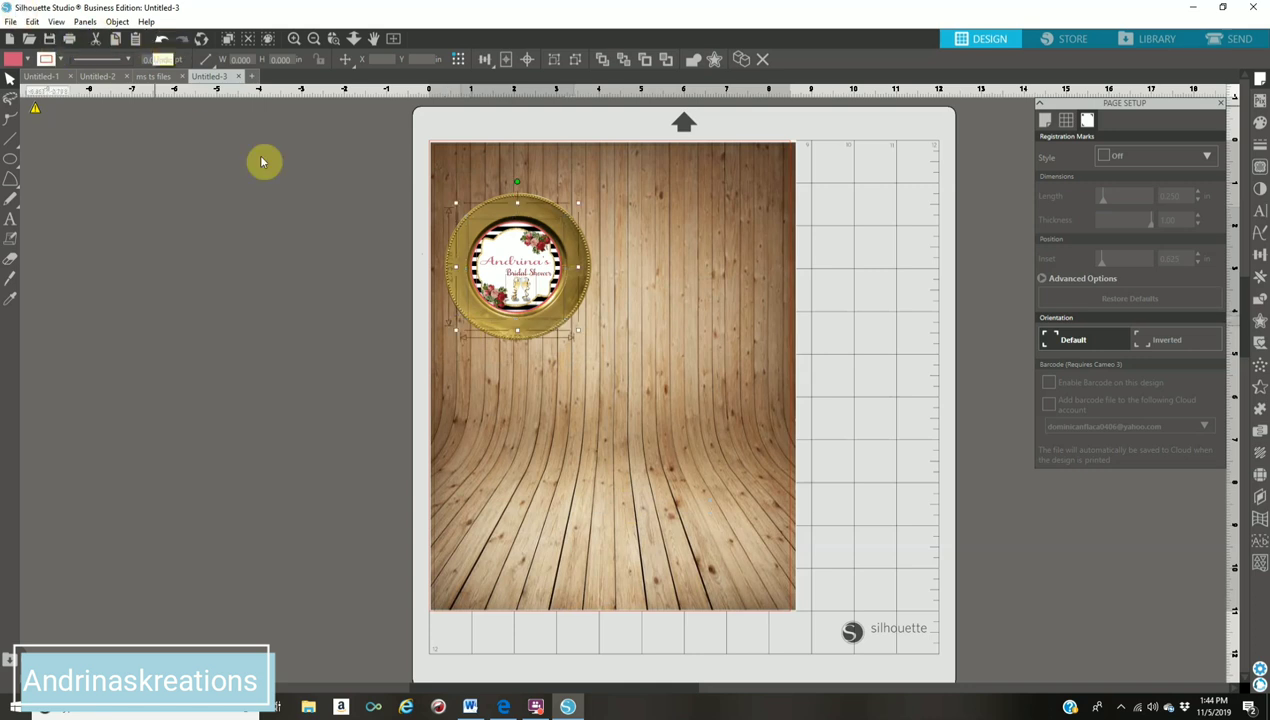
Step: Group the gold plate with its design and place a duplicate on the upper right of the wooden backdrop
{"action": "right_click", "coordinate": [525, 270]}
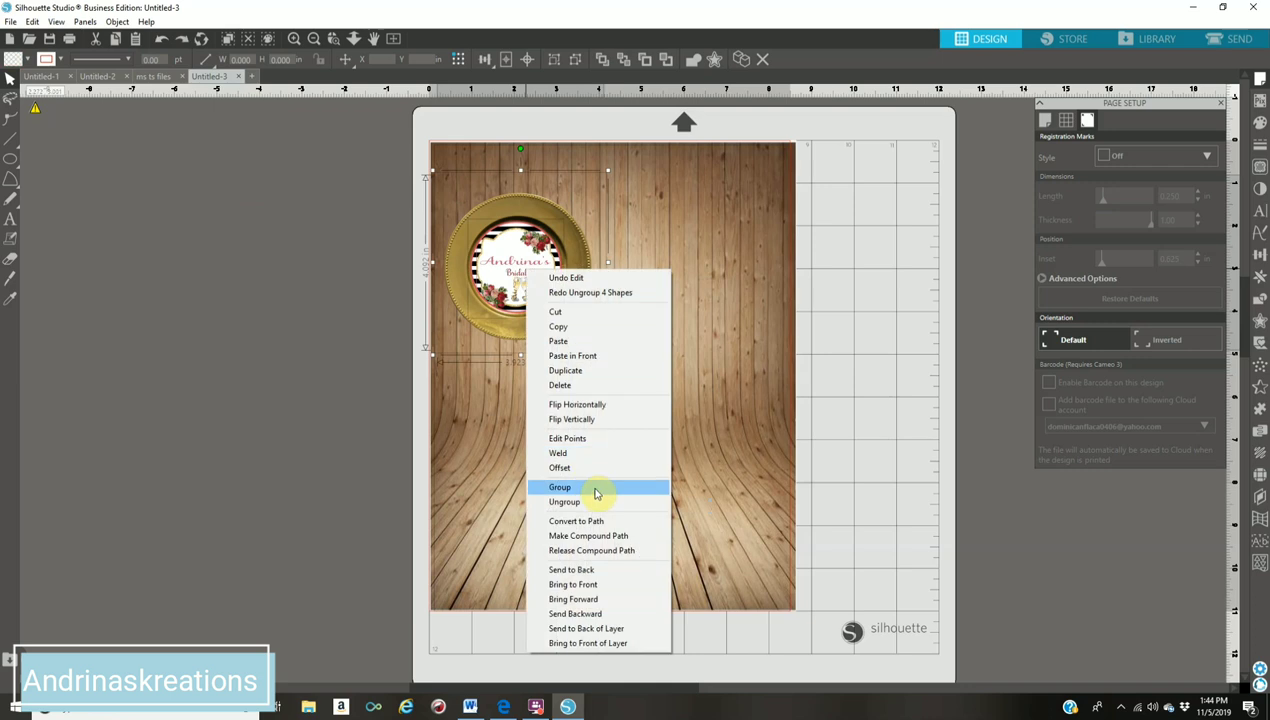
{"action": "left_click", "coordinate": [595, 488]}
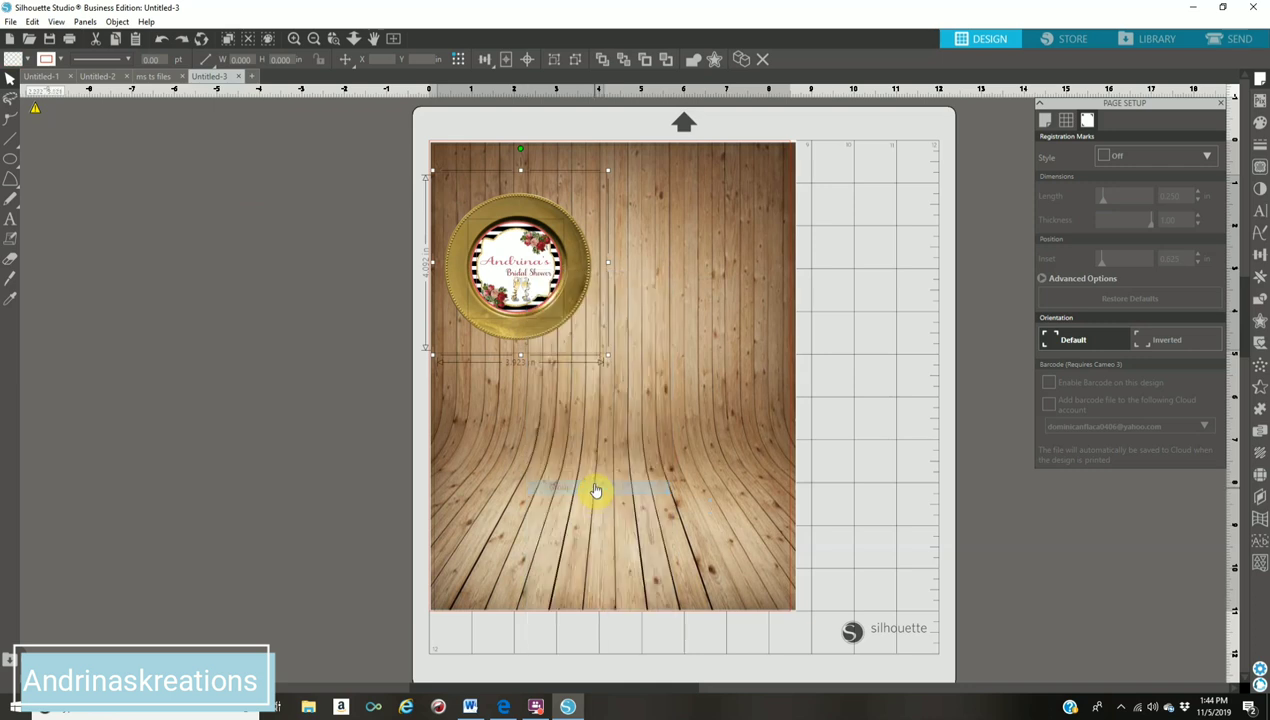
{"action": "right_click", "coordinate": [525, 297]}
{"action": "left_click", "coordinate": [595, 399]}
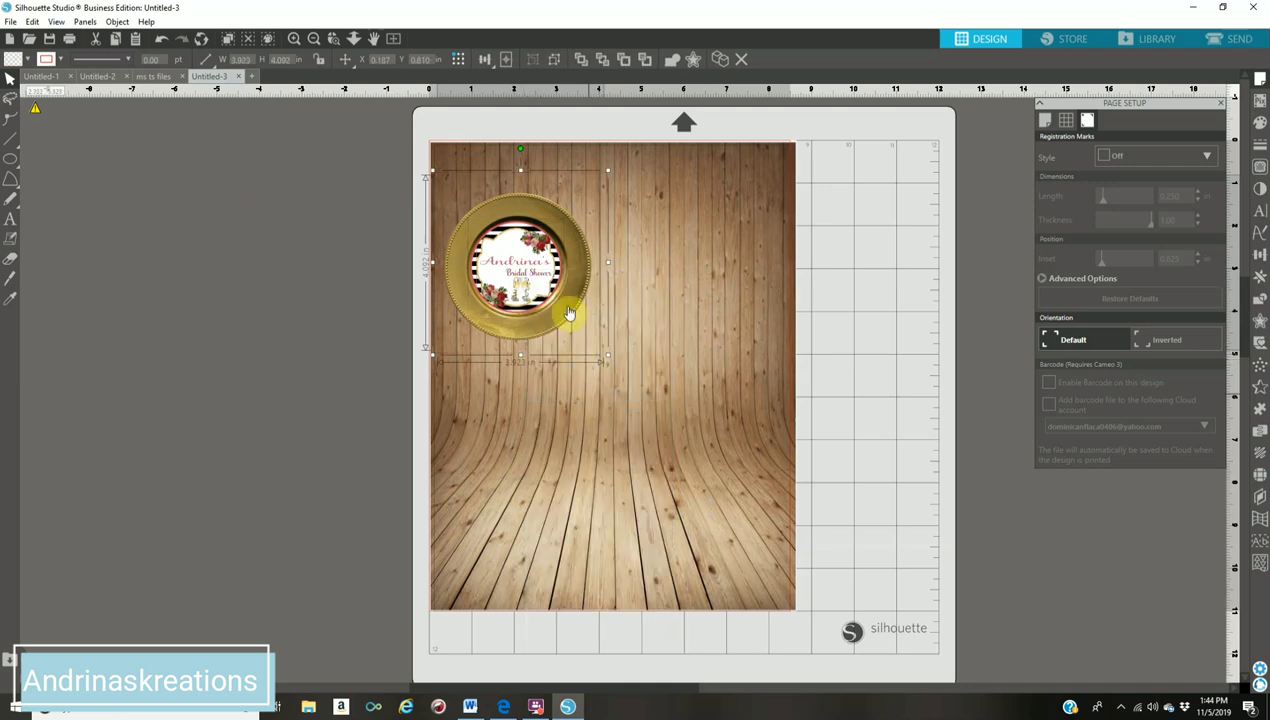
{"action": "left_click_drag", "start_coordinate": [563, 300], "coordinate": [708, 257]}
Step: Duplicate the grouped plate twice more, place the copies below the first two plates on the backdrop, and deselect
{"action": "right_click", "coordinate": [708, 257]}
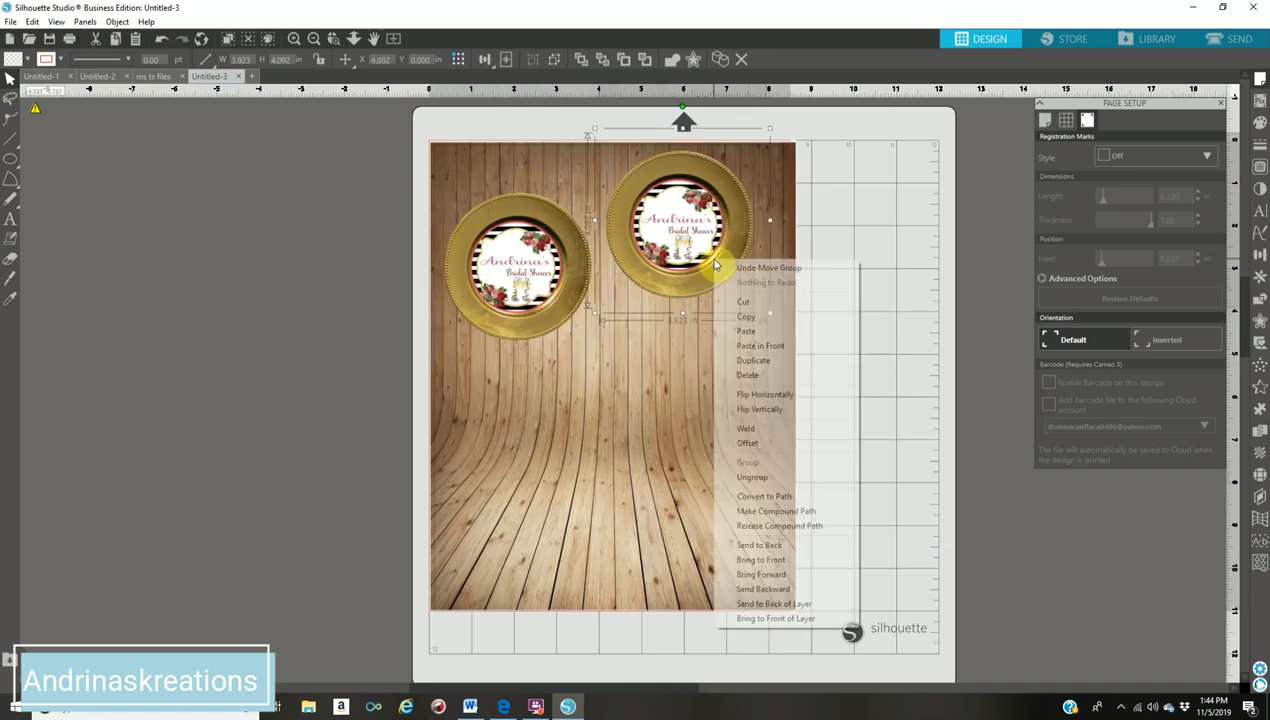
{"action": "left_click", "coordinate": [745, 360]}
{"action": "left_click_drag", "start_coordinate": [723, 266], "coordinate": [720, 306]}
{"action": "left_click_drag", "start_coordinate": [627, 459], "coordinate": [567, 485]}
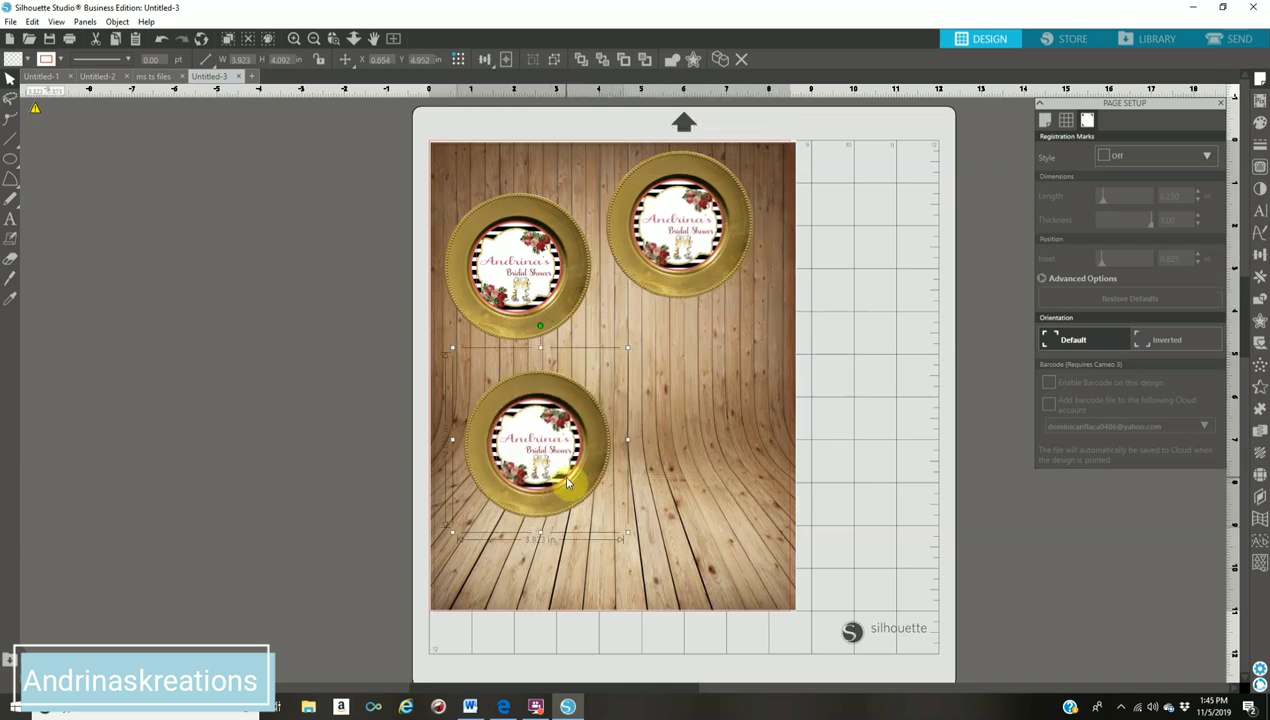
{"action": "right_click", "coordinate": [563, 475]}
{"action": "left_click", "coordinate": [629, 219]}
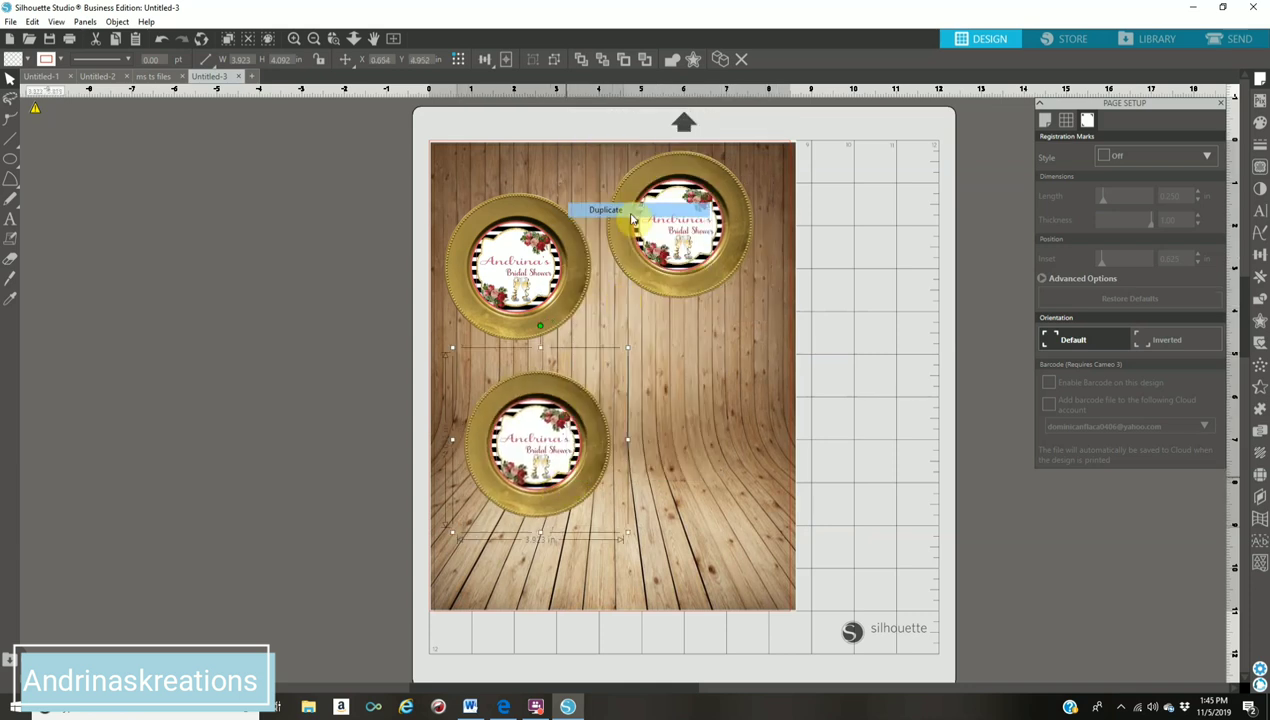
{"action": "left_click_drag", "start_coordinate": [691, 425], "coordinate": [730, 398]}
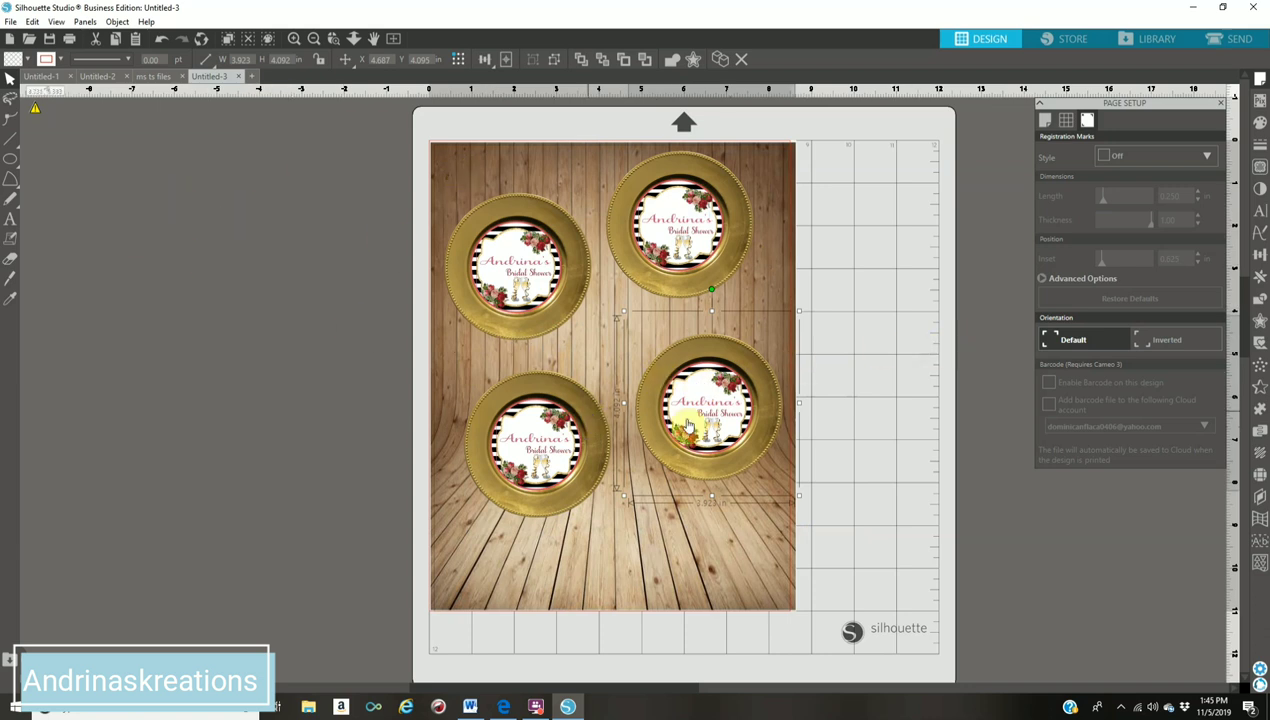
{"action": "left_click", "coordinate": [250, 377]}
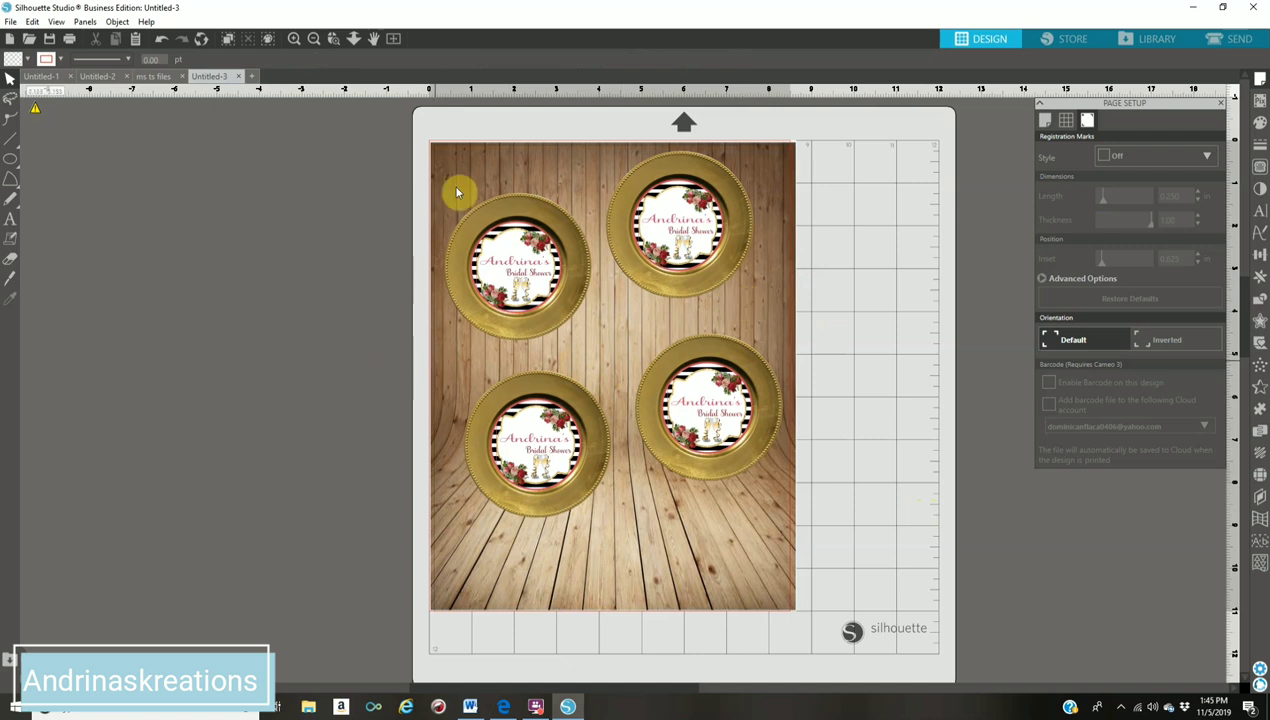
Step: Examine the file types offered for saving the design to the hard drive, including JPEG, and close without saving
{"action": "left_click", "coordinate": [11, 22]}
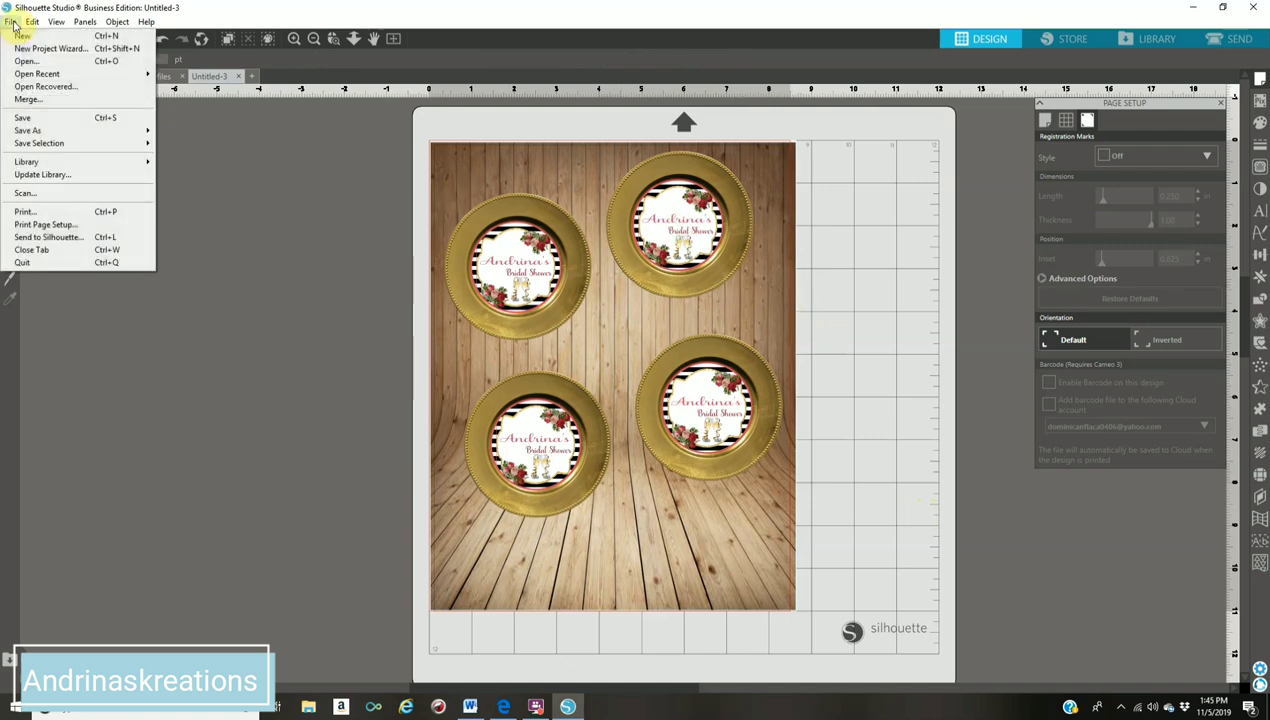
{"action": "mouse_move", "coordinate": [57, 131]}
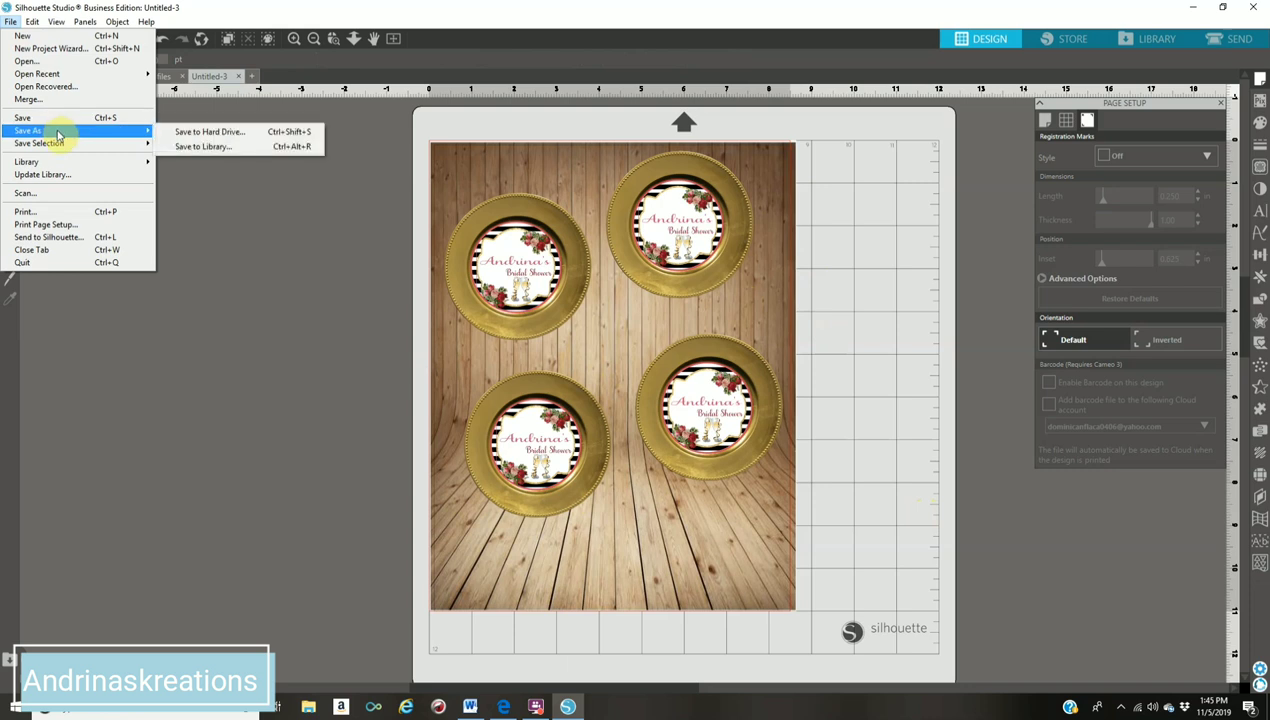
{"action": "left_click", "coordinate": [175, 133]}
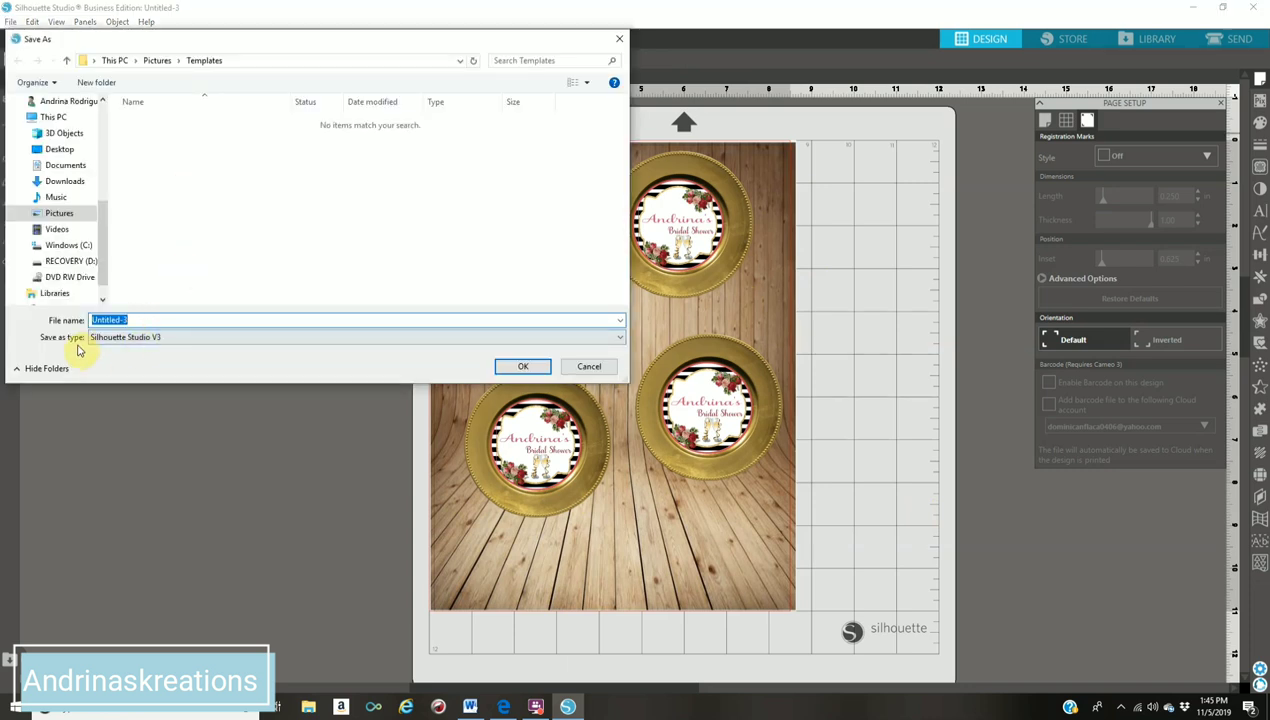
{"action": "left_click", "coordinate": [156, 340]}
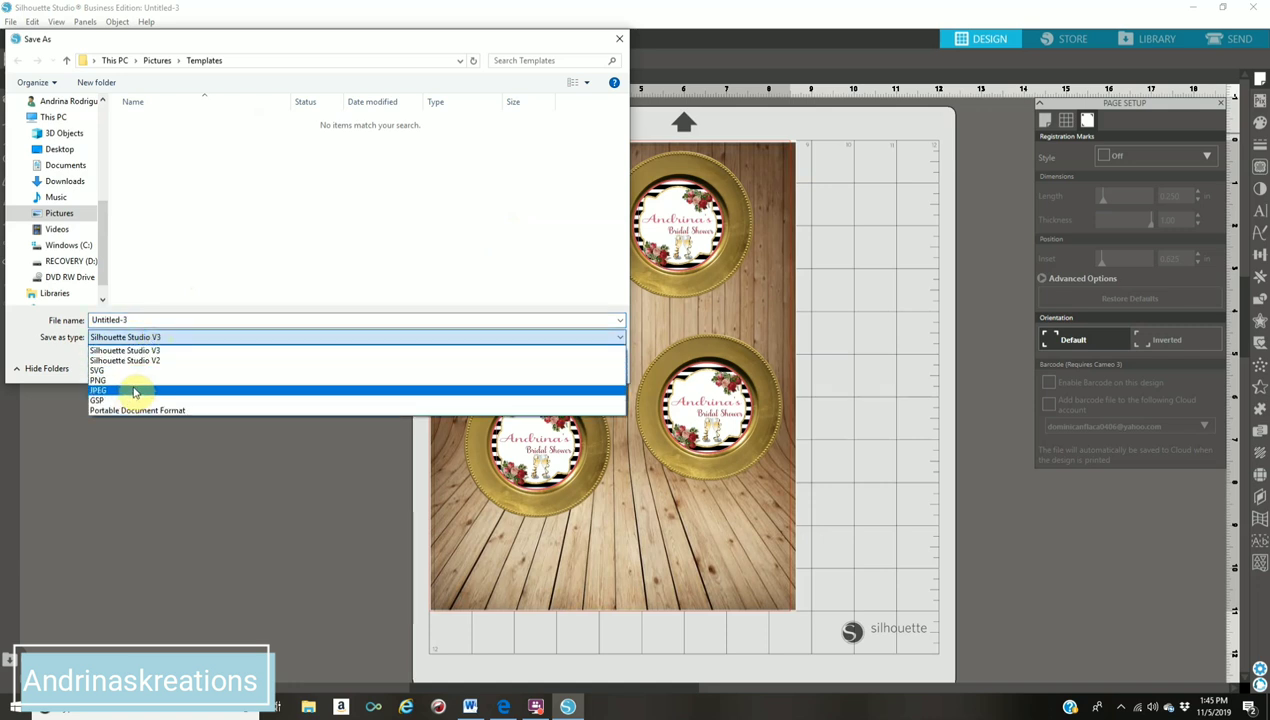
{"action": "left_click", "coordinate": [620, 42]}
{"action": "left_click", "coordinate": [620, 42]}
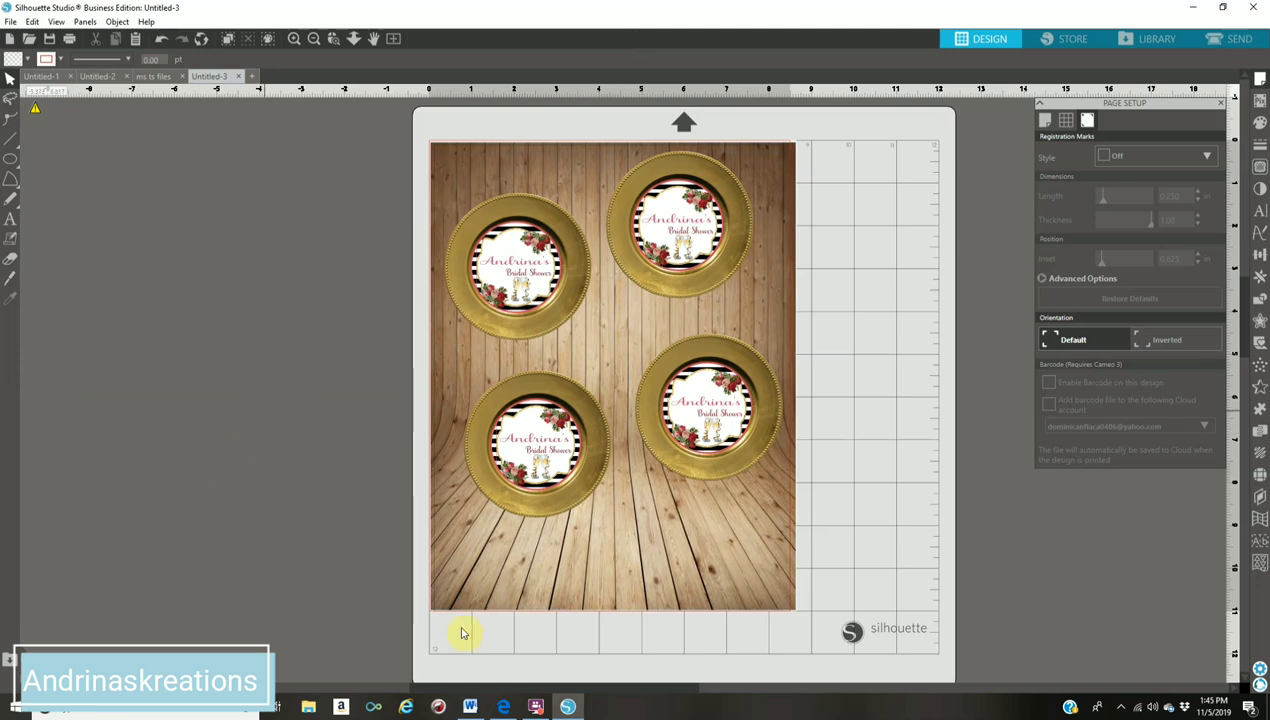
{"action": "left_click", "coordinate": [537, 707]}
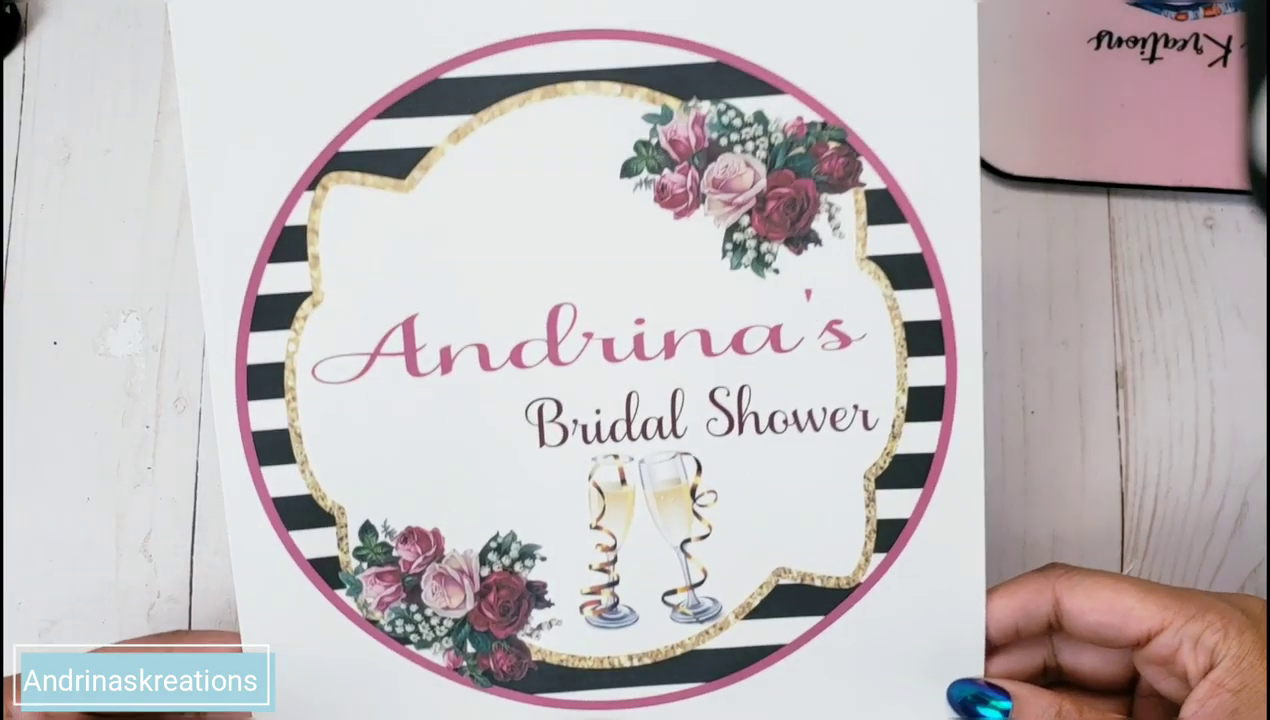